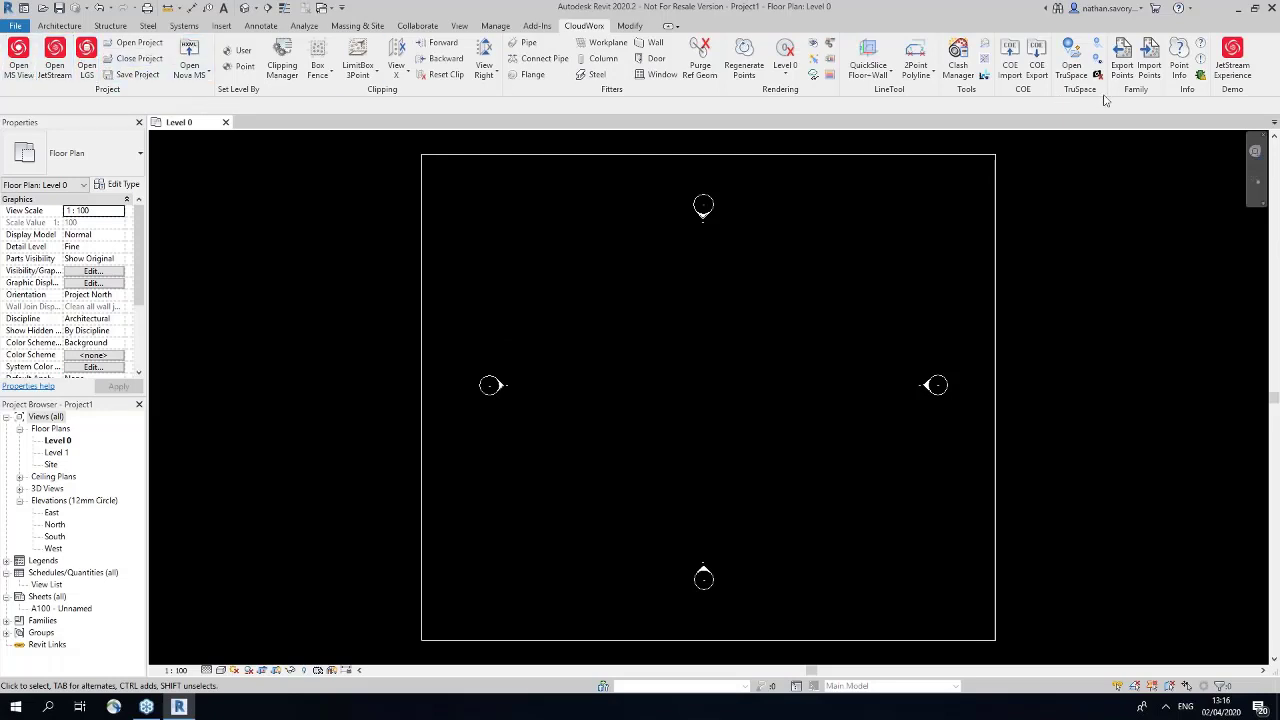
# Step: Open the House Scan.lgs point cloud from the Demo folder and fit it to the 3D view
pyautogui.click(580, 27)
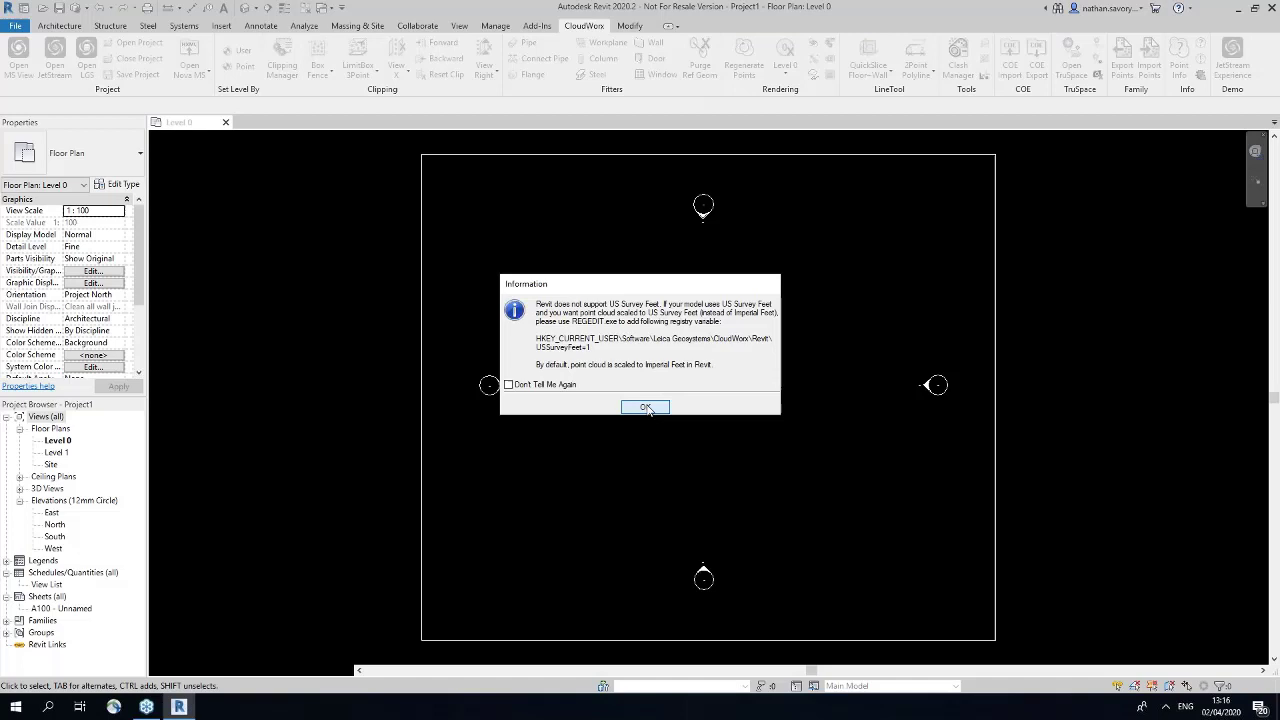
pyautogui.click(648, 407)
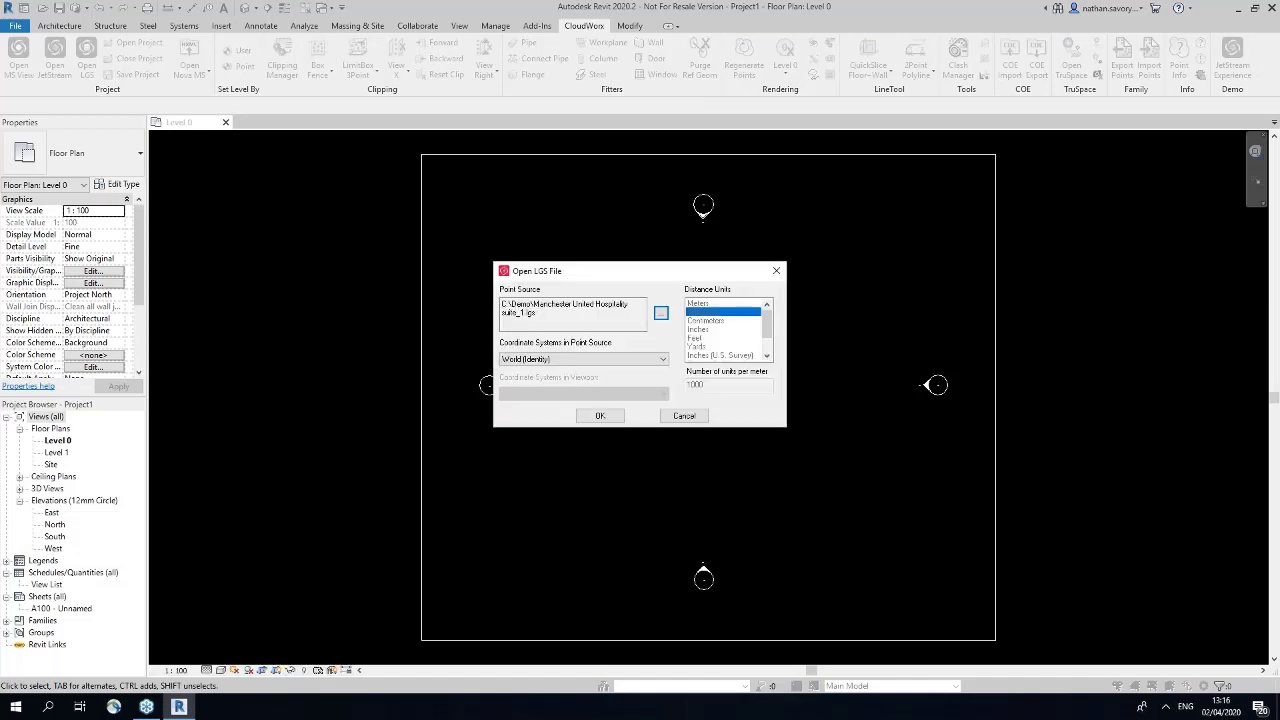
pyautogui.click(661, 313)
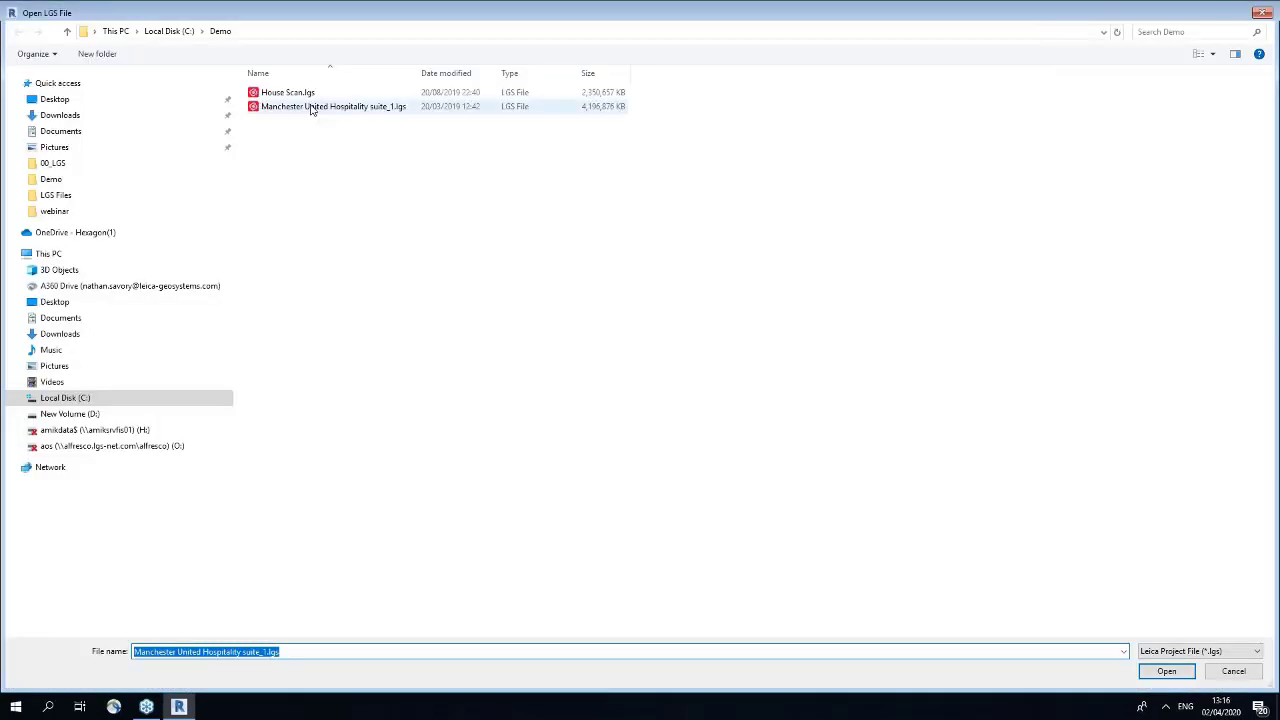
pyautogui.click(300, 92)
pyautogui.click(1166, 671)
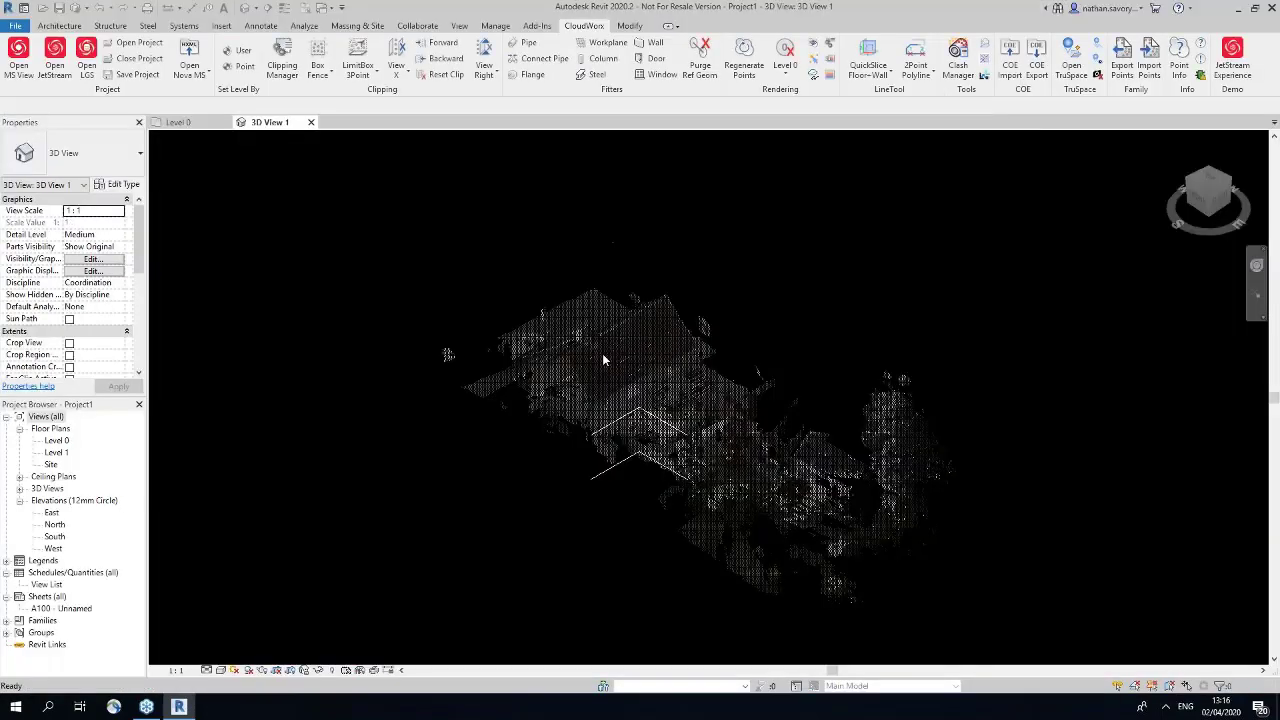
pyautogui.rightClick(602, 353)
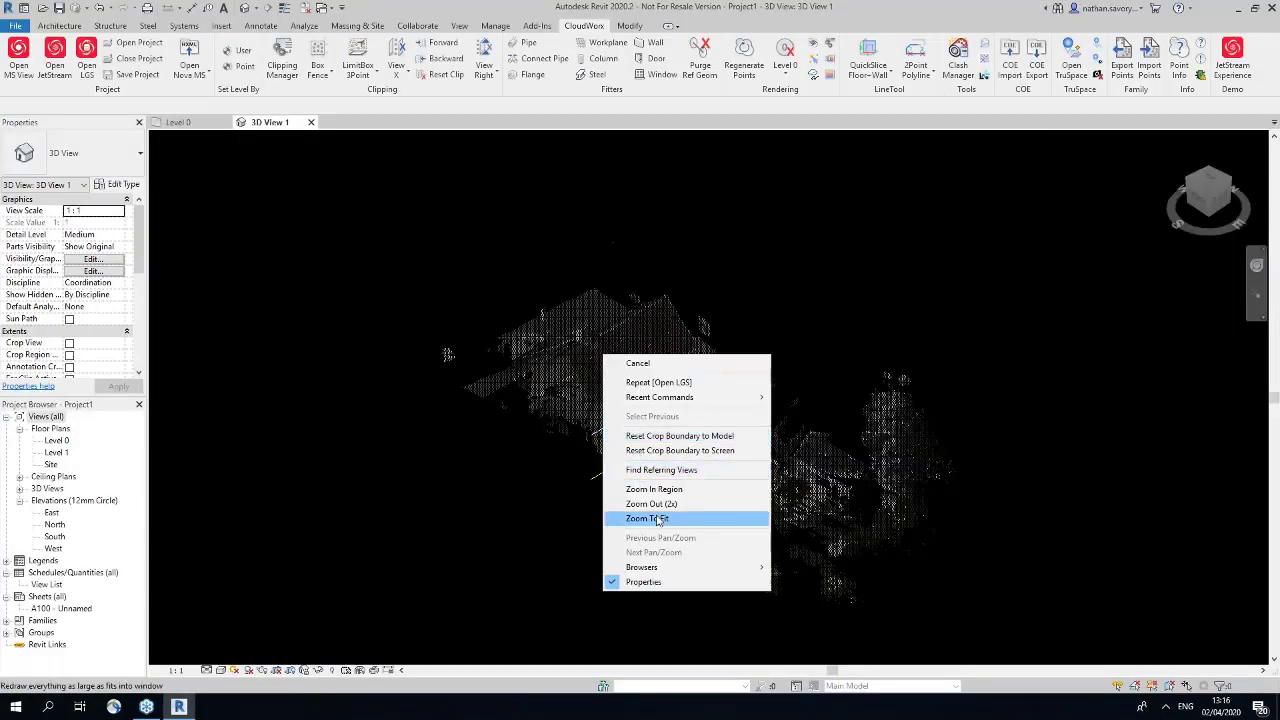
pyautogui.click(659, 519)
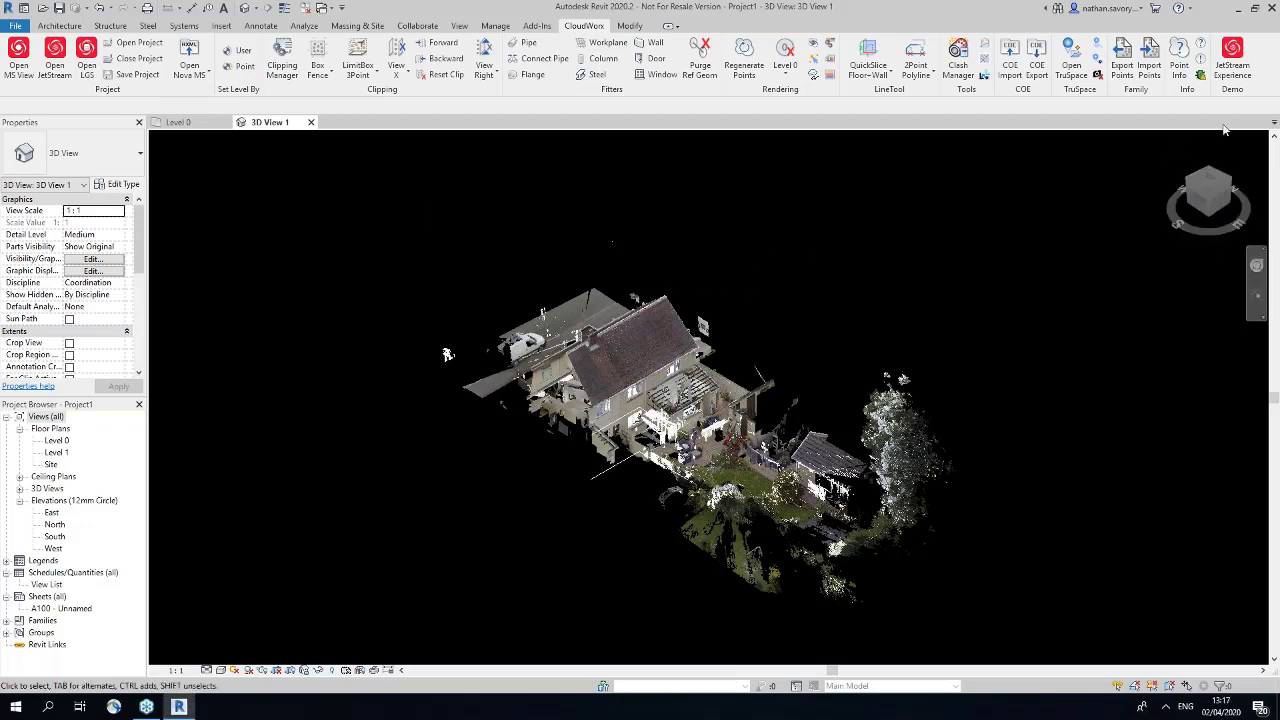
# Step: In a top view, clip the point cloud to the house with a Box Fence drawn around its roof
pyautogui.click(1208, 186)
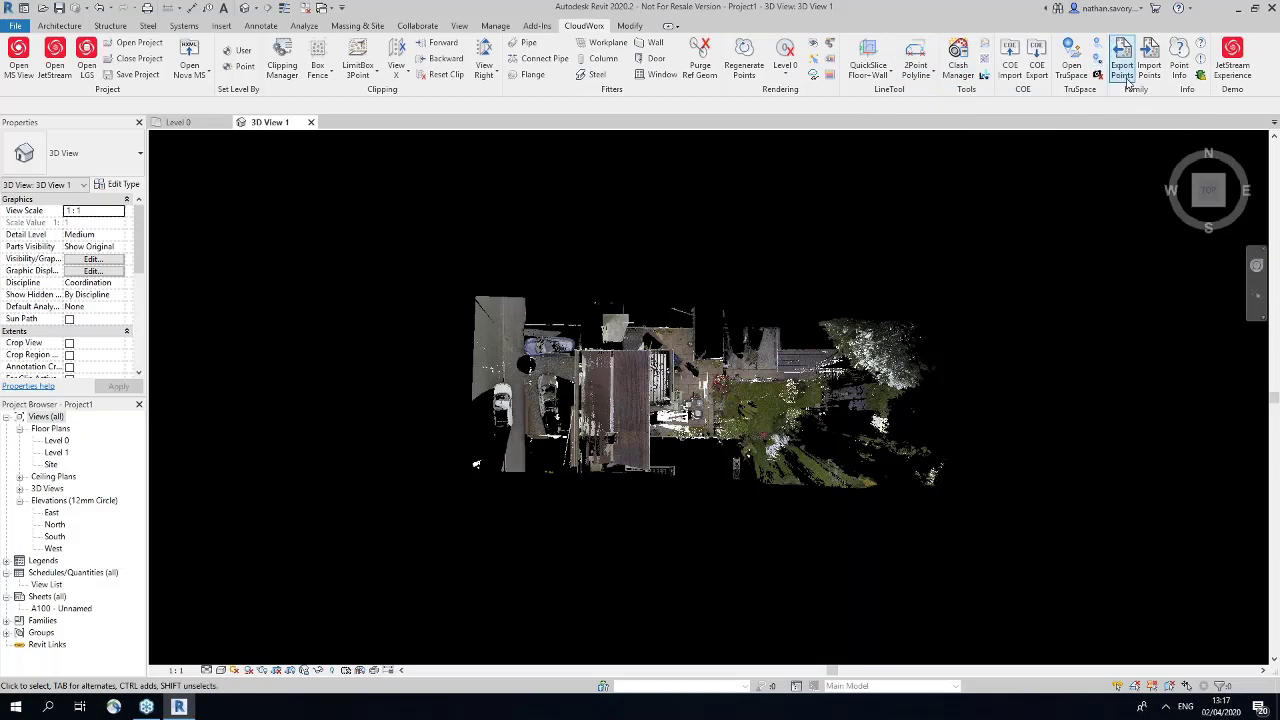
pyautogui.scroll(2, 638, 355)
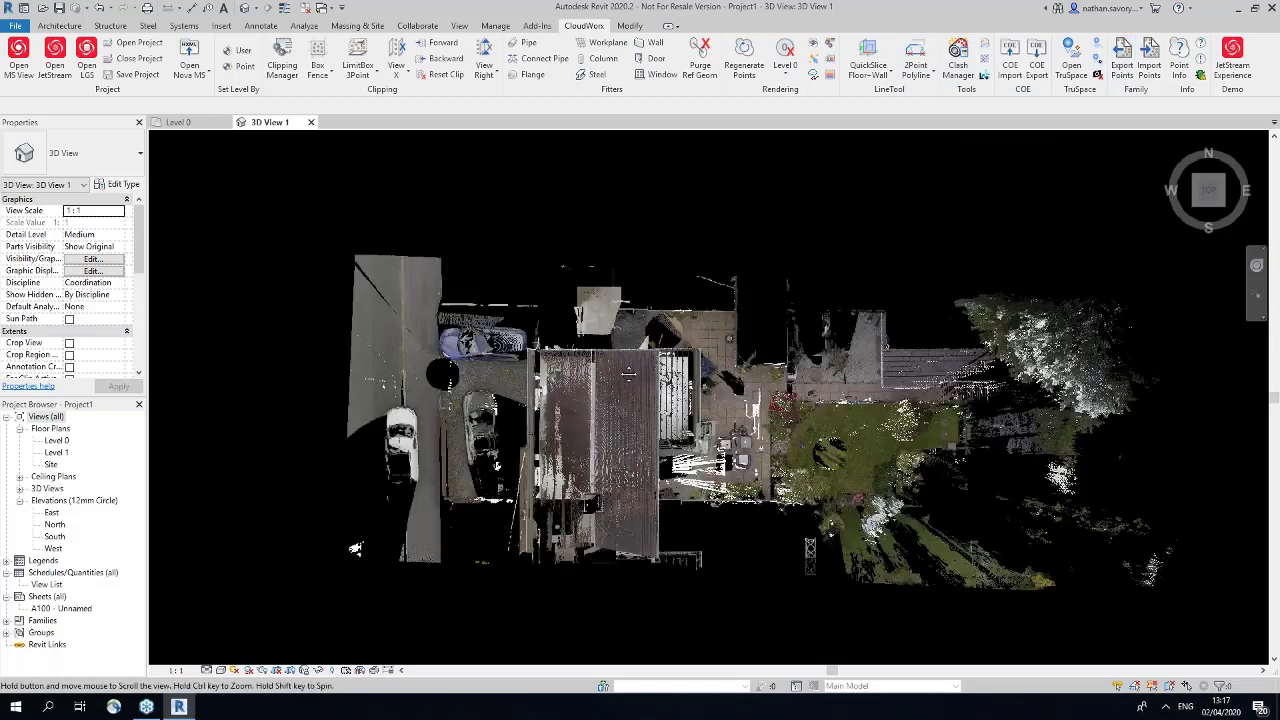
pyautogui.scroll(3, 628, 373)
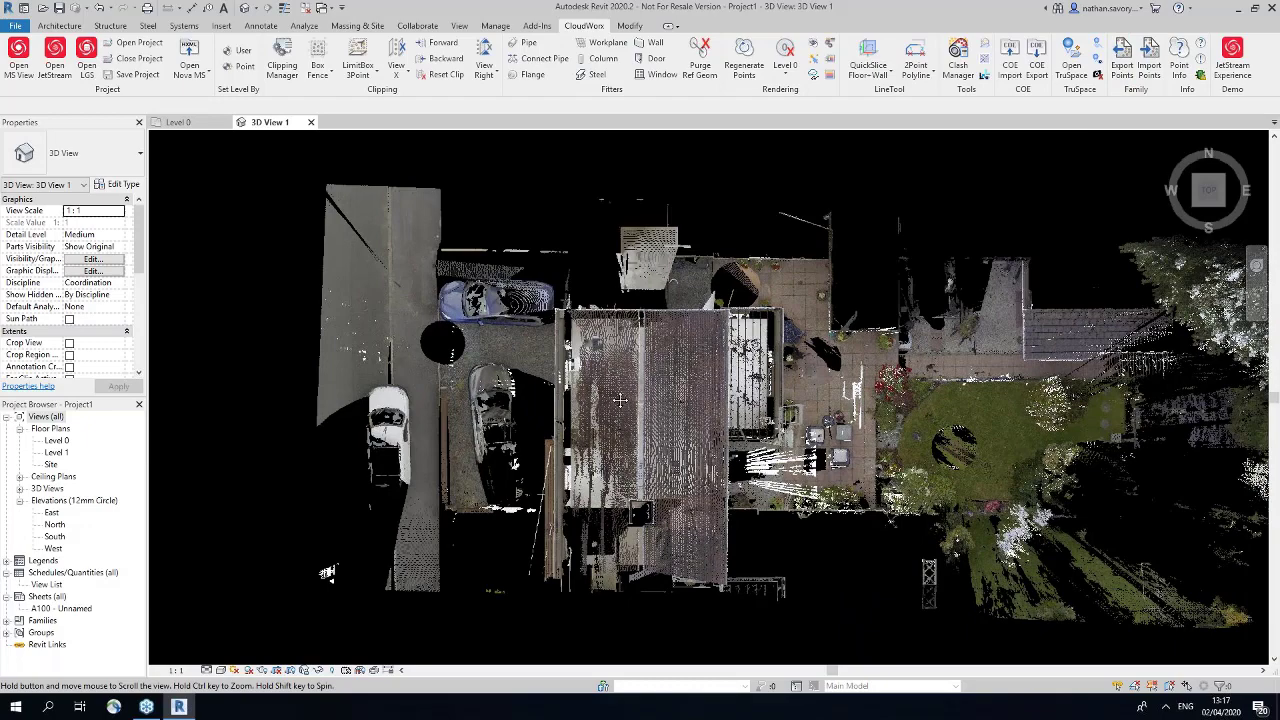
pyautogui.moveTo(620, 400)
pyautogui.mouseDown(button='middle')
pyautogui.moveTo(577, 368)
pyautogui.moveTo(622, 384)
pyautogui.mouseUp(button='middle')
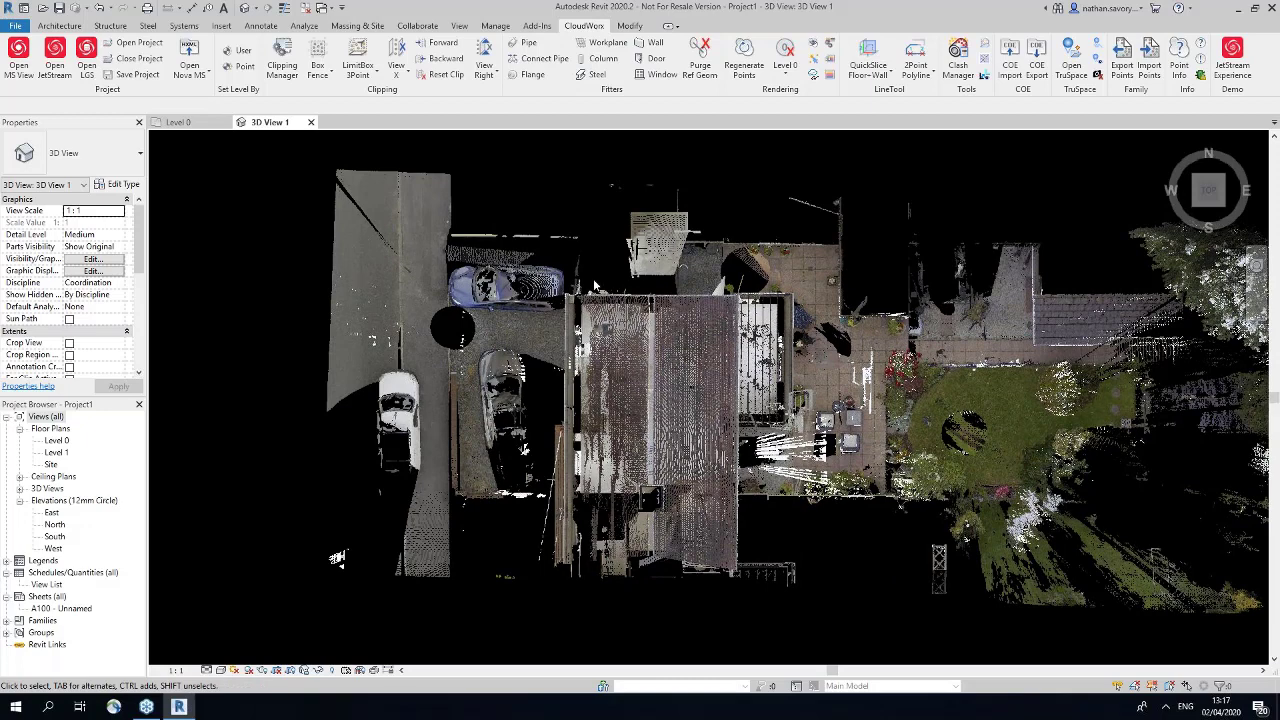
pyautogui.click(324, 82)
pyautogui.click(318, 100)
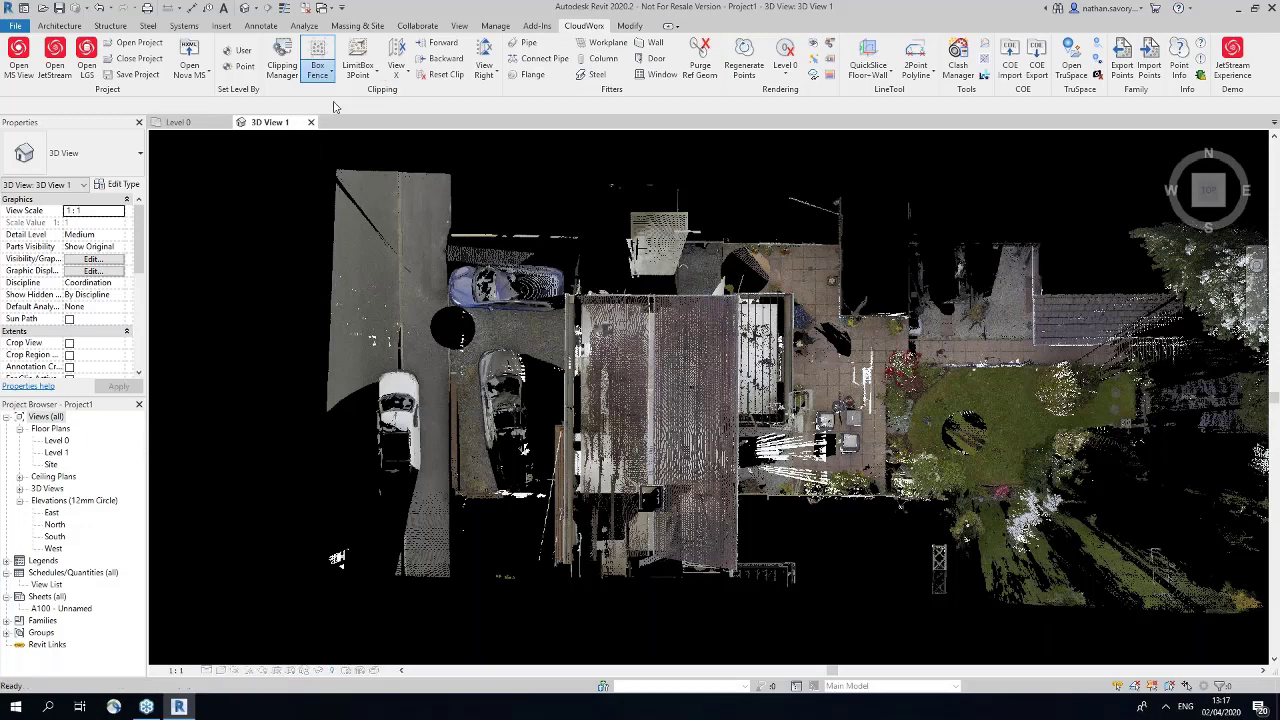
pyautogui.click(536, 276)
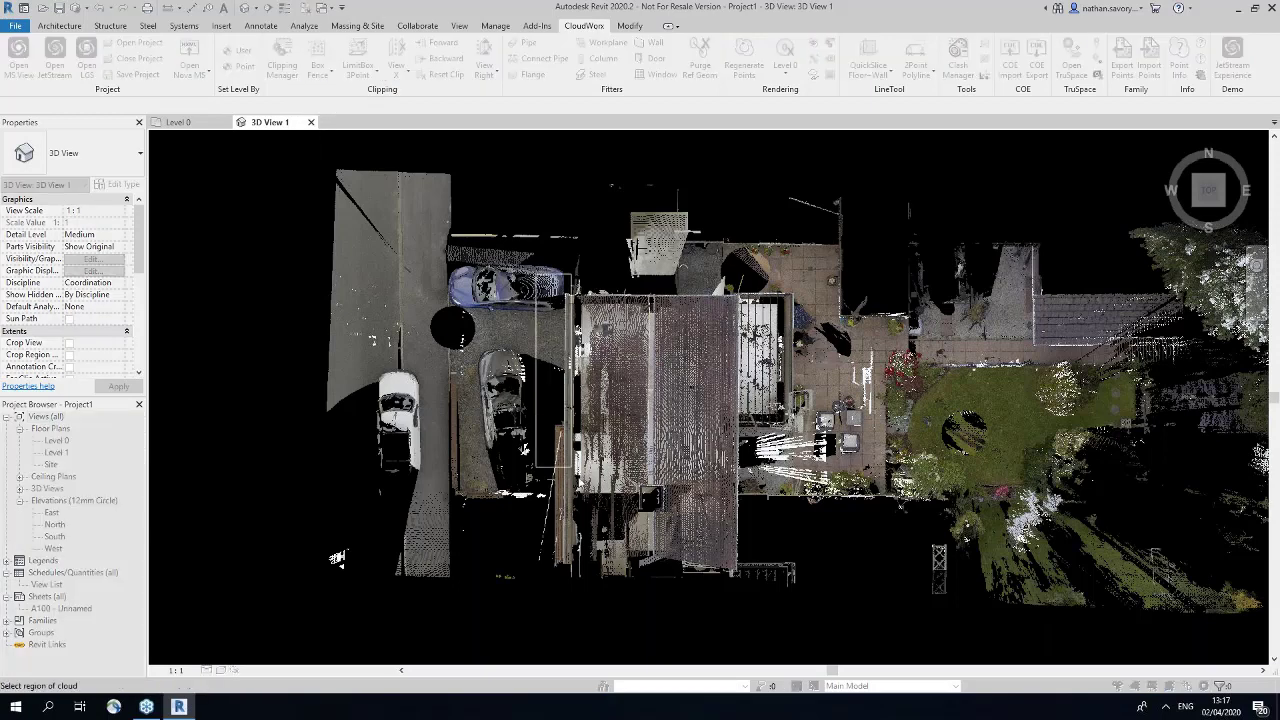
pyautogui.click(805, 495)
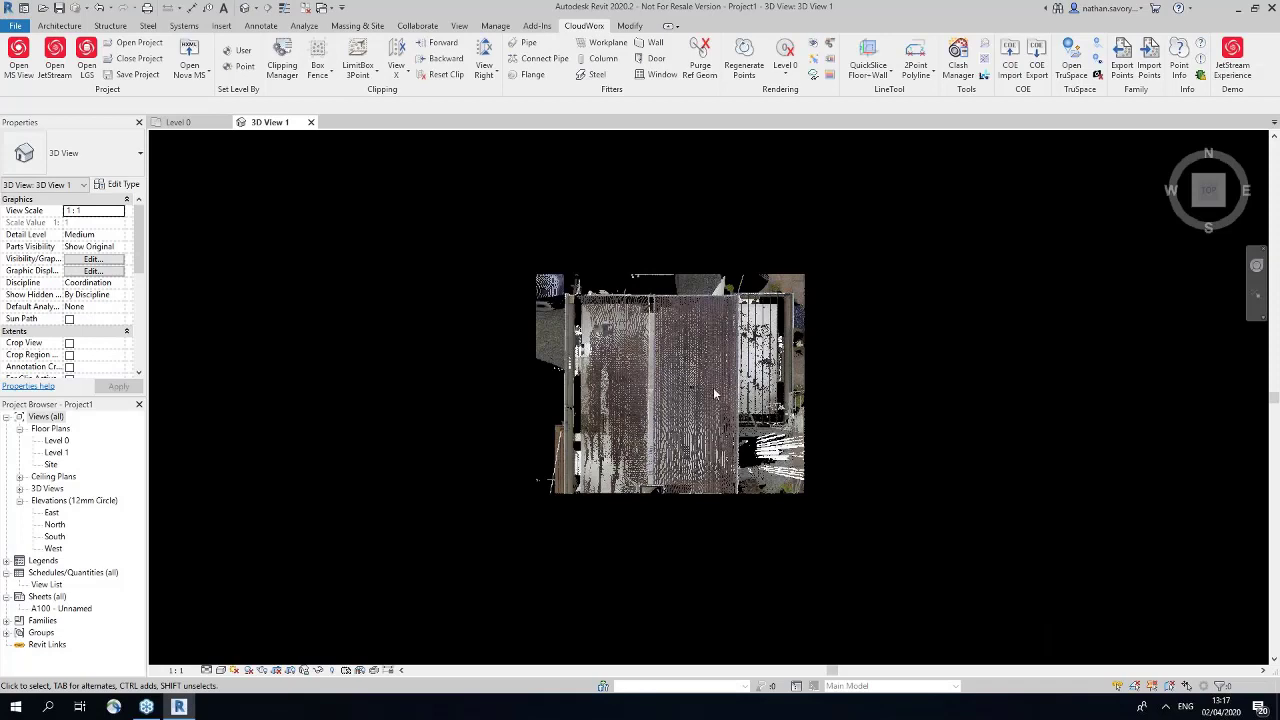
# Step: Rename the fence clipping House in the Clipping Manager, and toggle it off and on again
pyautogui.click(291, 75)
pyautogui.doubleClick(637, 186)
pyautogui.moveTo(653, 186); pyautogui.dragTo(487, 185)
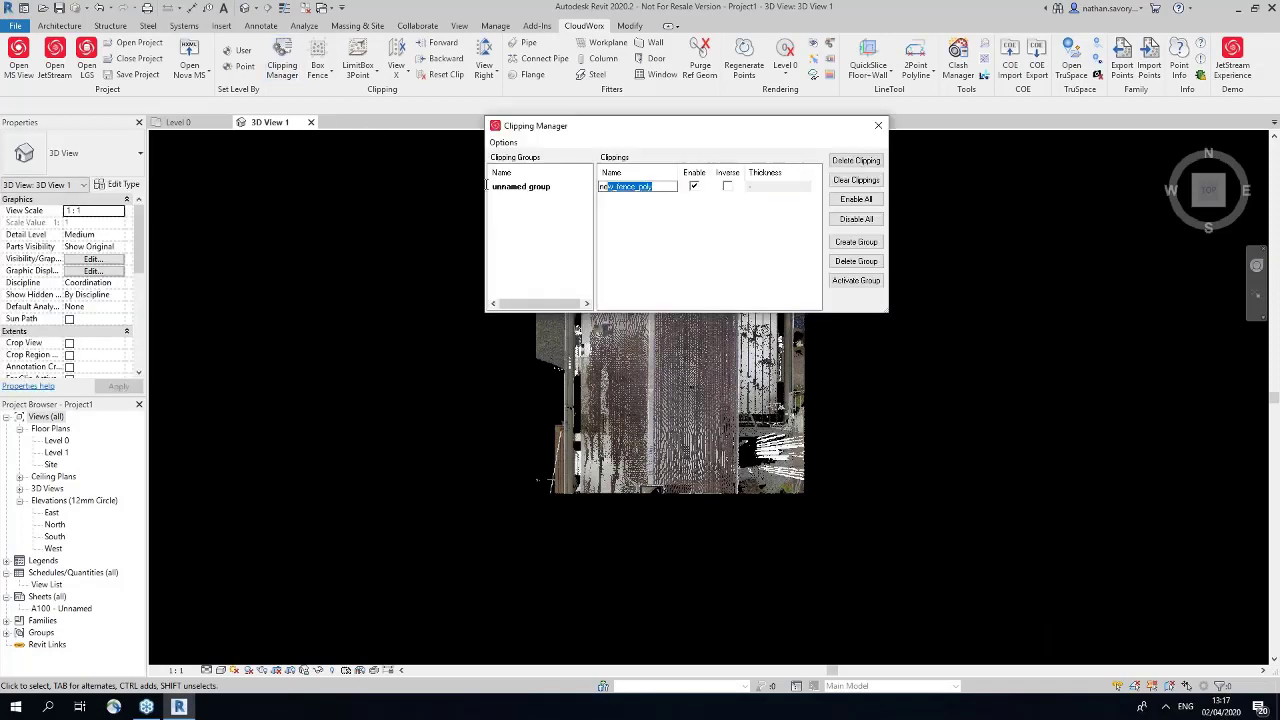
pyautogui.press('BackSpace')
pyautogui.write('House')
pyautogui.click(672, 250)
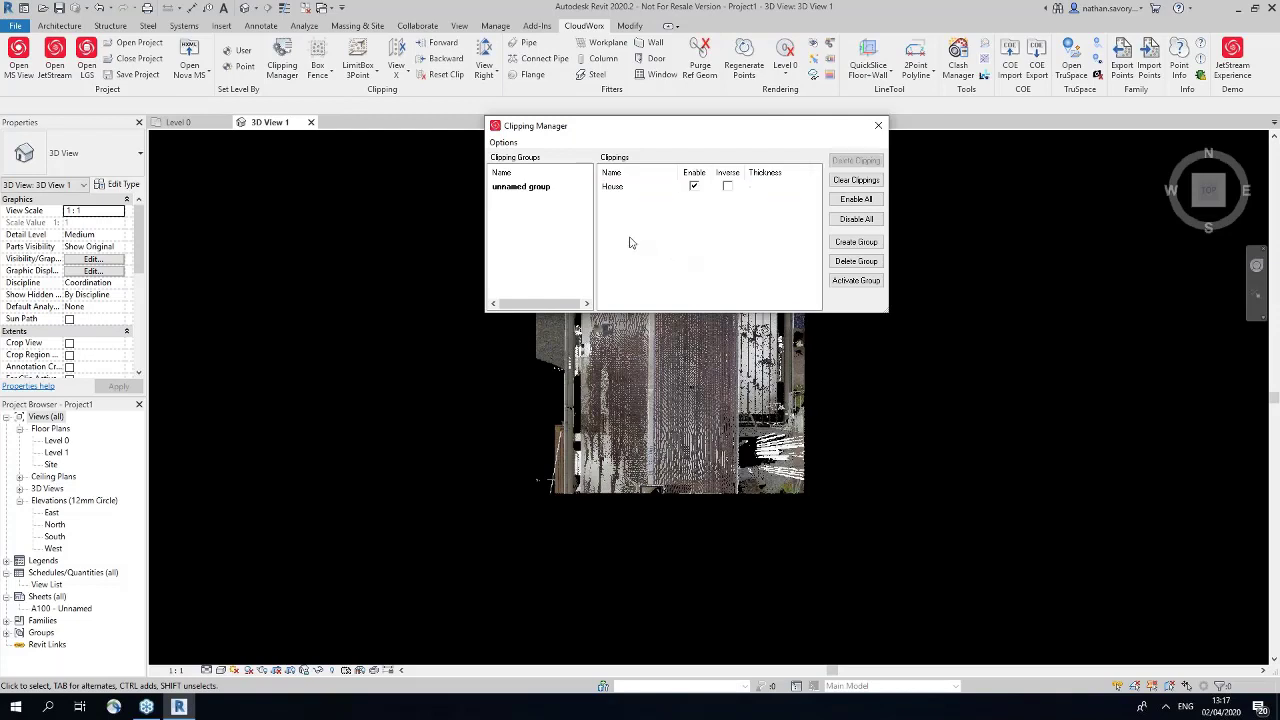
pyautogui.click(694, 186)
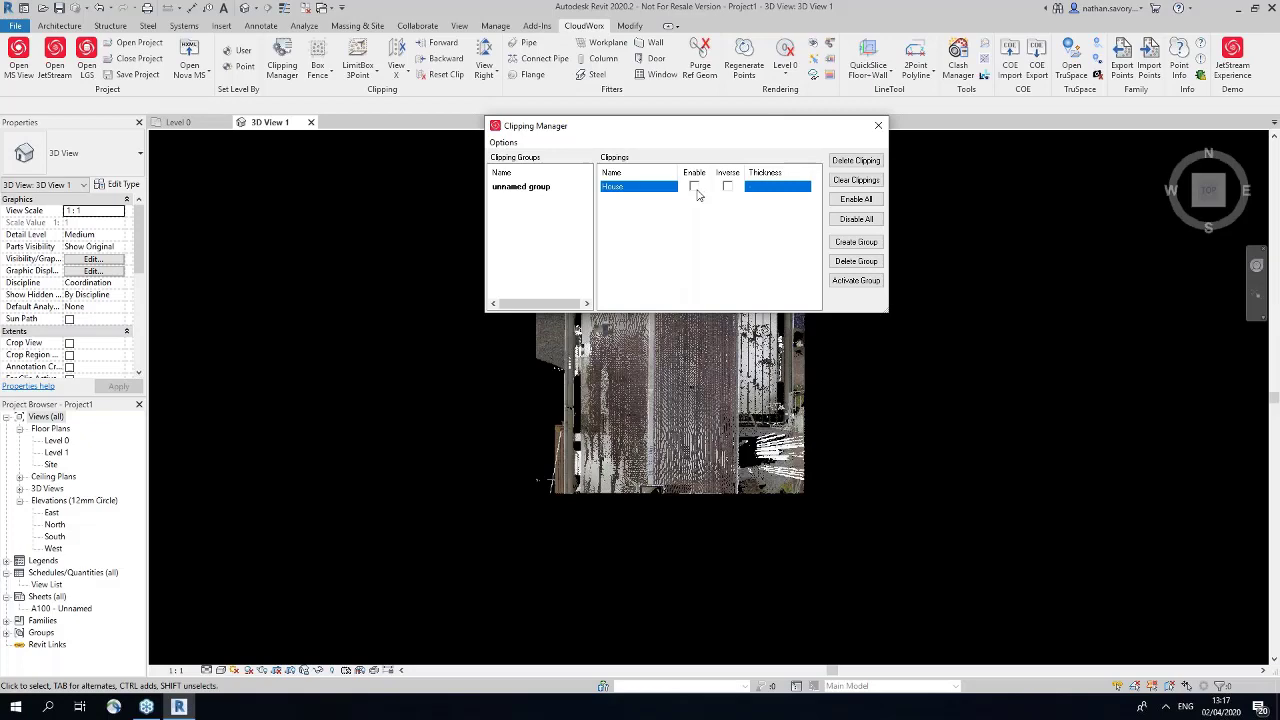
pyautogui.click(694, 186)
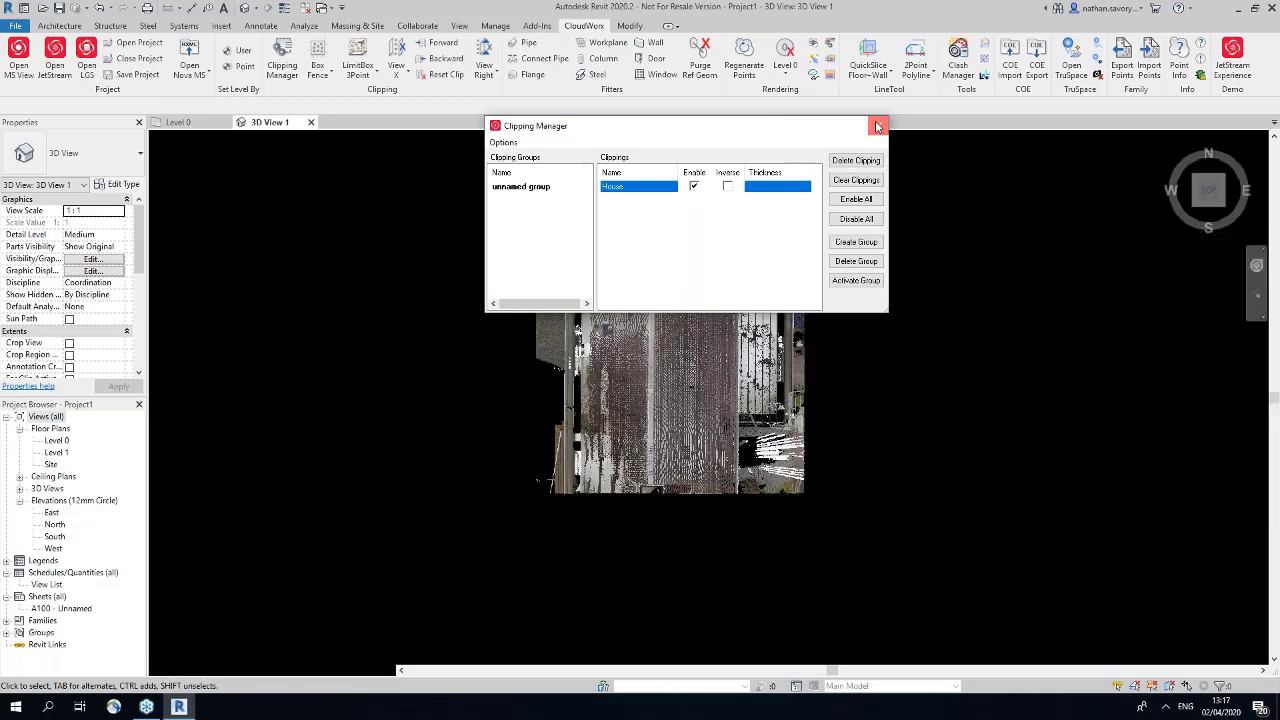
pyautogui.click(877, 126)
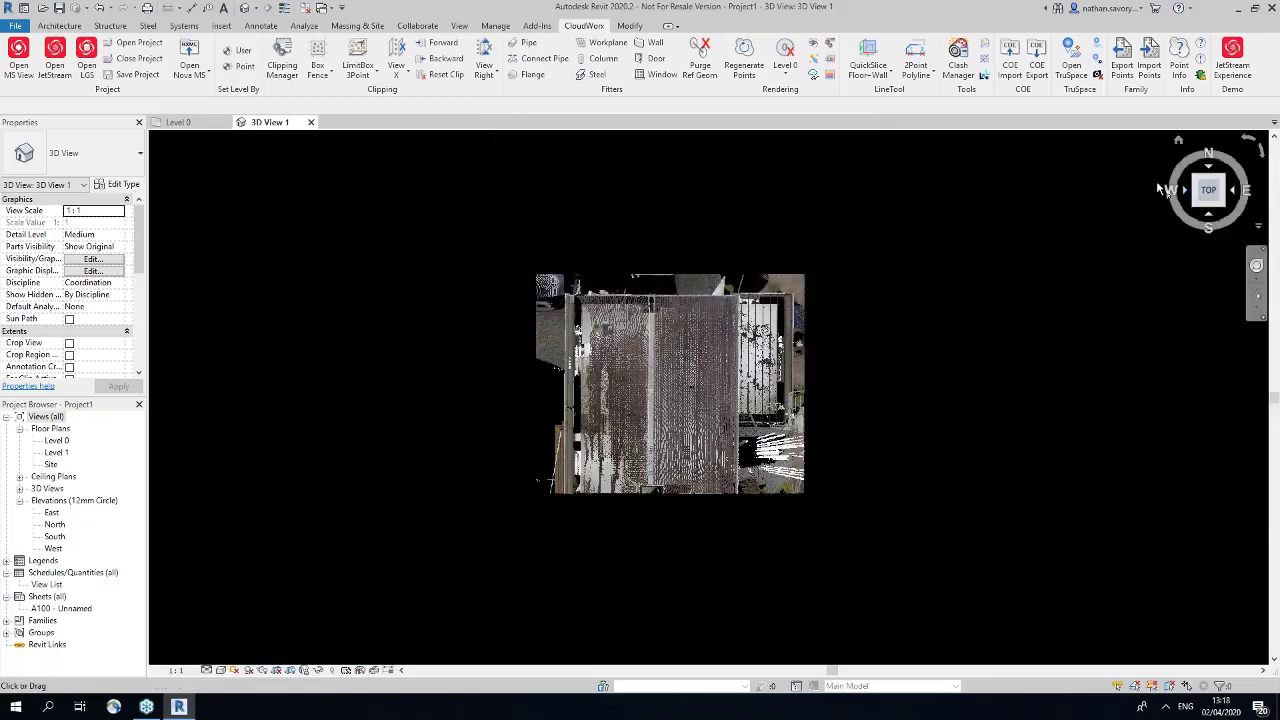
# Step: From the left view, cut a narrow vertical View X slice through the house at the left-hand windows
pyautogui.click(1160, 190)
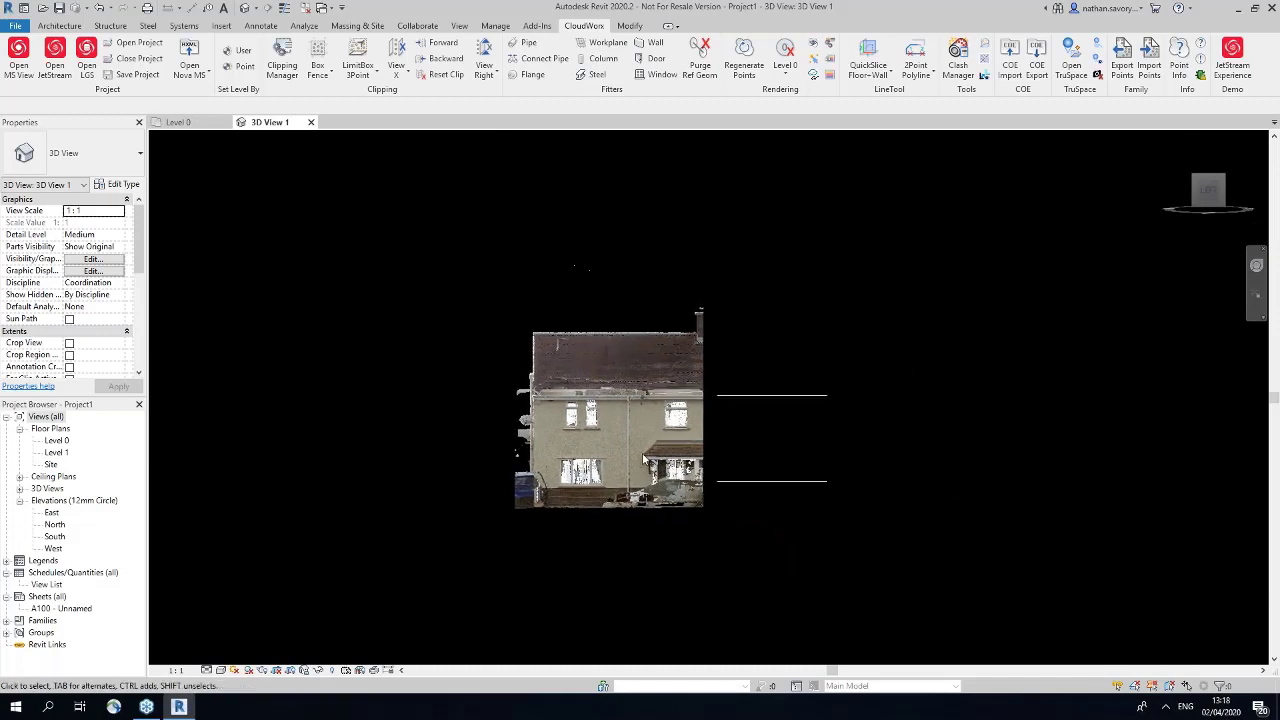
pyautogui.scroll(1, 645, 458)
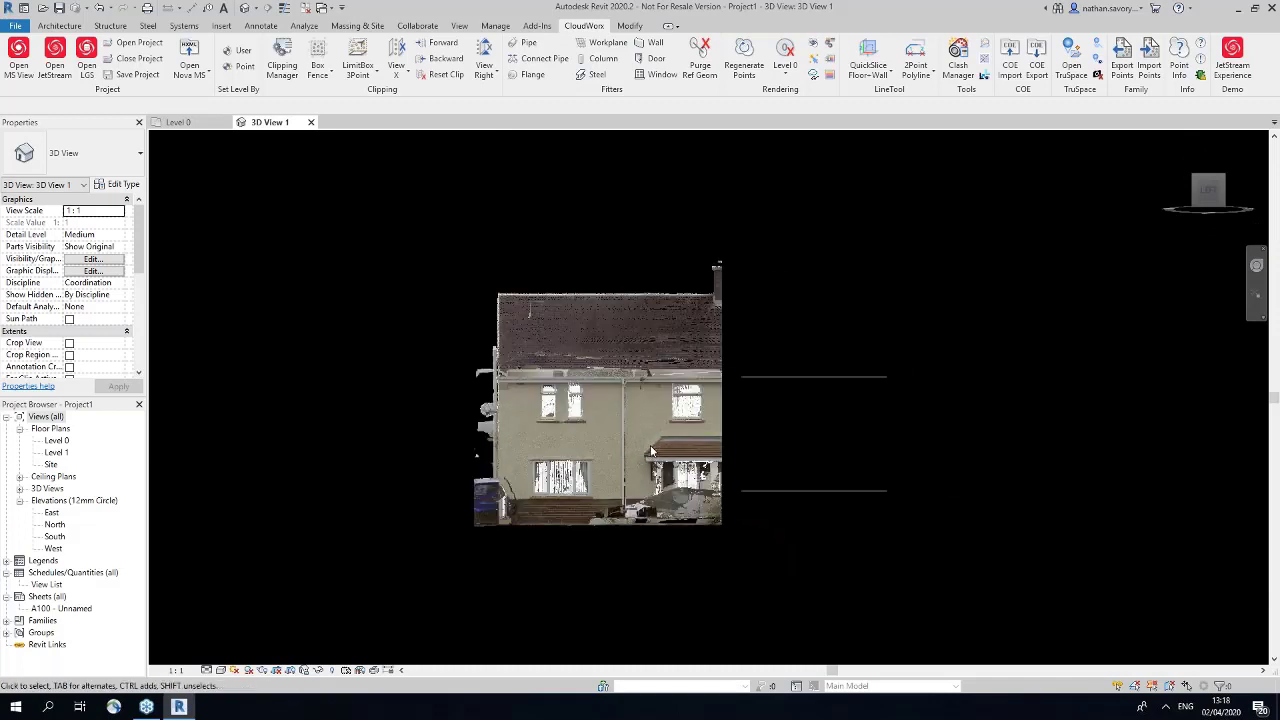
pyautogui.click(397, 74)
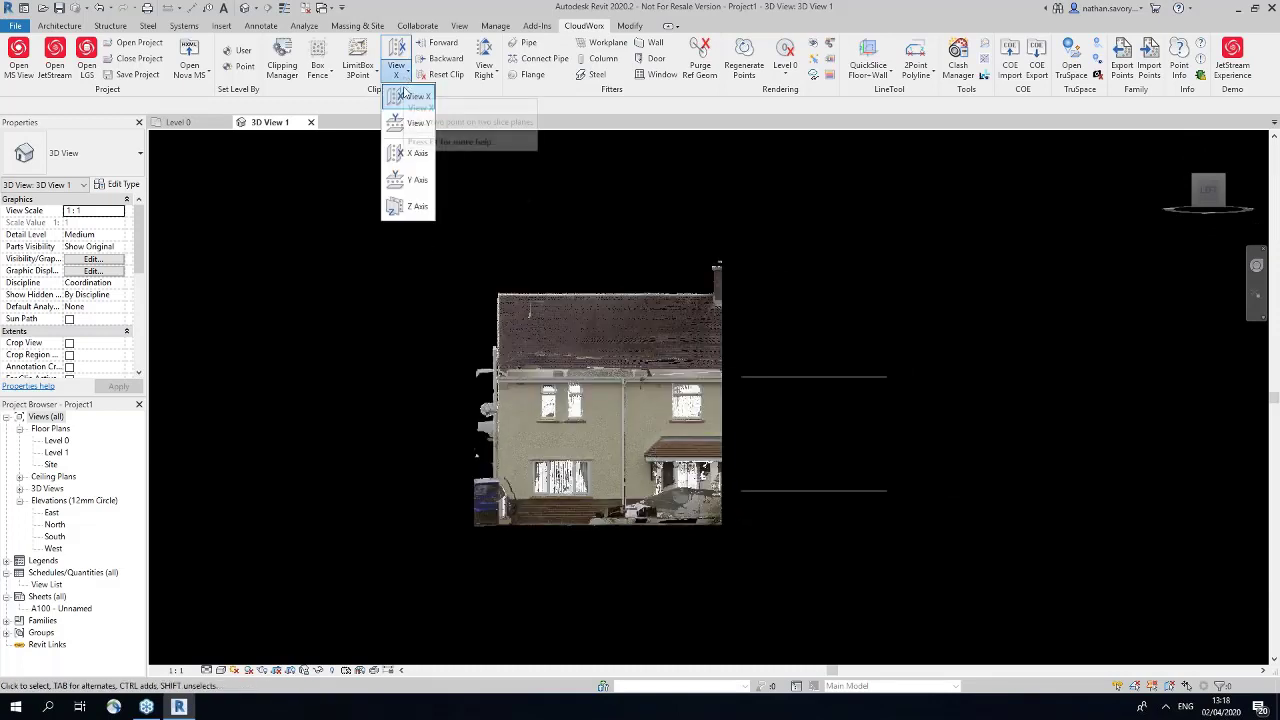
pyautogui.click(399, 75)
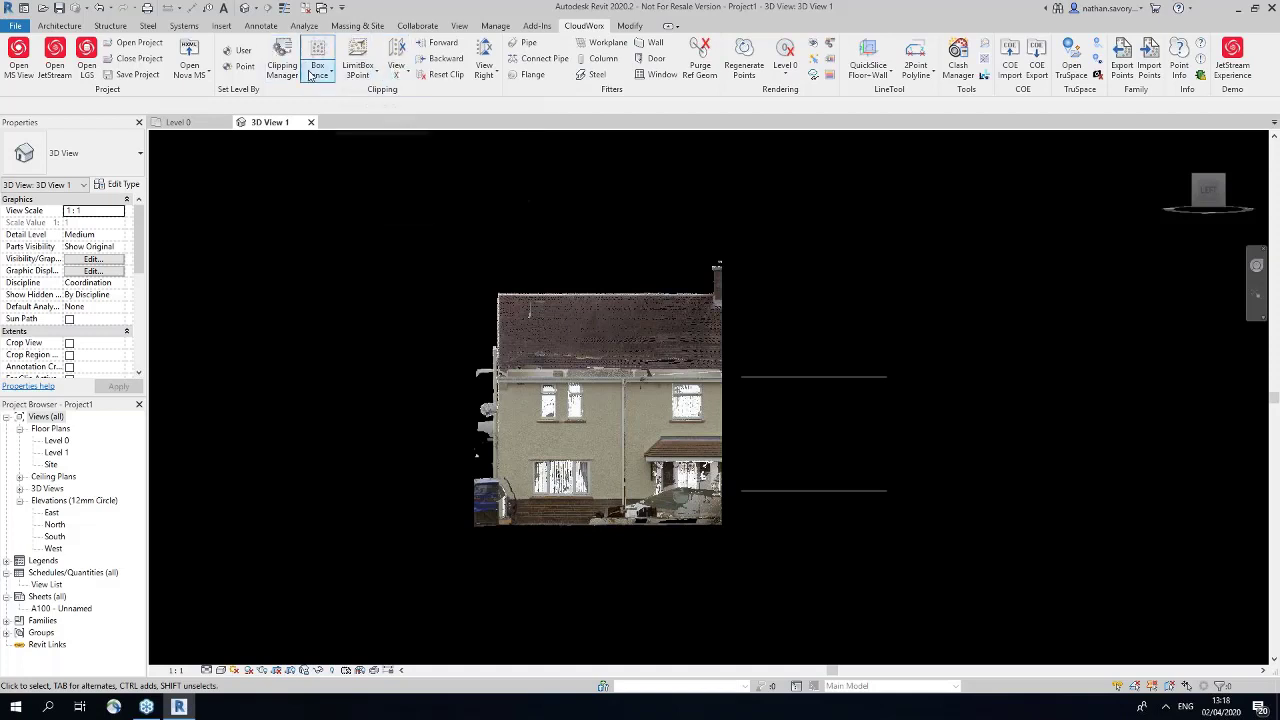
pyautogui.click(395, 77)
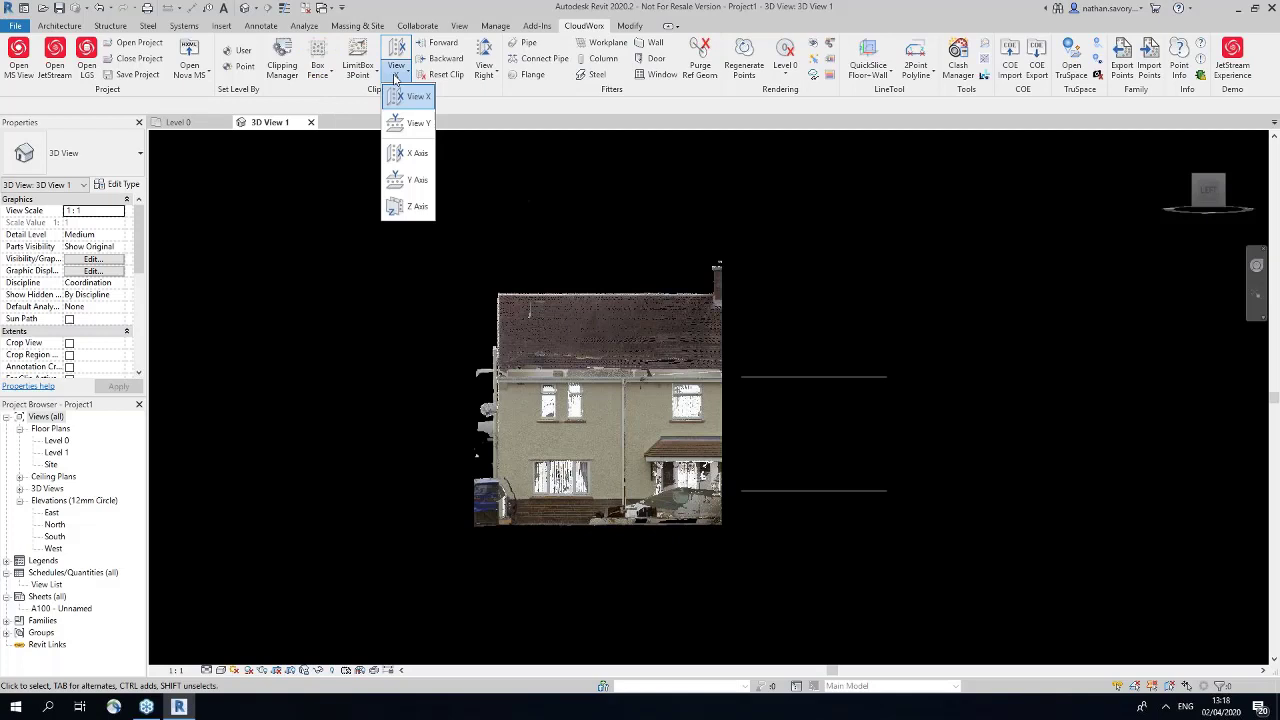
pyautogui.click(408, 96)
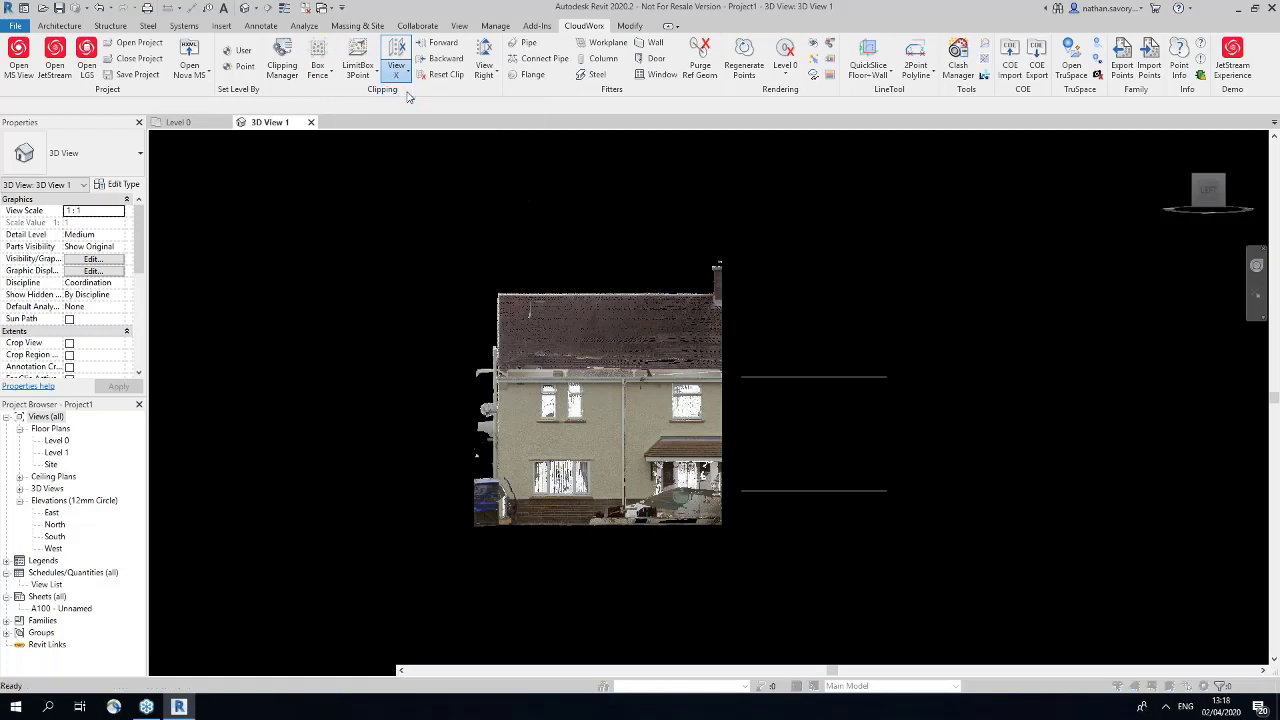
pyautogui.click(557, 412)
pyautogui.click(578, 410)
pyautogui.click(578, 410)
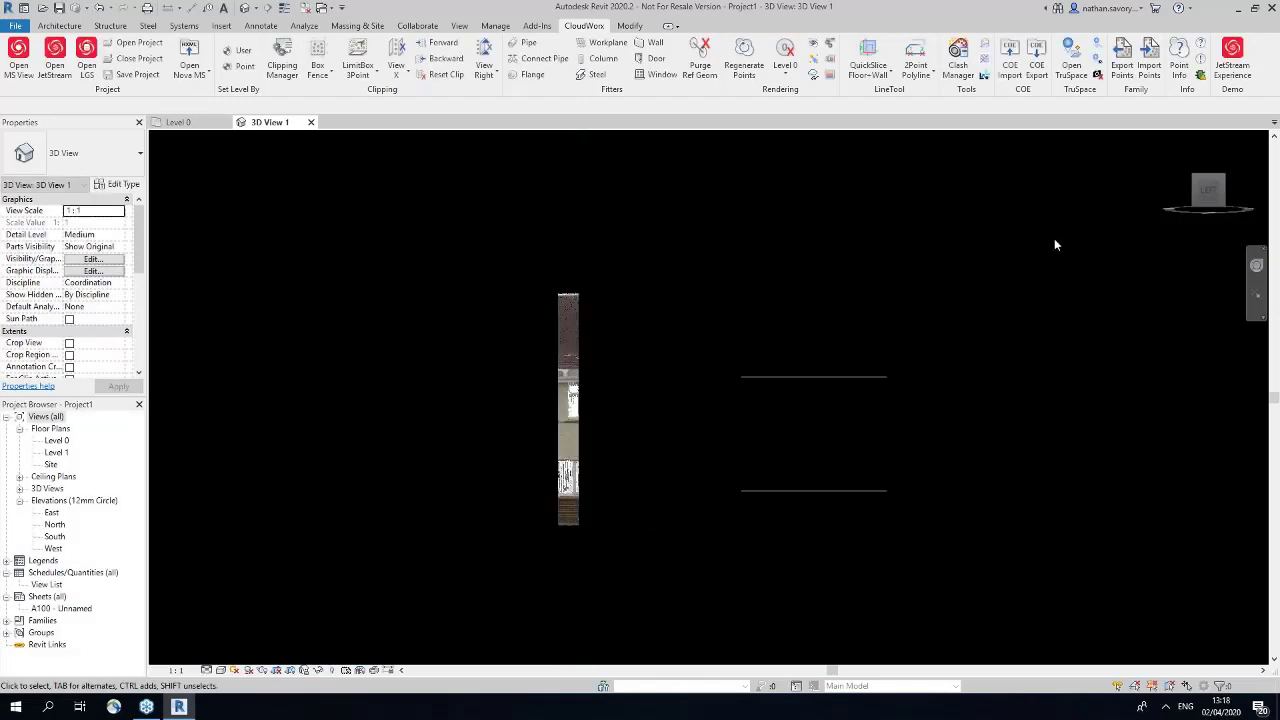
# Step: Show the house slice from the back and switch the point cloud from true colour to intensity colouring
pyautogui.click(1194, 190)
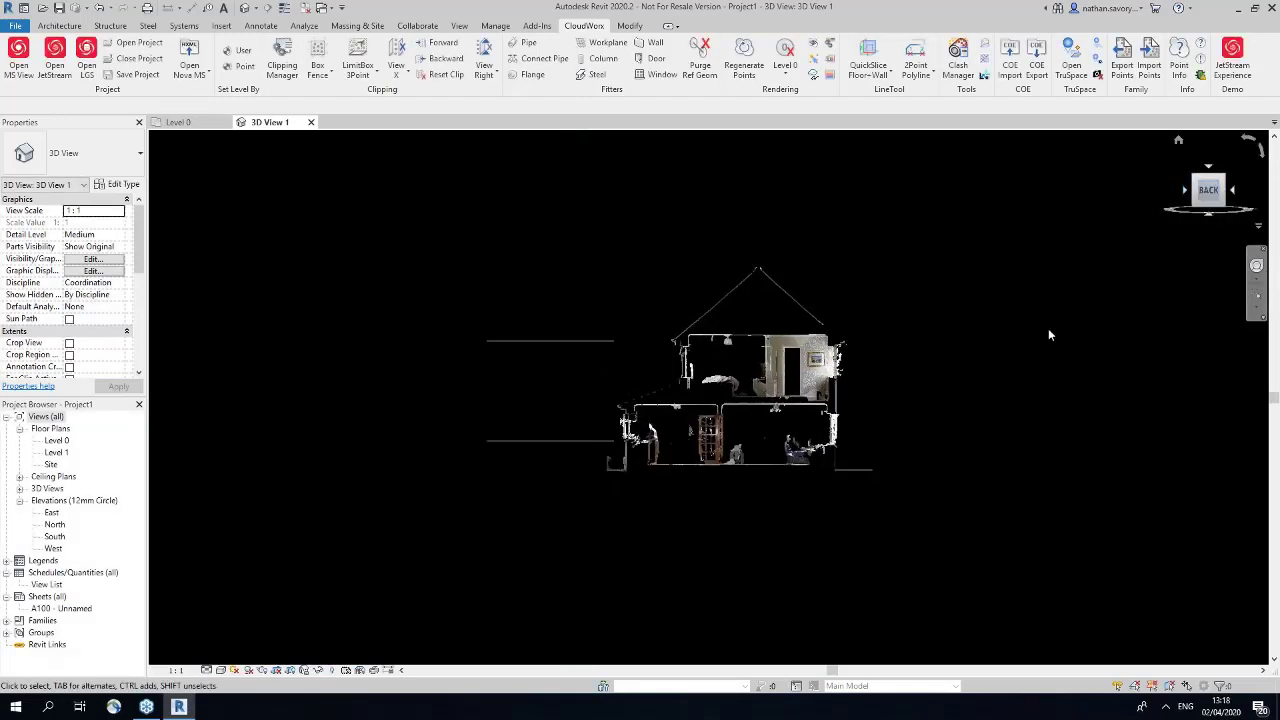
pyautogui.scroll(4, 841, 484)
pyautogui.moveTo(802, 504); pyautogui.dragTo(778, 544, button='middle')
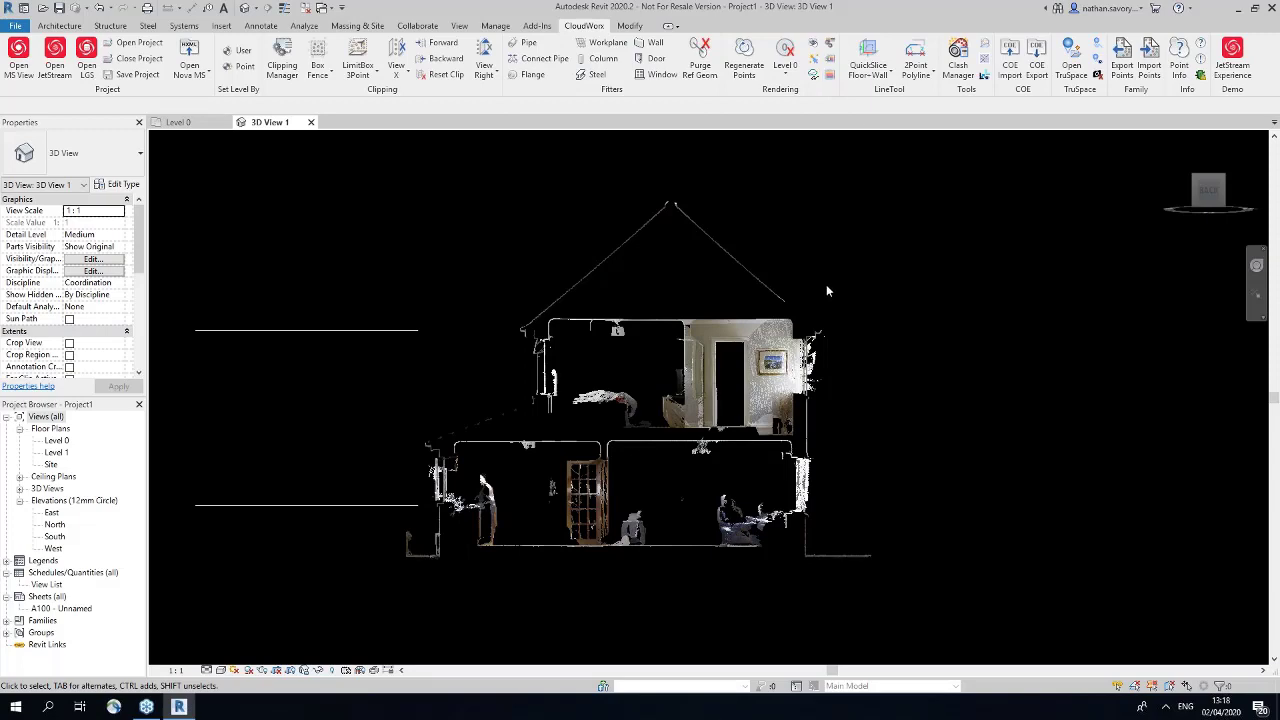
pyautogui.scroll(2, 840, 372)
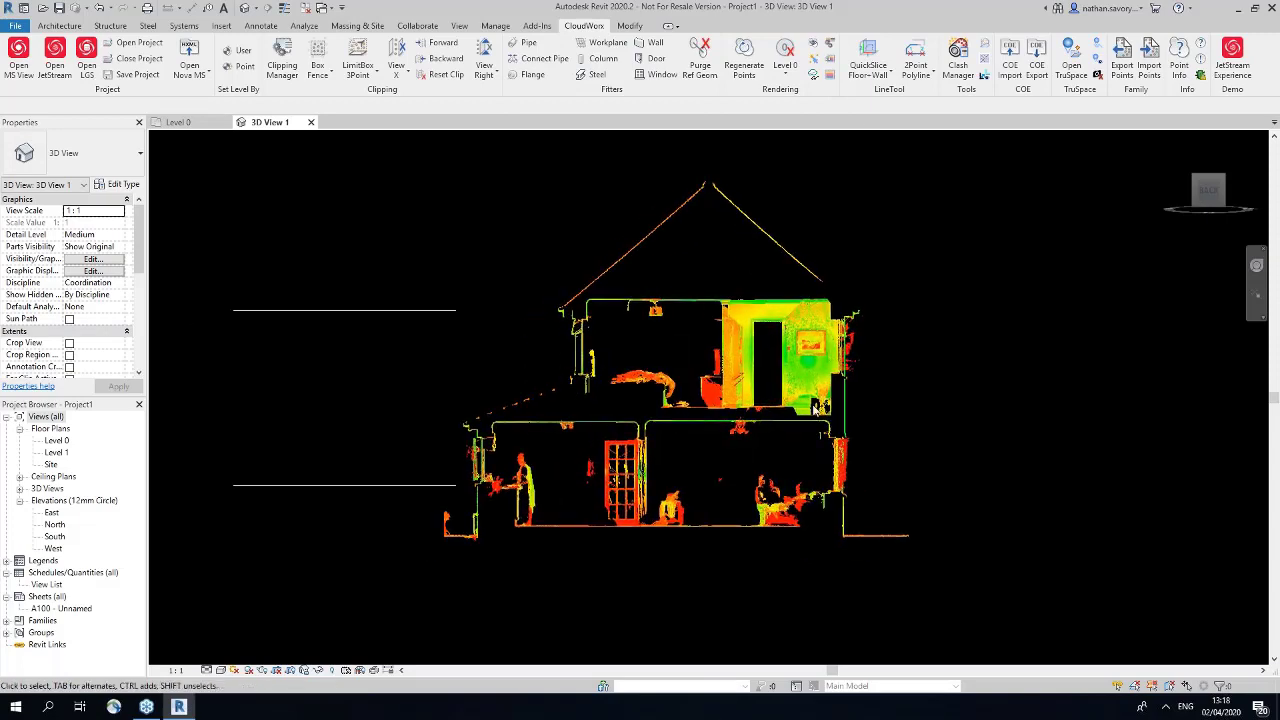
pyautogui.scroll(-1, 714, 366)
pyautogui.moveTo(714, 366); pyautogui.dragTo(736, 411, button='middle')
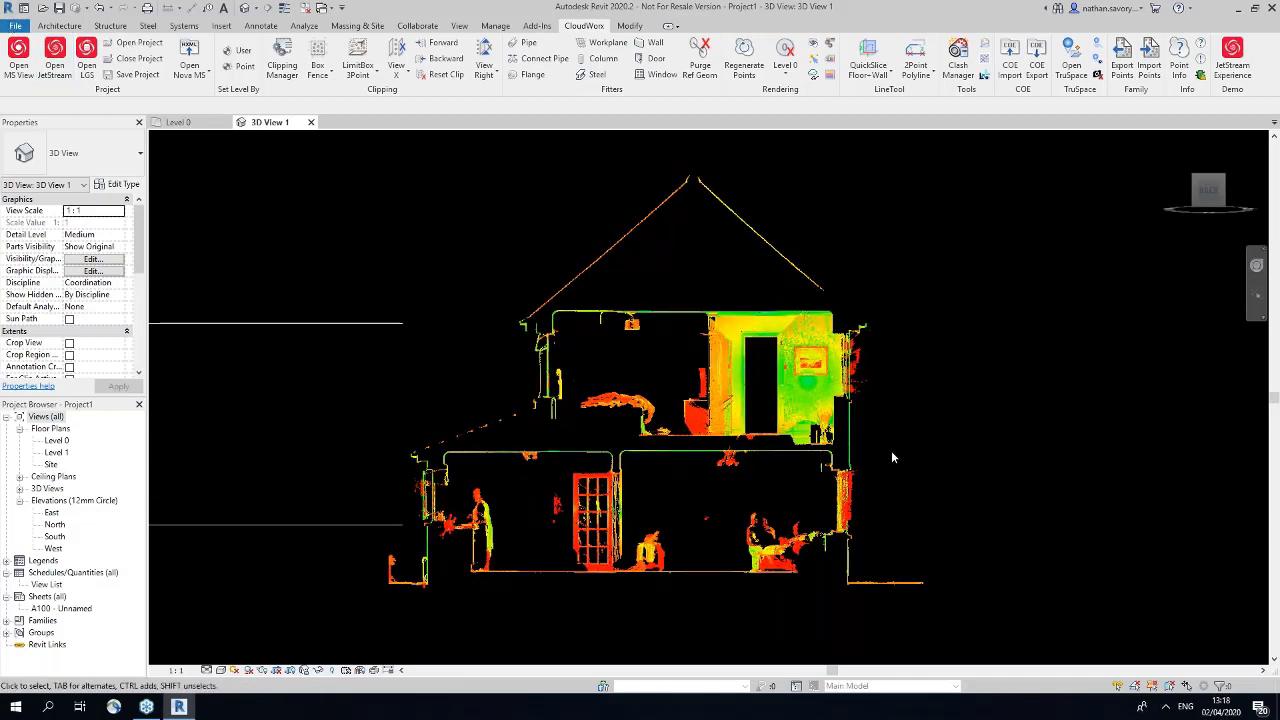
# Step: Create a level named GF ceiling from a point picked on the ground-floor ceiling, with a CeilingPlan plan view
pyautogui.moveTo(741, 480)
pyautogui.keyDown('shift'); pyautogui.mouseDown(button='middle')
pyautogui.moveTo(691, 531)
pyautogui.moveTo(663, 526)
pyautogui.moveTo(731, 423)
pyautogui.moveTo(740, 498)
pyautogui.mouseUp(button='middle'); pyautogui.keyUp('shift')
pyautogui.scroll(3, 627, 514)
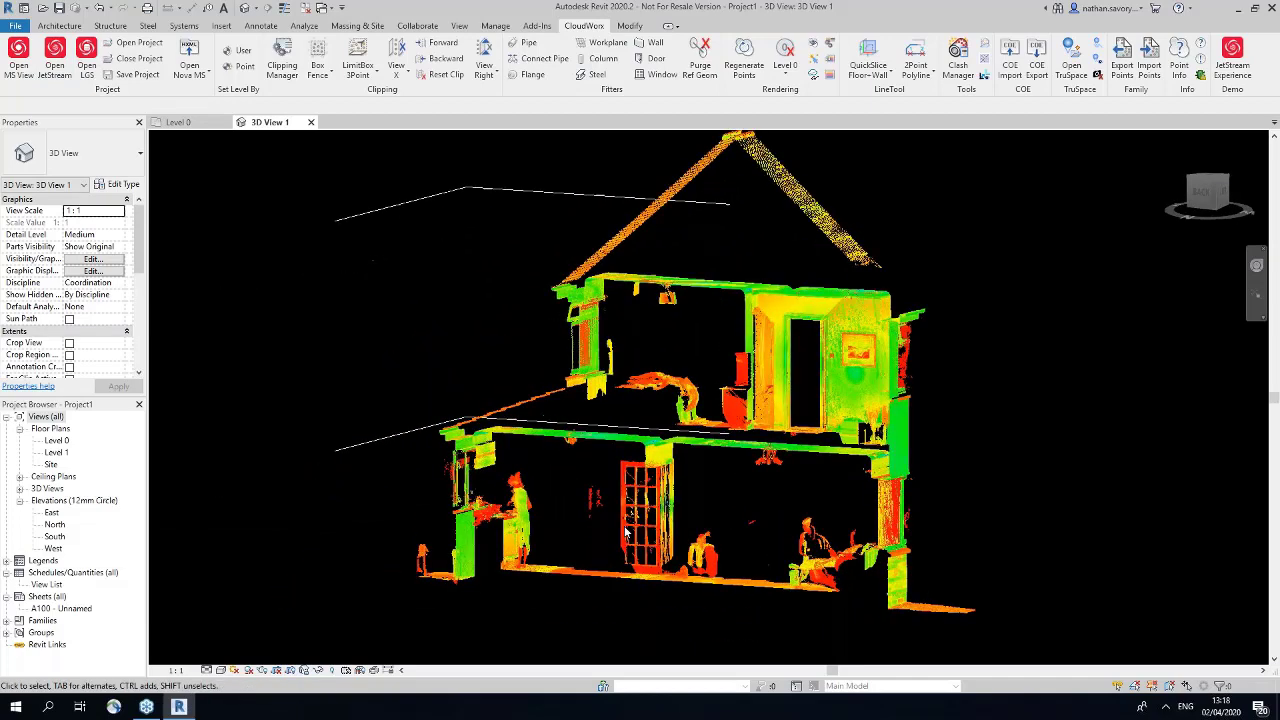
pyautogui.moveTo(627, 514)
pyautogui.mouseDown(button='middle')
pyautogui.moveTo(630, 552)
pyautogui.moveTo(616, 496)
pyautogui.mouseUp(button='middle')
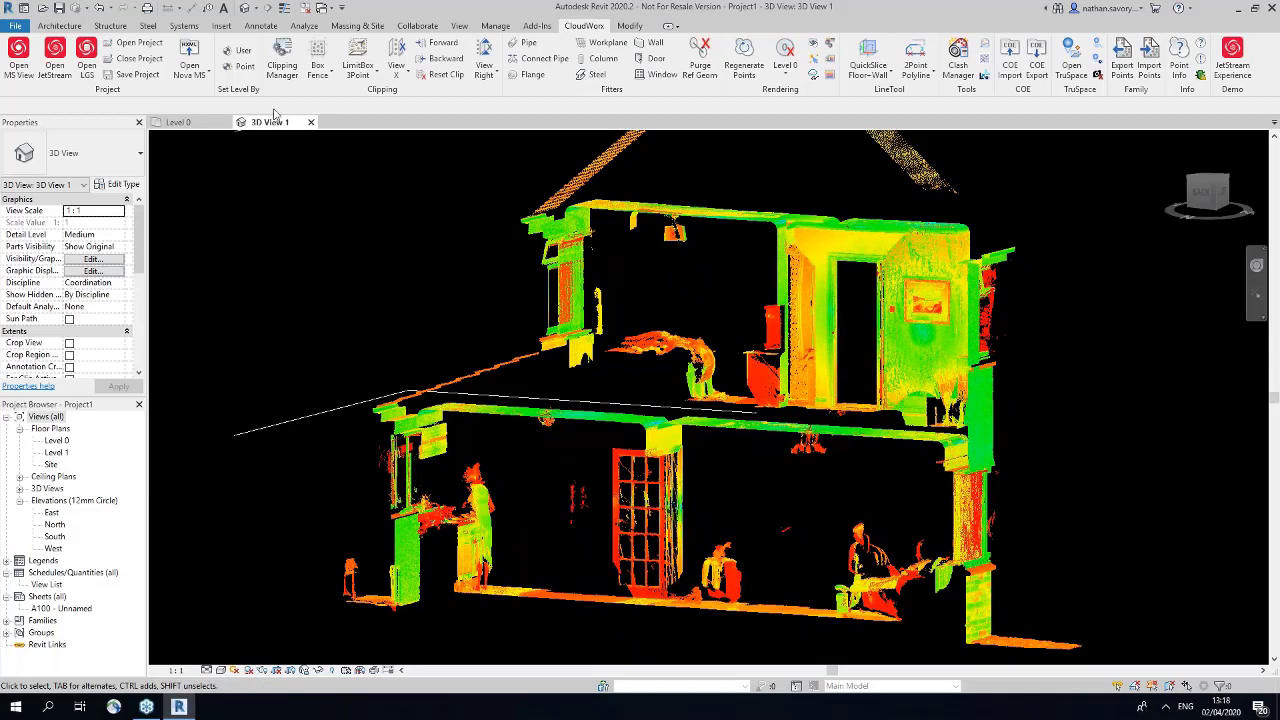
pyautogui.click(245, 66)
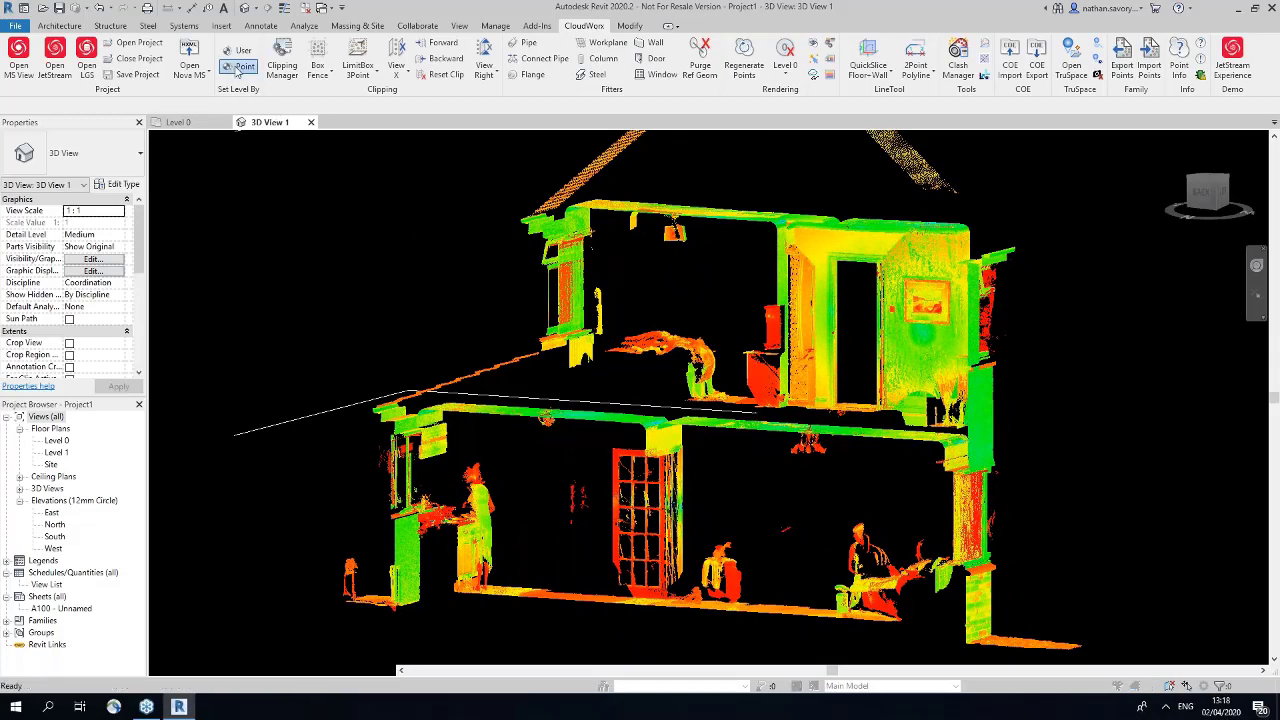
pyautogui.click(590, 413)
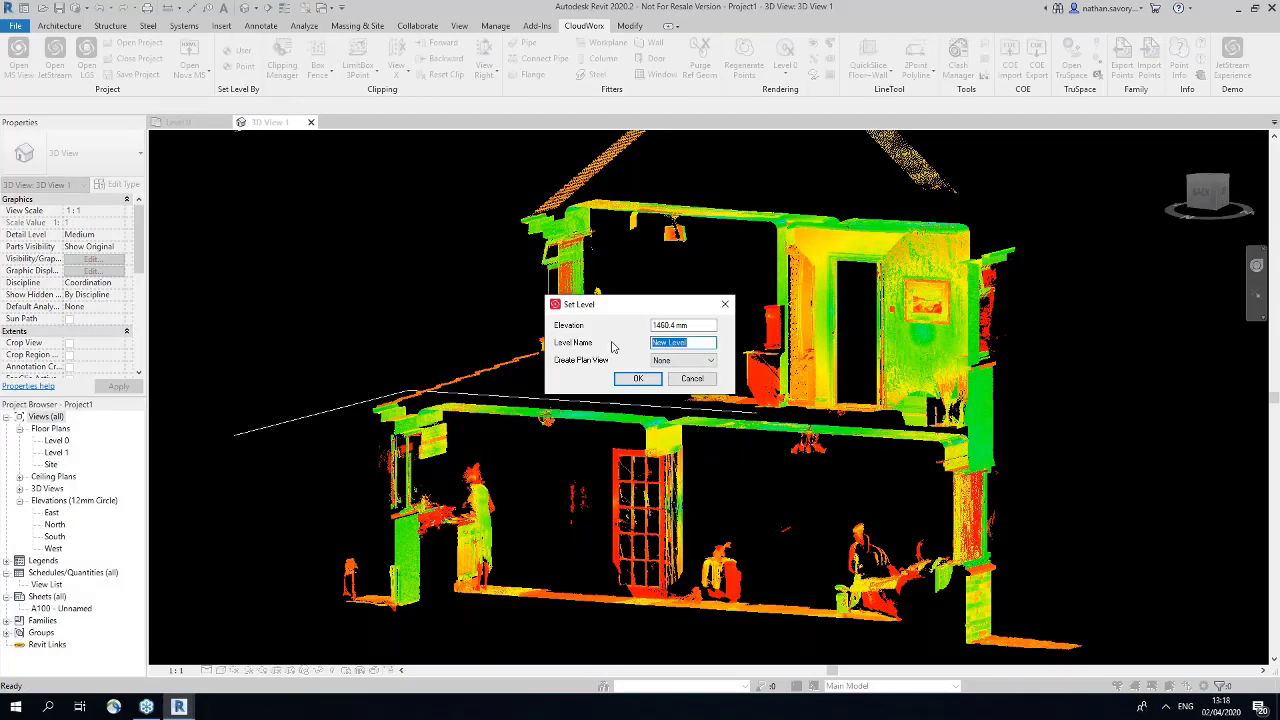
pyautogui.press('BackSpace')
pyautogui.click(683, 360)
pyautogui.click(678, 388)
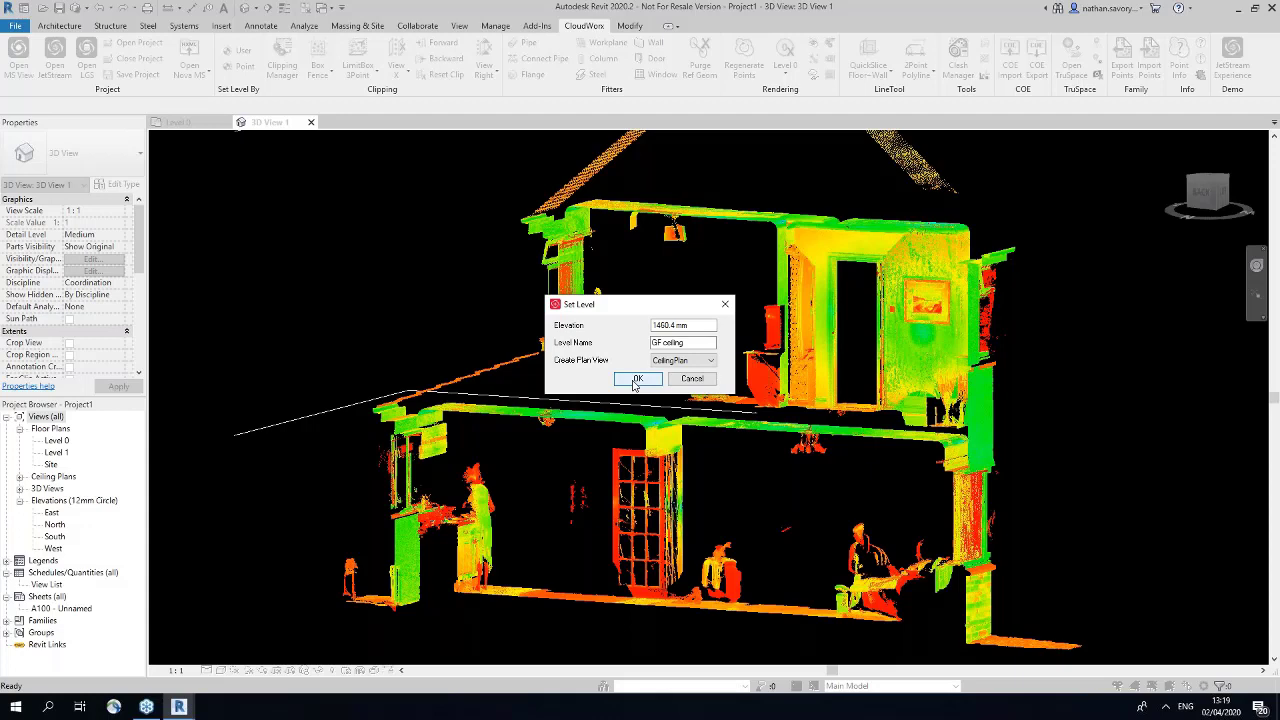
pyautogui.click(637, 379)
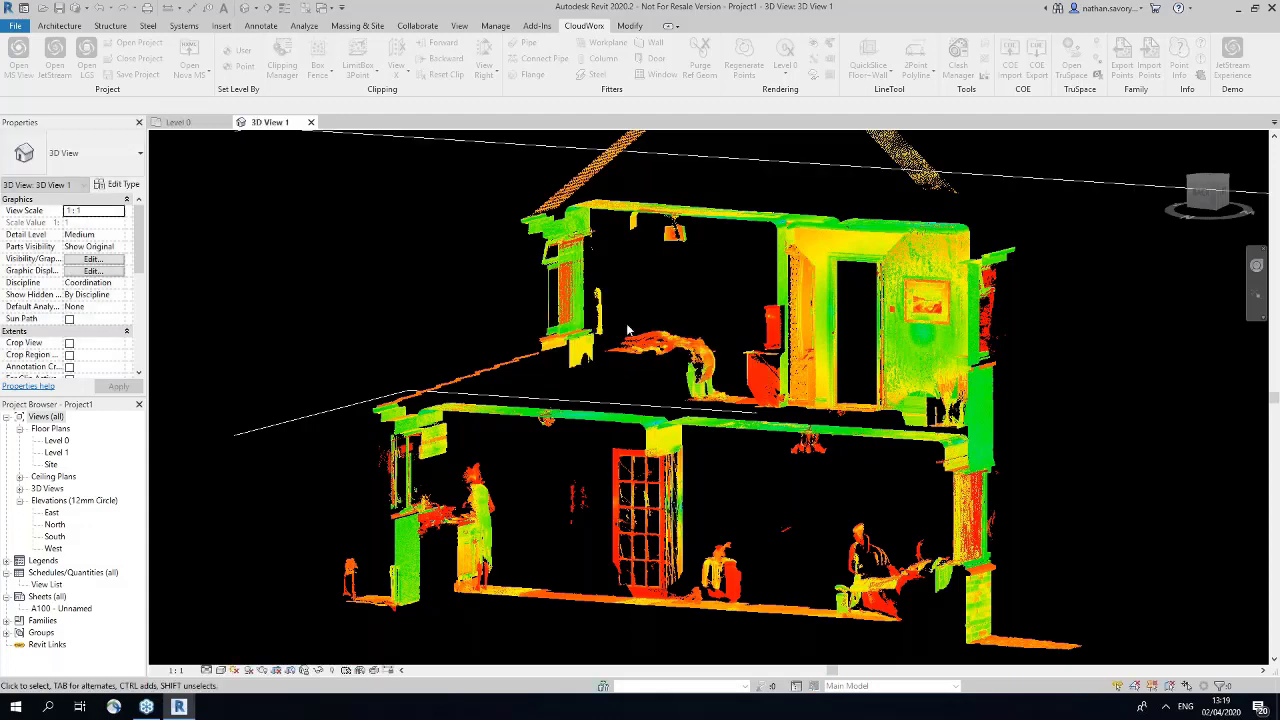
# Step: Create a level named GF from a point picked on the ground-floor floor, with a FloorPlan plan view
pyautogui.click(570, 597)
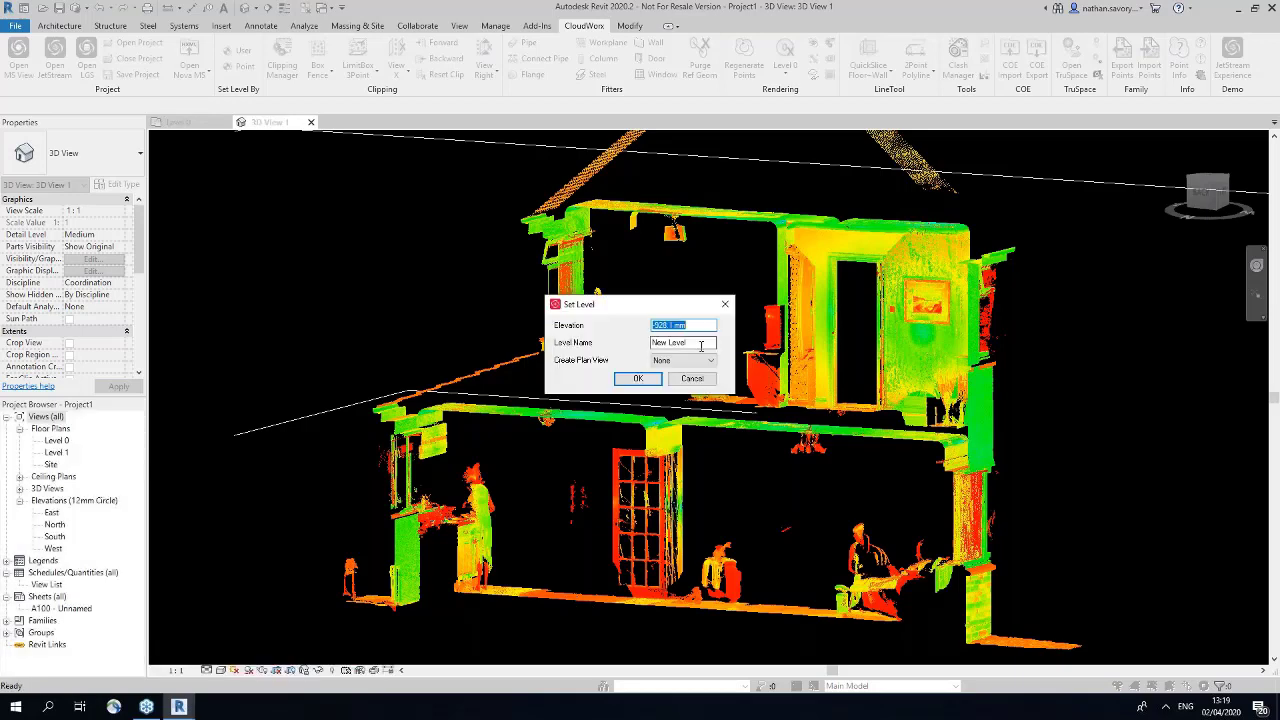
pyautogui.rightClick(600, 342)
pyautogui.click(588, 342)
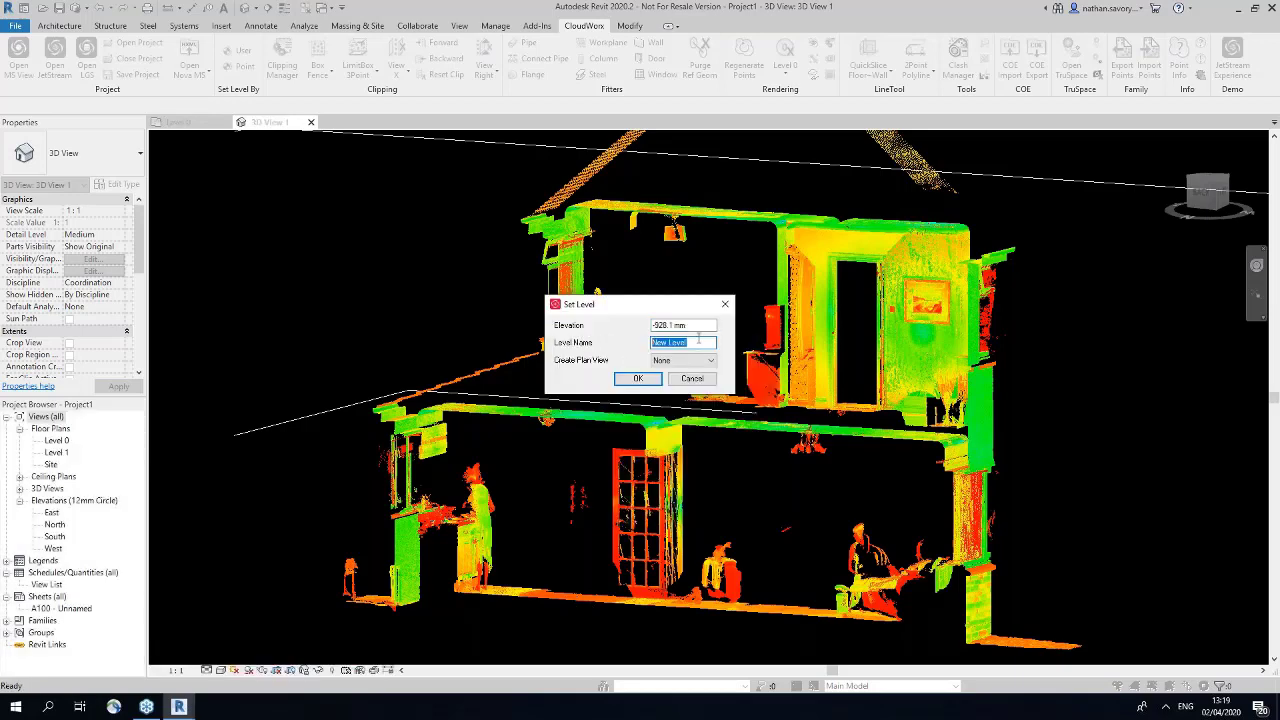
pyautogui.press('Delete')
pyautogui.click(695, 360)
pyautogui.click(681, 382)
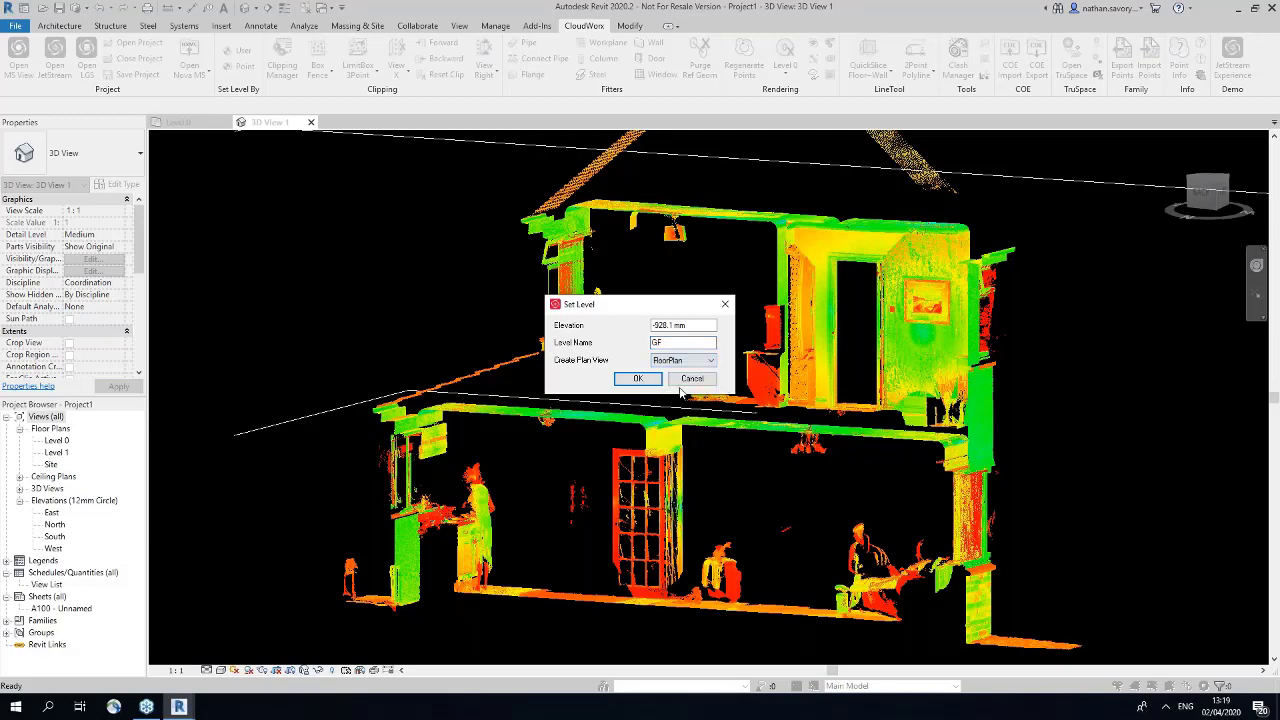
pyautogui.click(637, 380)
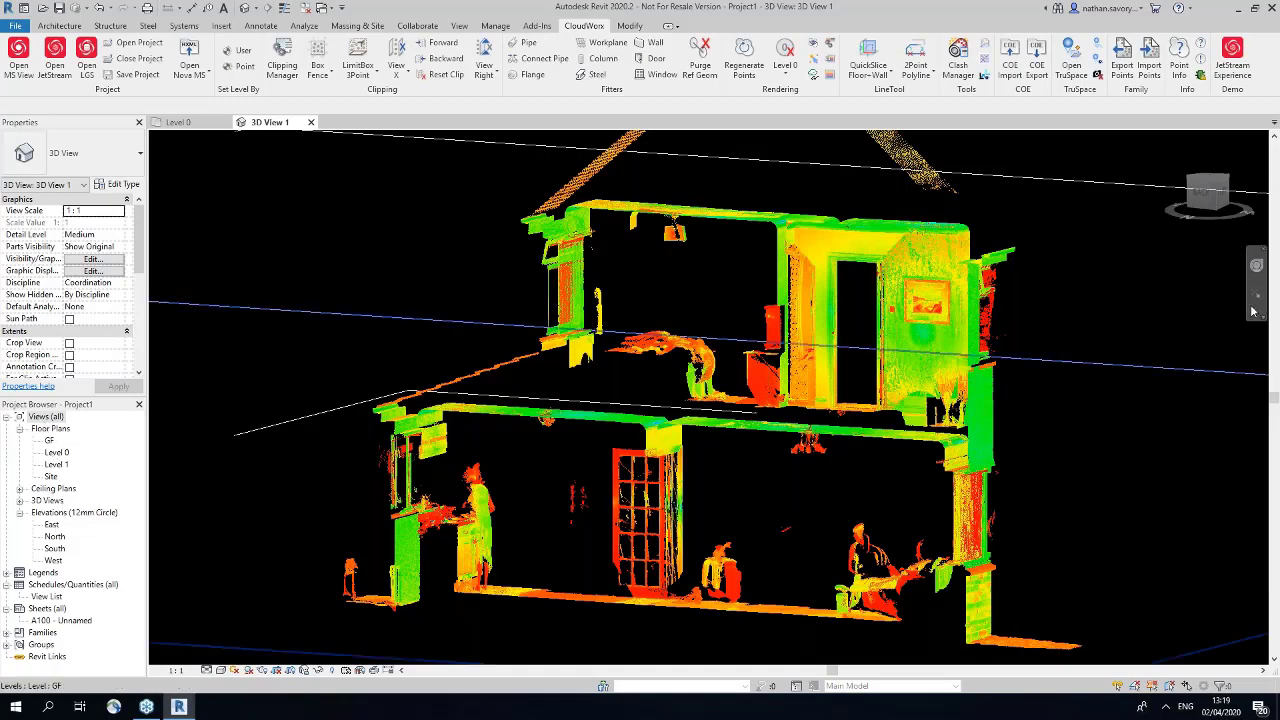
# Step: Square the 3D view to the back and open the North elevation, dismissing the save reminder without saving
pyautogui.click(1065, 361)
pyautogui.click(1203, 193)
pyautogui.scroll(4, 845, 378)
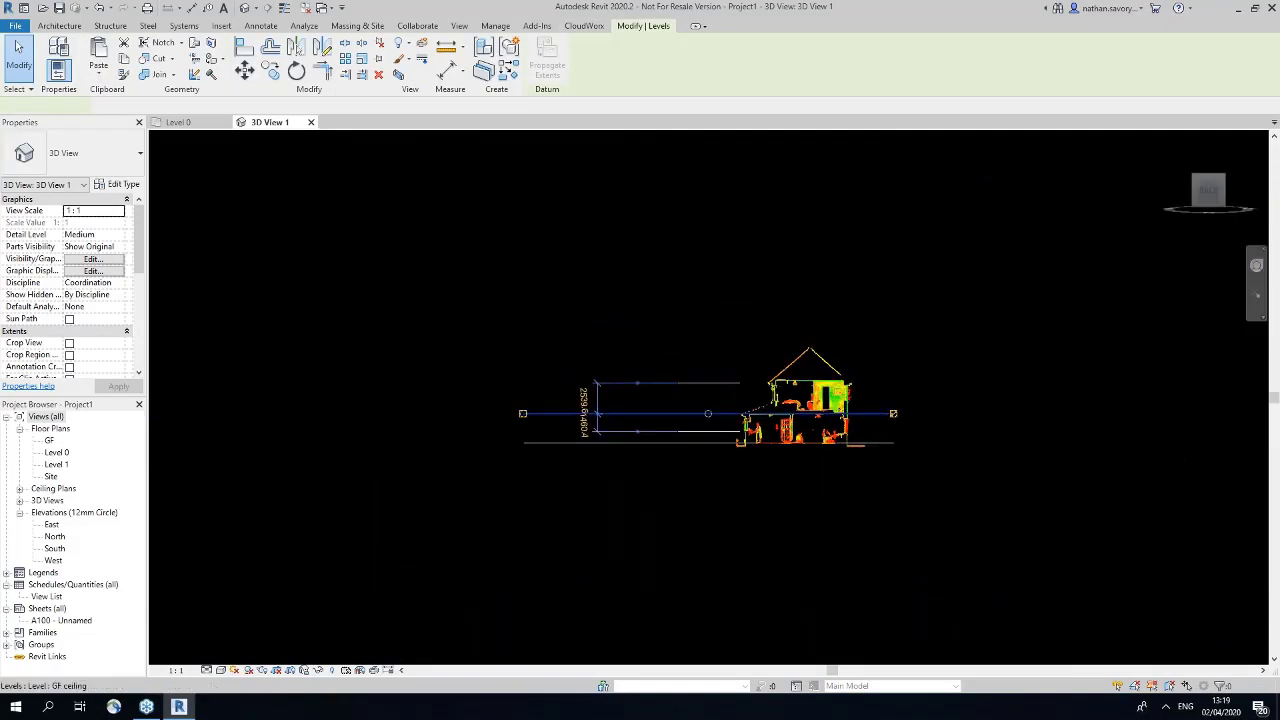
pyautogui.click(54, 547)
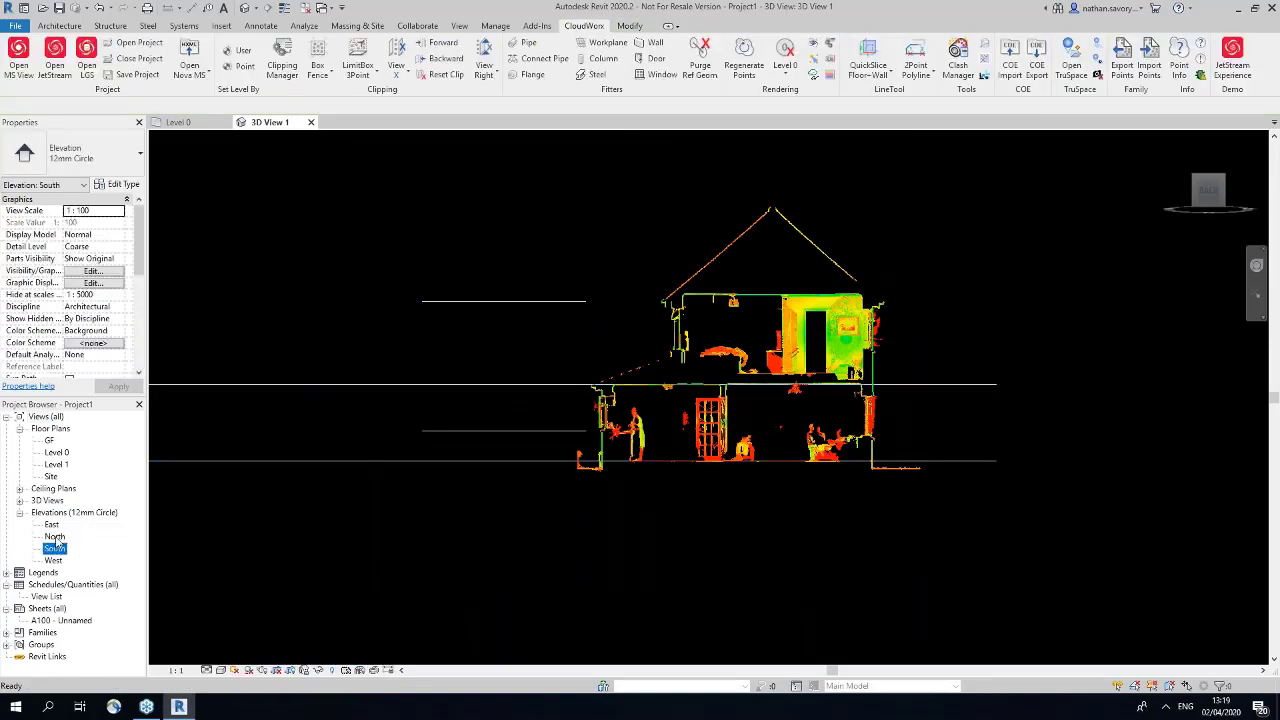
pyautogui.doubleClick(55, 537)
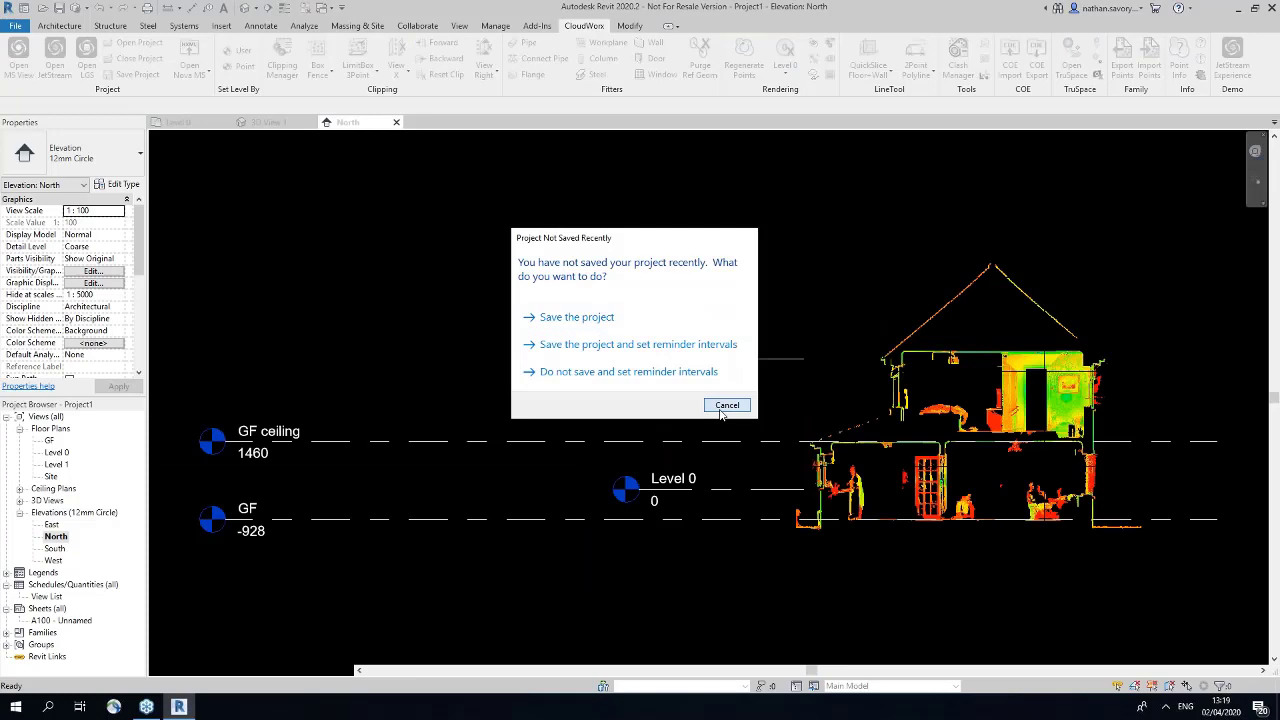
pyautogui.click(724, 406)
# Step: Select the GF ceiling and GF levels together and check their alignment with the house slice's ground floor and ceiling
pyautogui.scroll(-2, 517, 430)
pyautogui.click(516, 427)
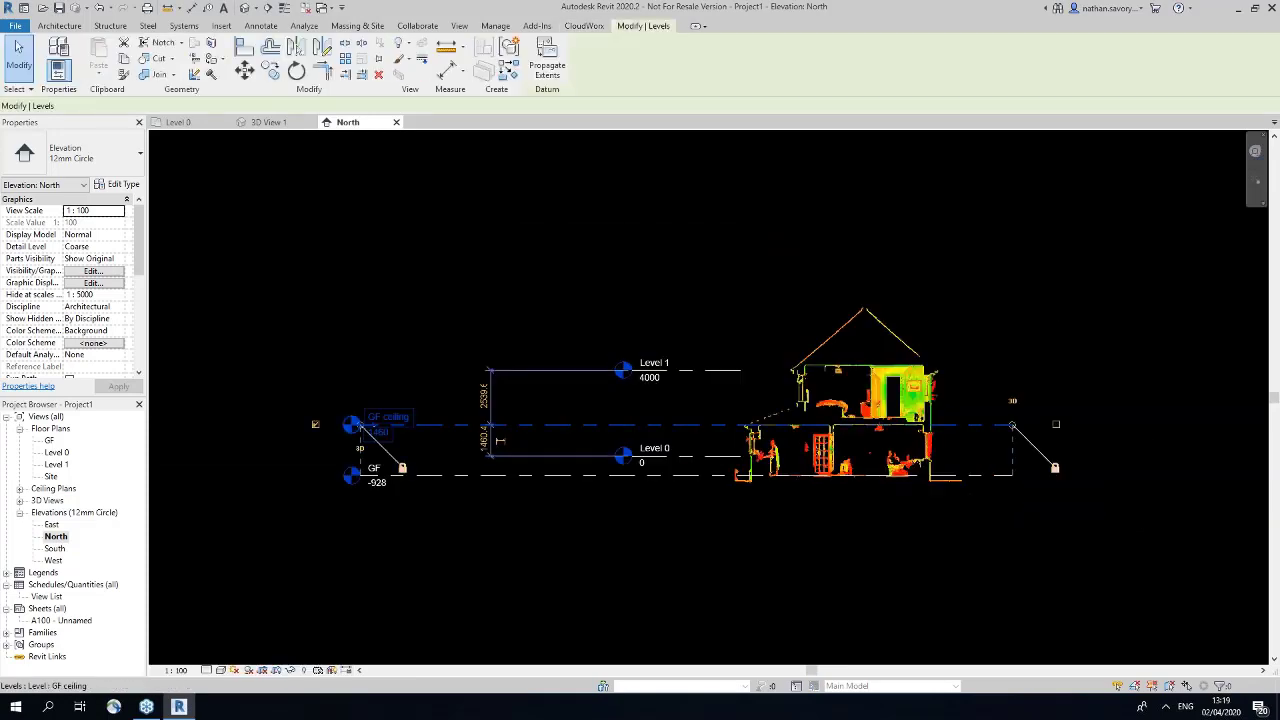
pyautogui.keyDown('ctrl'); pyautogui.click(516, 475); pyautogui.keyUp('ctrl')
pyautogui.moveTo(806, 516); pyautogui.dragTo(714, 505, button='middle')
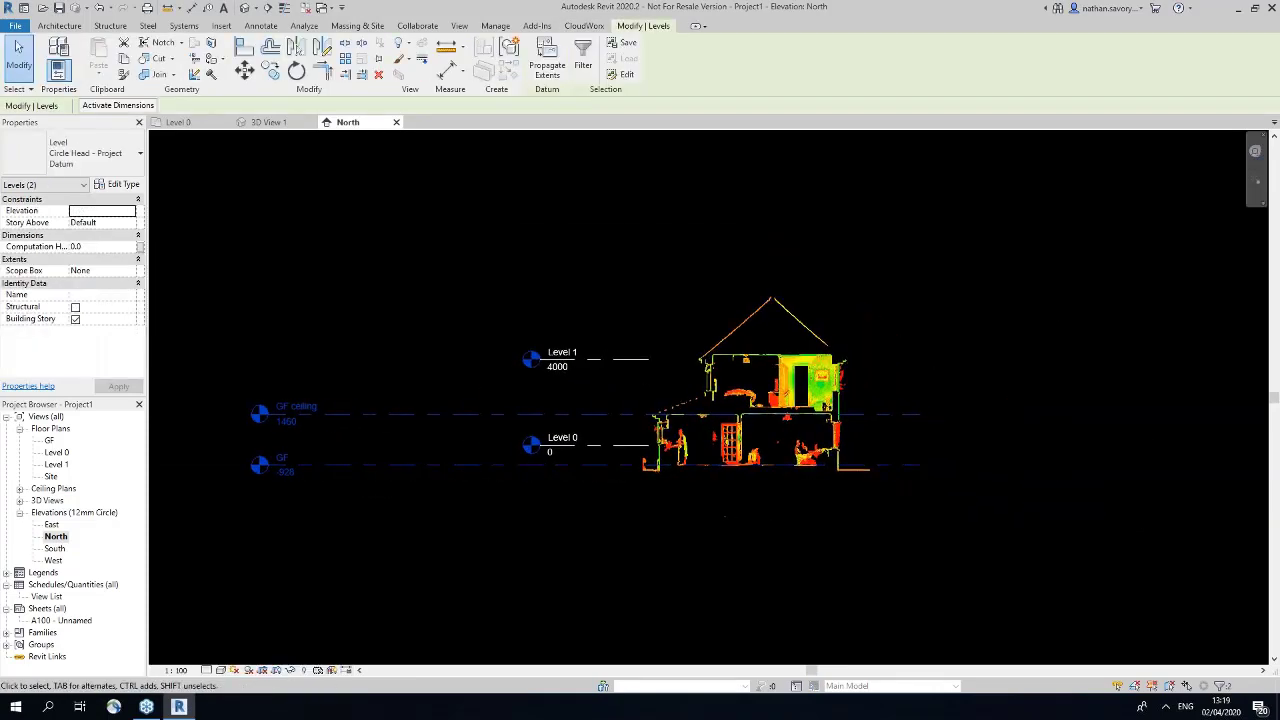
pyautogui.scroll(2, 793, 447)
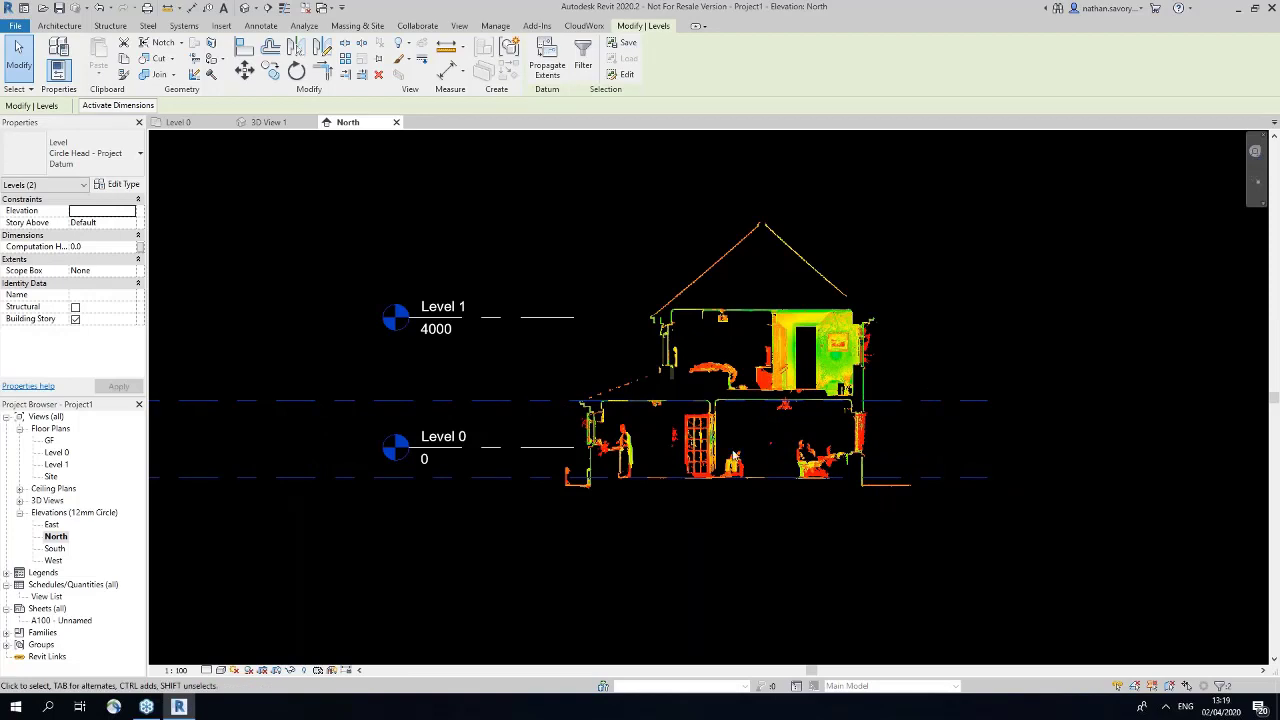
pyautogui.click(935, 441)
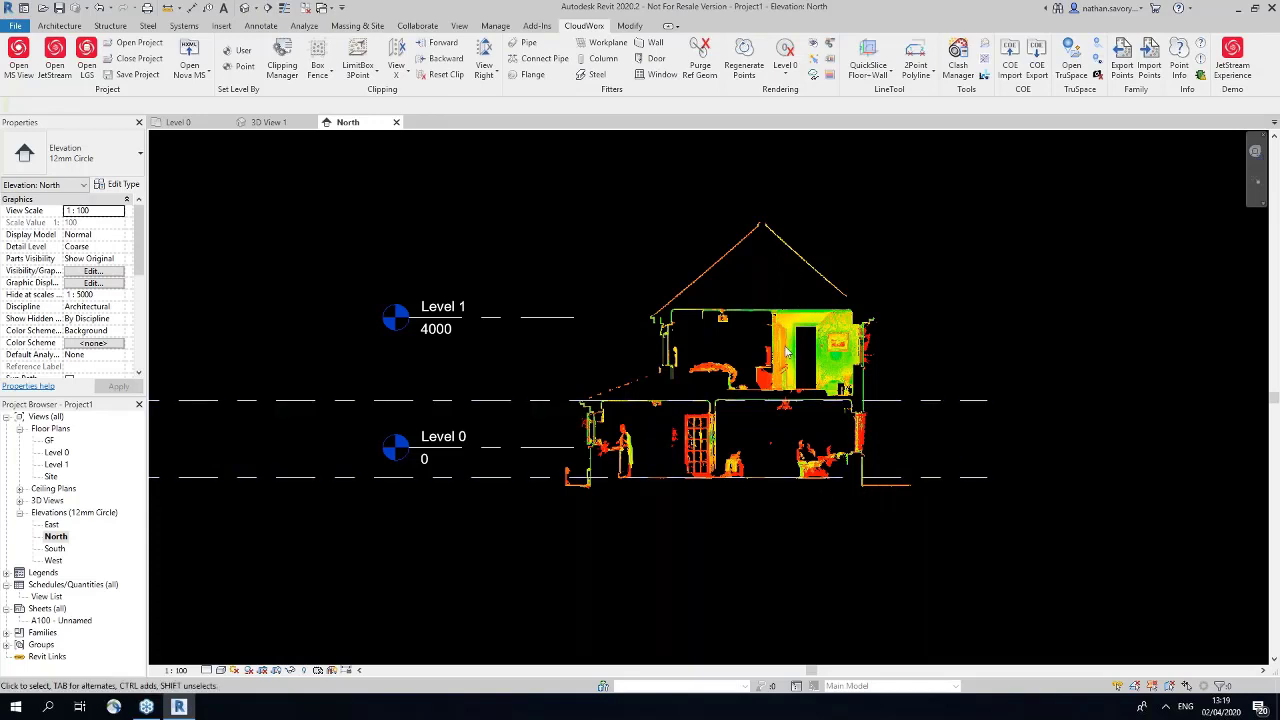
pyautogui.scroll(-2, 787, 351)
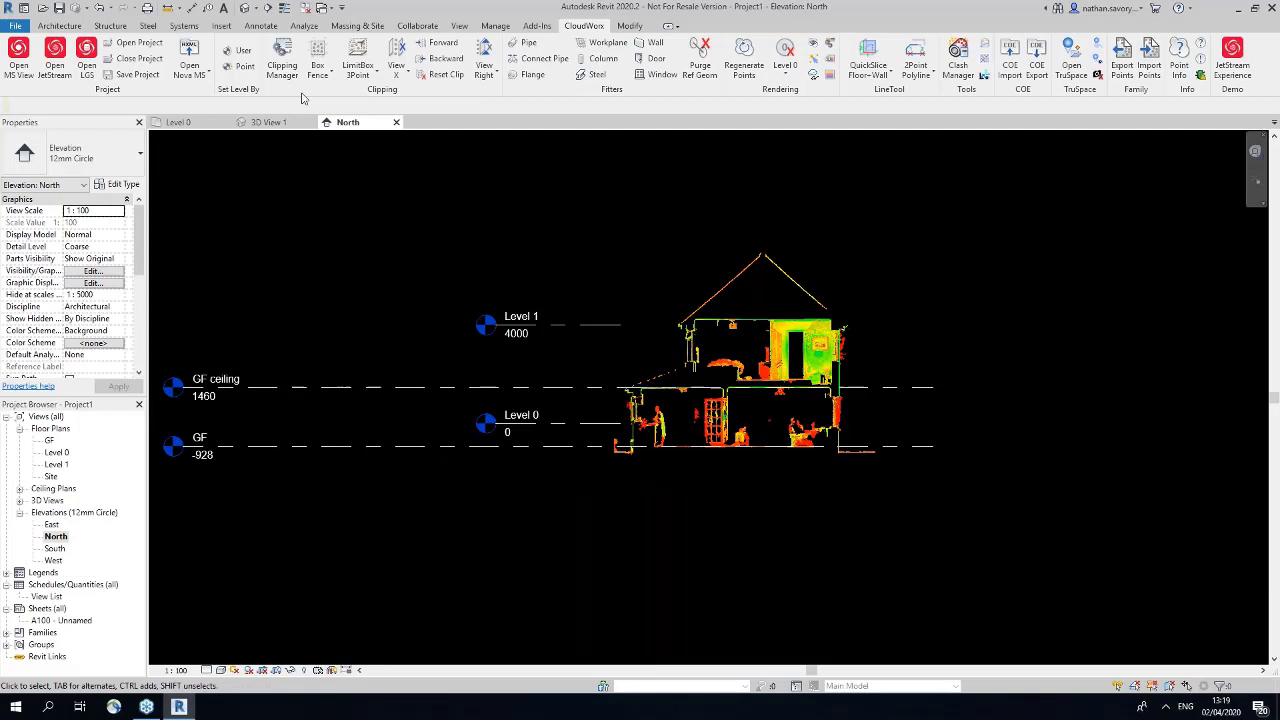
# Step: Disable the new_slice clipping in the Clipping Manager, leaving the House clipping enabled
pyautogui.click(282, 62)
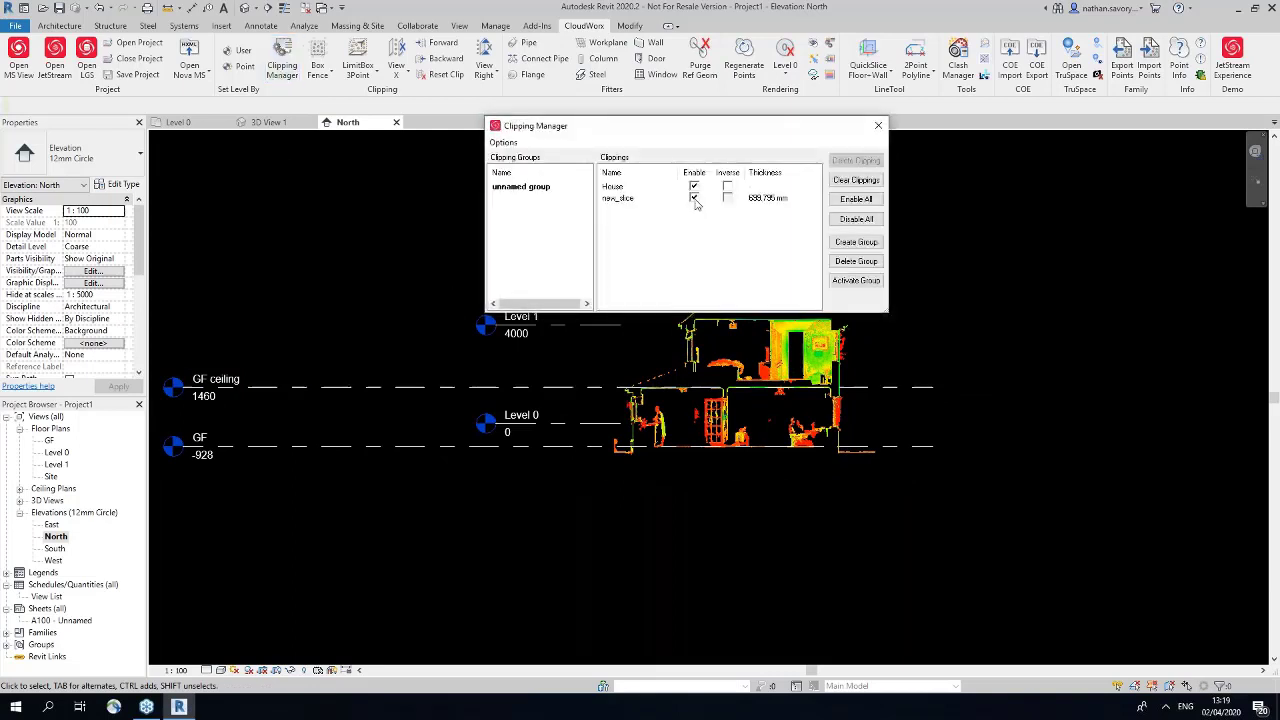
pyautogui.click(694, 198)
pyautogui.click(879, 126)
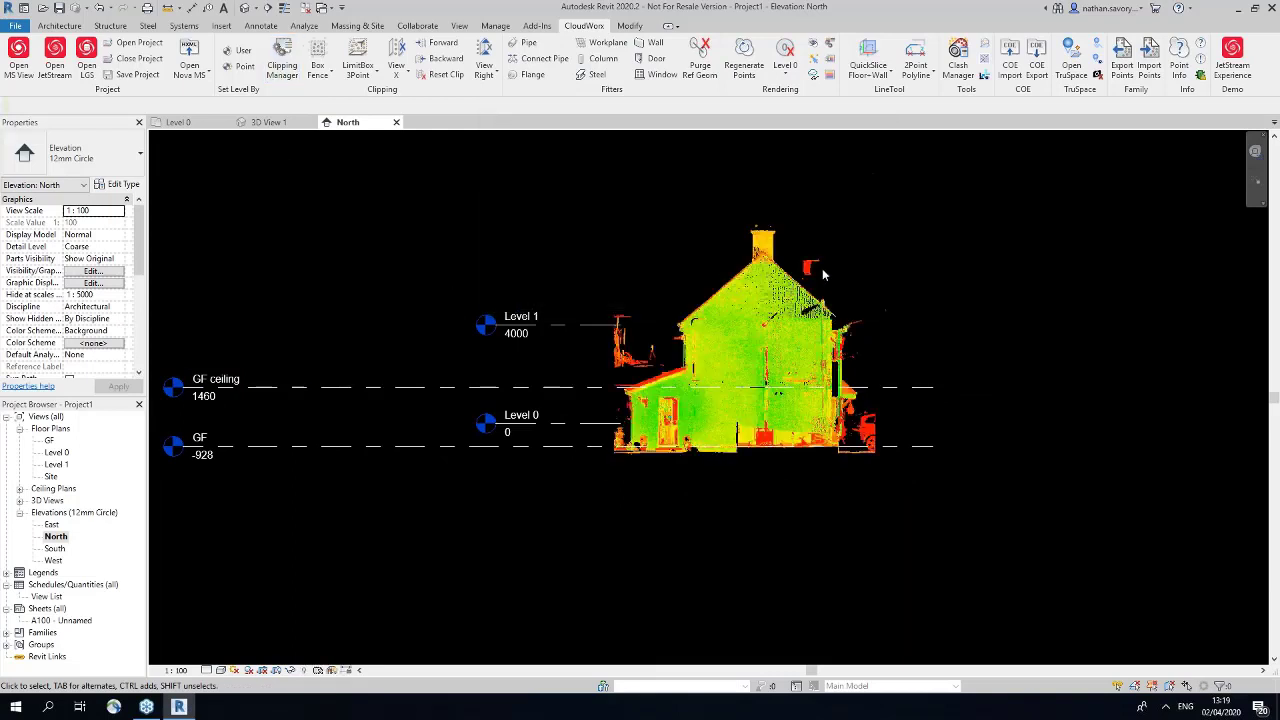
# Step: Open the {3D} view and frame the house with its levels square-on from the back
pyautogui.click(19, 502)
pyautogui.rightClick(21, 504)
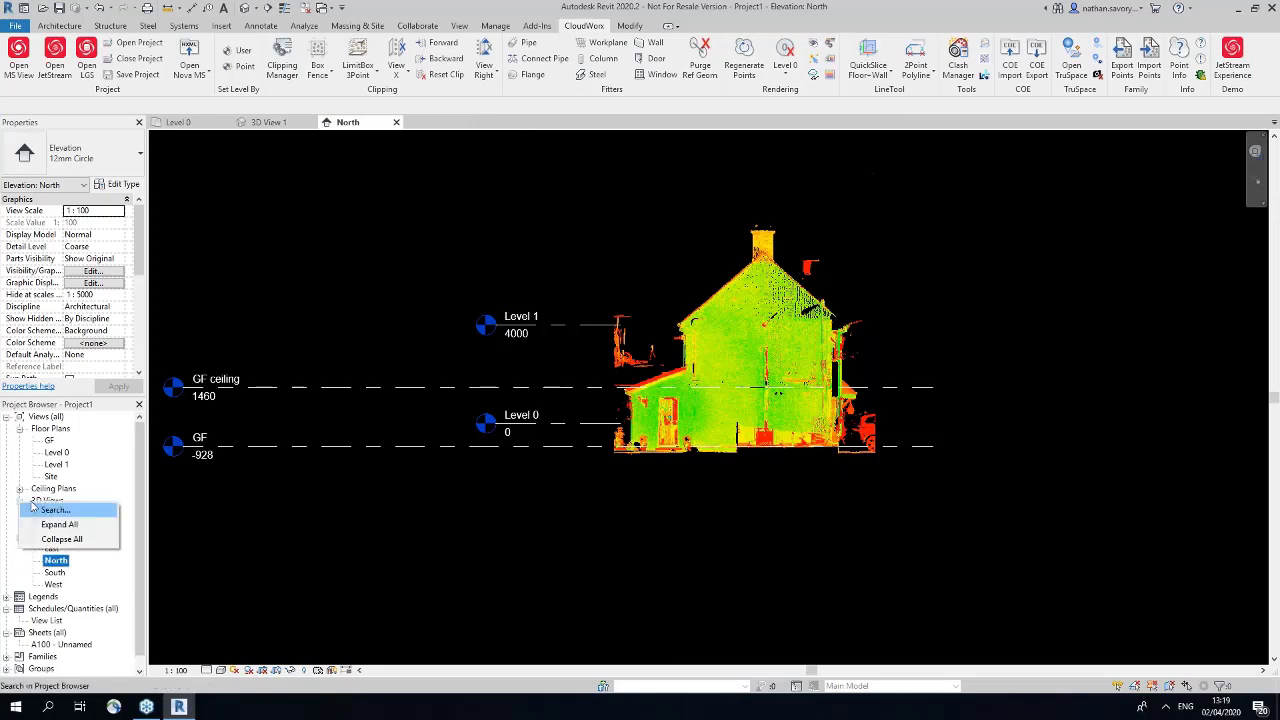
pyautogui.click(62, 484)
pyautogui.doubleClick(55, 523)
pyautogui.doubleClick(55, 525)
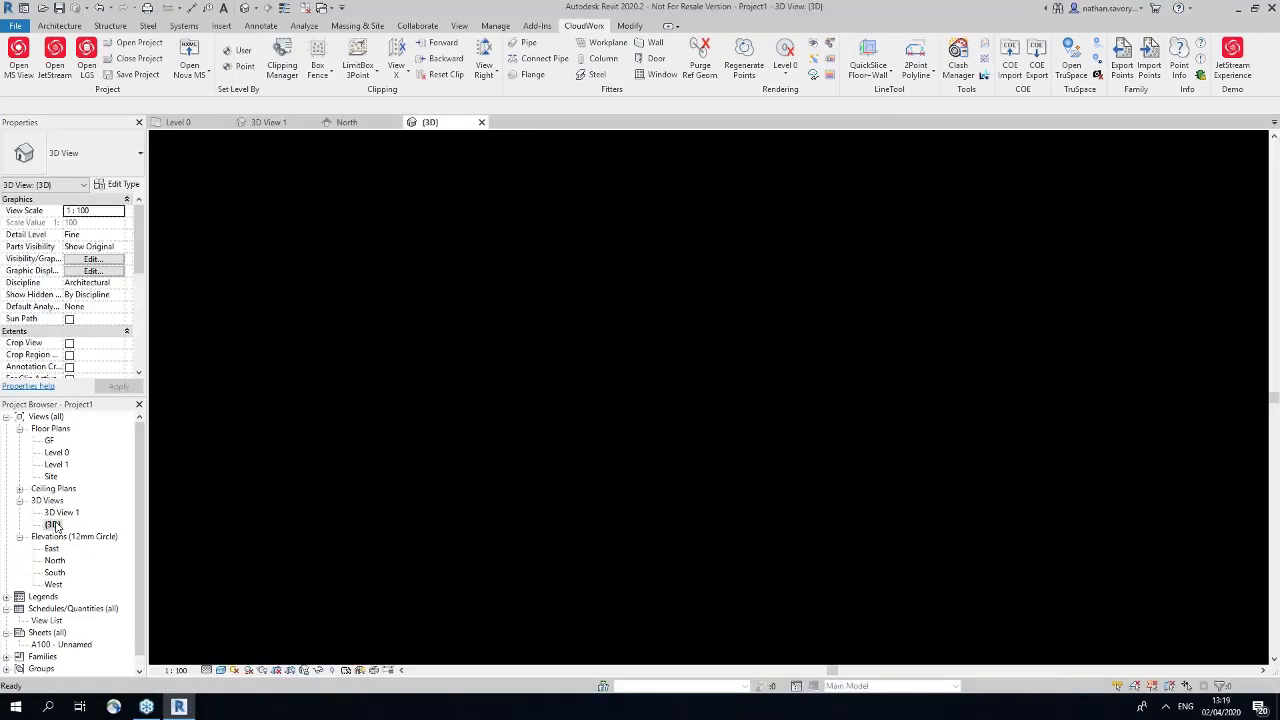
pyautogui.click(1221, 200)
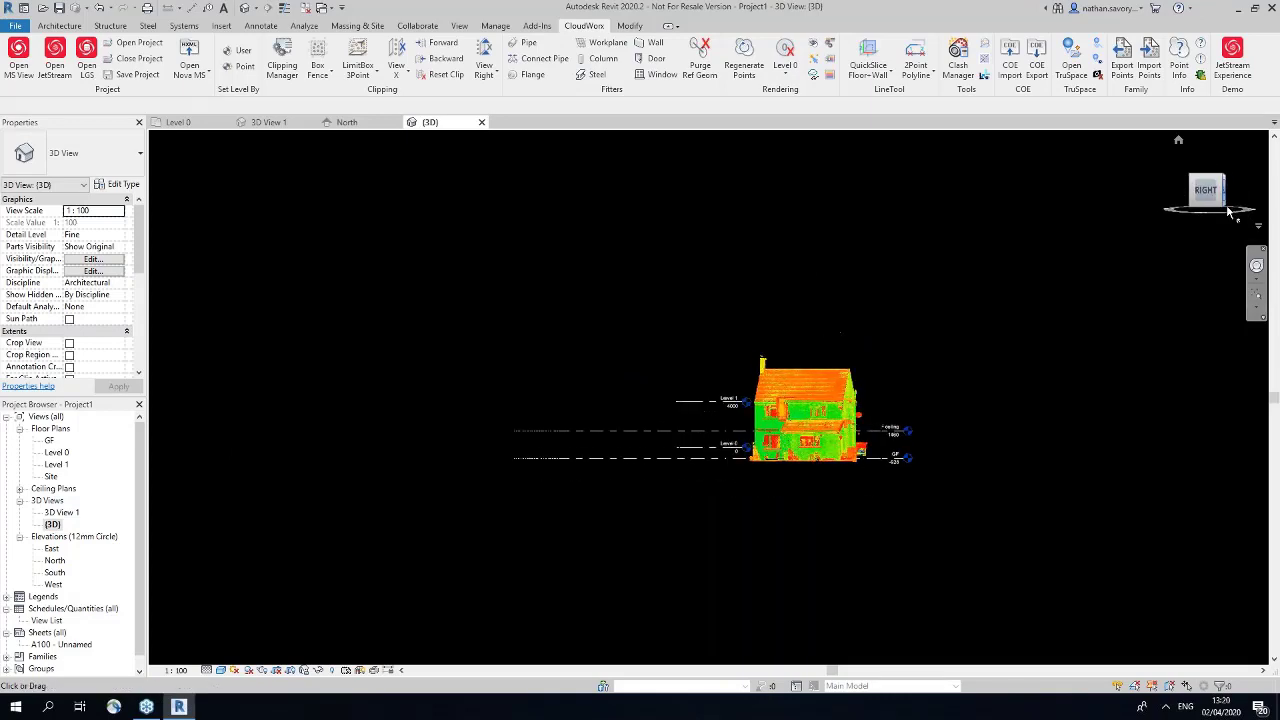
pyautogui.scroll(5, 724, 434)
pyautogui.scroll(3, 757, 442)
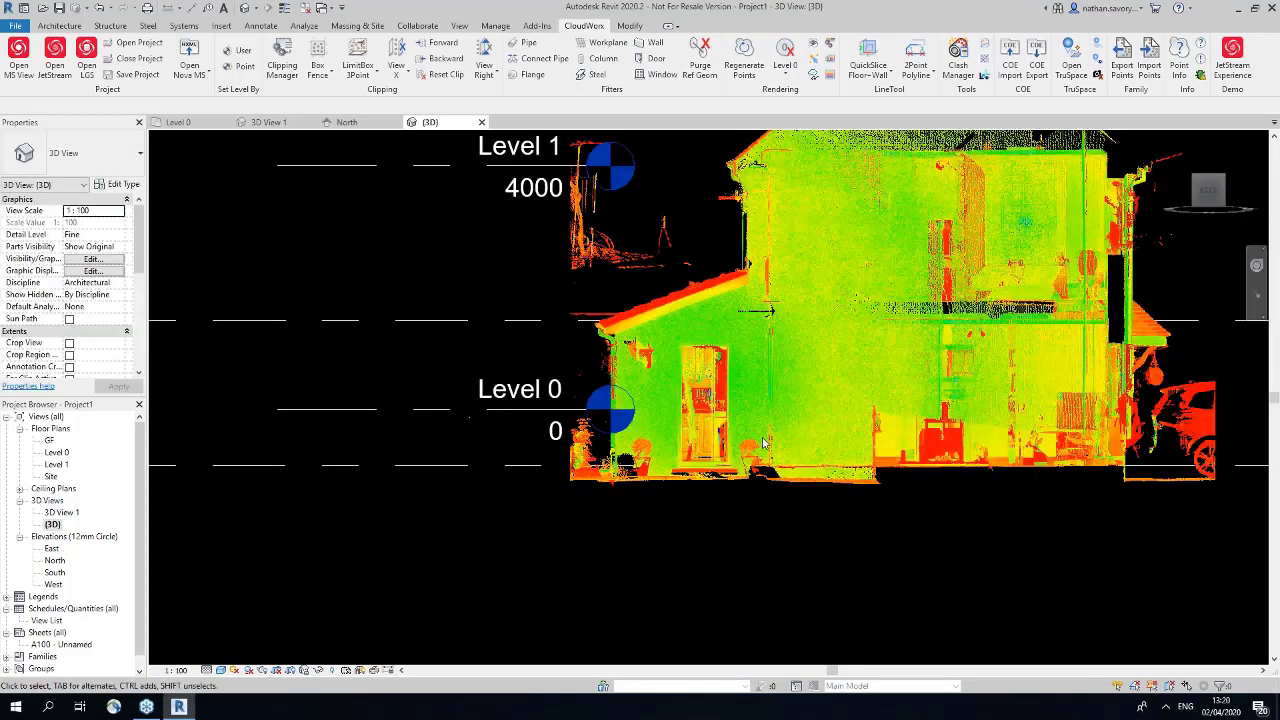
pyautogui.keyDown('shift'); pyautogui.moveTo(757, 442); pyautogui.dragTo(900, 462, button='middle'); pyautogui.keyUp('shift')
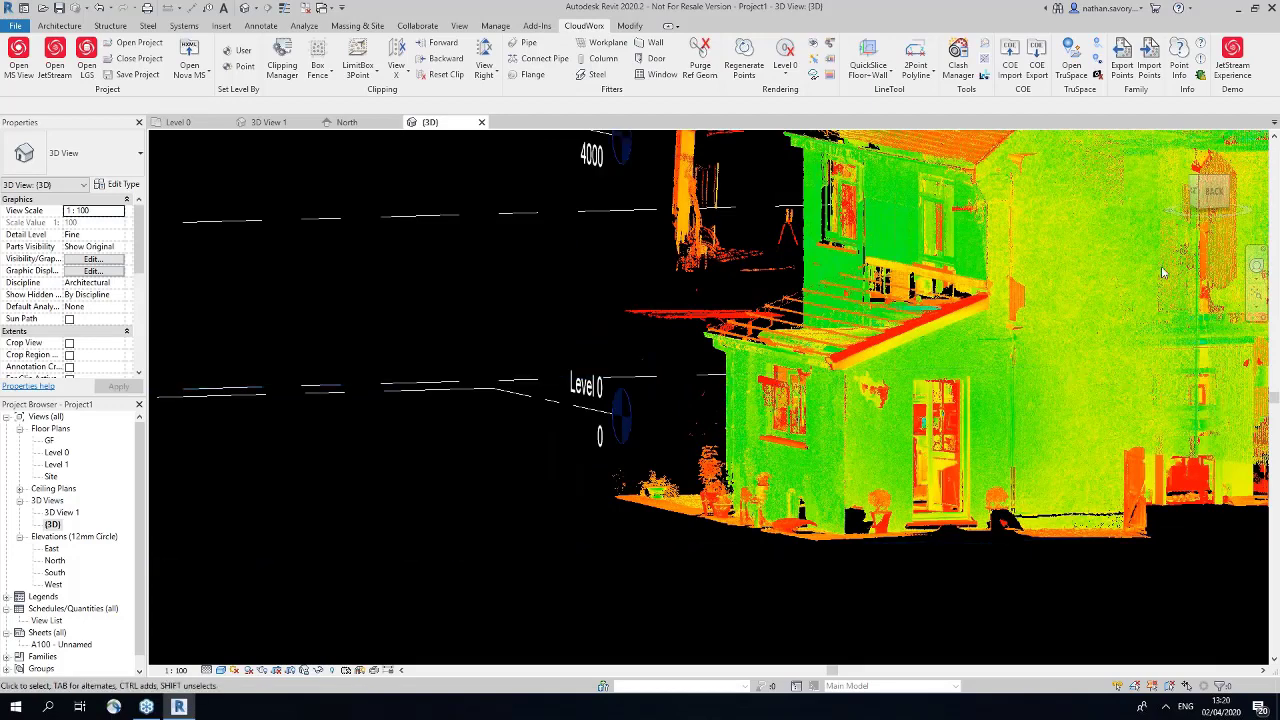
pyautogui.scroll(-8, 793, 500)
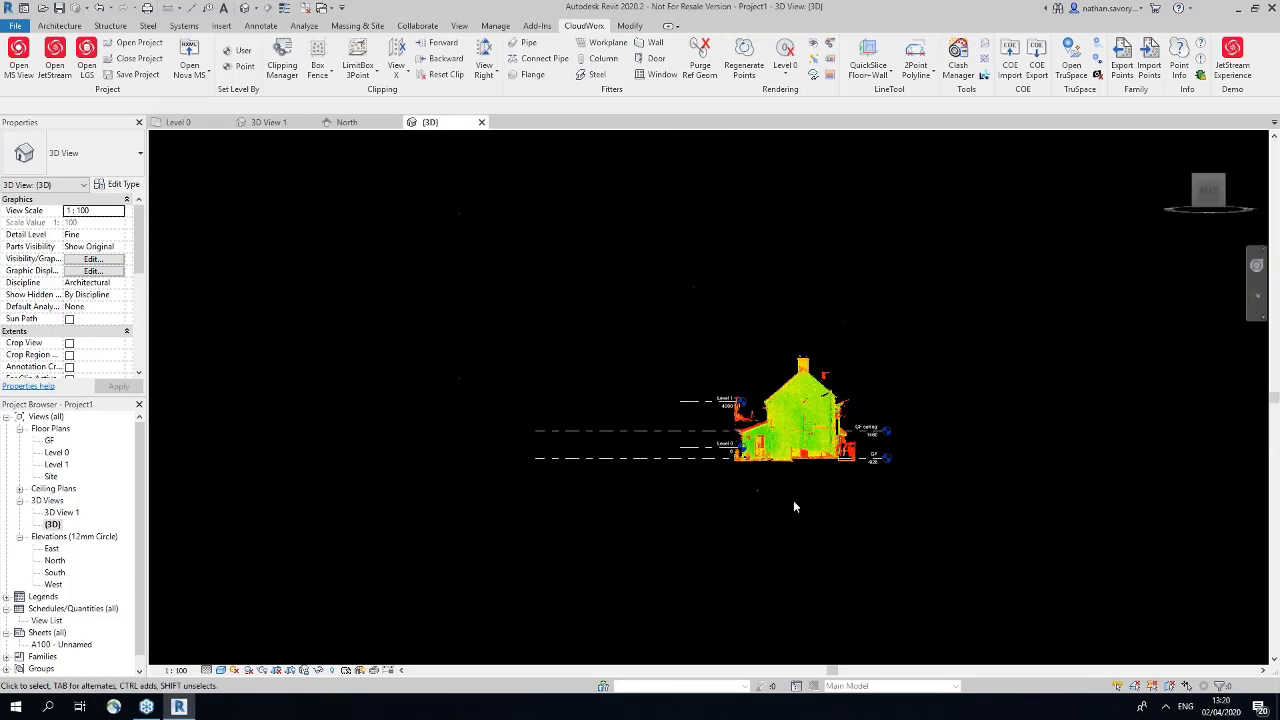
pyautogui.scroll(6, 775, 502)
pyautogui.moveTo(774, 502); pyautogui.dragTo(772, 541, button='middle')
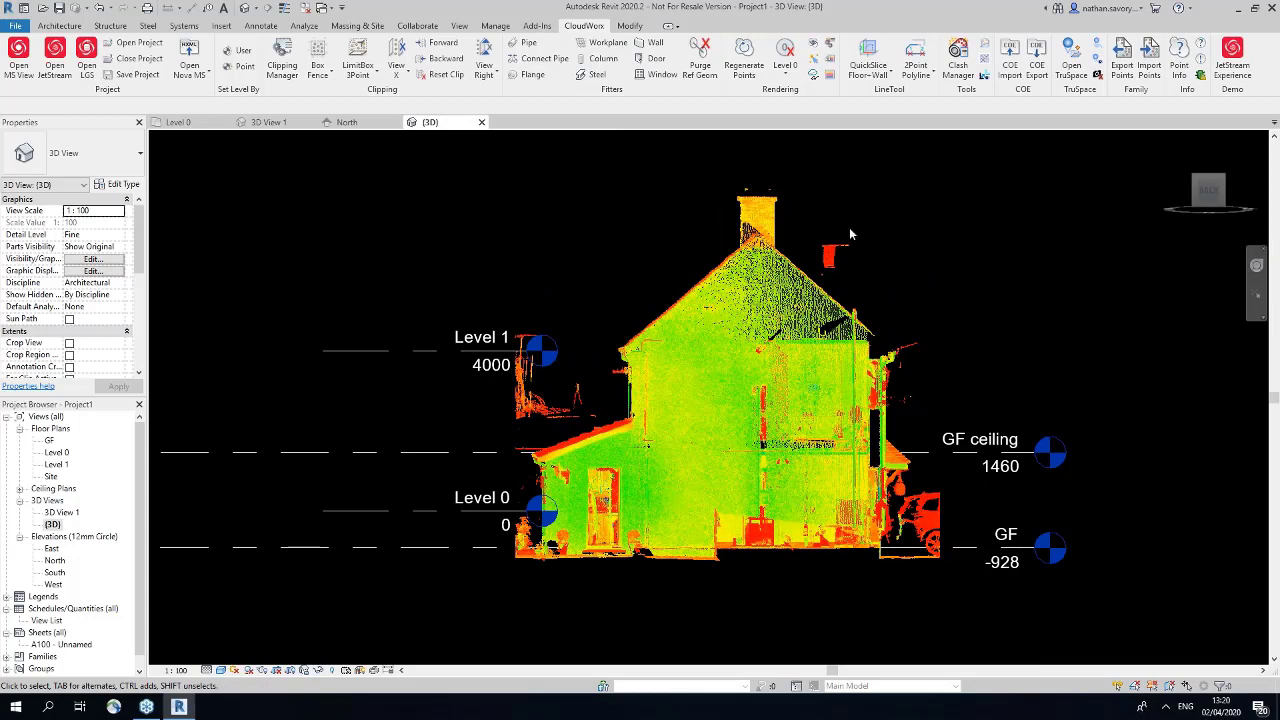
# Step: Cut a QuickSlice Wall slice through the ground floor from a point picked low on the gable wall
pyautogui.click(868, 72)
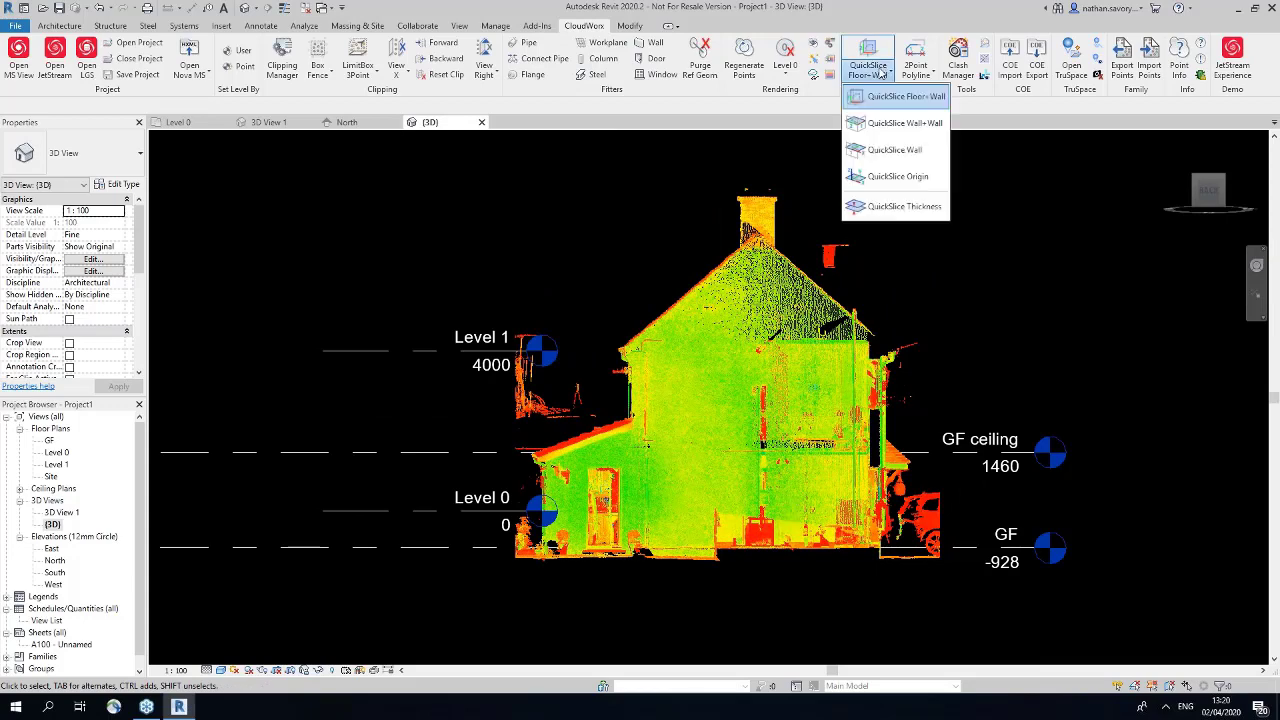
pyautogui.click(911, 157)
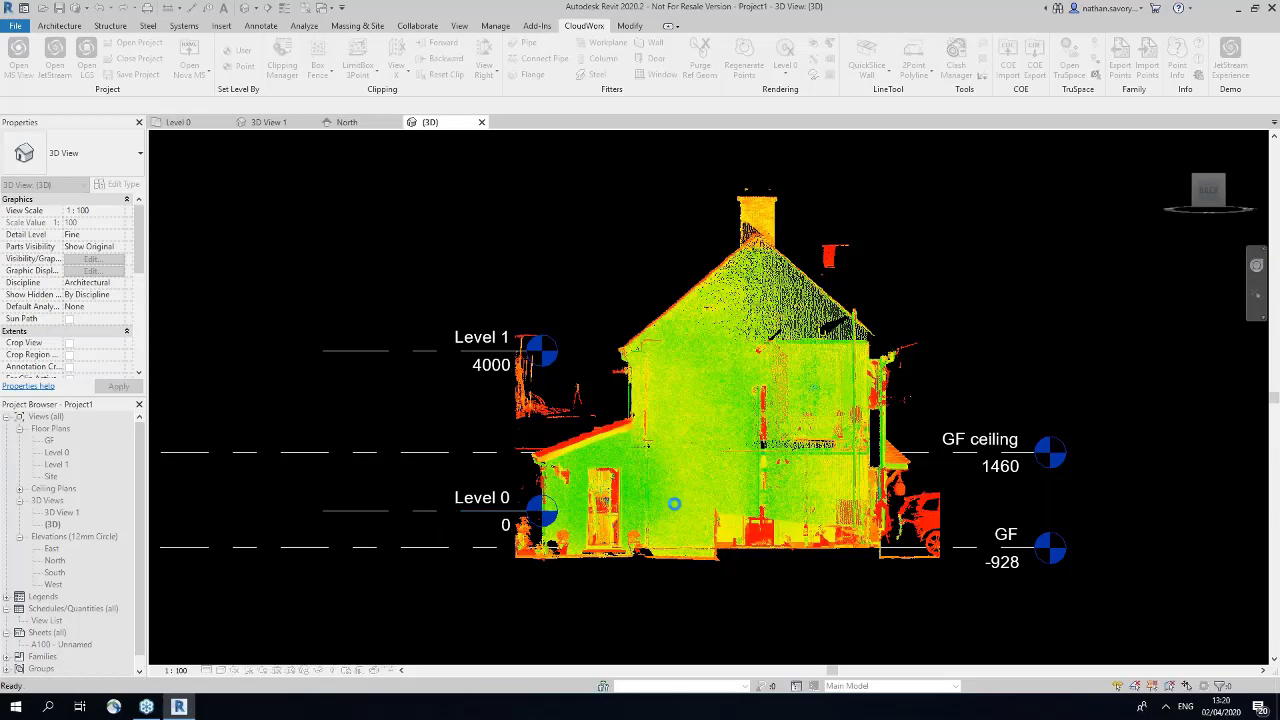
pyautogui.click(675, 504)
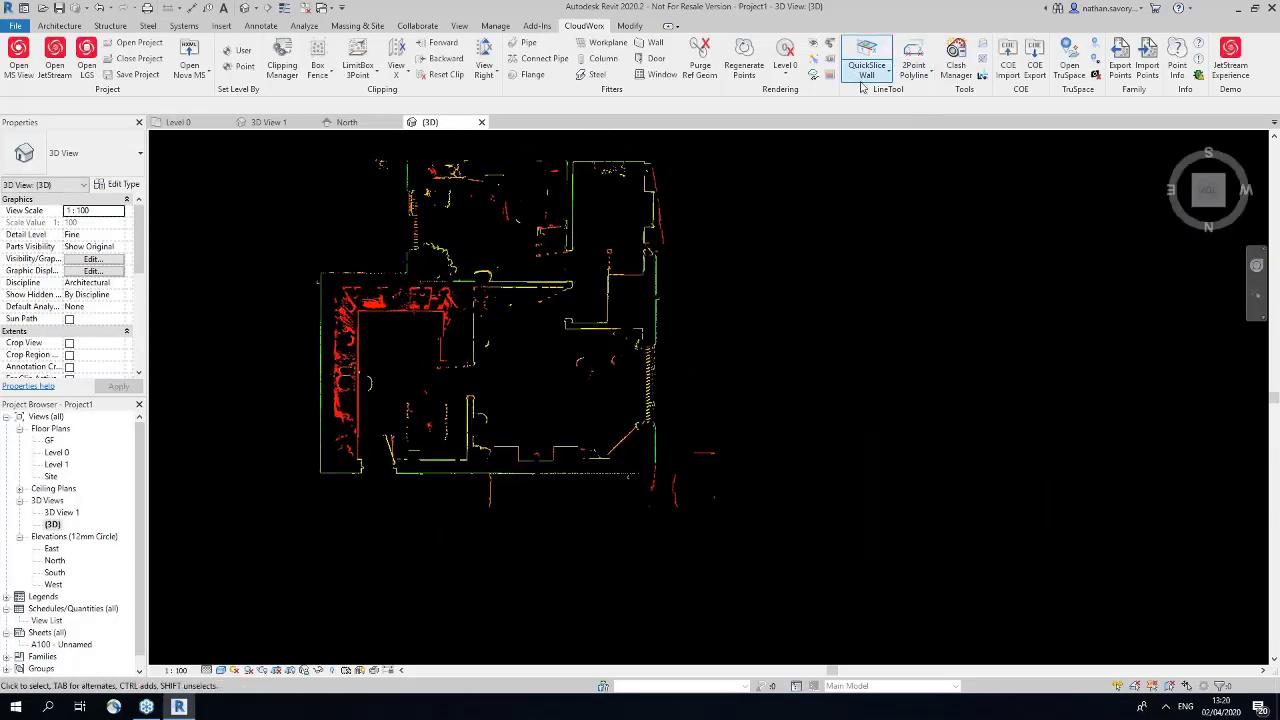
pyautogui.scroll(3, 705, 346)
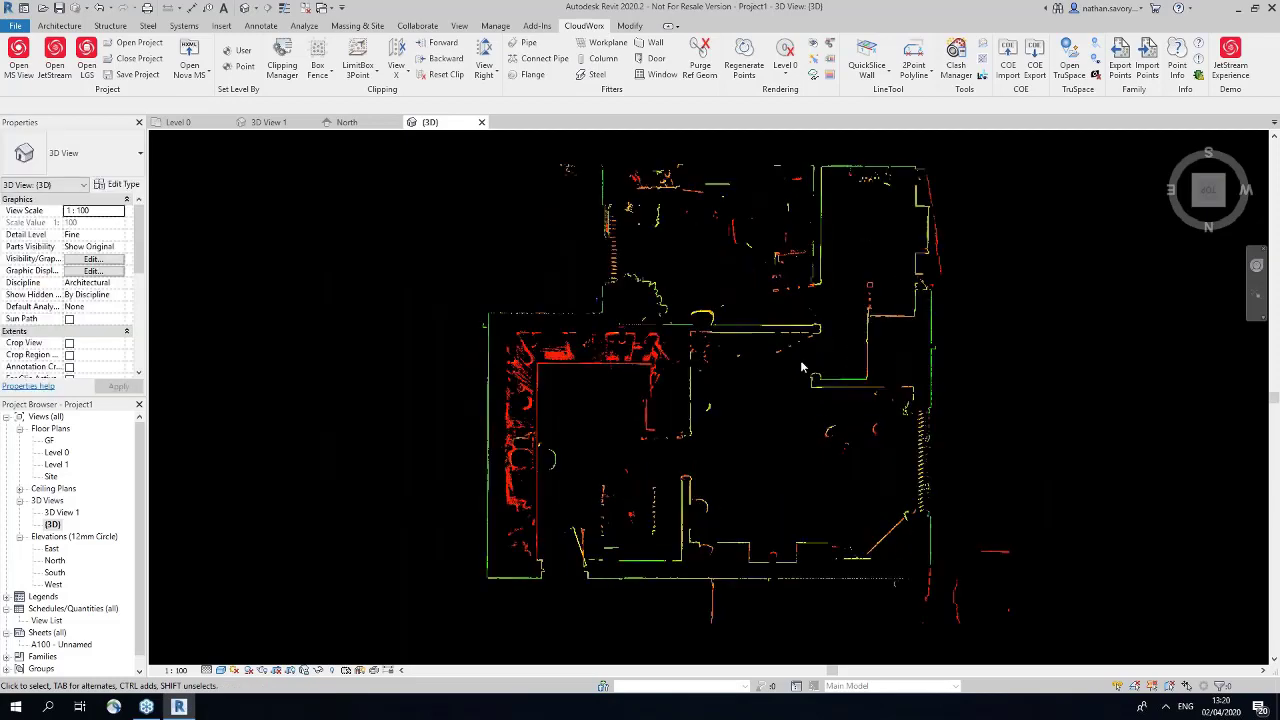
pyautogui.scroll(-2, 843, 398)
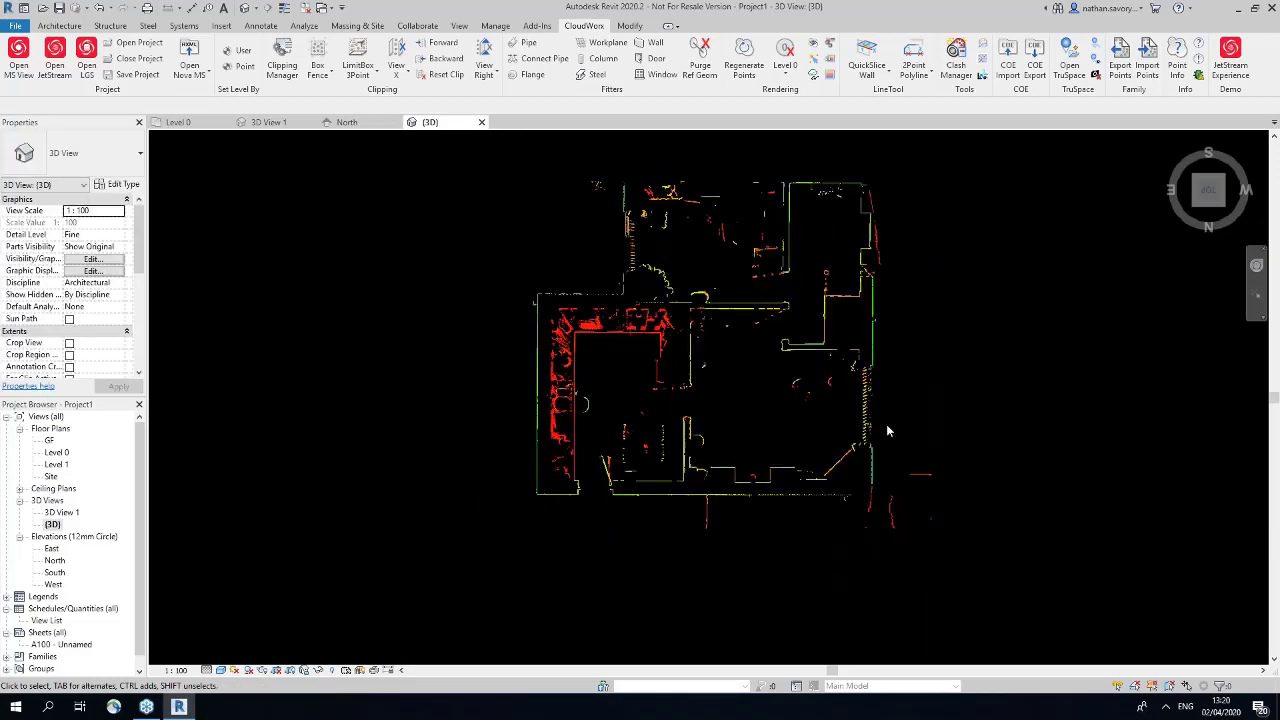
pyautogui.scroll(2, 751, 412)
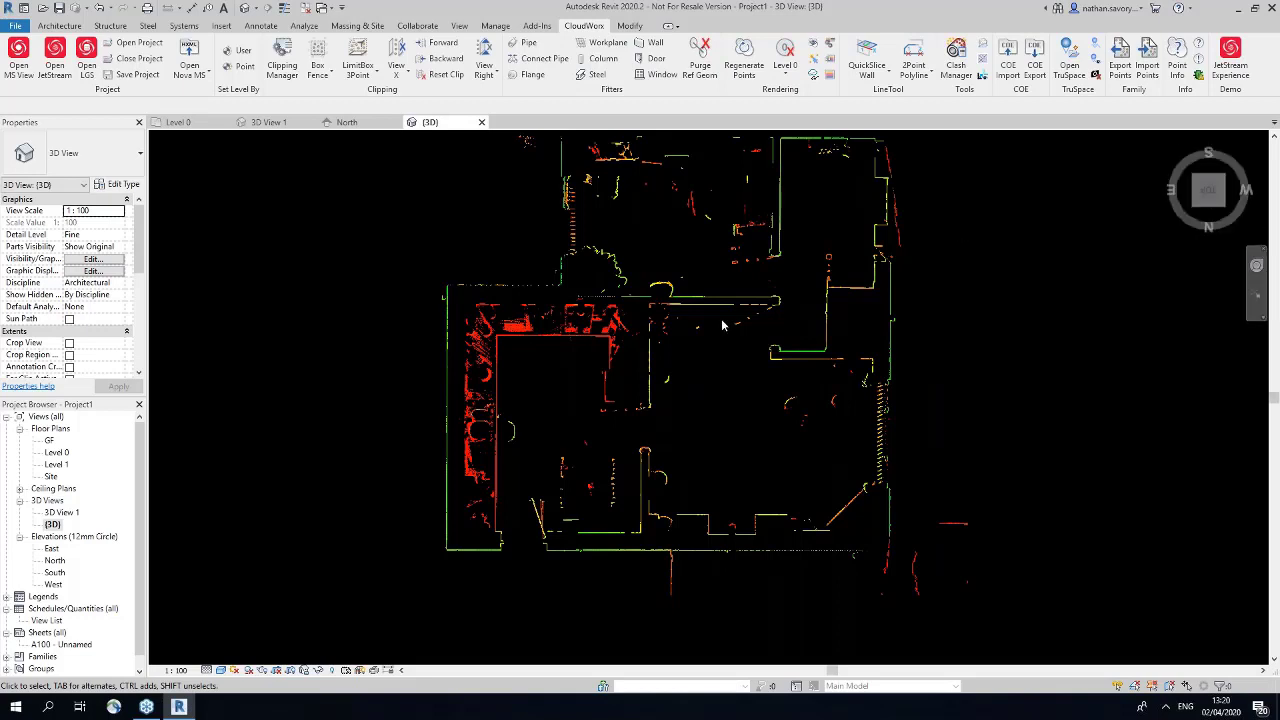
# Step: Rename the new_slice clipping as Section slice in the Clipping Manager
pyautogui.click(282, 60)
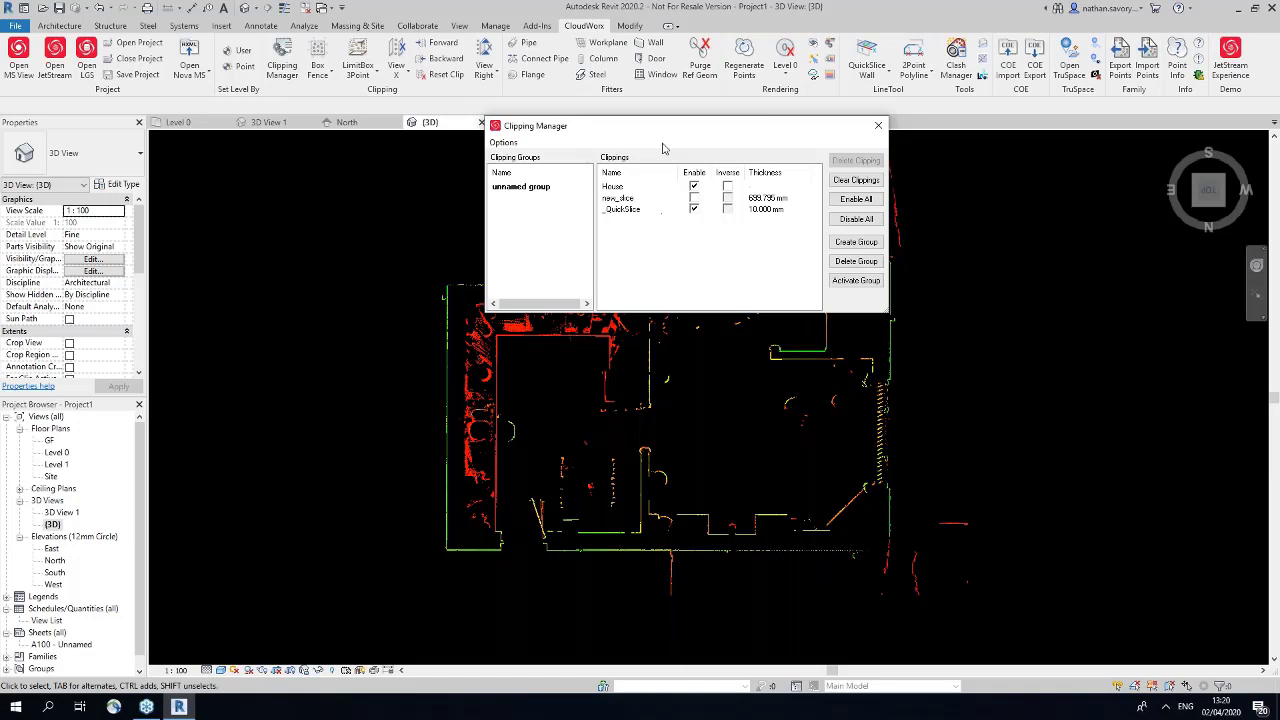
pyautogui.moveTo(657, 128); pyautogui.dragTo(802, 172)
pyautogui.doubleClick(760, 242)
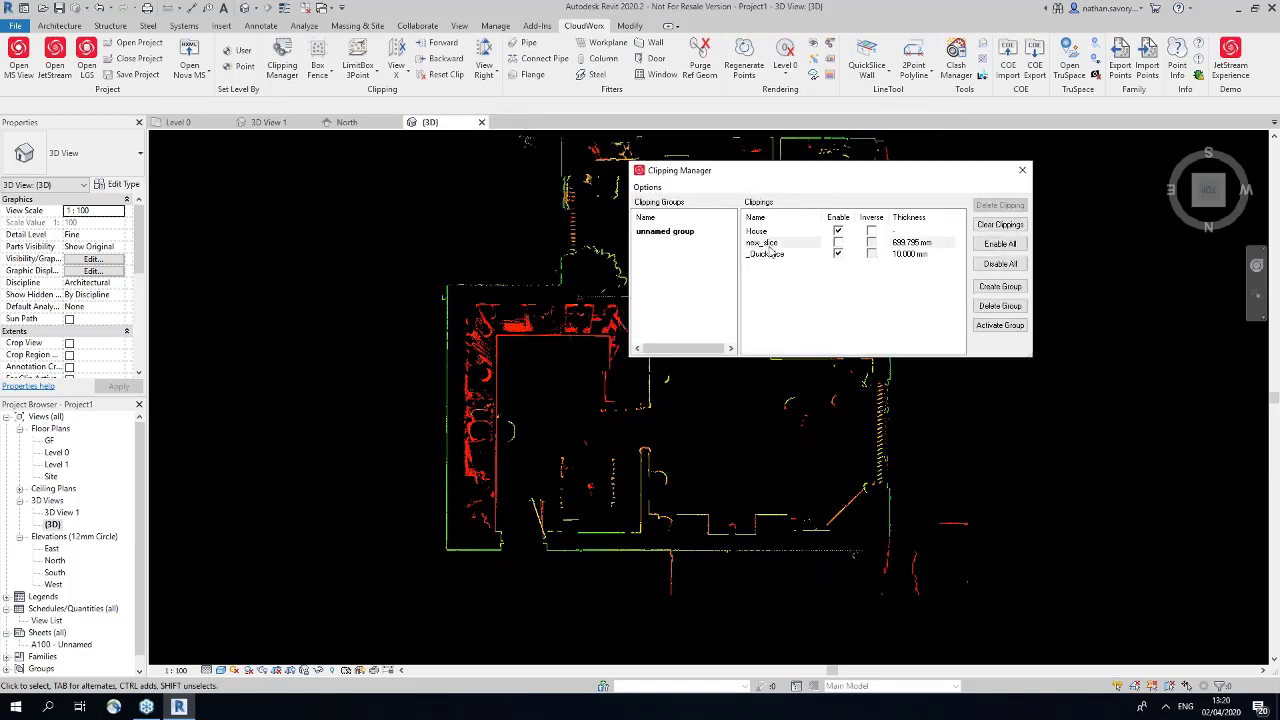
pyautogui.press('BackSpace')
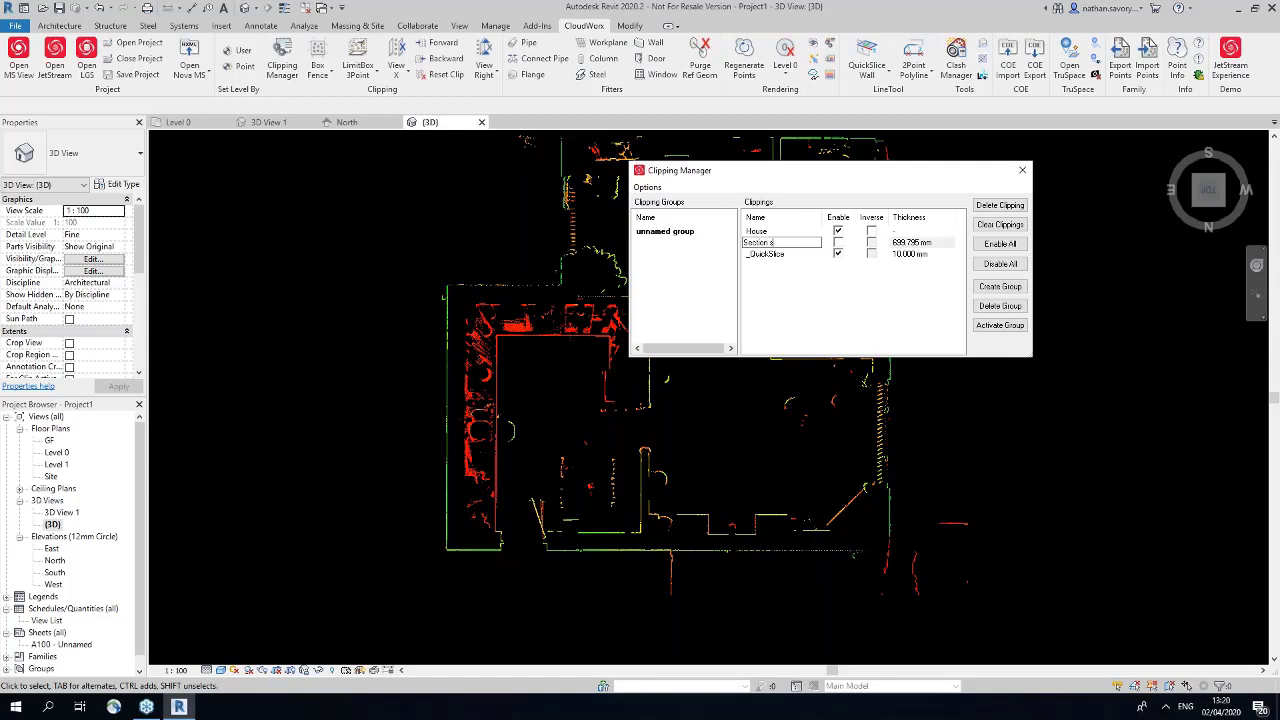
pyautogui.click(882, 293)
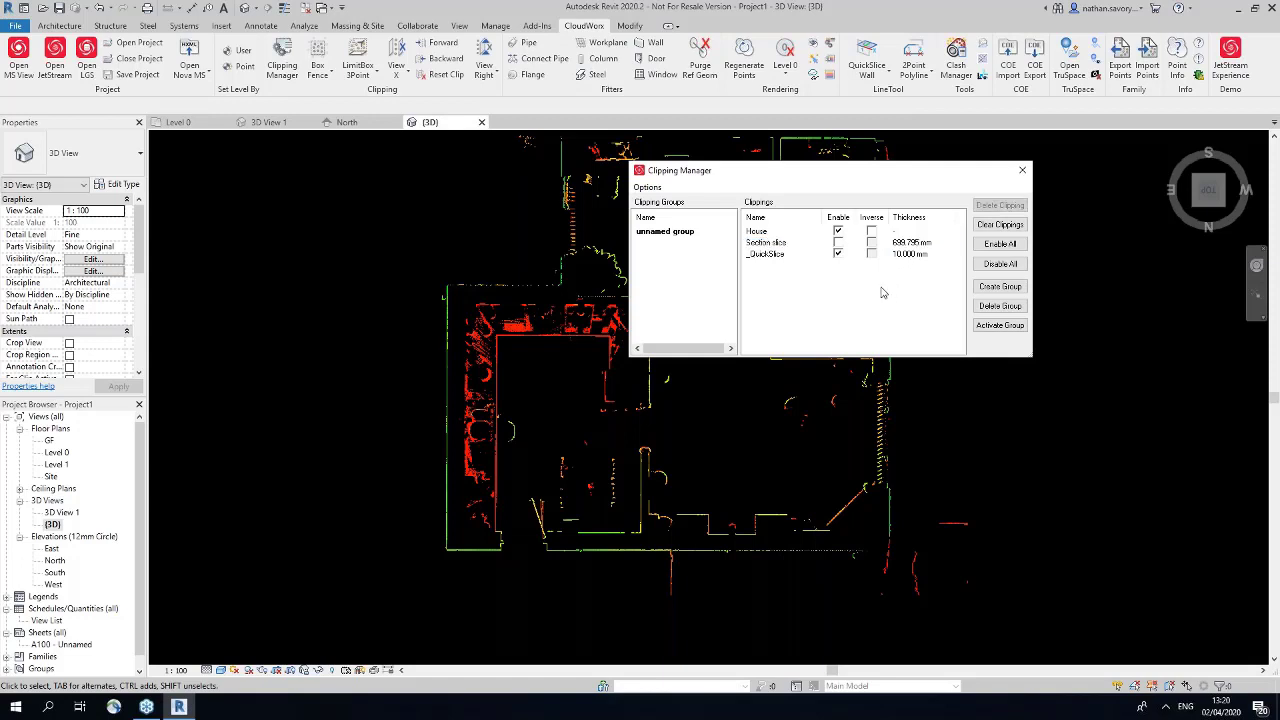
# Step: Rename the _QuickSlice clipping as GF slice and set its thickness to 300 mm
pyautogui.doubleClick(799, 253)
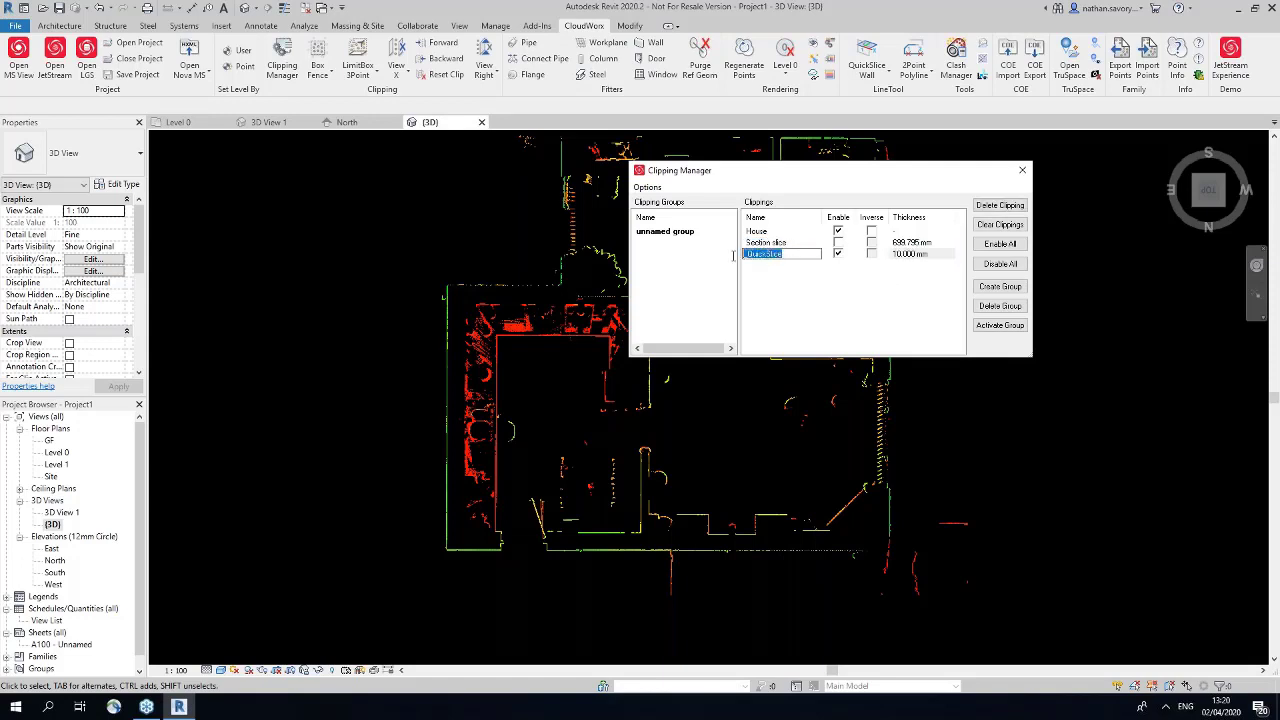
pyautogui.press('BackSpace')
pyautogui.click(818, 284)
pyautogui.click(902, 244)
pyautogui.doubleClick(900, 253)
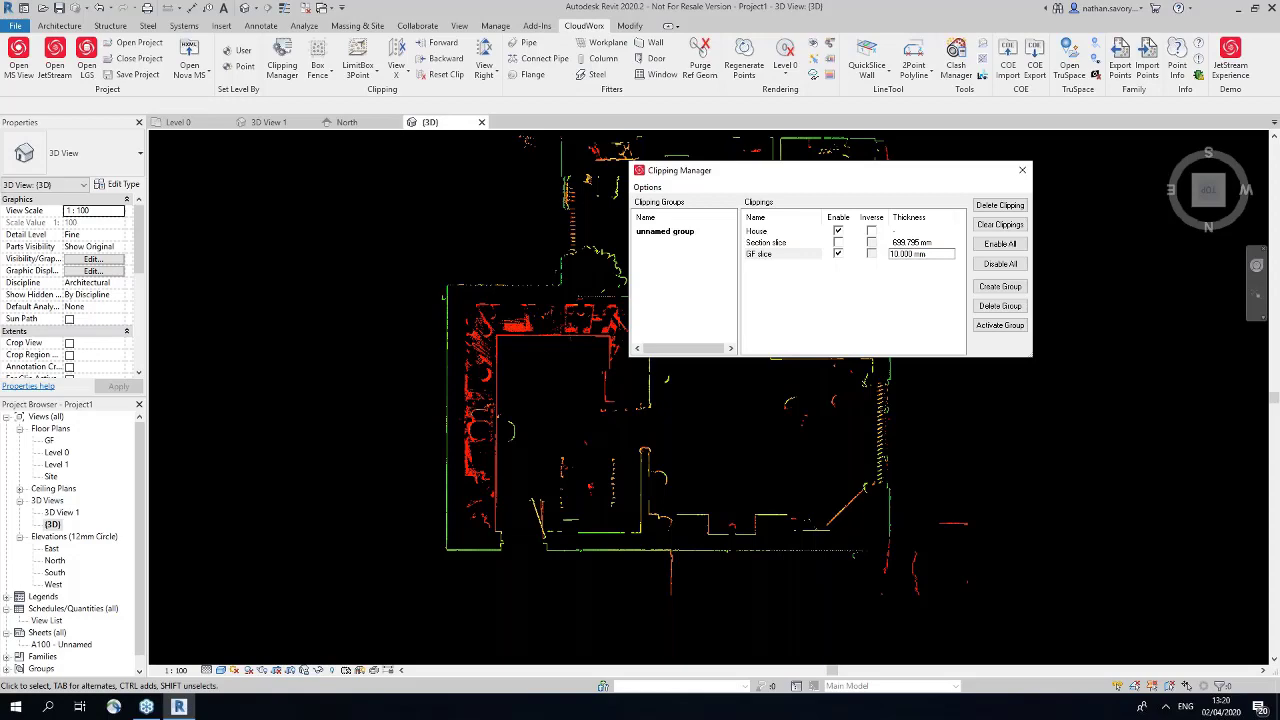
pyautogui.write('300')
pyautogui.press('Return')
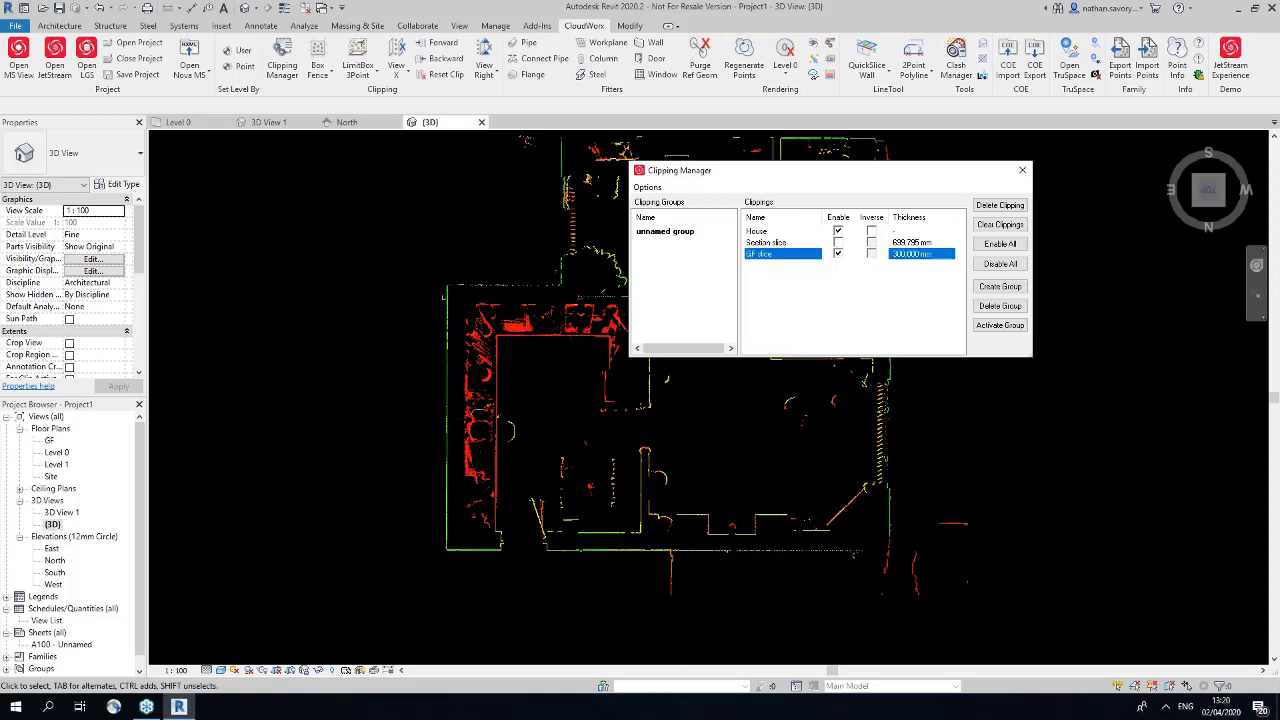
pyautogui.click(1003, 228)
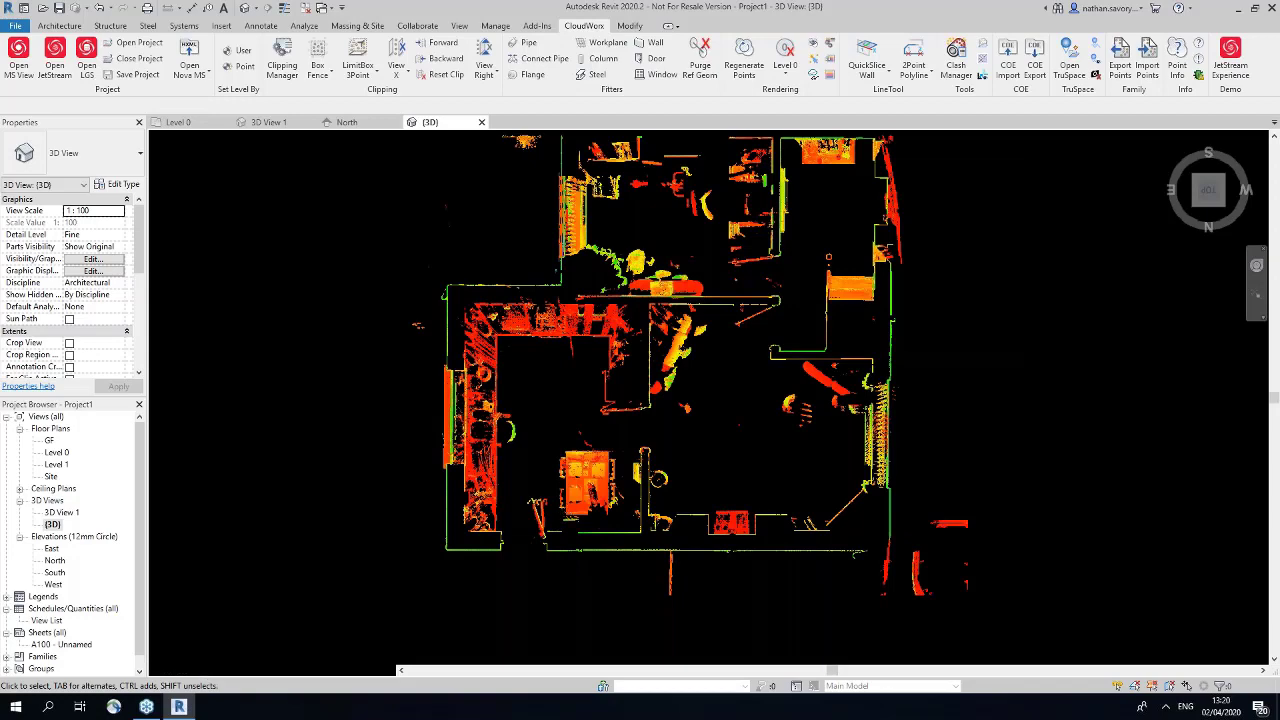
# Step: Shift the active GF slice one increment forward through the ground-floor point cloud
pyautogui.keyDown('shift'); pyautogui.moveTo(567, 508); pyautogui.dragTo(488, 510, button='middle'); pyautogui.keyUp('shift')
pyautogui.scroll(4, 488, 510)
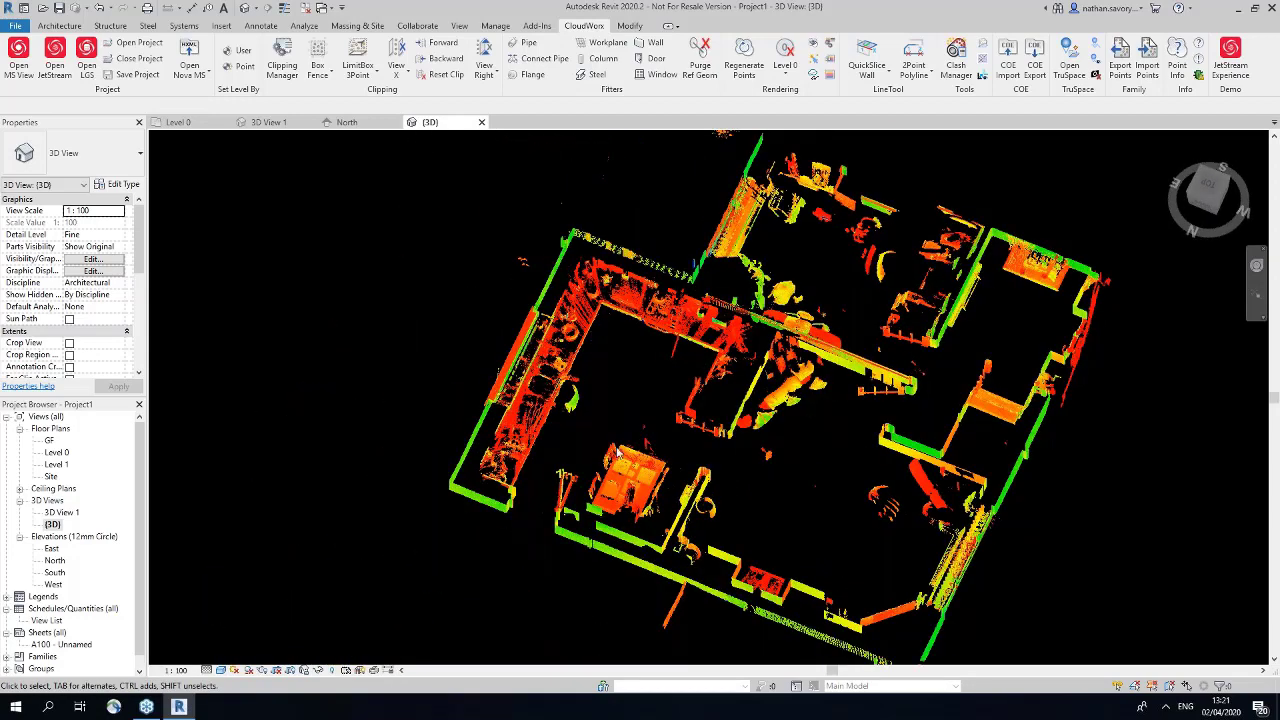
pyautogui.click(436, 43)
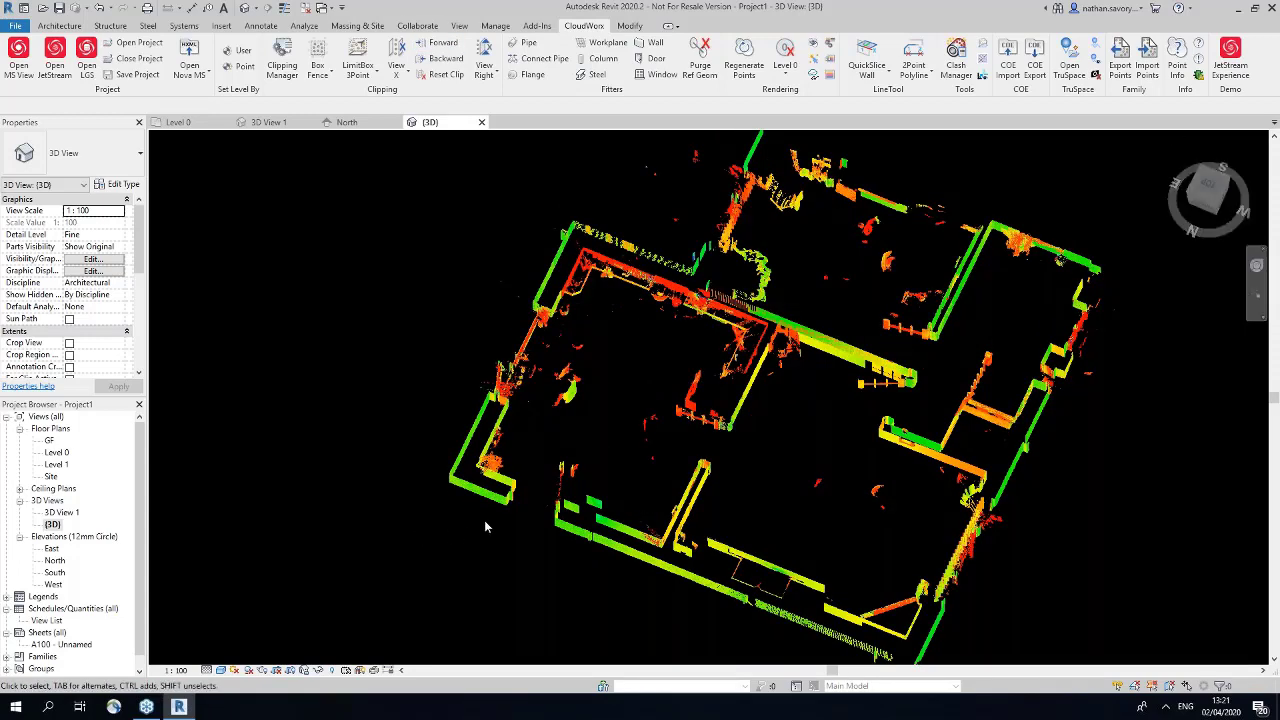
# Step: Start a CloudWorx wall fit for the north wall with the pick type Select two points
pyautogui.scroll(4, 563, 543)
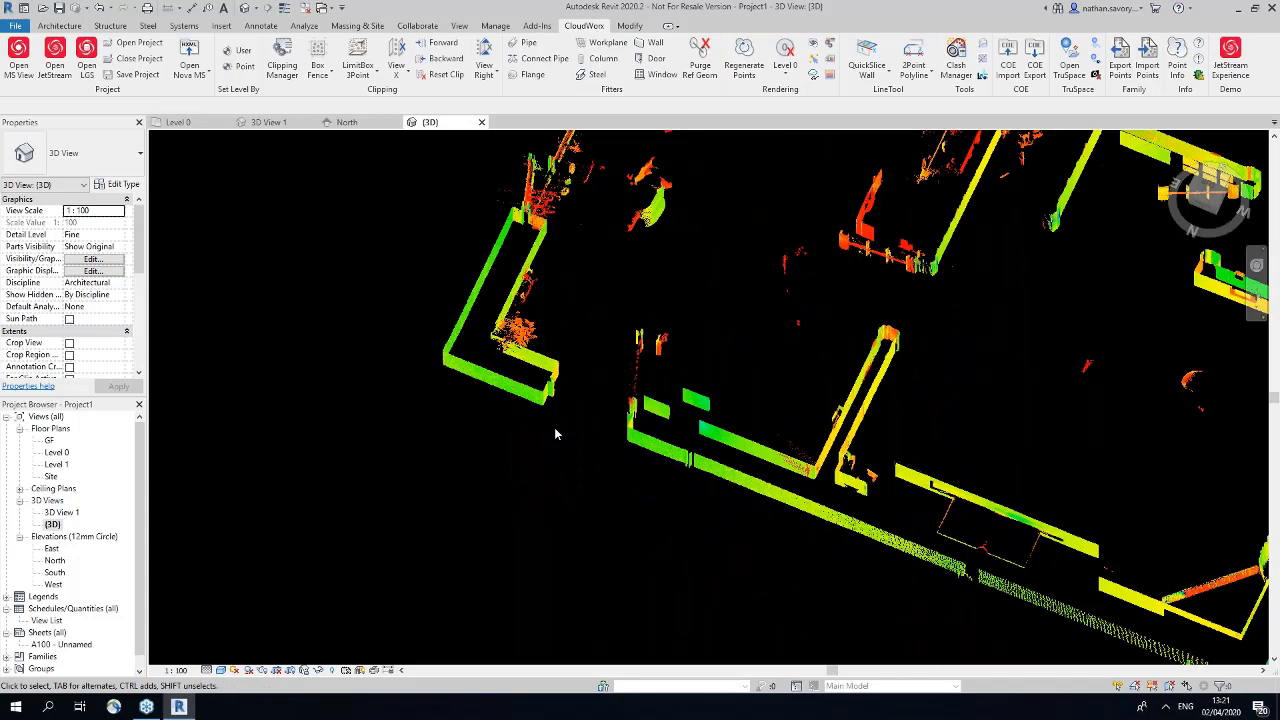
pyautogui.scroll(-2, 634, 460)
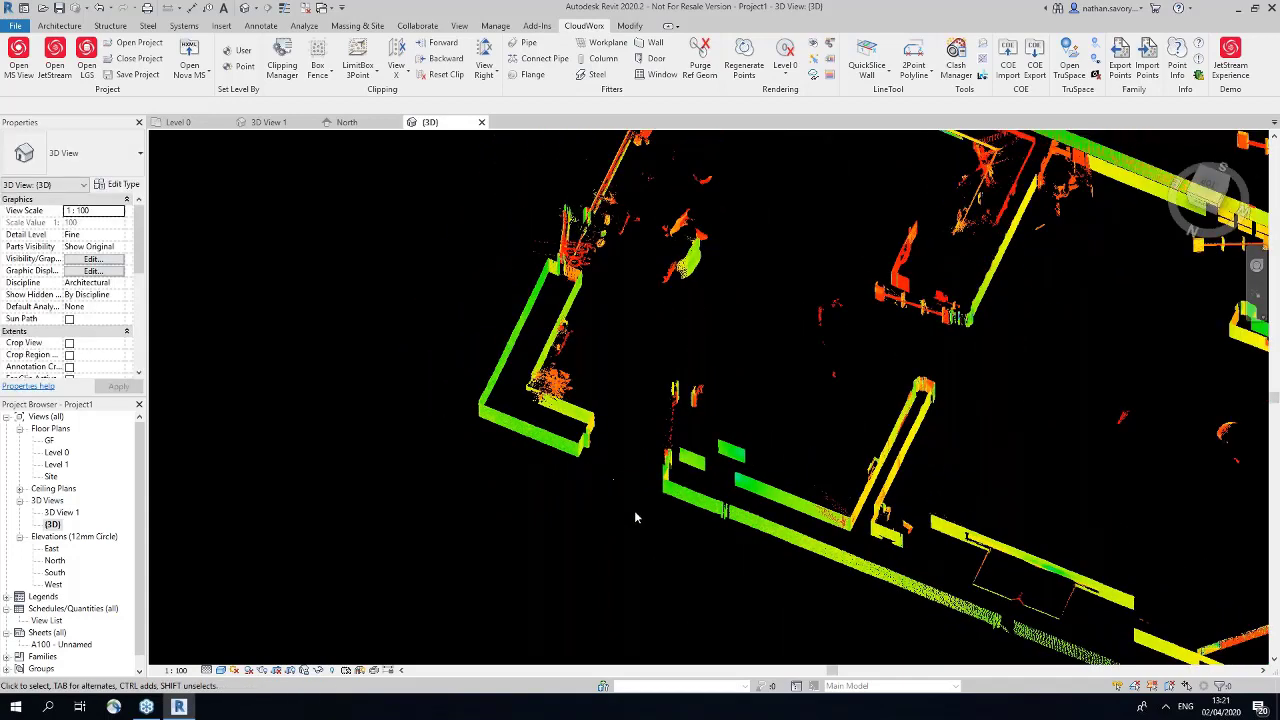
pyautogui.click(648, 47)
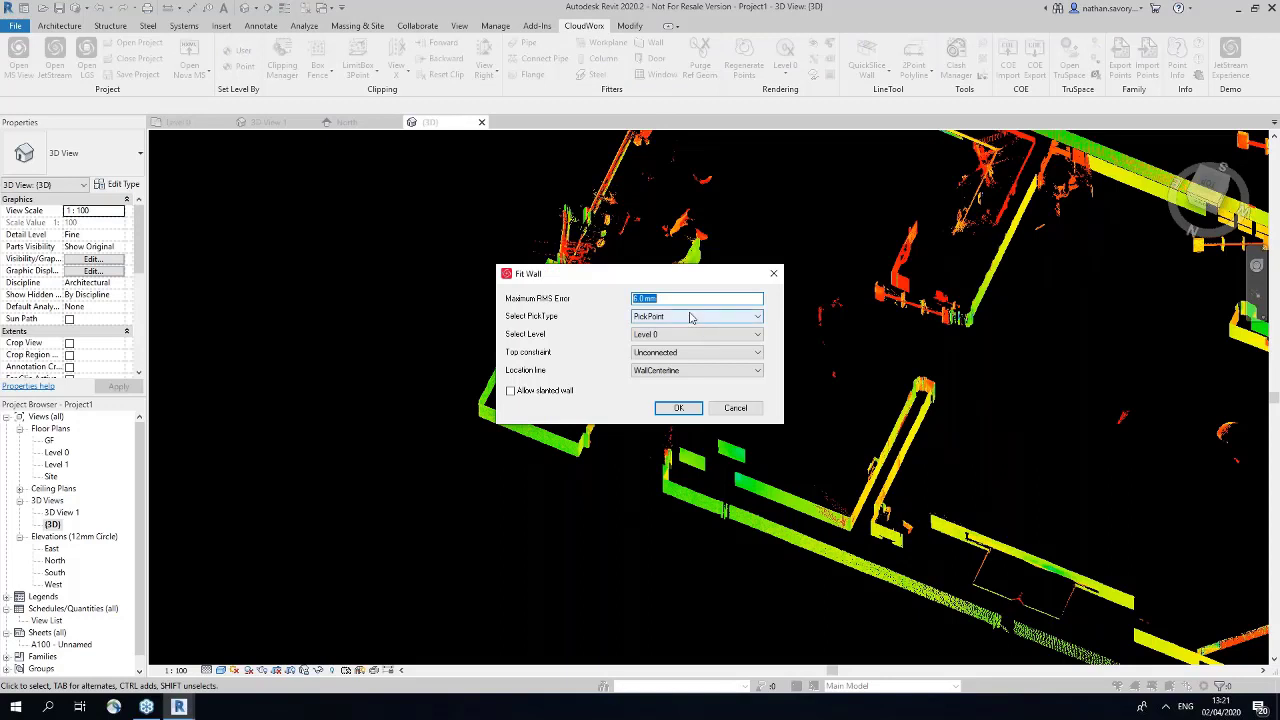
pyautogui.click(690, 316)
pyautogui.click(684, 363)
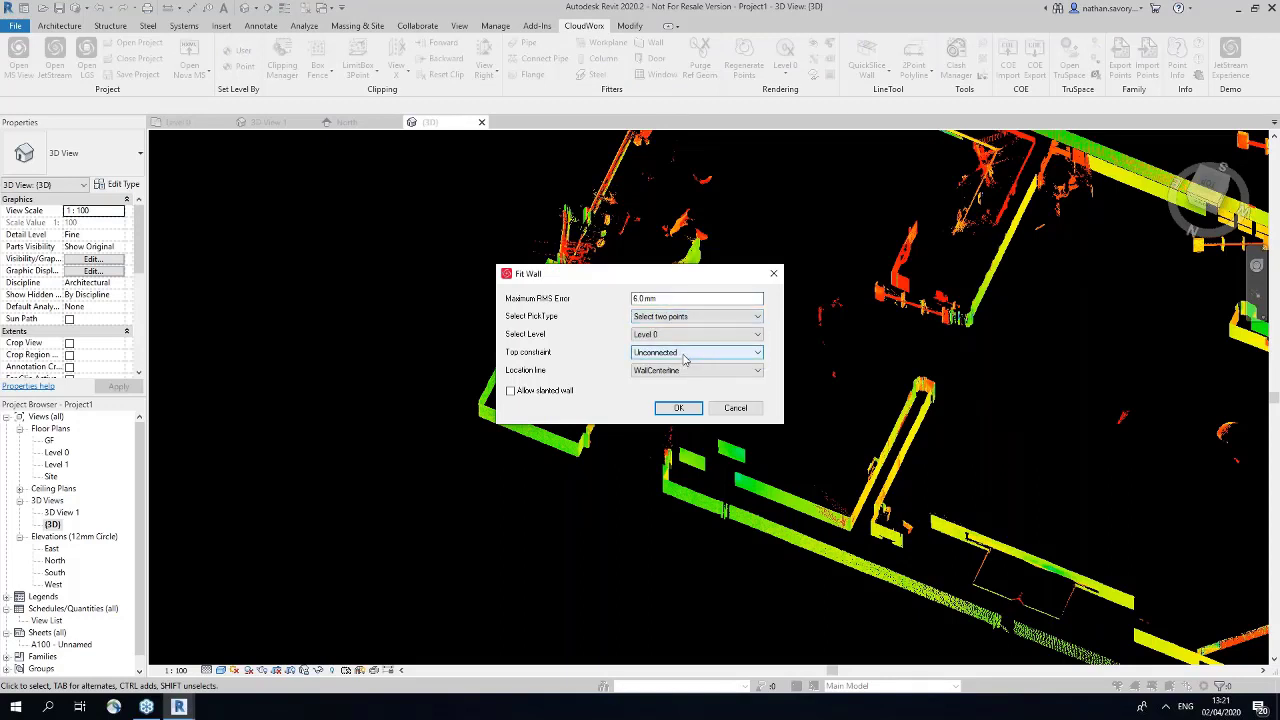
pyautogui.click(692, 317)
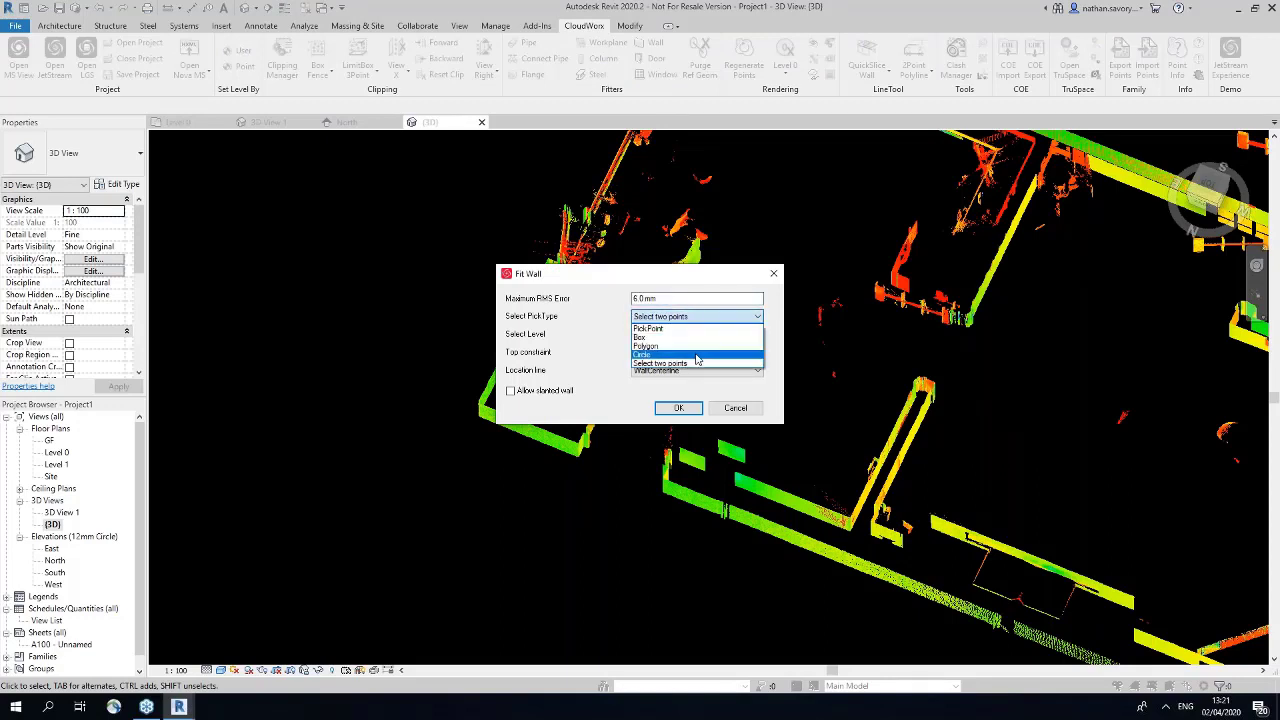
pyautogui.click(697, 363)
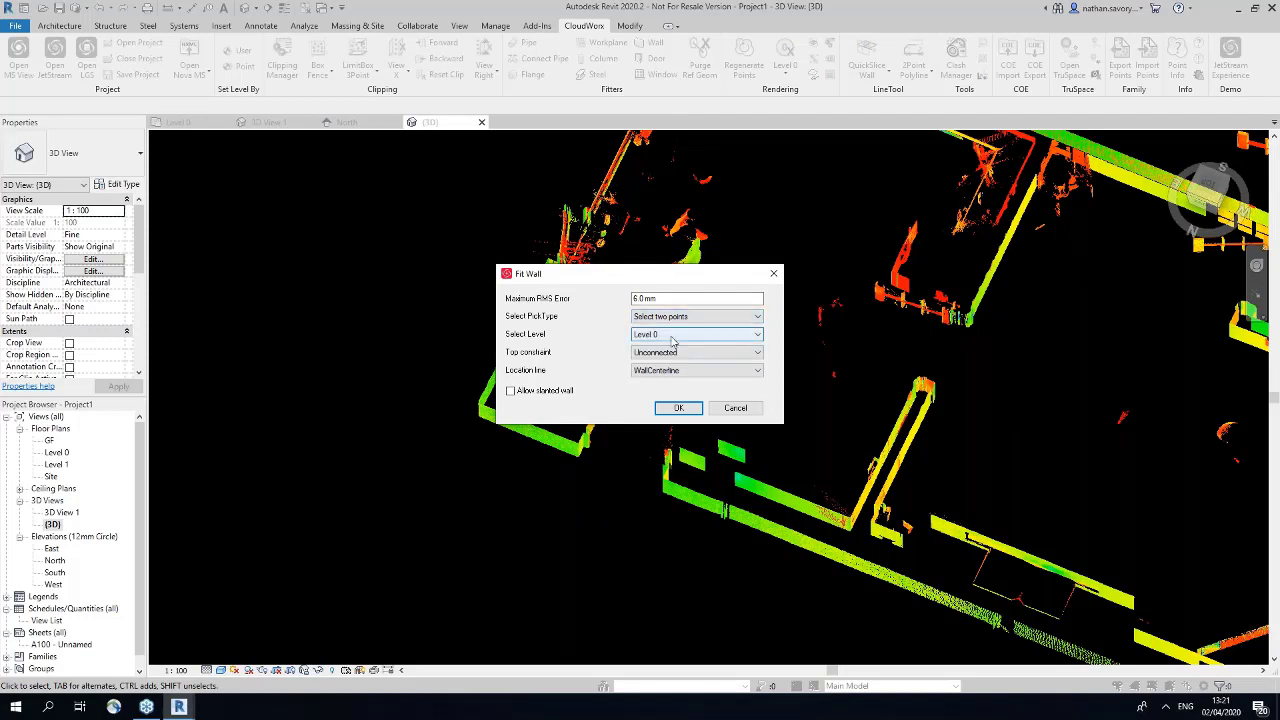
# Step: Set the wall fit's level to GF, top constraint to GF ceiling and location line to FinishFaceExterior, and accept the settings
pyautogui.moveTo(671, 277); pyautogui.dragTo(804, 242)
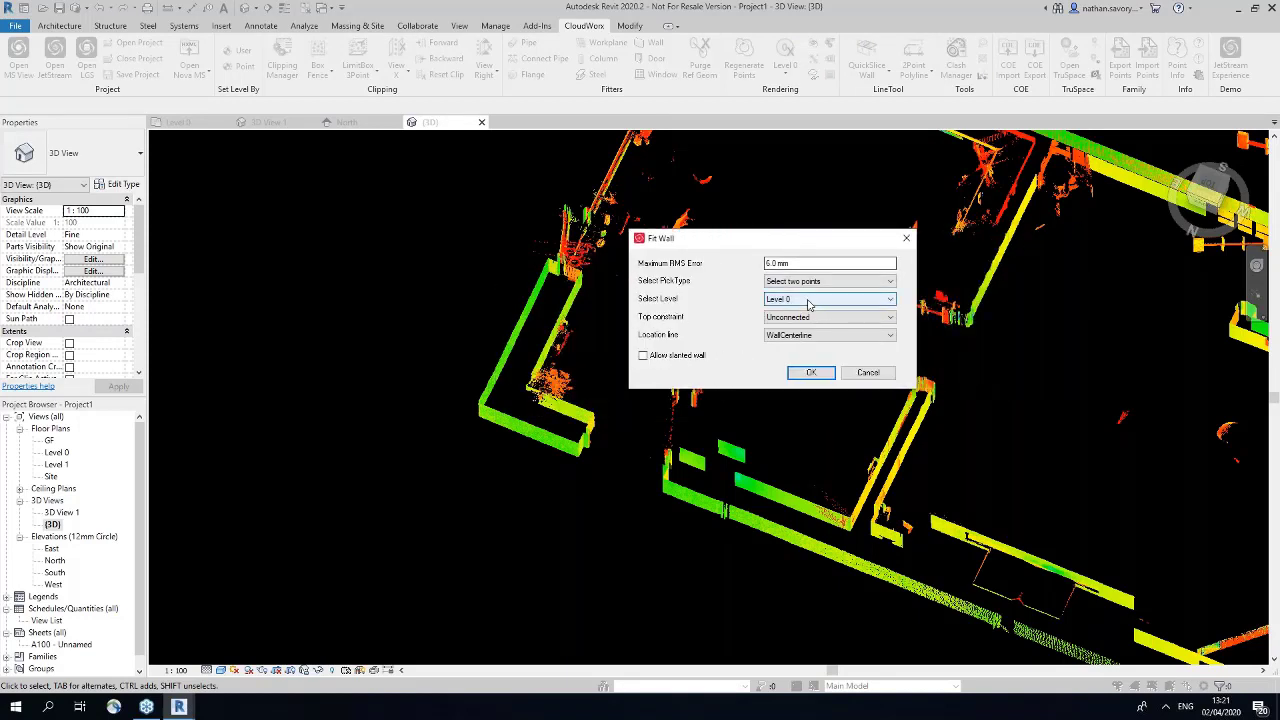
pyautogui.click(810, 300)
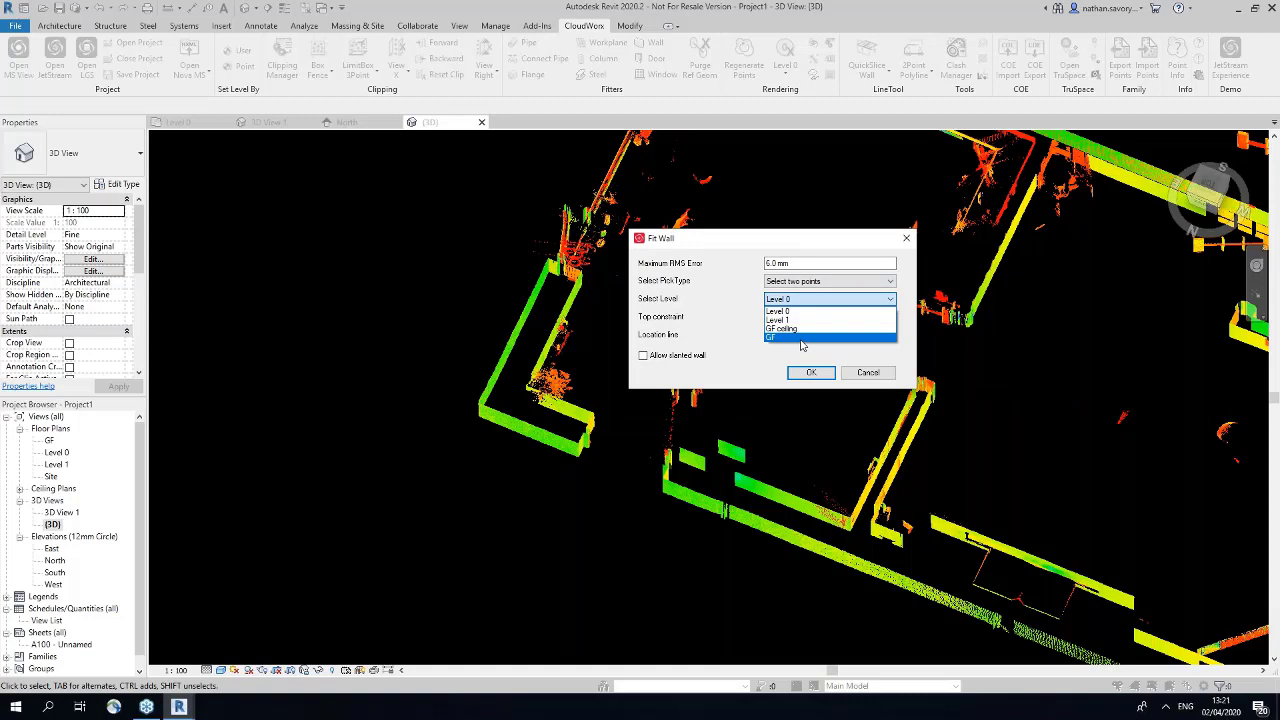
pyautogui.click(800, 338)
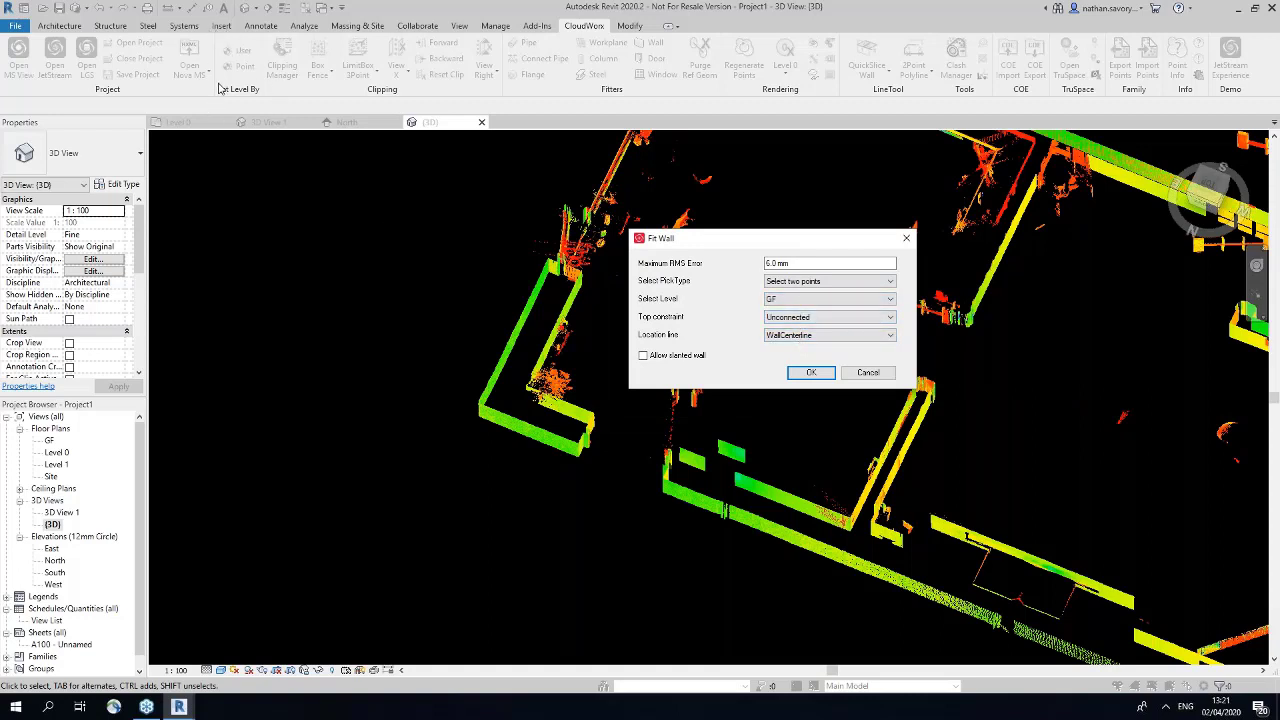
pyautogui.click(825, 317)
pyautogui.click(820, 356)
pyautogui.click(815, 338)
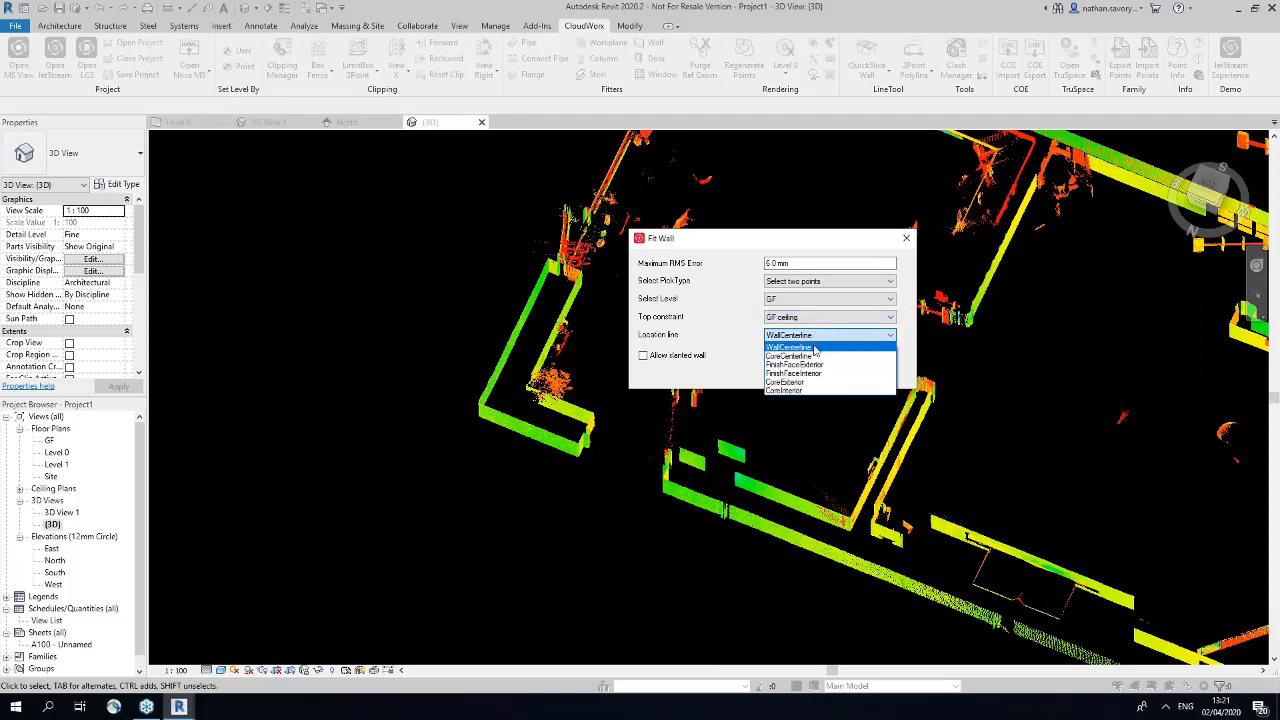
pyautogui.click(814, 364)
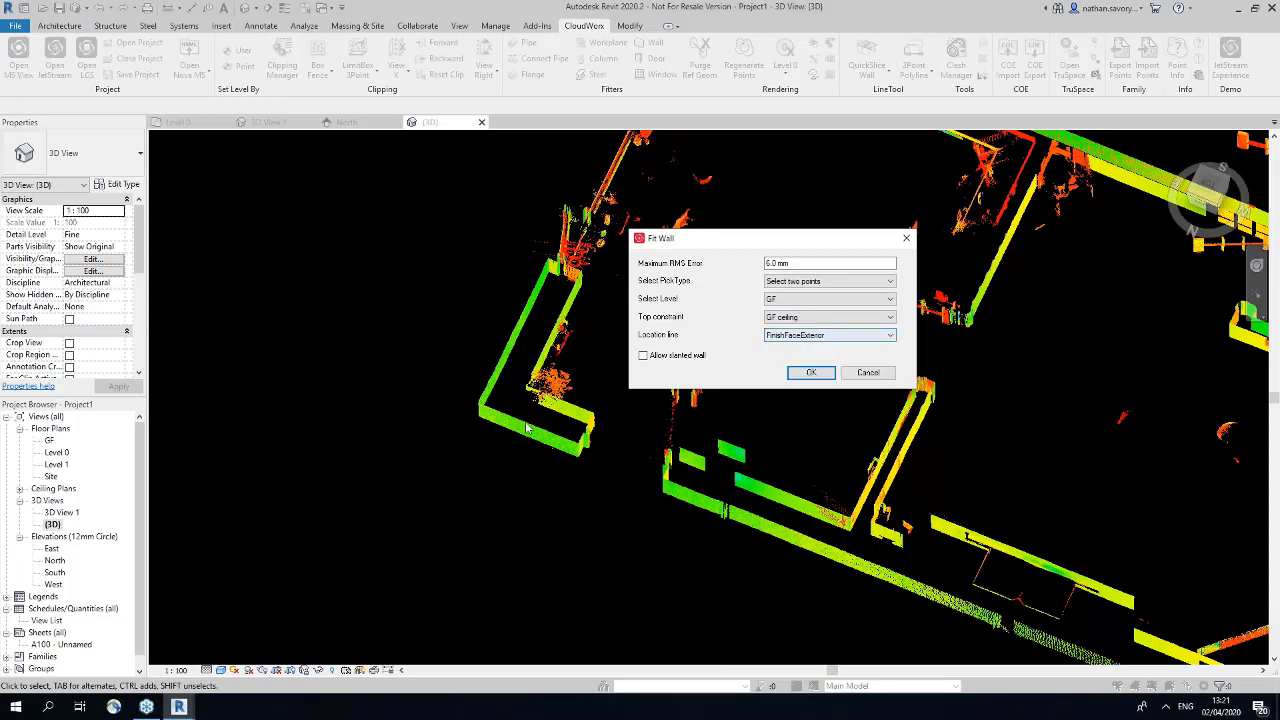
pyautogui.click(811, 372)
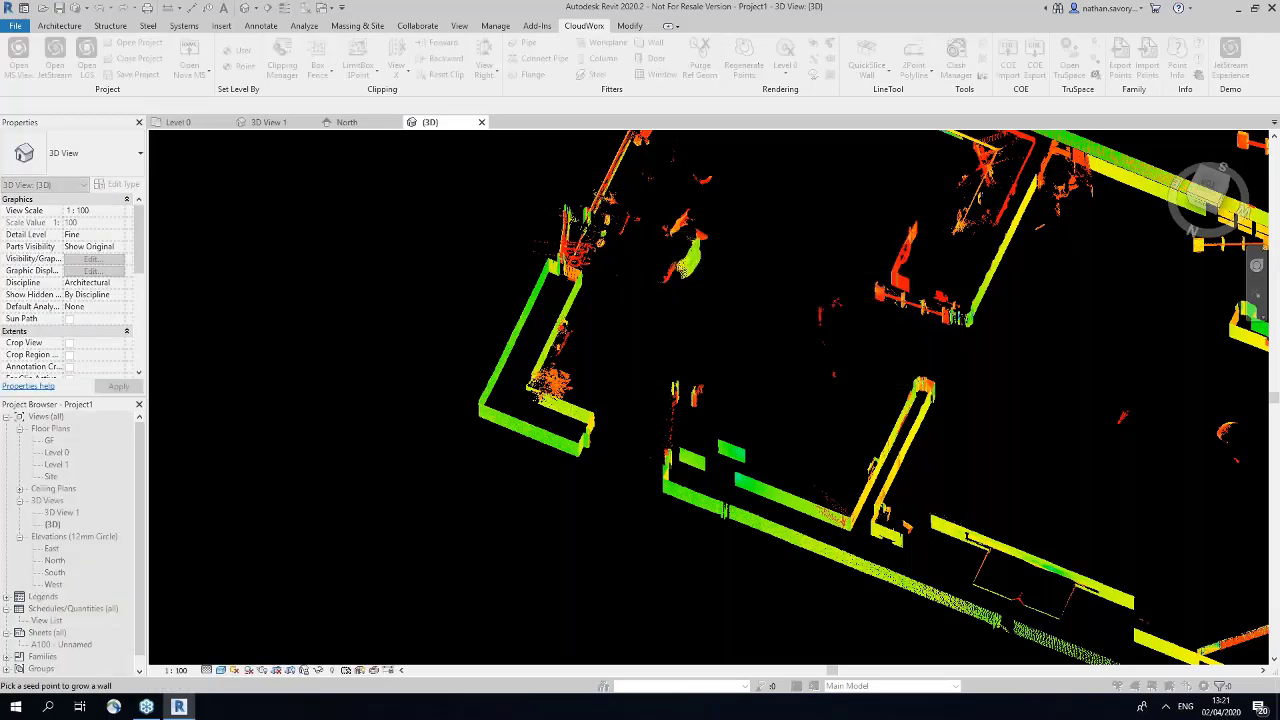
# Step: Fit the north wall from picked scan points as a new 350 mm type named Deafult wall 350mm, based on Deafult wall 300mm
pyautogui.click(549, 436)
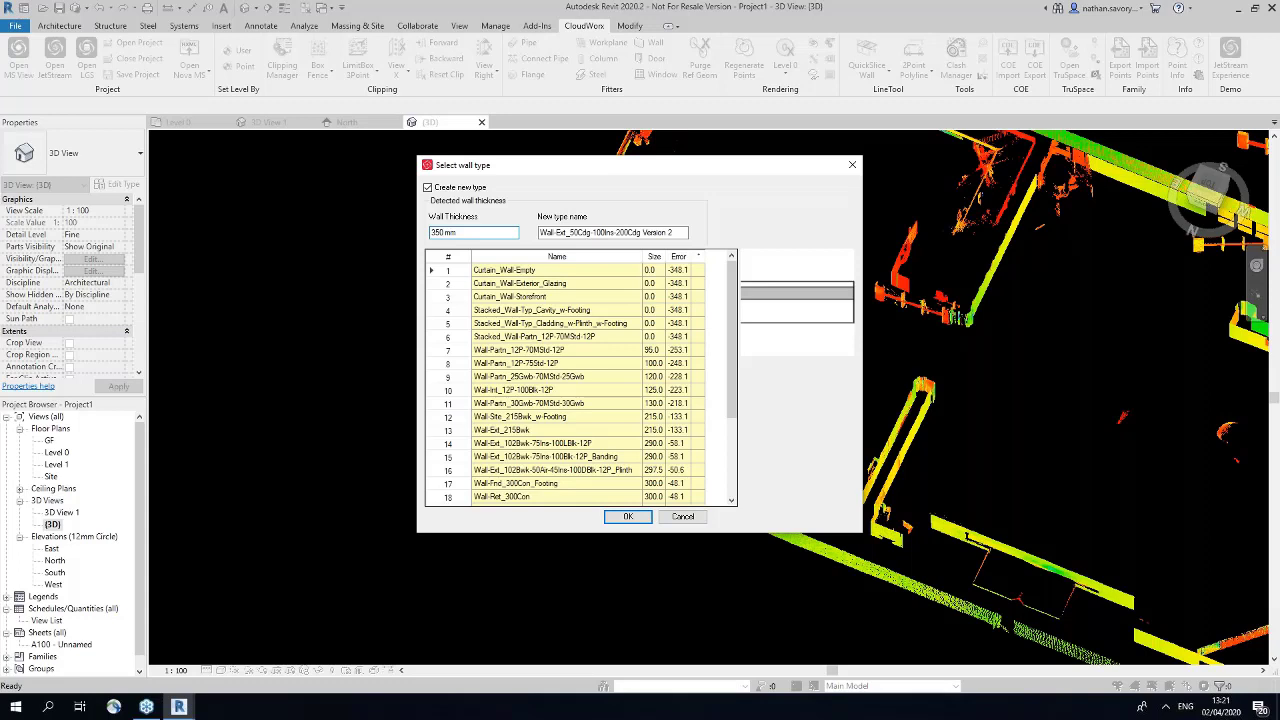
pyautogui.scroll(-2, 556, 330)
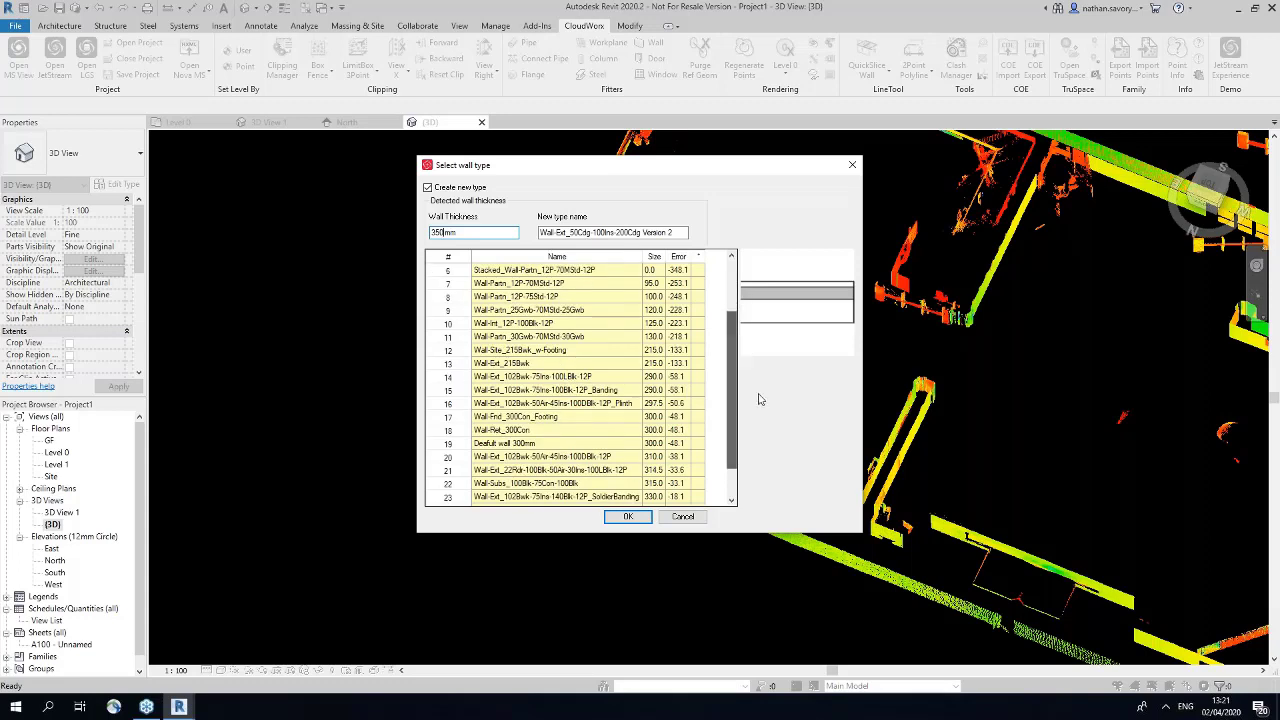
pyautogui.click(545, 445)
pyautogui.click(658, 232)
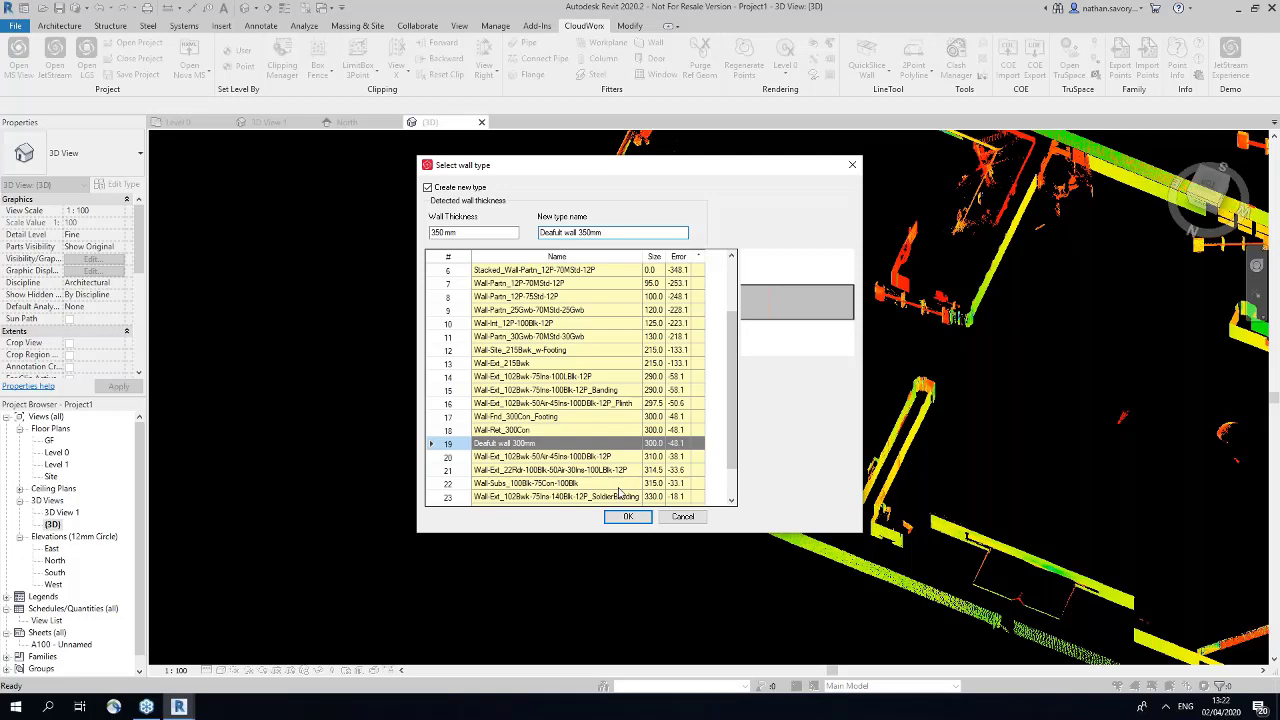
pyautogui.click(621, 517)
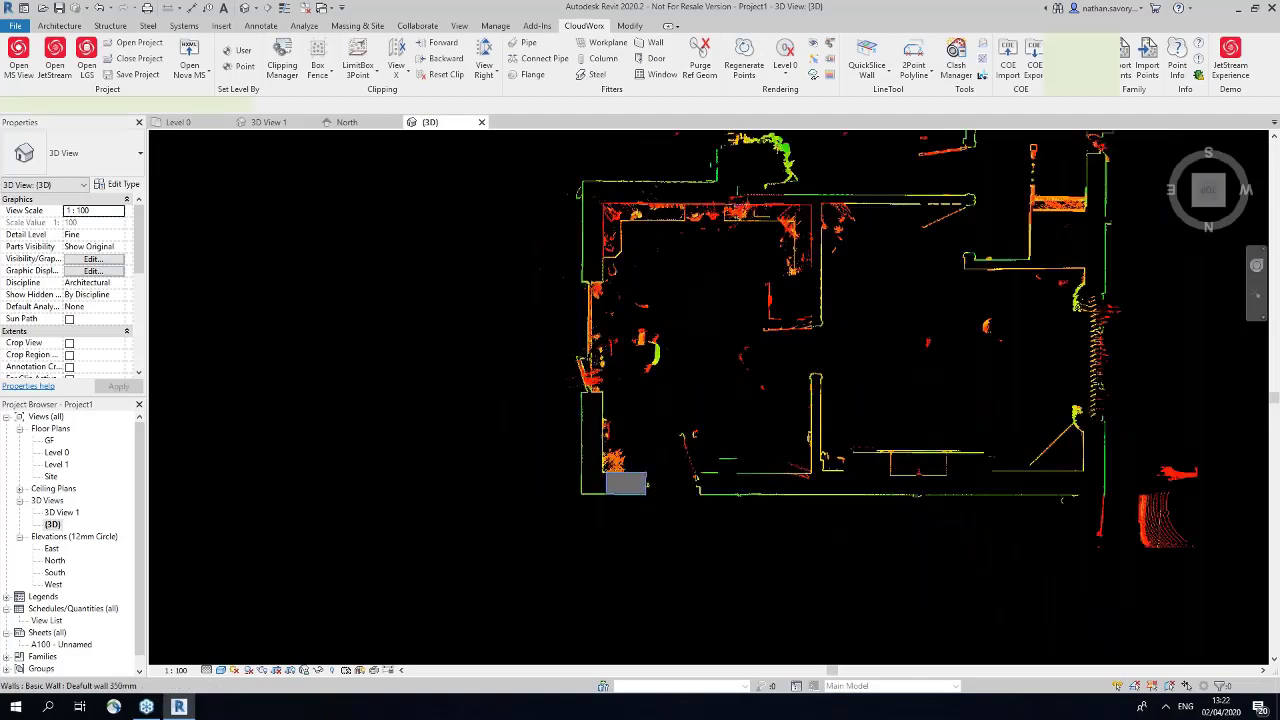
# Step: Stretch both ends of the fitted north wall to the outer corners of the house in the point cloud
pyautogui.click(628, 481)
pyautogui.moveTo(645, 472); pyautogui.dragTo(648, 480)
pyautogui.moveTo(772, 500); pyautogui.dragTo(1108, 477)
pyautogui.press('Escape')
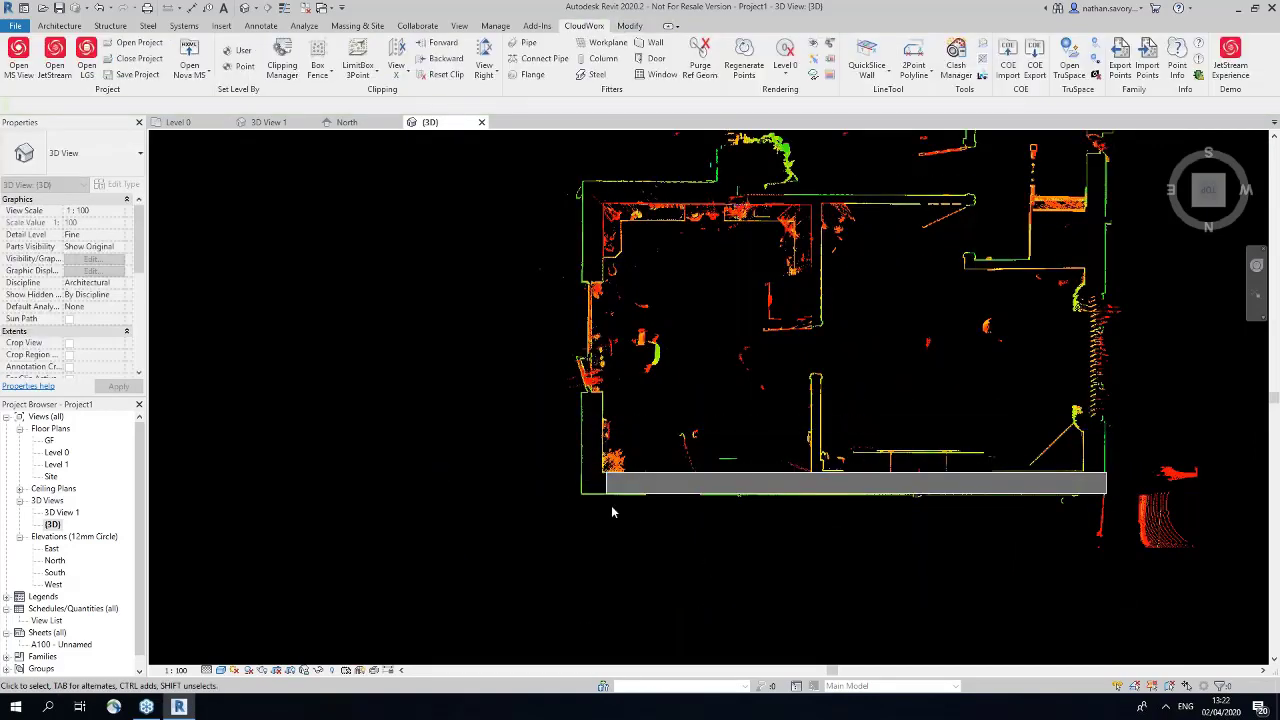
pyautogui.scroll(2, 612, 486)
pyautogui.click(611, 486)
pyautogui.moveTo(610, 470); pyautogui.dragTo(566, 471)
pyautogui.press('Escape')
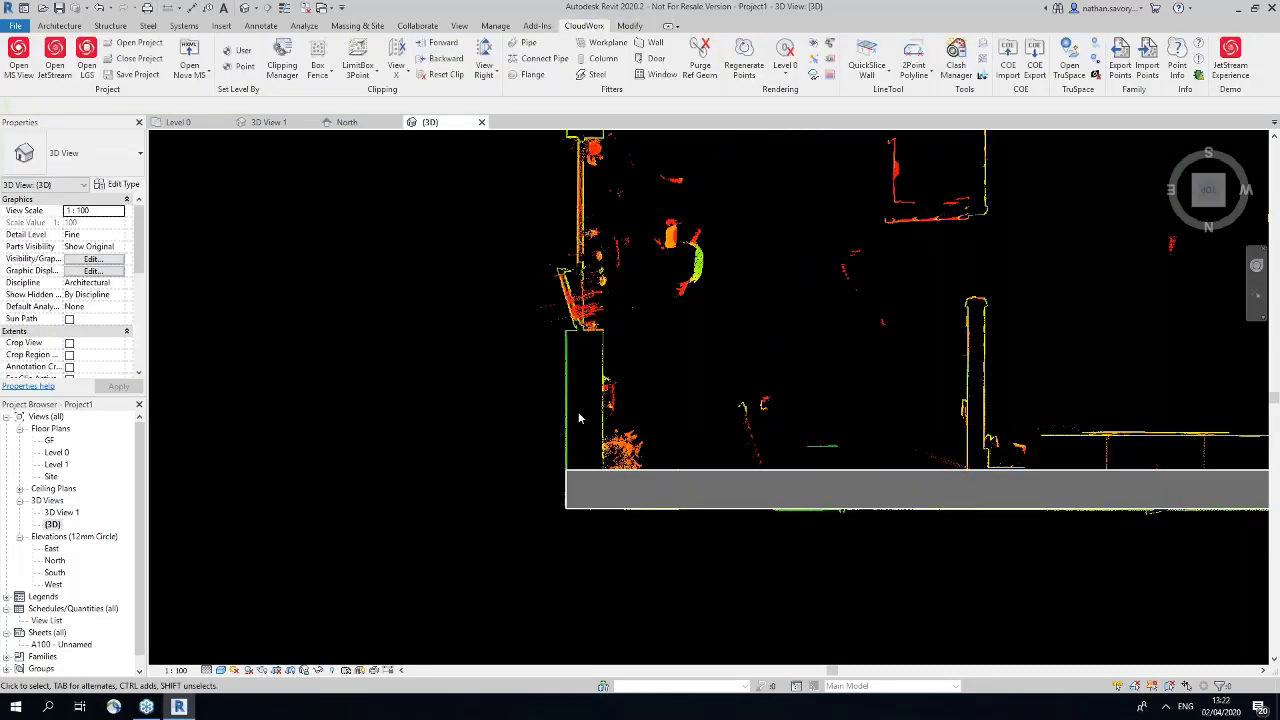
# Step: Start another wall fit for the short east wall beside the corner, using the Select two points pick type
pyautogui.keyDown('shift'); pyautogui.moveTo(578, 418); pyautogui.dragTo(723, 380, button='middle'); pyautogui.keyUp('shift')
pyautogui.scroll(-5, 606, 559)
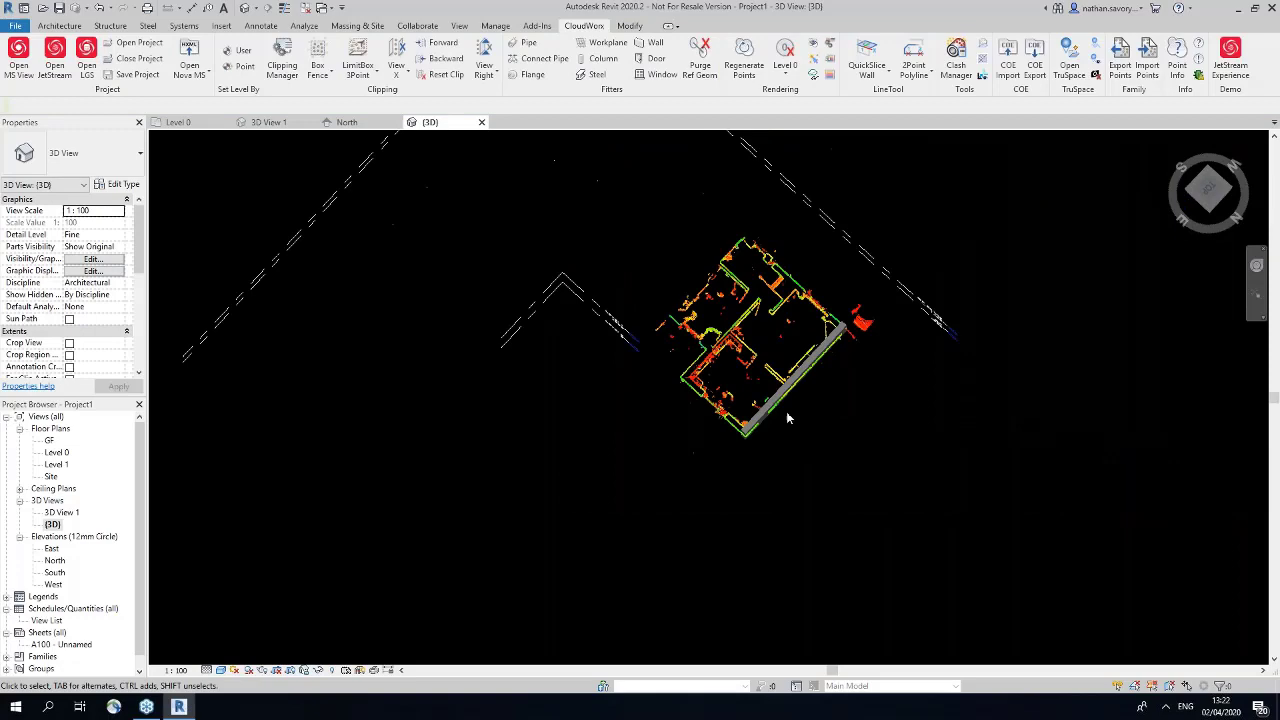
pyautogui.scroll(6, 775, 417)
pyautogui.keyDown('shift'); pyautogui.moveTo(726, 428); pyautogui.dragTo(622, 466, button='middle'); pyautogui.keyUp('shift')
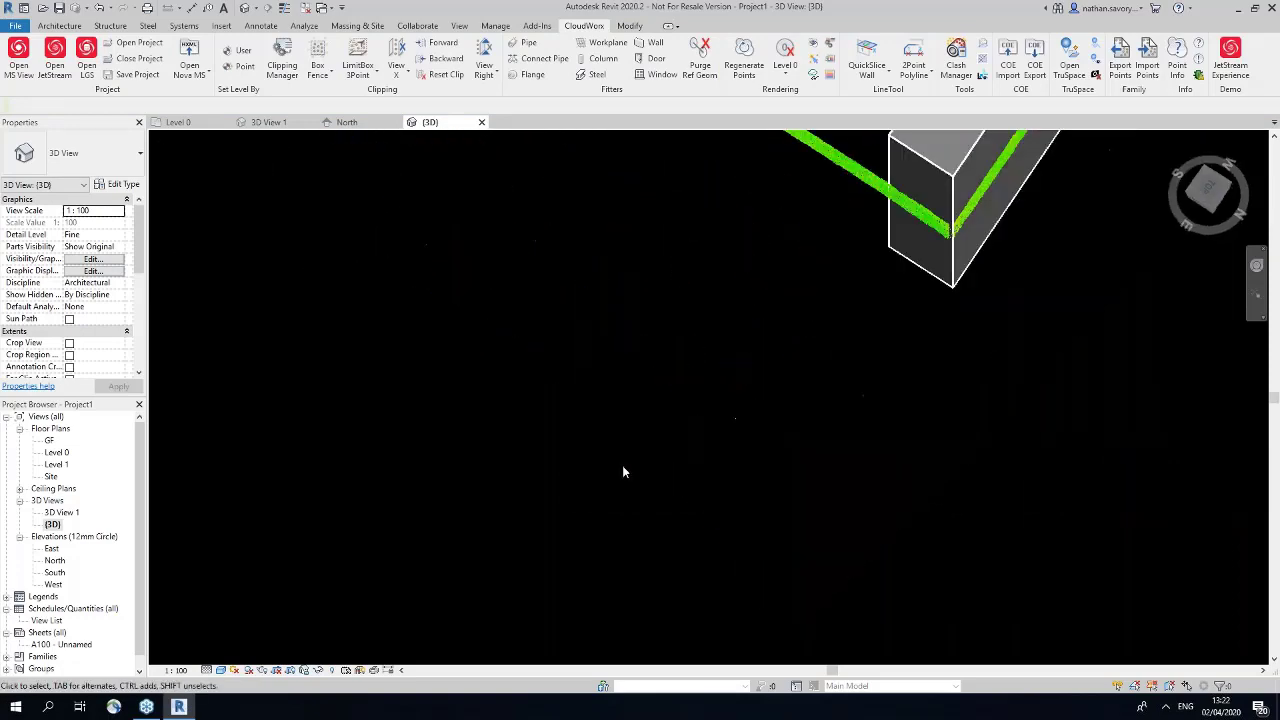
pyautogui.scroll(-6, 660, 428)
pyautogui.scroll(4, 690, 312)
pyautogui.moveTo(592, 424); pyautogui.dragTo(552, 462, button='middle')
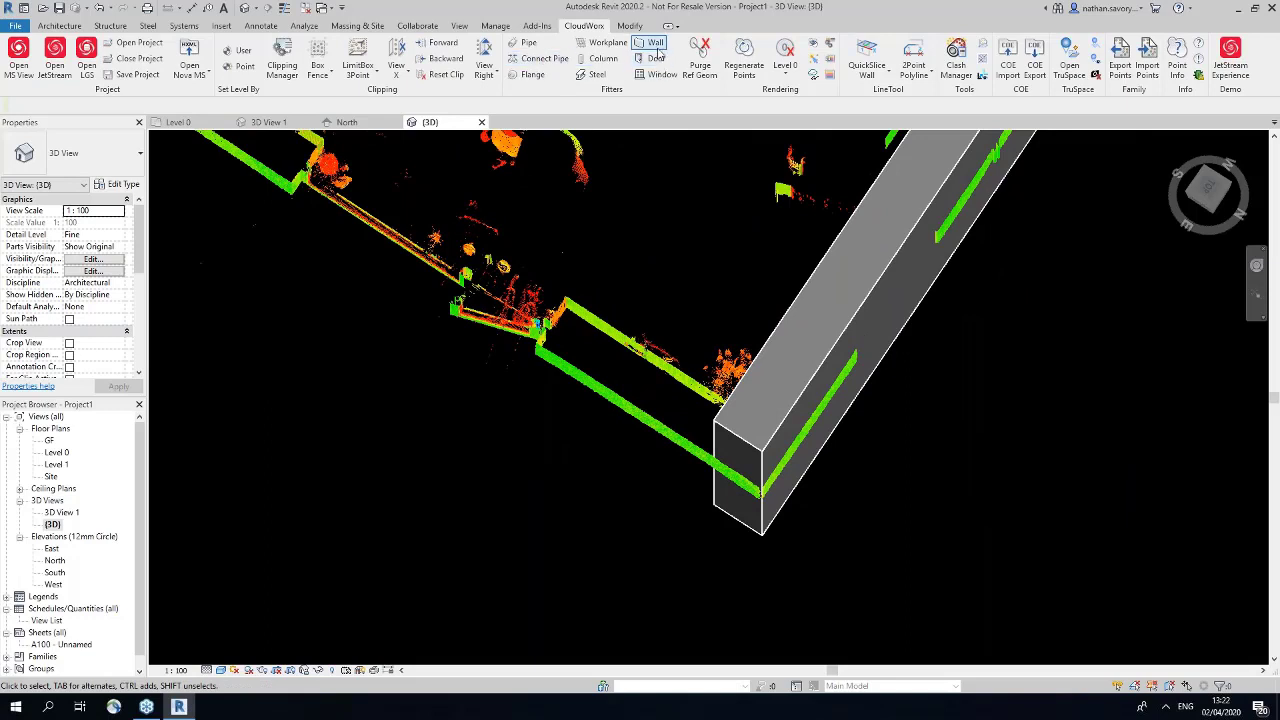
pyautogui.click(656, 45)
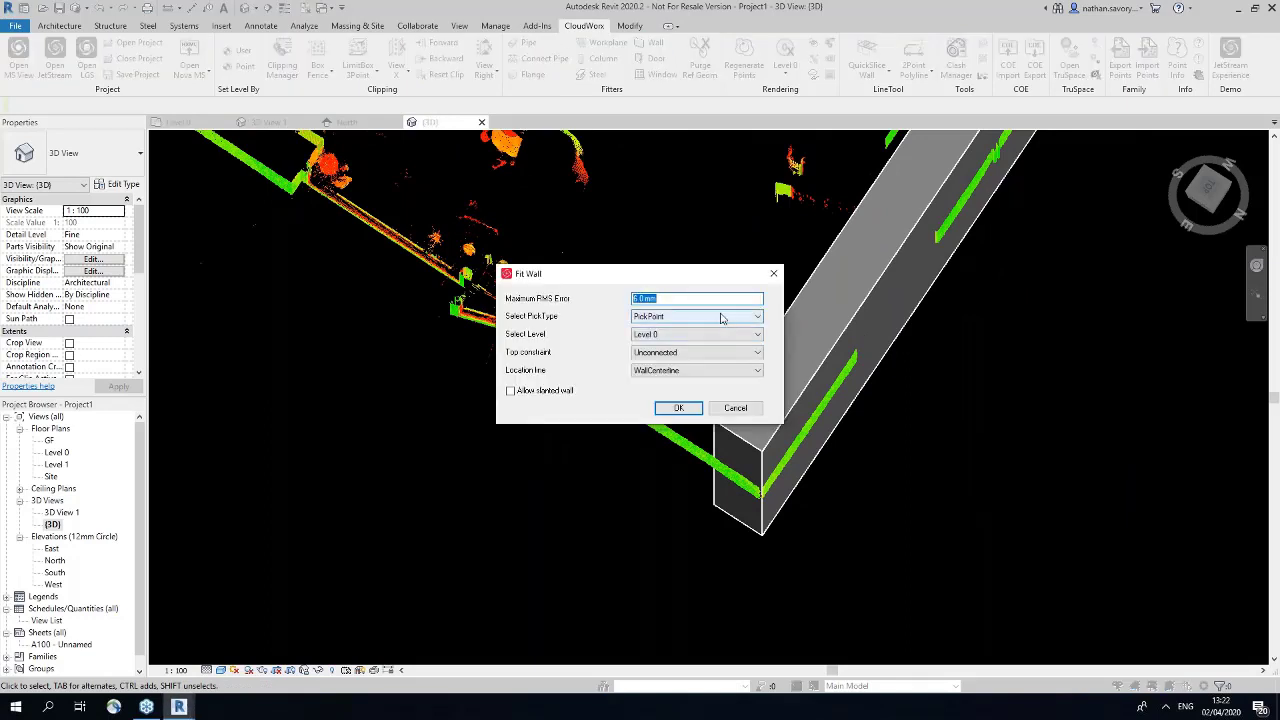
pyautogui.click(722, 318)
pyautogui.click(660, 363)
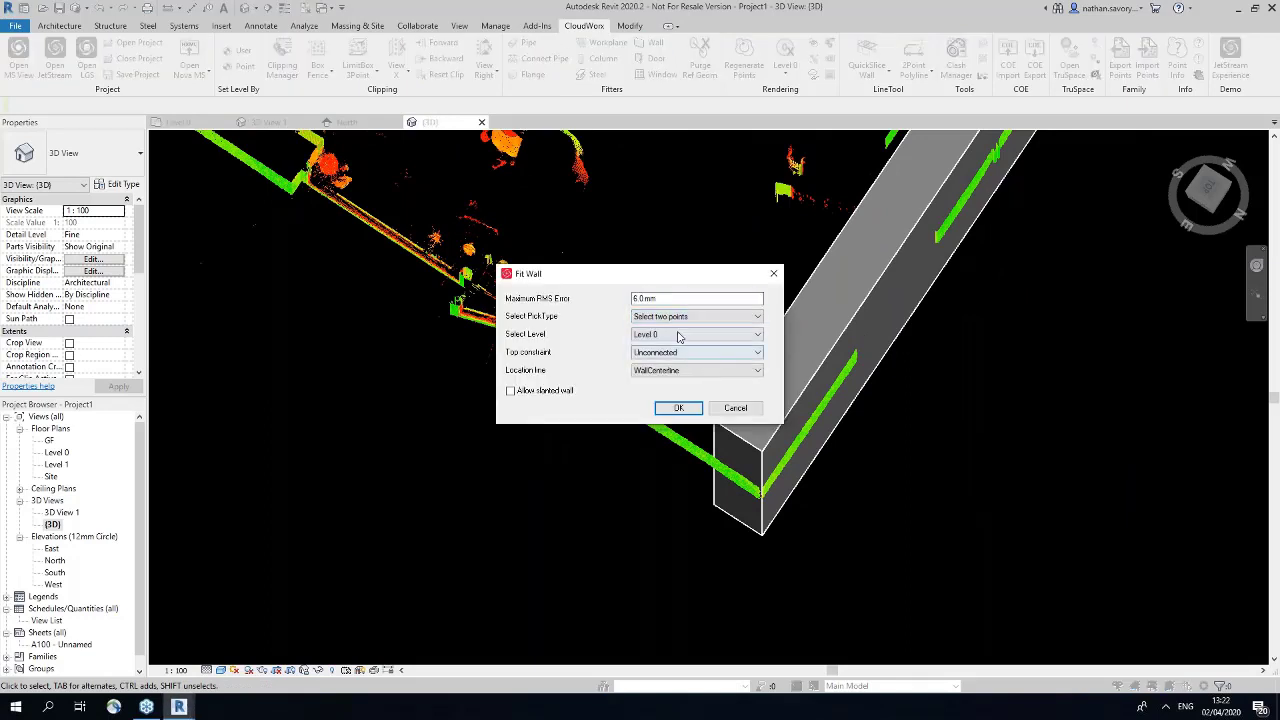
# Step: Constrain the east wall fit from GF to GF ceiling with the FinishFaceExterior location line, and accept the settings
pyautogui.click(720, 334)
pyautogui.click(668, 373)
pyautogui.click(659, 351)
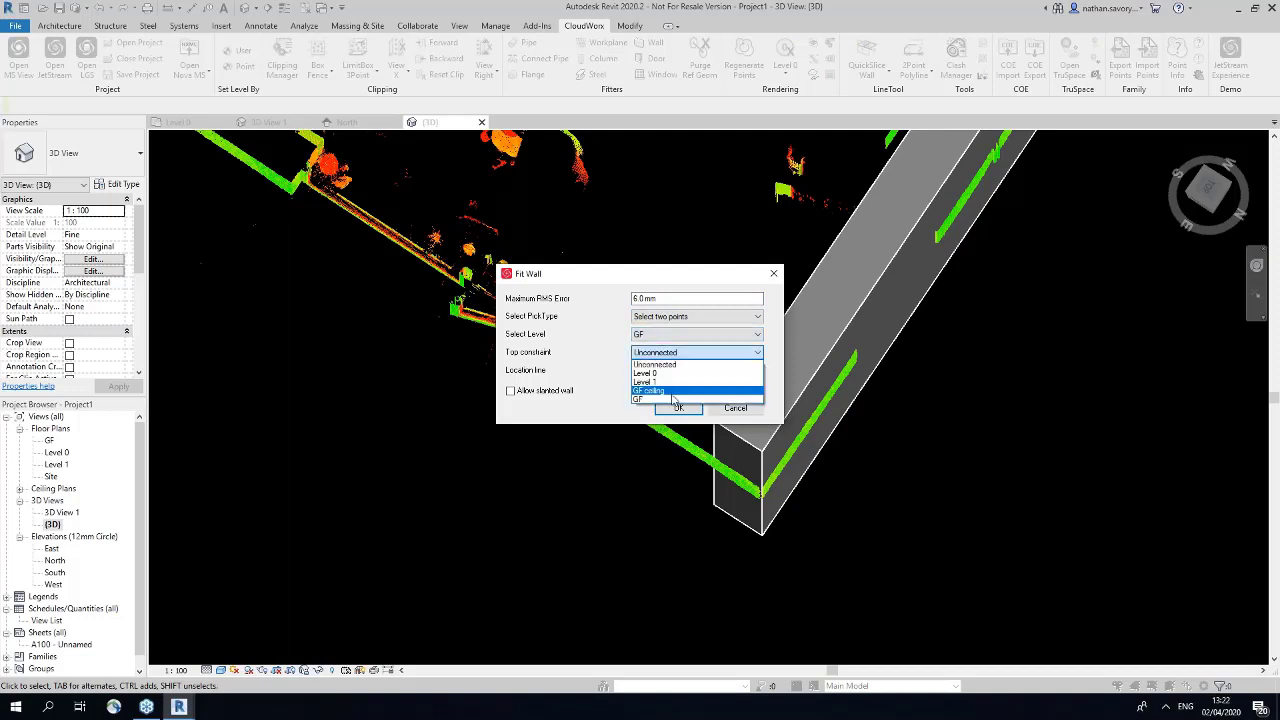
pyautogui.click(670, 399)
pyautogui.click(667, 355)
pyautogui.click(666, 388)
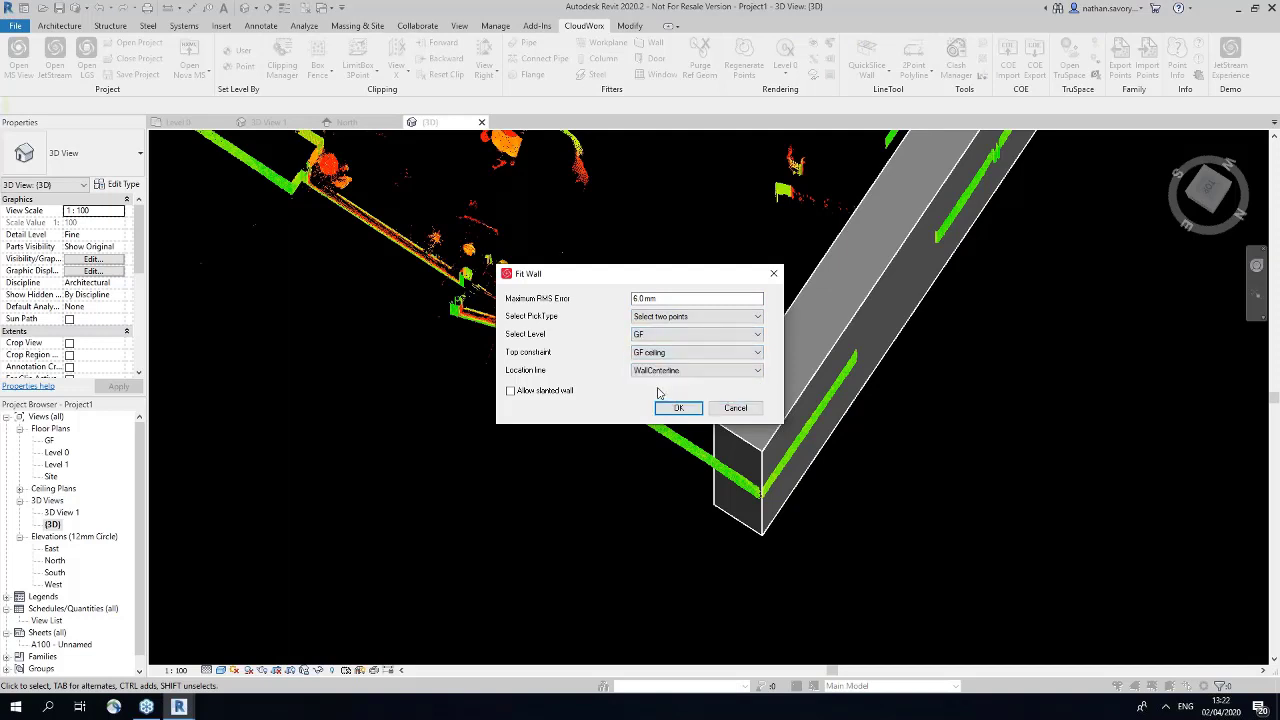
pyautogui.click(661, 370)
pyautogui.click(660, 400)
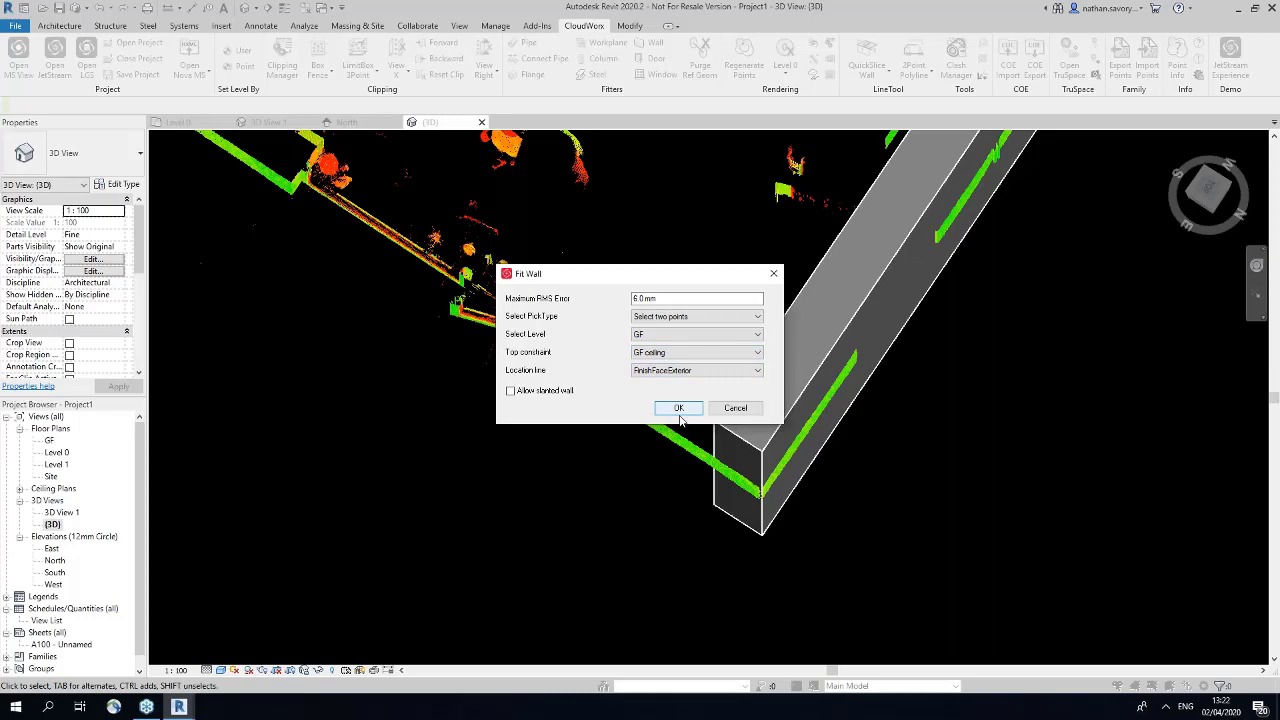
pyautogui.click(678, 408)
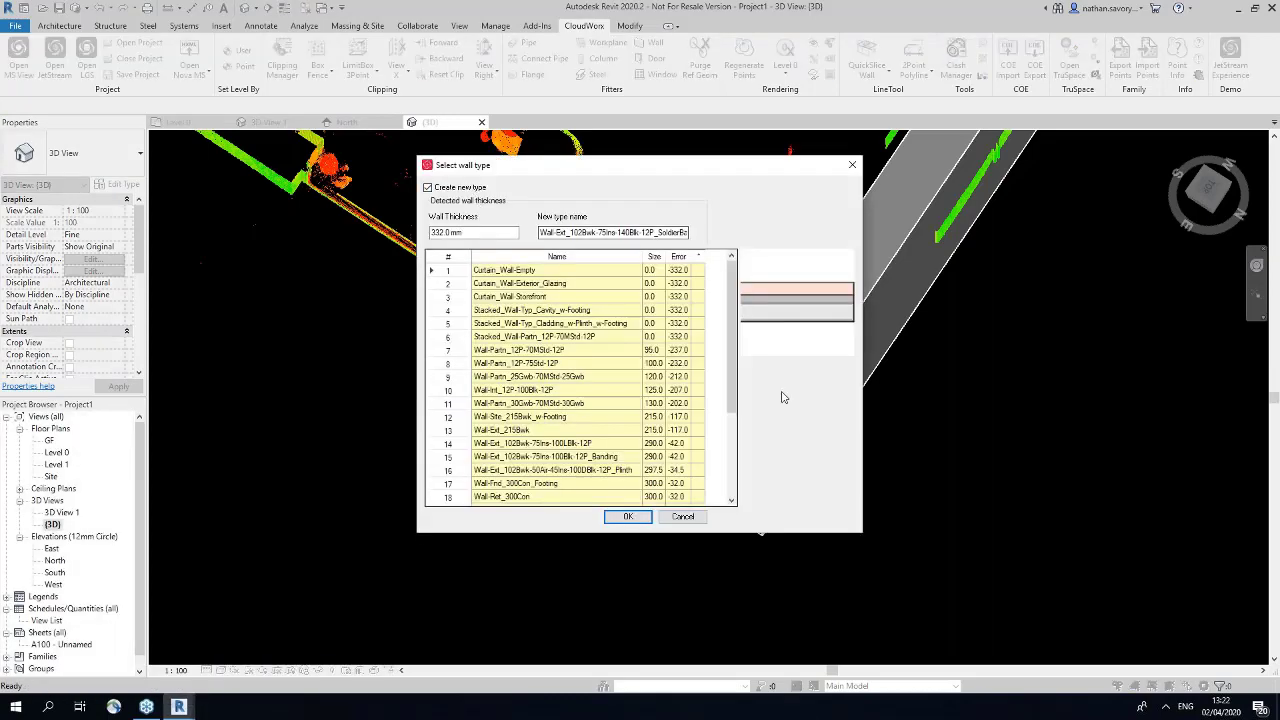
# Step: Create the fitted short east wall with a new wall type based on Deafult wall 350mm
pyautogui.moveTo(732, 372); pyautogui.dragTo(728, 462)
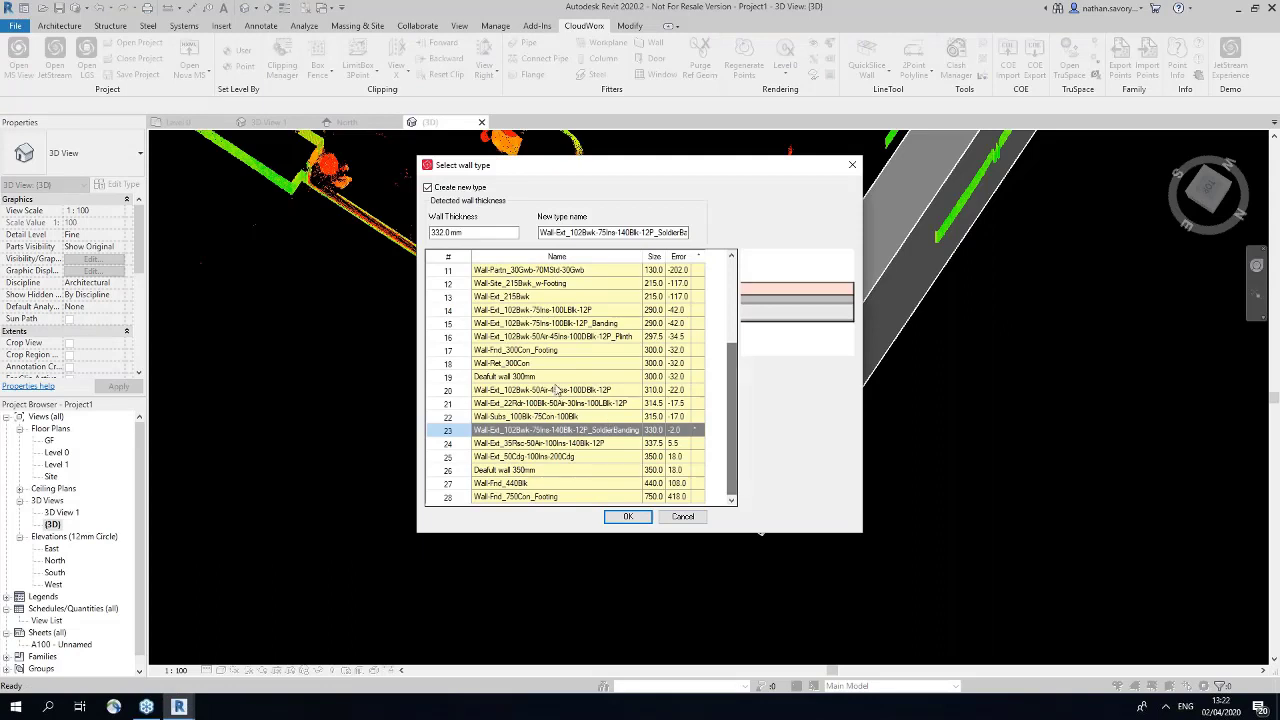
pyautogui.click(558, 377)
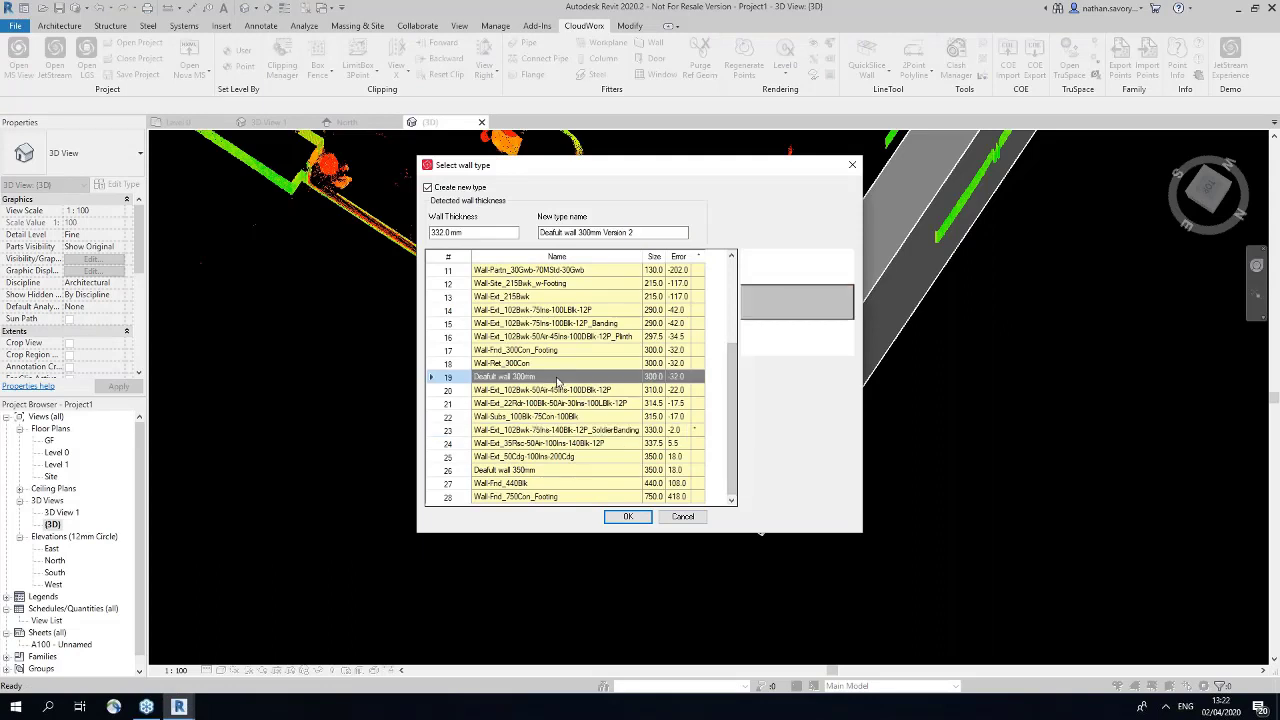
pyautogui.click(631, 470)
pyautogui.click(627, 517)
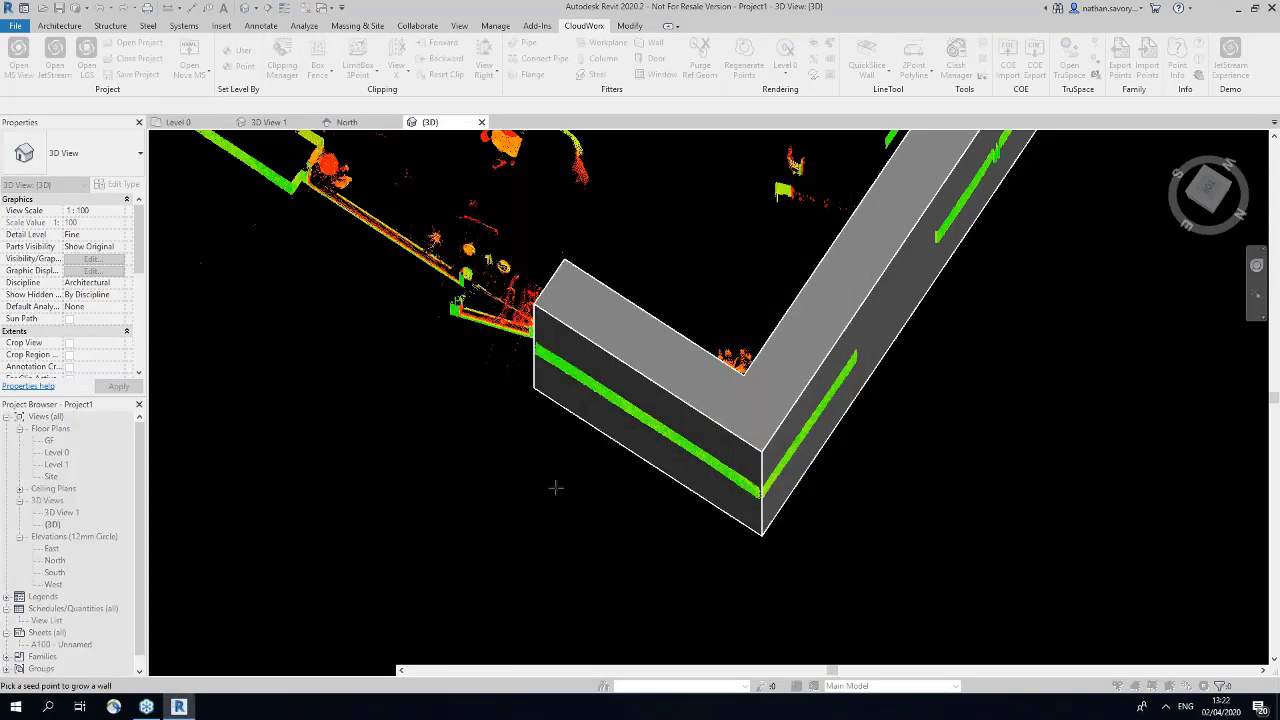
# Step: In top view, stretch the free end of the short east wall to the house's opposite outer corner in the point cloud
pyautogui.click(1208, 188)
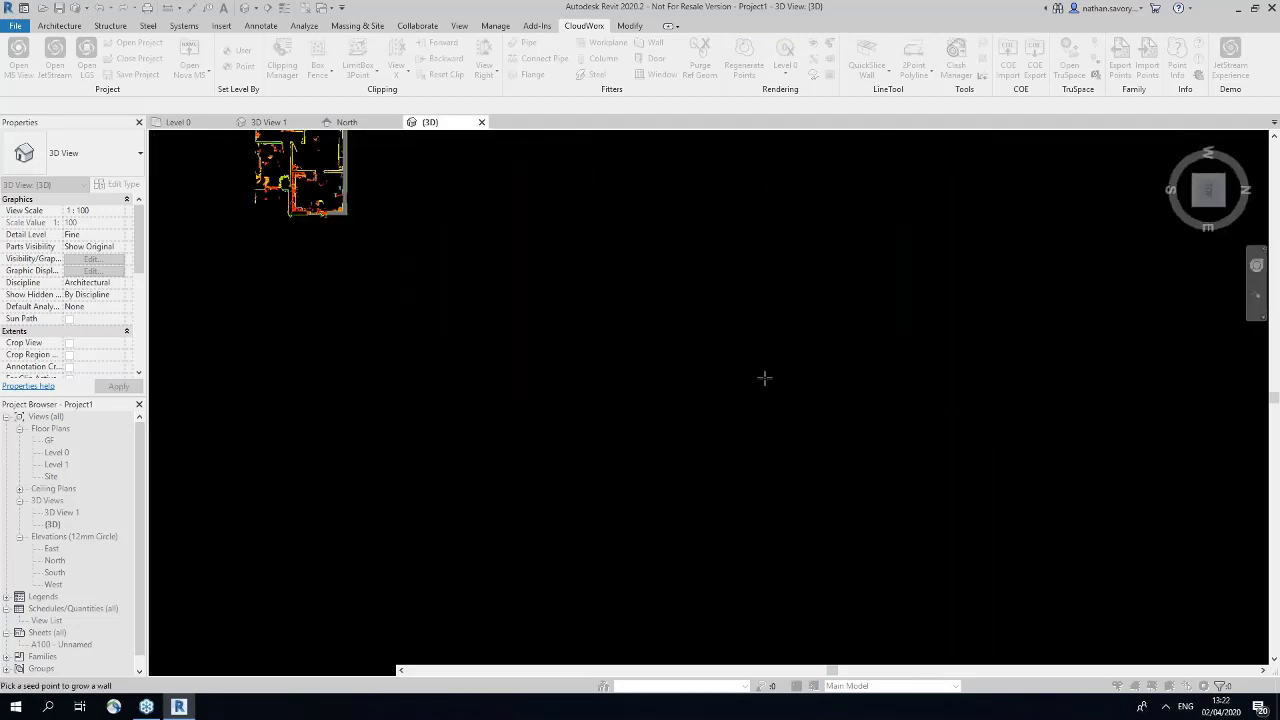
pyautogui.scroll(5, 840, 350)
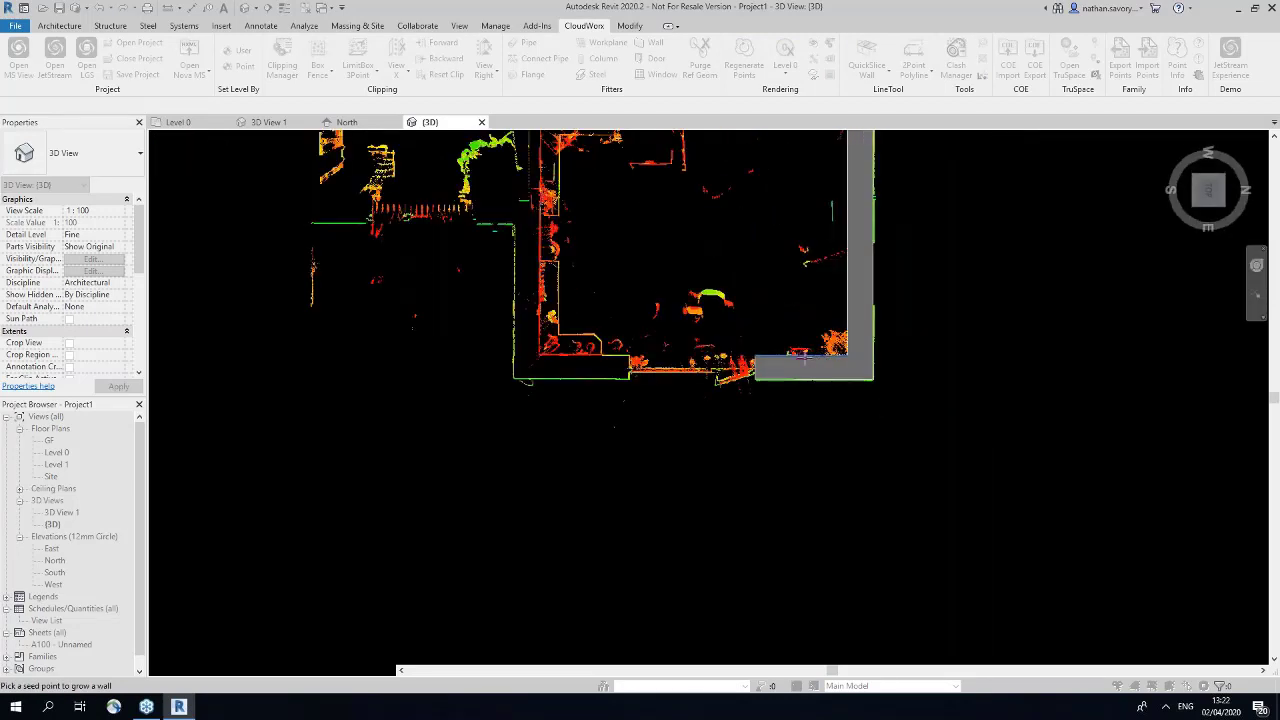
pyautogui.press('Escape')
pyautogui.click(798, 362)
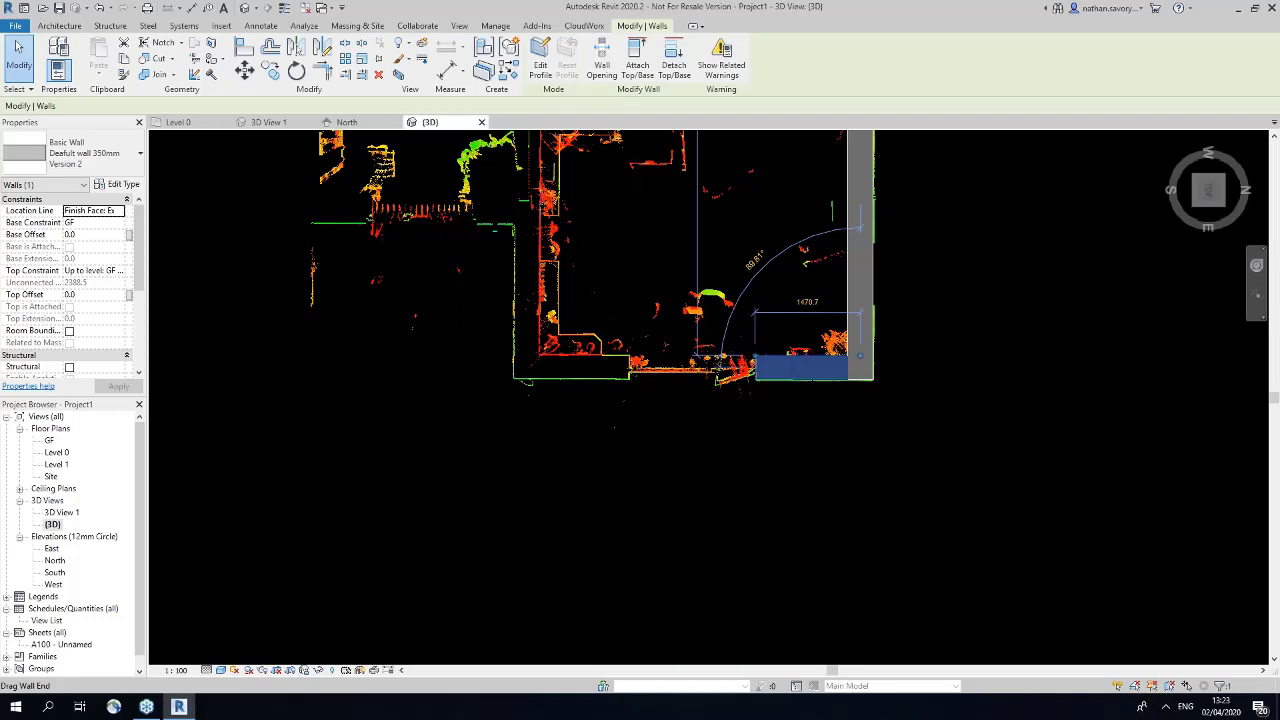
pyautogui.moveTo(512, 349); pyautogui.dragTo(514, 356)
pyautogui.scroll(1, 512, 349)
pyautogui.click(448, 464)
pyautogui.scroll(-3, 448, 464)
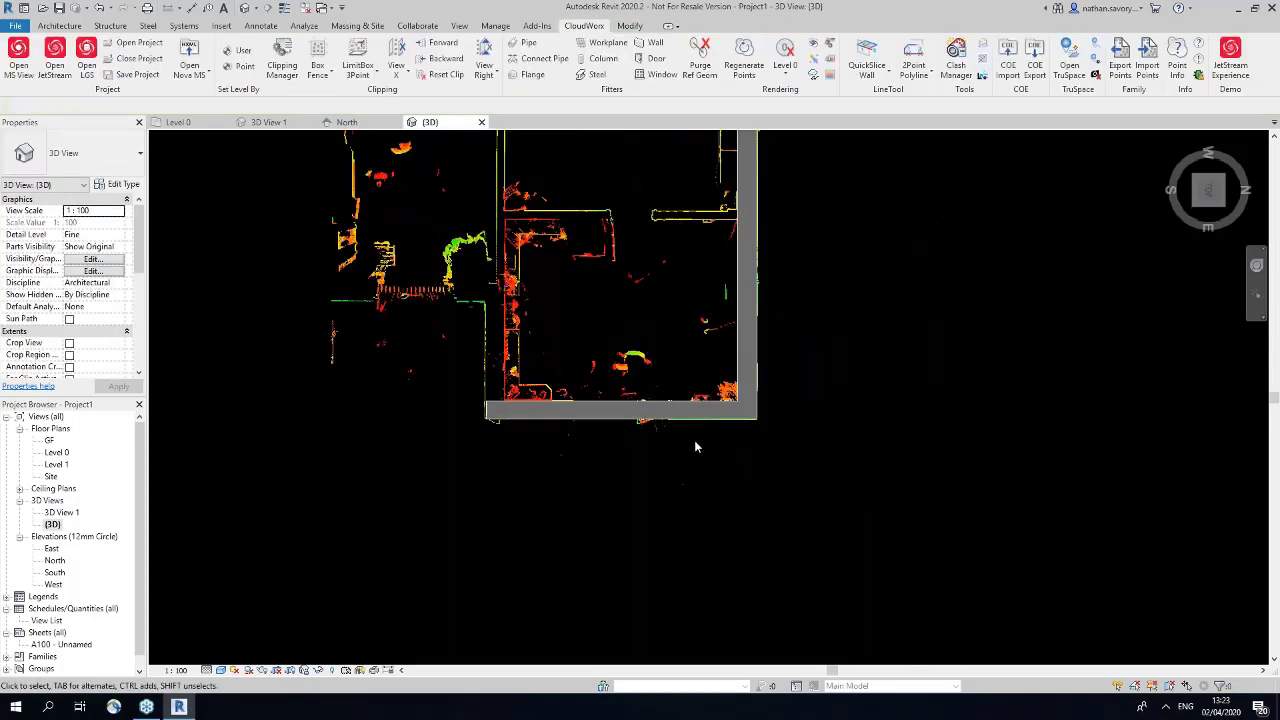
# Step: Hide the east and north walls in the view as individual elements
pyautogui.click(718, 411)
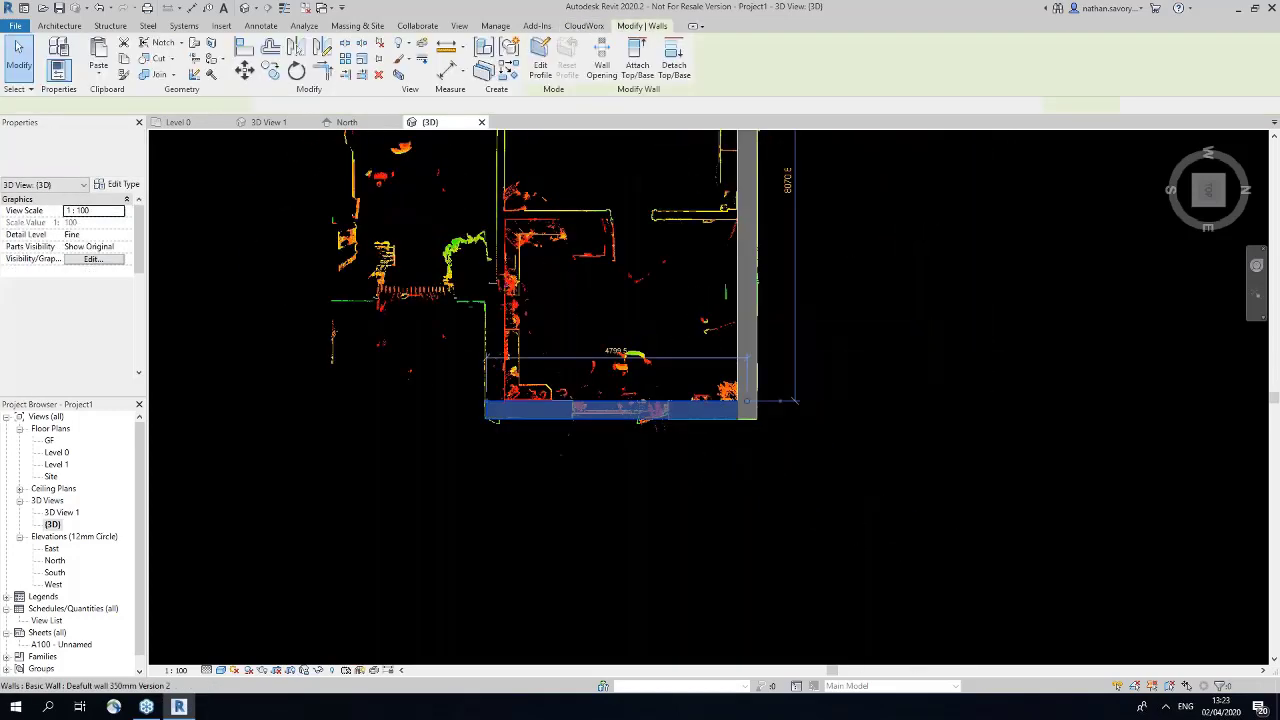
pyautogui.keyDown('ctrl'); pyautogui.click(755, 290); pyautogui.keyUp('ctrl')
pyautogui.rightClick(755, 294)
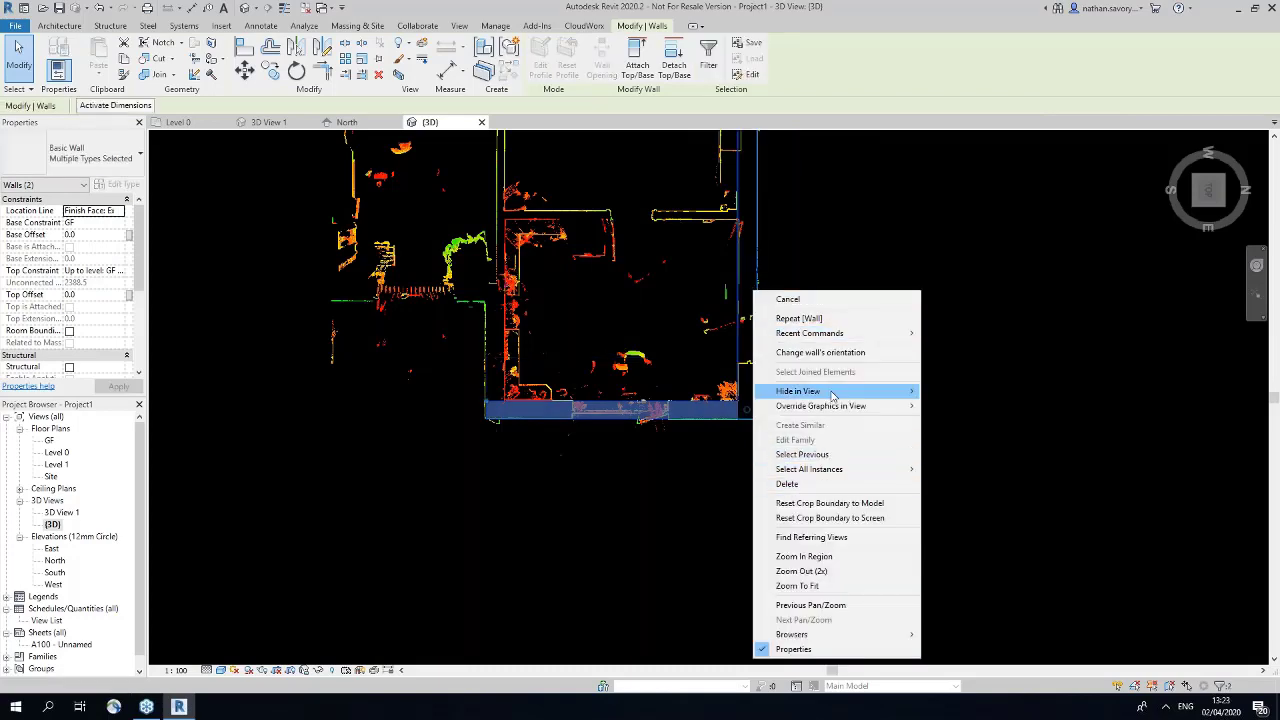
pyautogui.click(936, 391)
pyautogui.scroll(4, 762, 343)
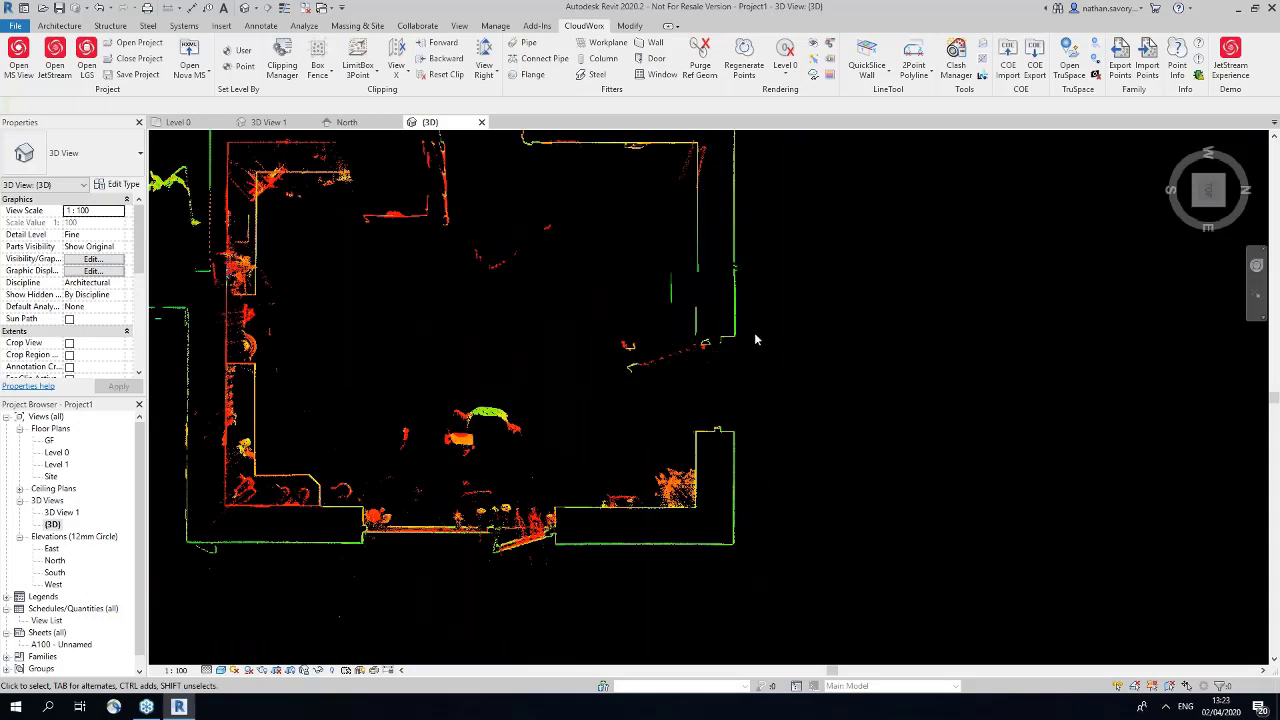
# Step: Clip the point cloud with a box fence around the door opening in the north wall
pyautogui.scroll(3, 740, 340)
pyautogui.scroll(-2, 683, 325)
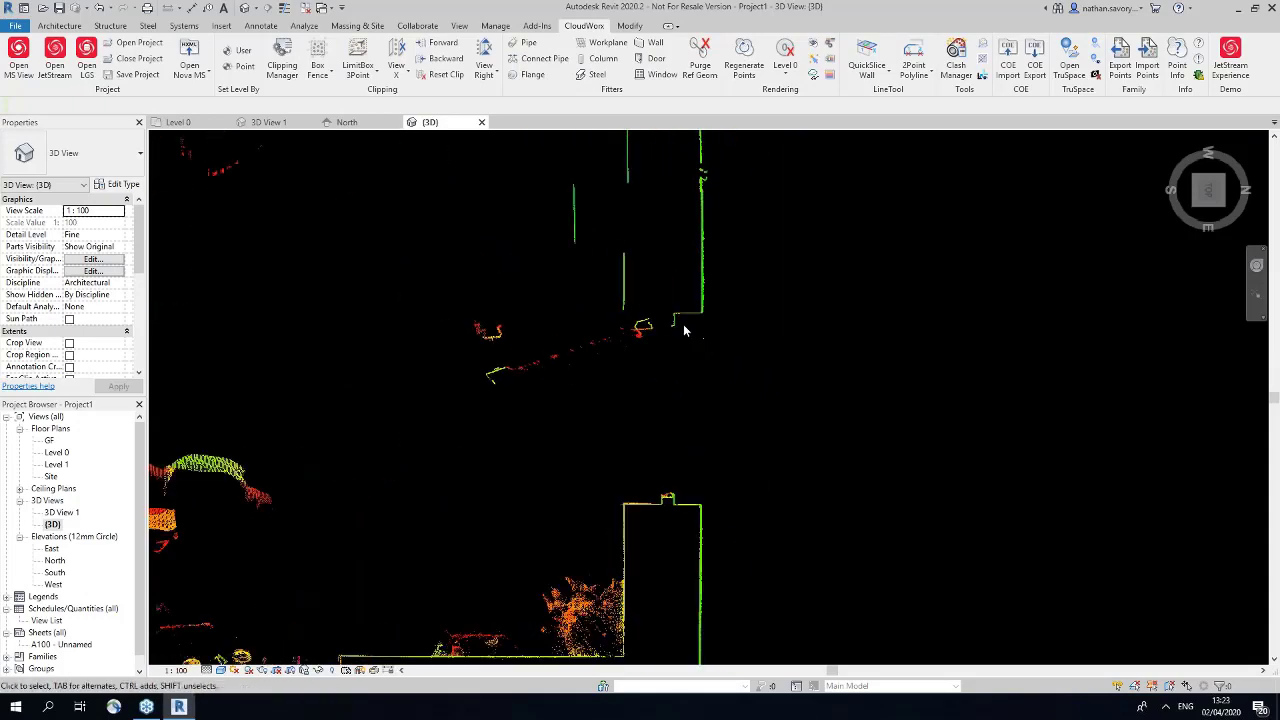
pyautogui.moveTo(654, 308); pyautogui.dragTo(664, 311, button='middle')
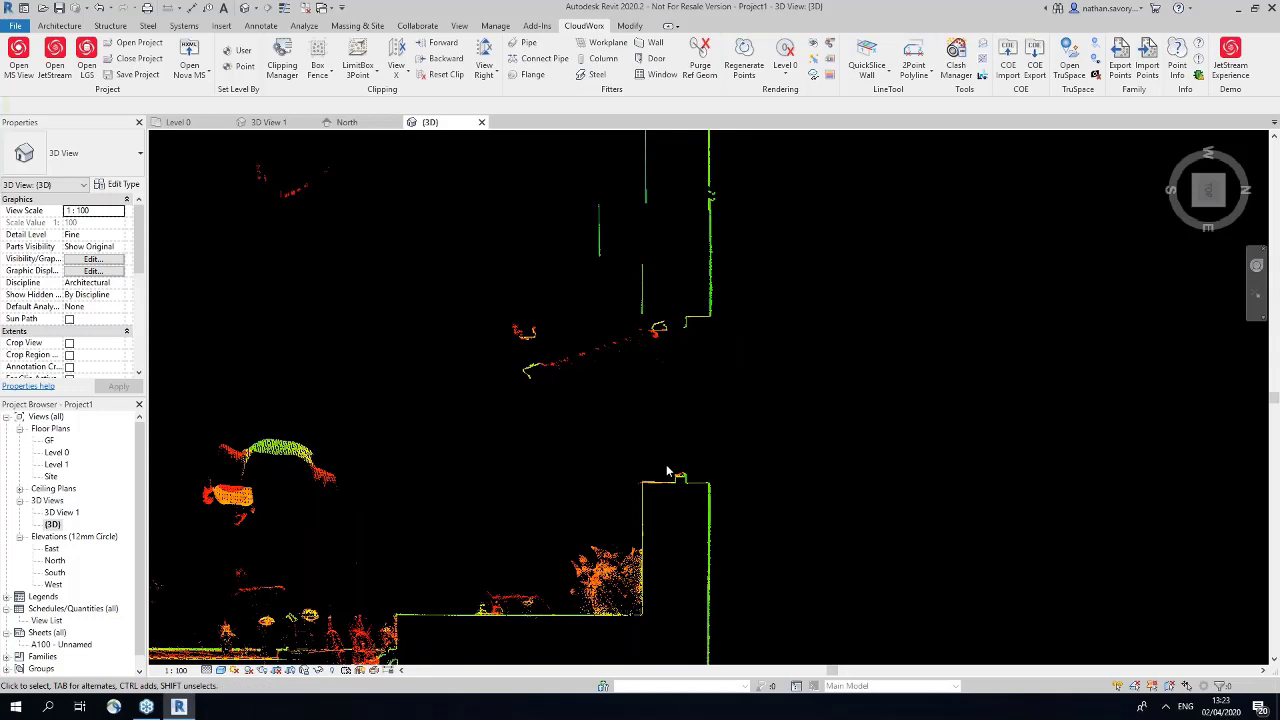
pyautogui.click(318, 72)
pyautogui.click(335, 94)
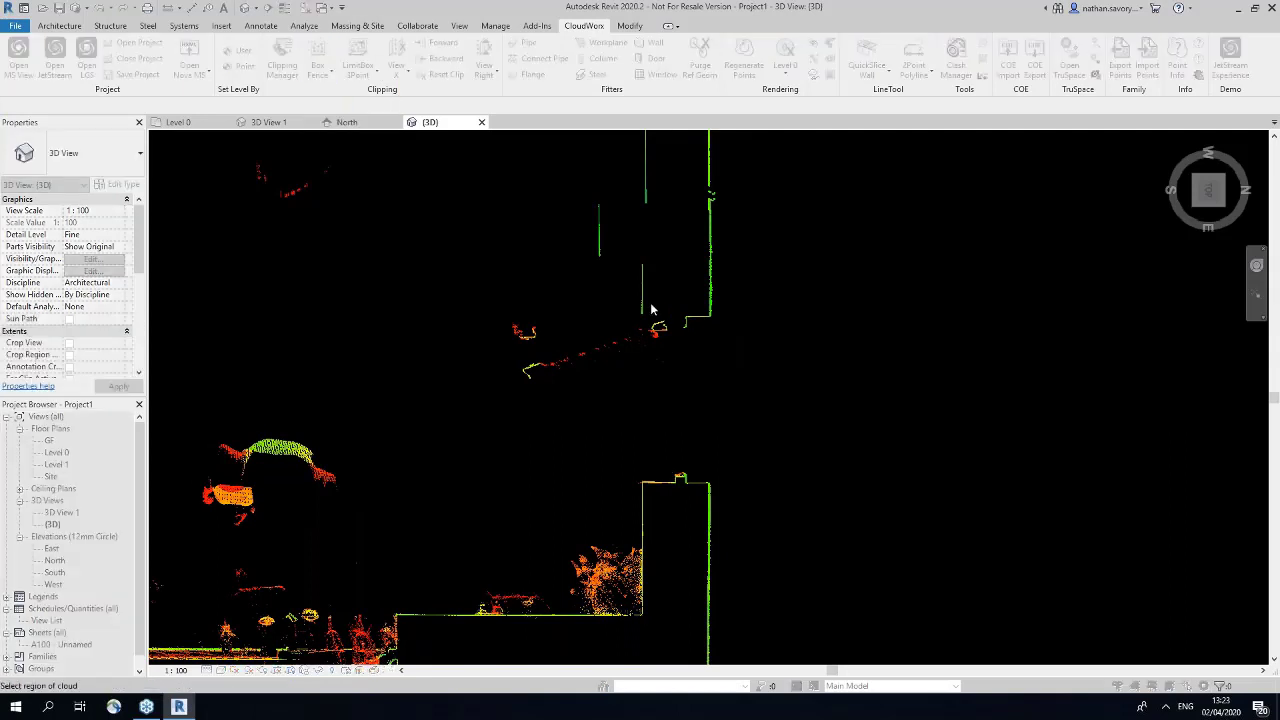
pyautogui.moveTo(651, 310); pyautogui.dragTo(703, 493)
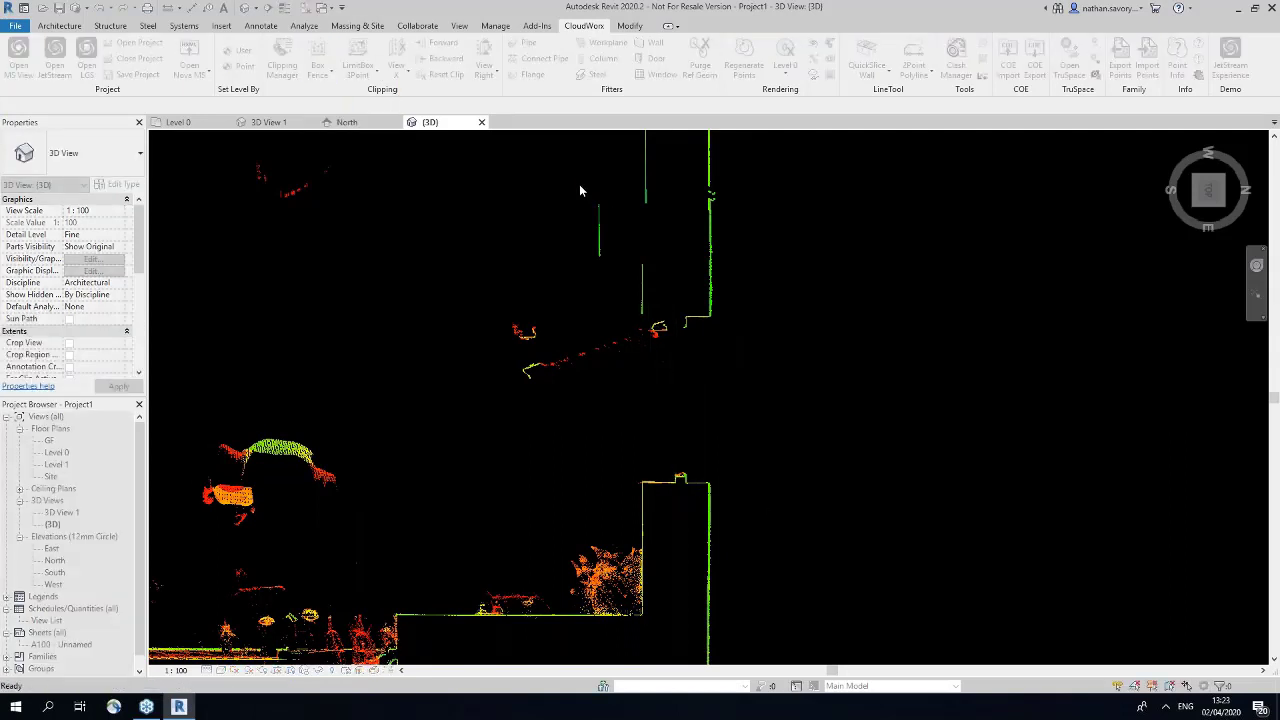
# Step: Rename the new fence clipping as door and disable it in the Clipping Manager
pyautogui.click(282, 65)
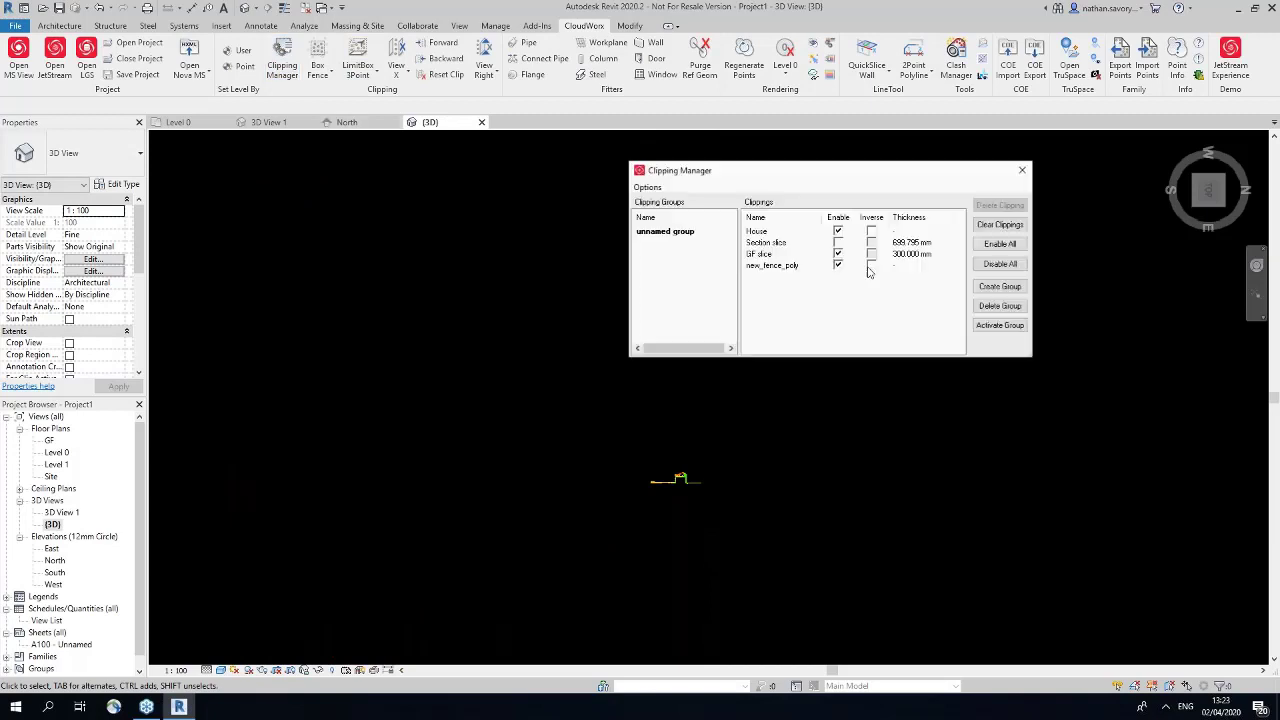
pyautogui.doubleClick(807, 265)
pyautogui.write('door')
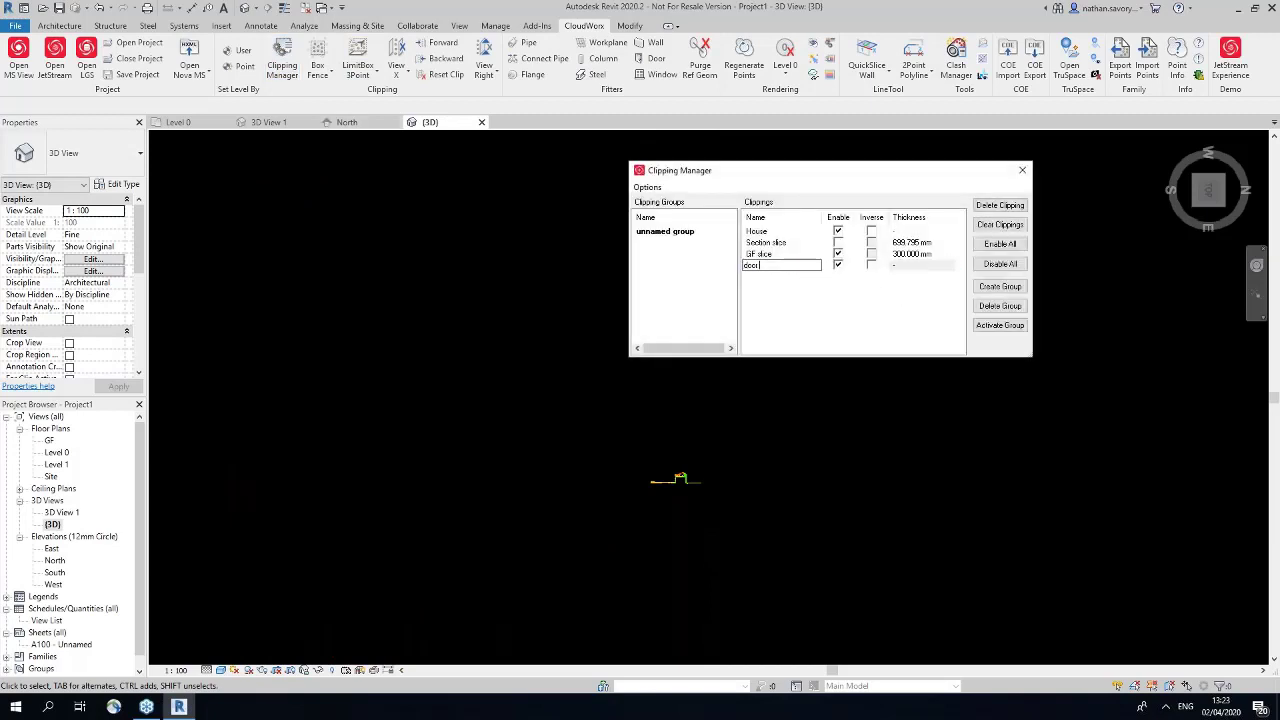
pyautogui.click(841, 301)
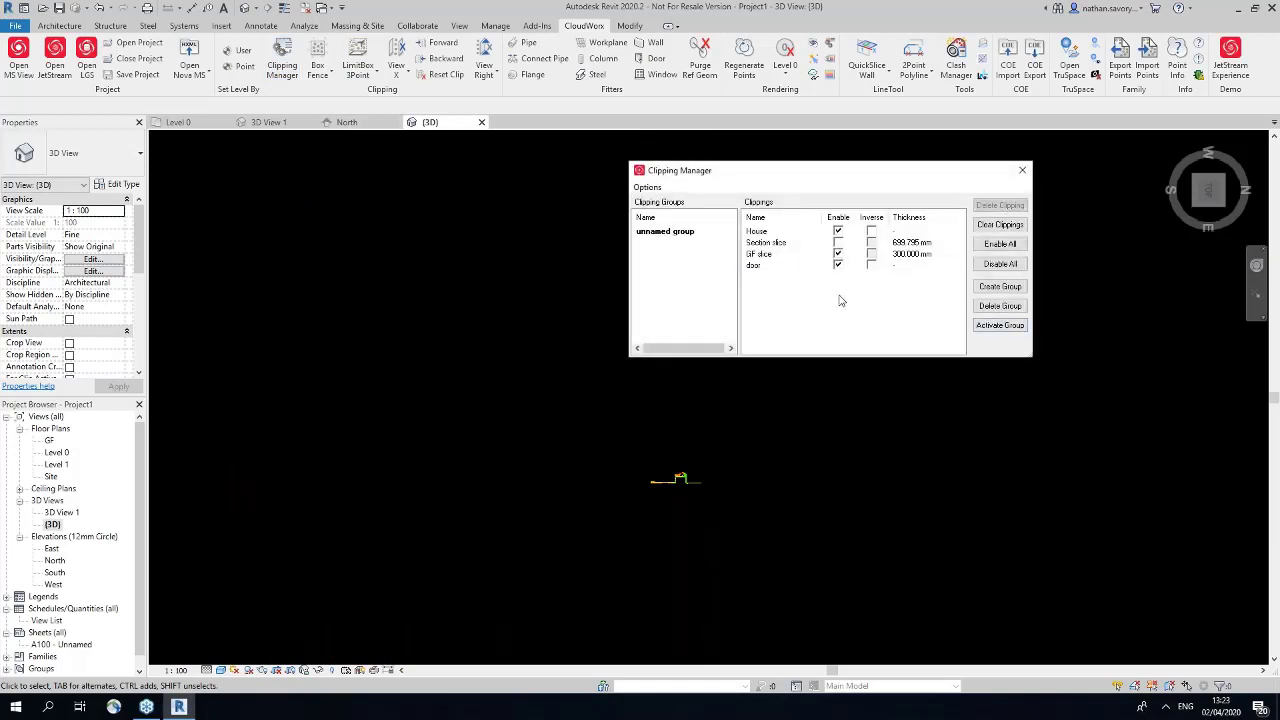
pyautogui.click(838, 266)
pyautogui.click(838, 266)
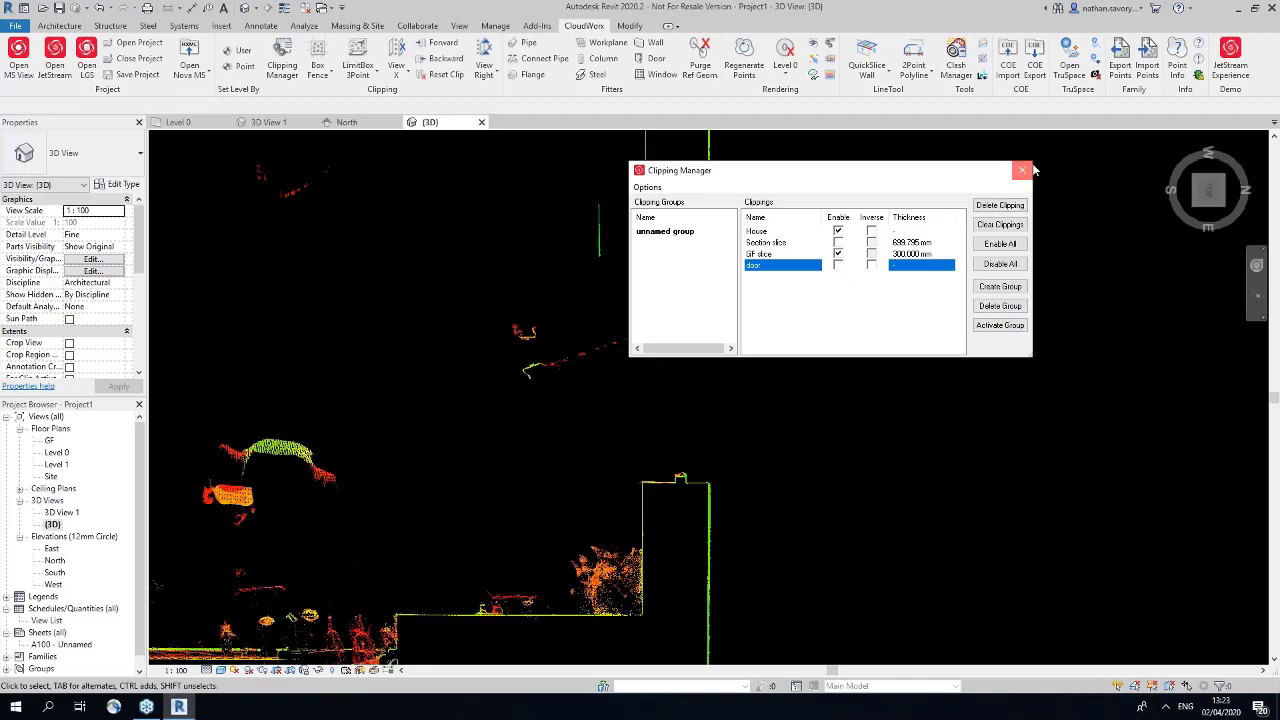
pyautogui.click(1022, 170)
# Step: Clip the point cloud with a box fence around the window opening in the east wall
pyautogui.scroll(3, 652, 484)
pyautogui.scroll(1, 652, 484)
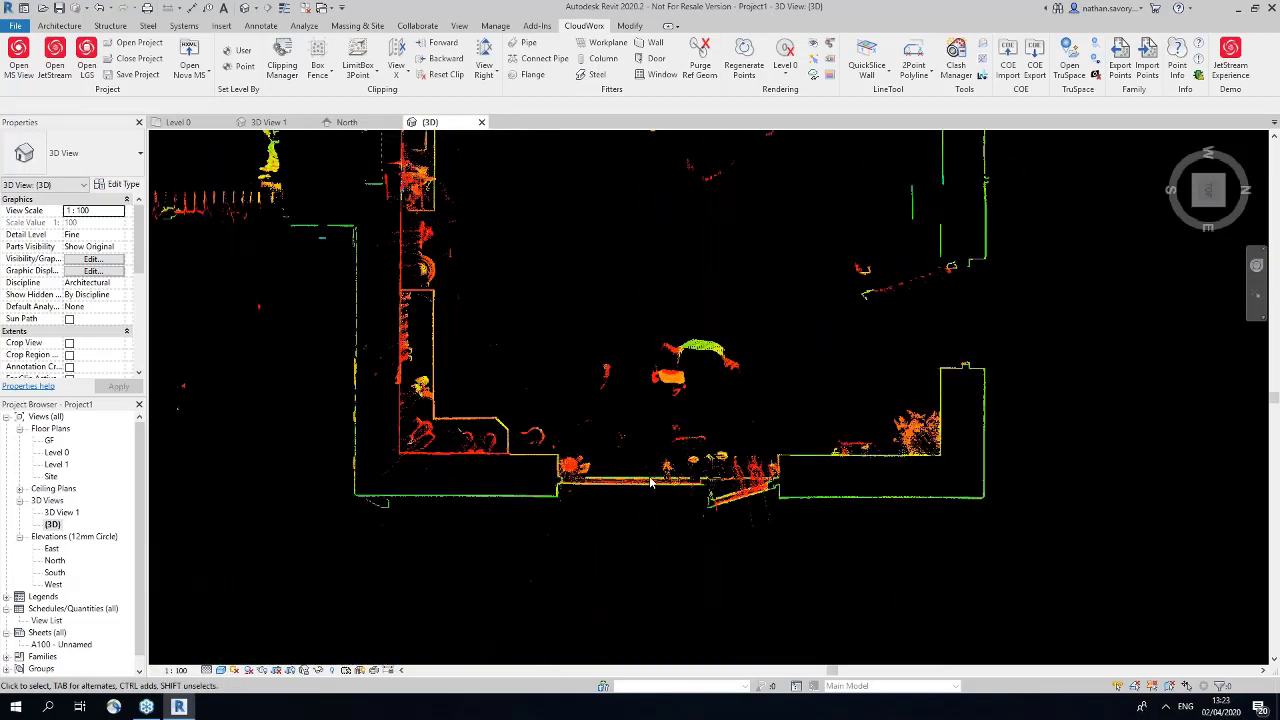
pyautogui.click(318, 70)
pyautogui.click(323, 97)
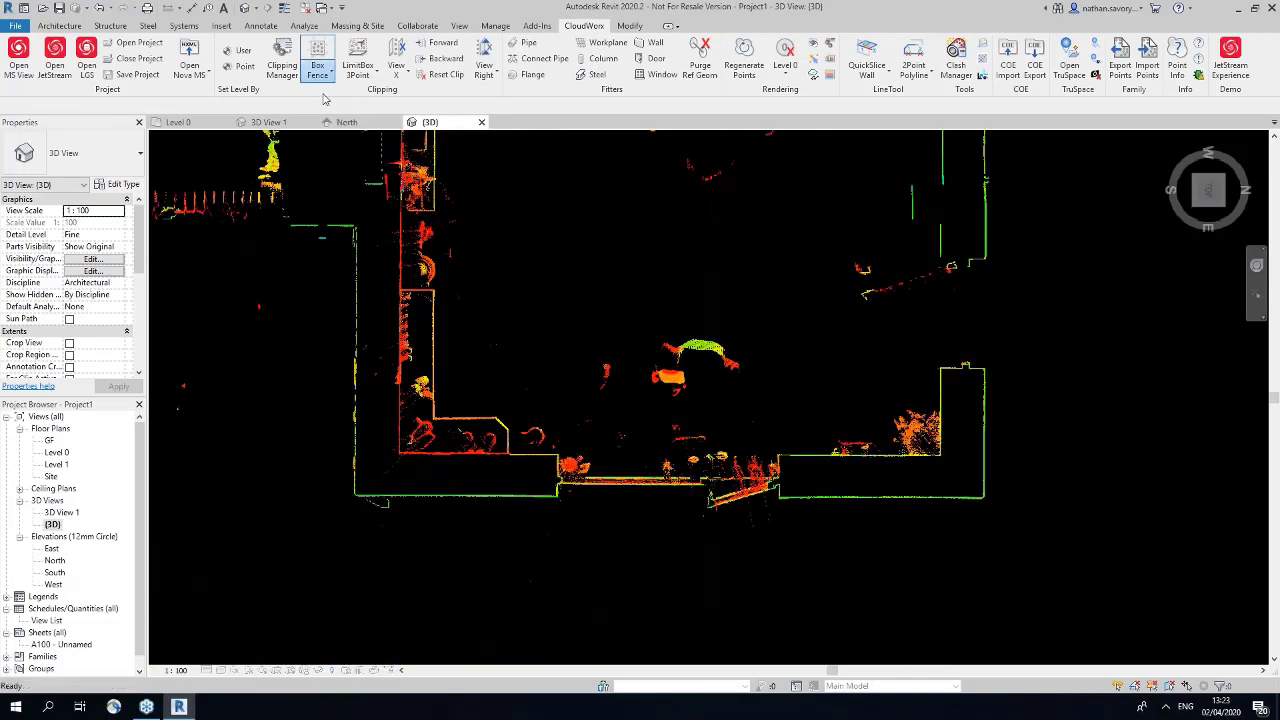
pyautogui.click(543, 461)
pyautogui.click(793, 493)
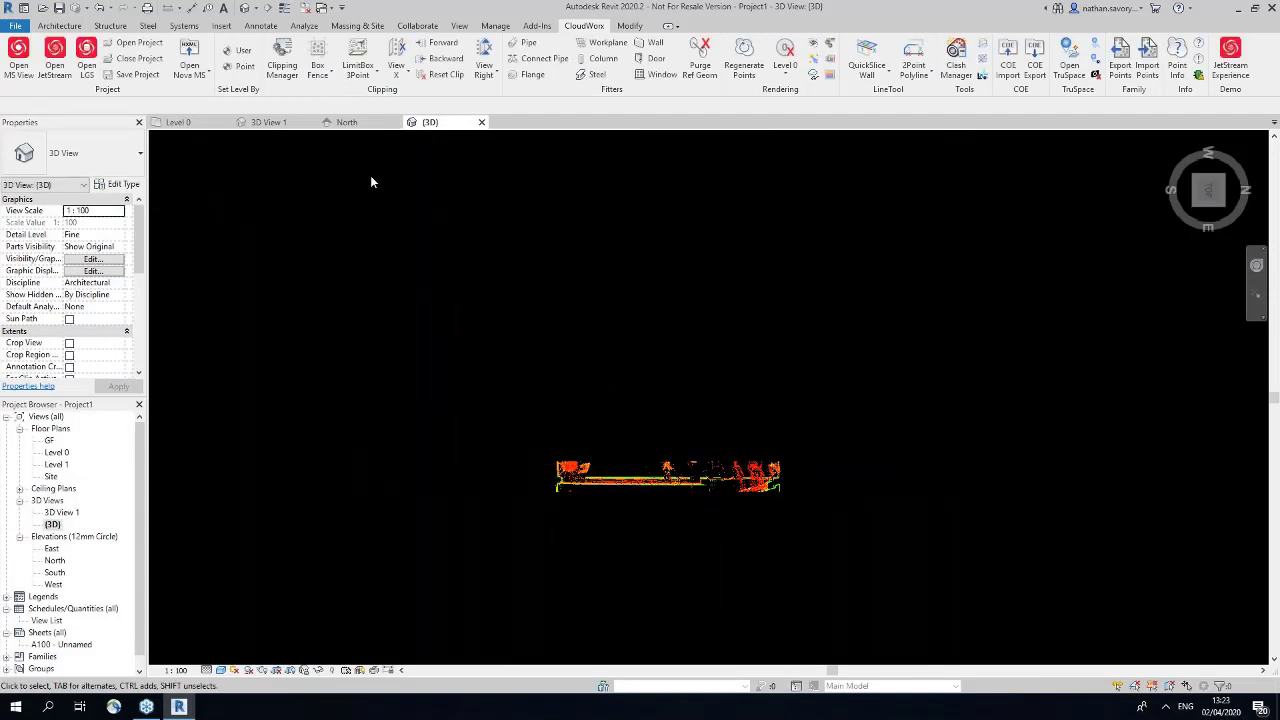
# Step: Rename the new window fence clipping as Window and disable it in the Clipping Manager
pyautogui.click(282, 60)
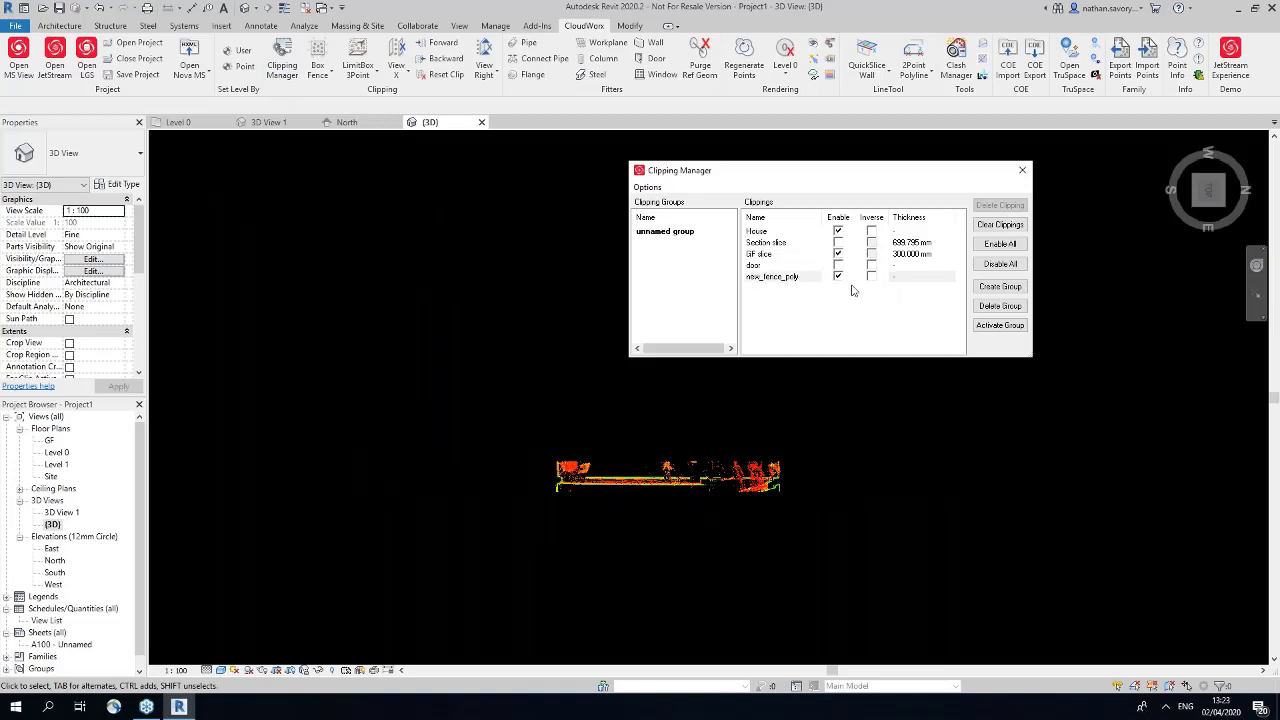
pyautogui.click(838, 276)
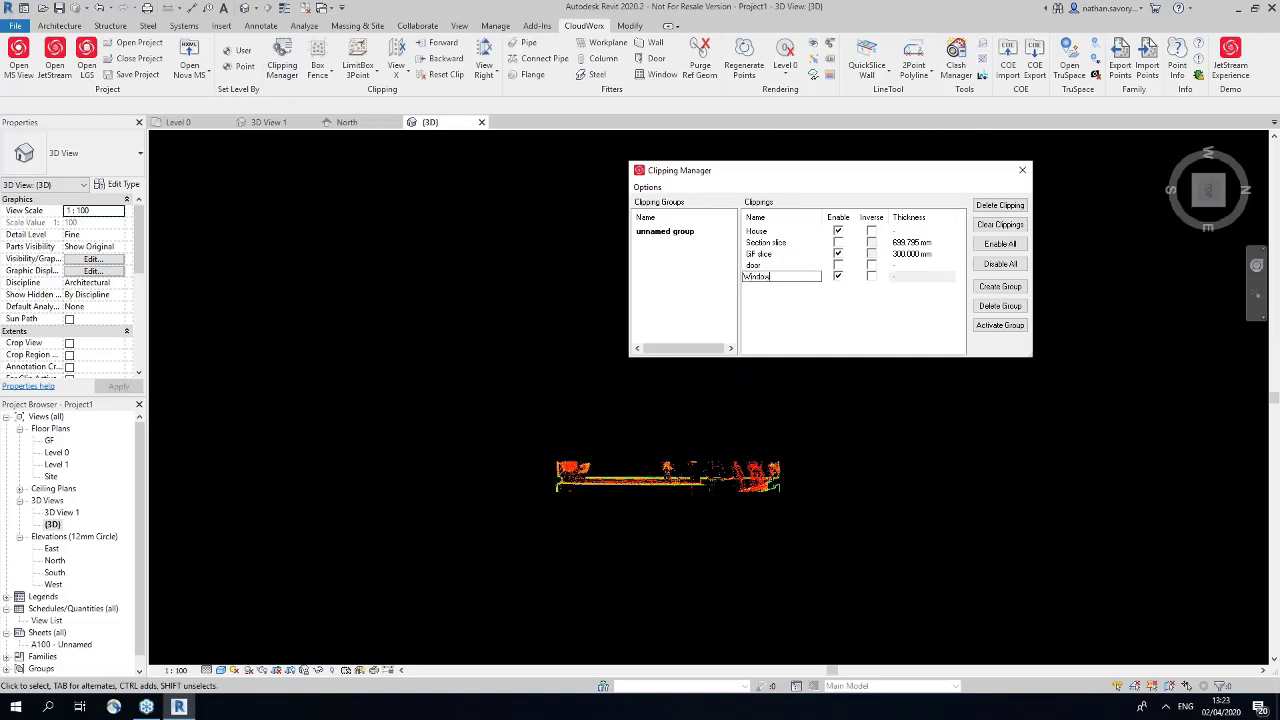
pyautogui.click(787, 336)
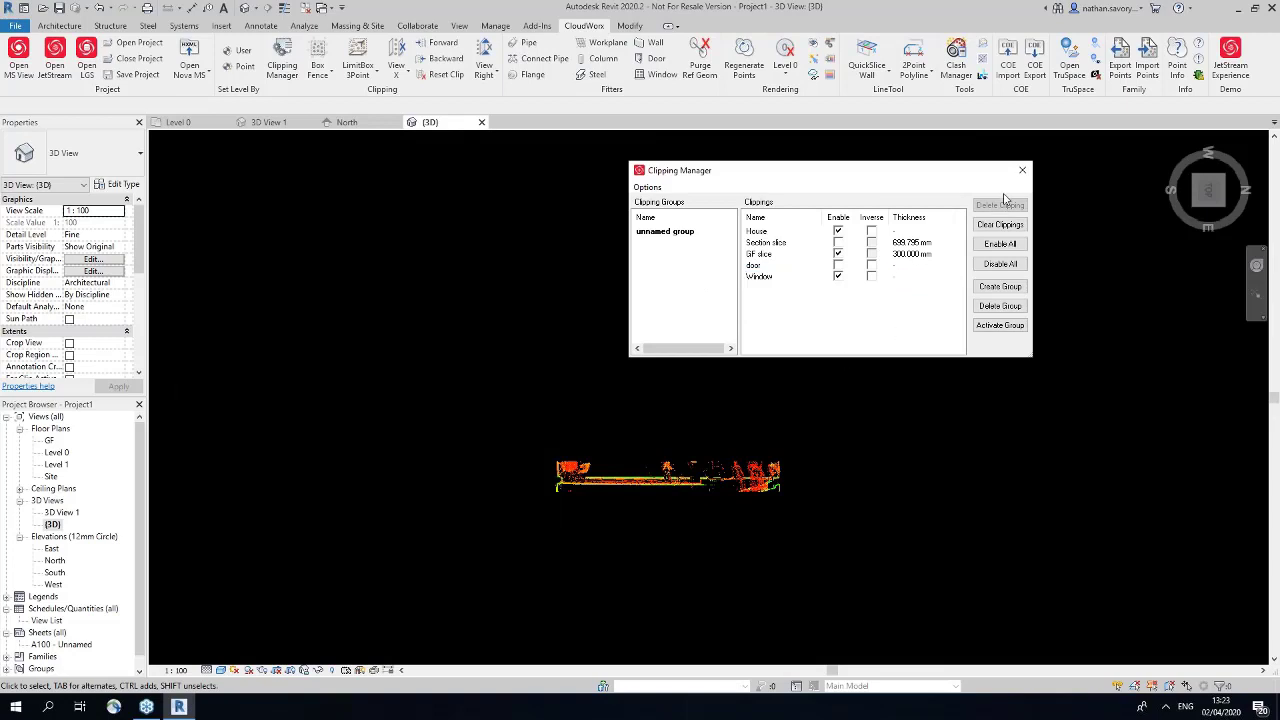
pyautogui.click(839, 277)
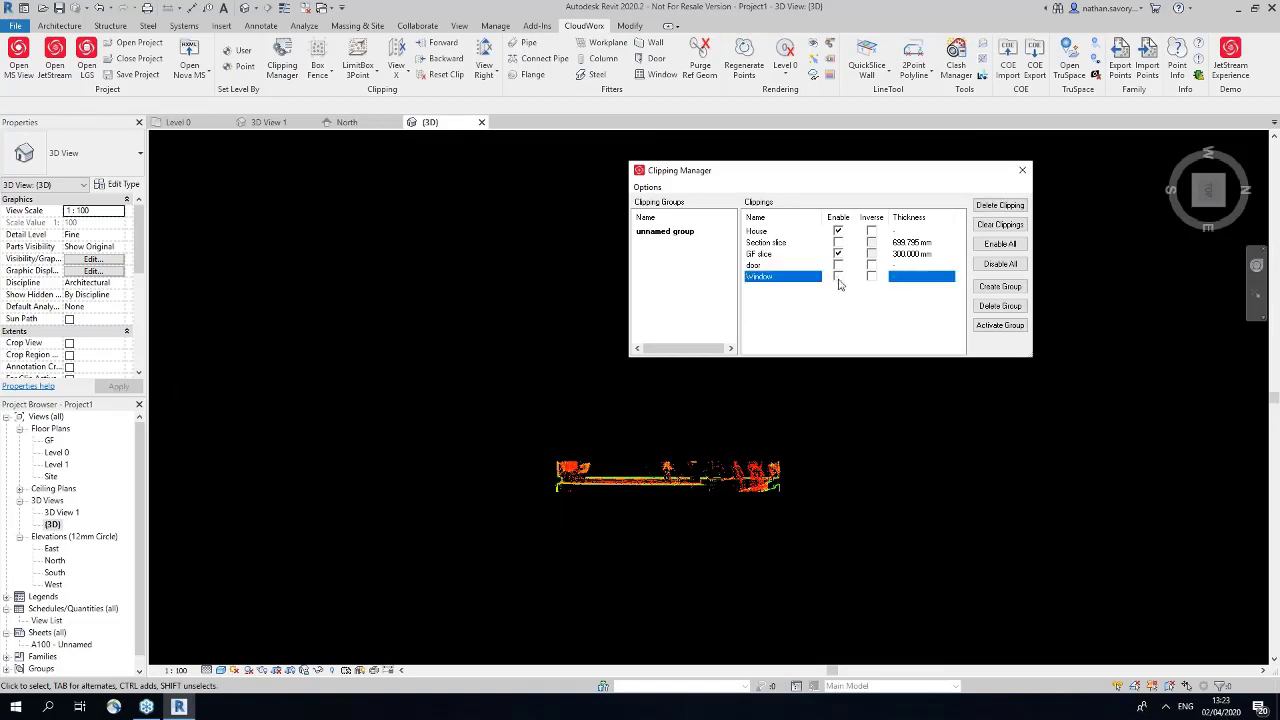
pyautogui.click(1022, 170)
# Step: Reveal the hidden elements and unhide the north and east walls in the view
pyautogui.click(333, 670)
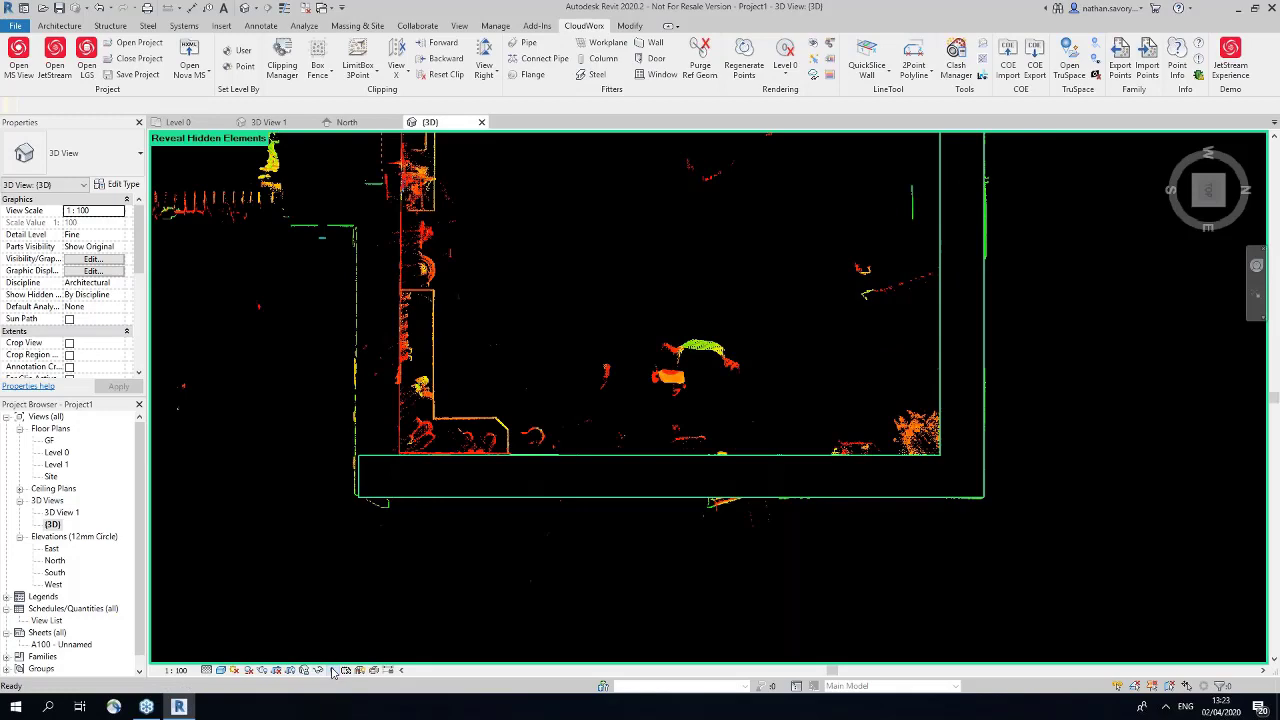
pyautogui.click(503, 460)
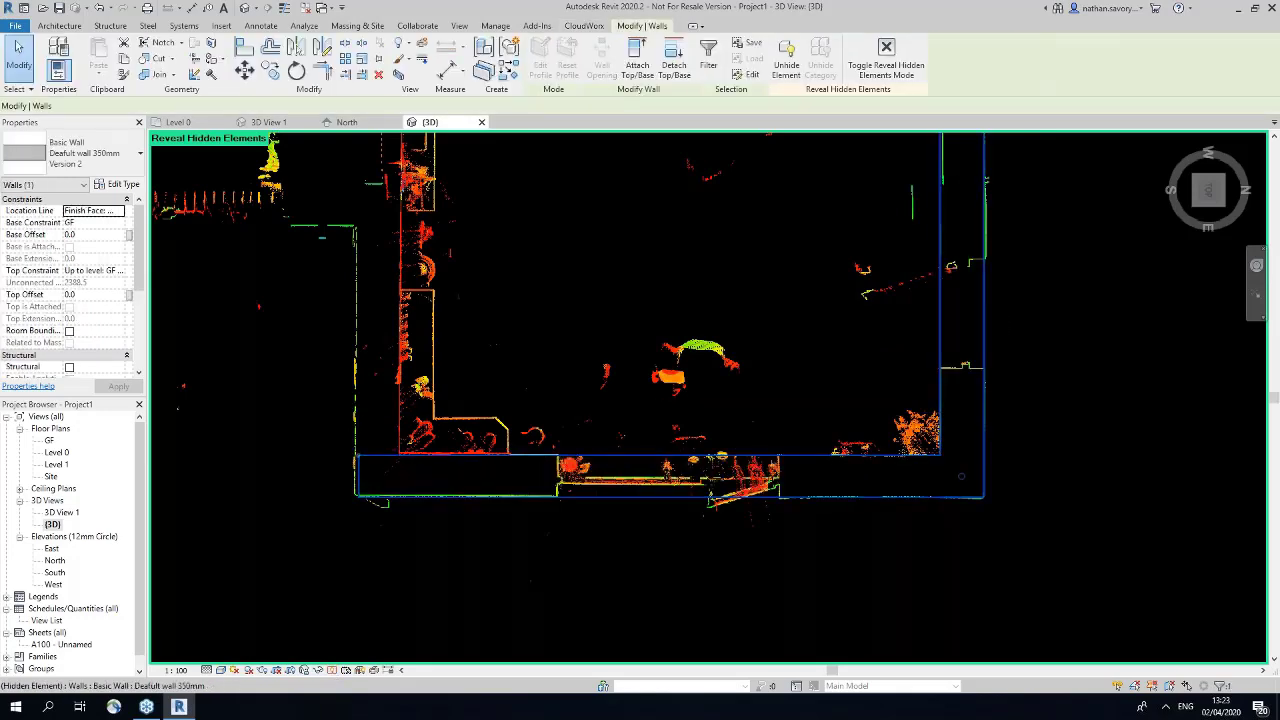
pyautogui.rightClick(941, 311)
pyautogui.moveTo(1006, 428)
pyautogui.click(1144, 426)
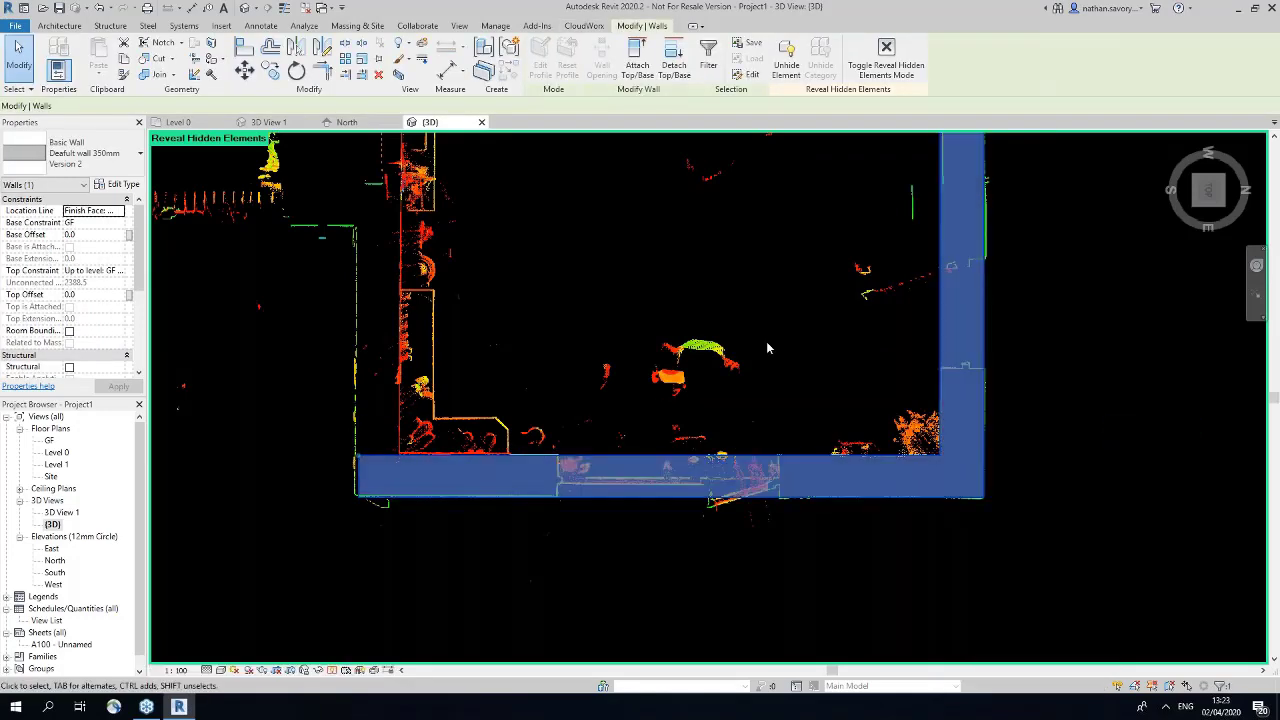
pyautogui.click(505, 350)
# Step: Orient the 3D view to face the north wall and turn off Reveal Hidden Elements mode
pyautogui.scroll(-2, 510, 349)
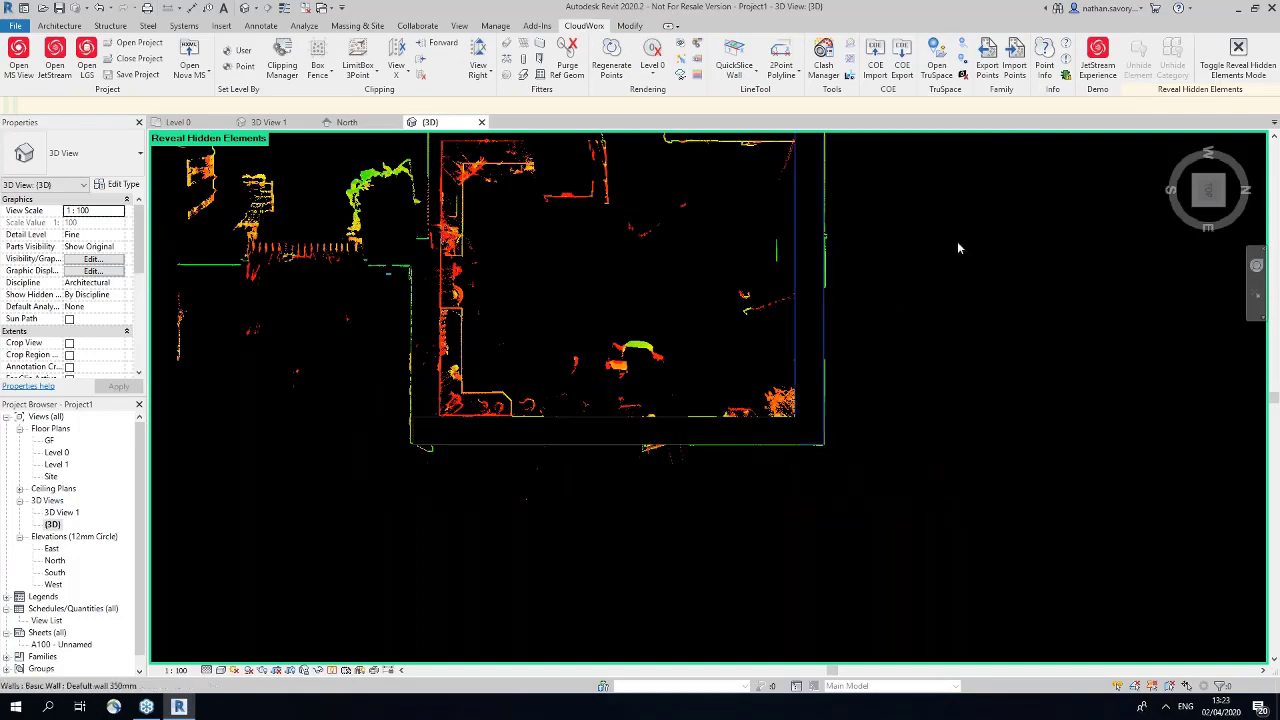
pyautogui.moveTo(960, 249); pyautogui.dragTo(866, 319, button='middle')
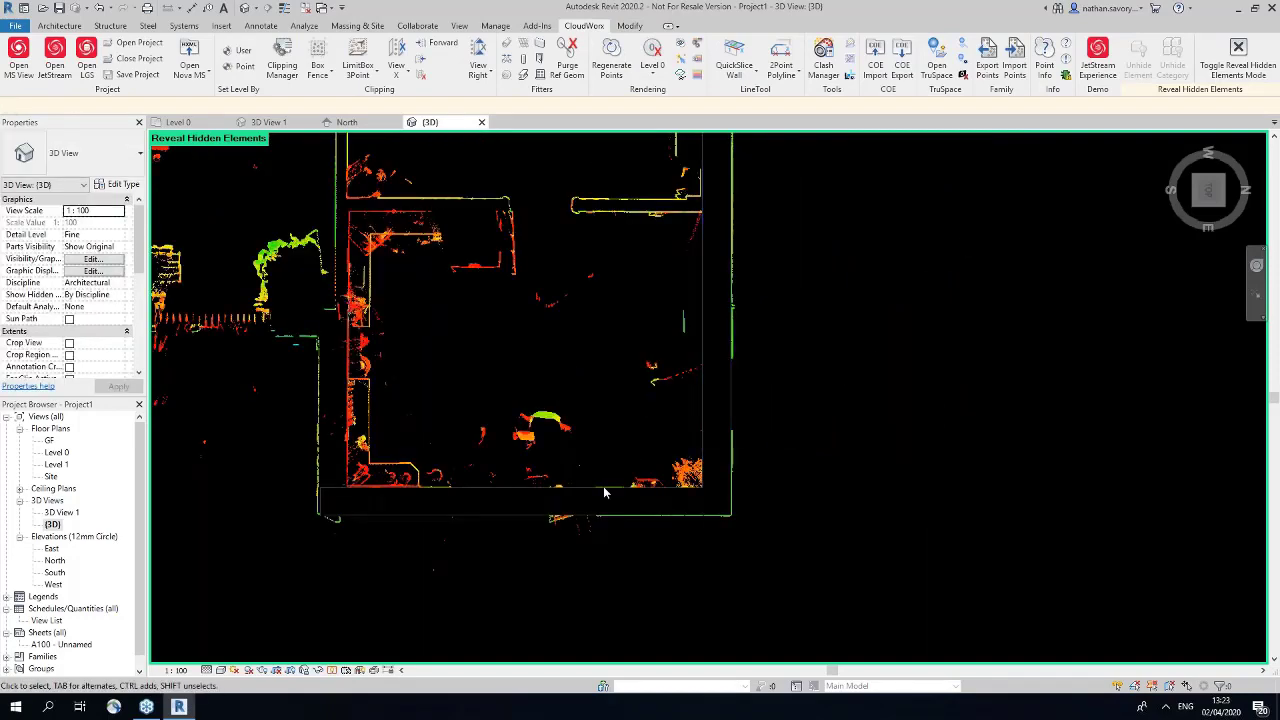
pyautogui.scroll(-2, 868, 418)
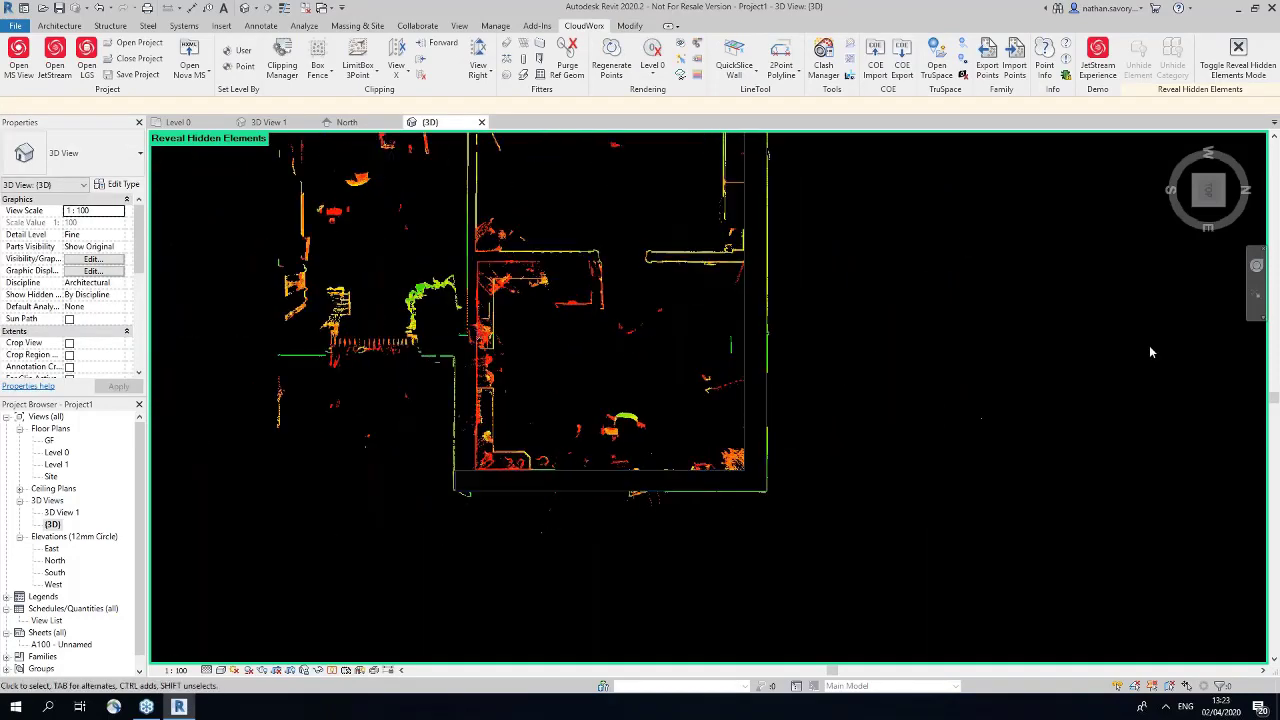
pyautogui.click(1240, 191)
pyautogui.scroll(8, 705, 420)
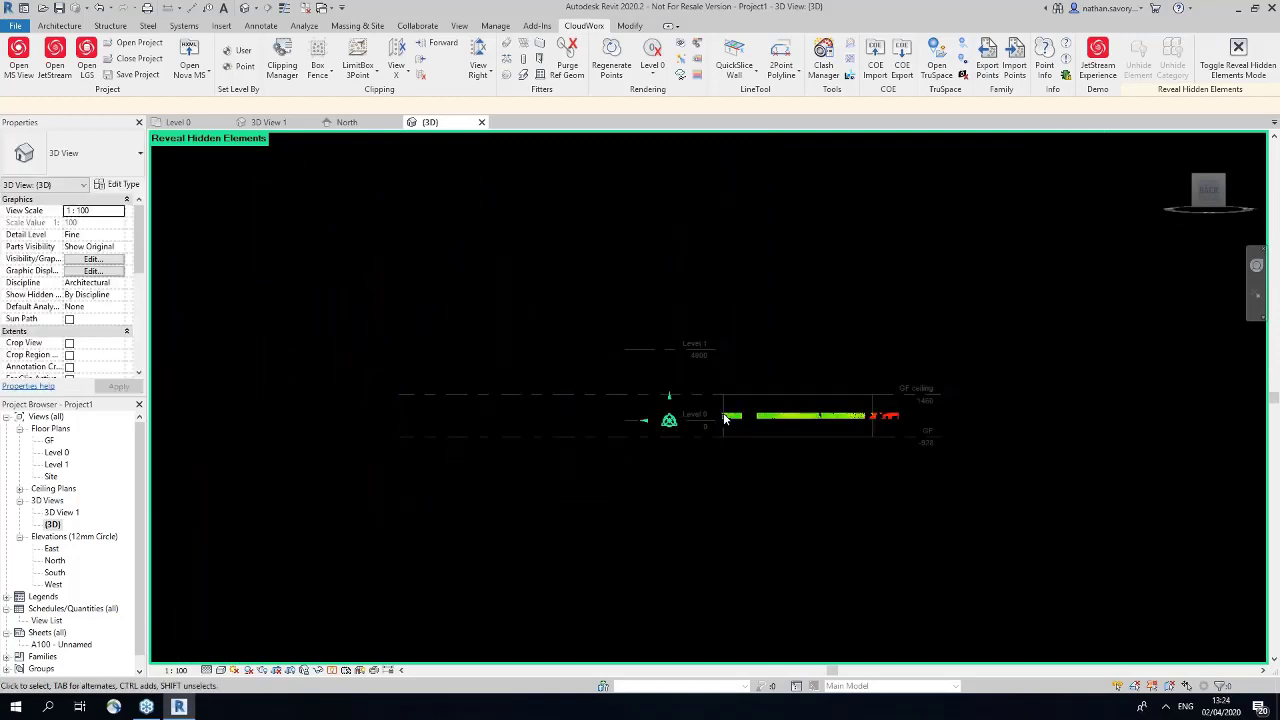
pyautogui.click(746, 344)
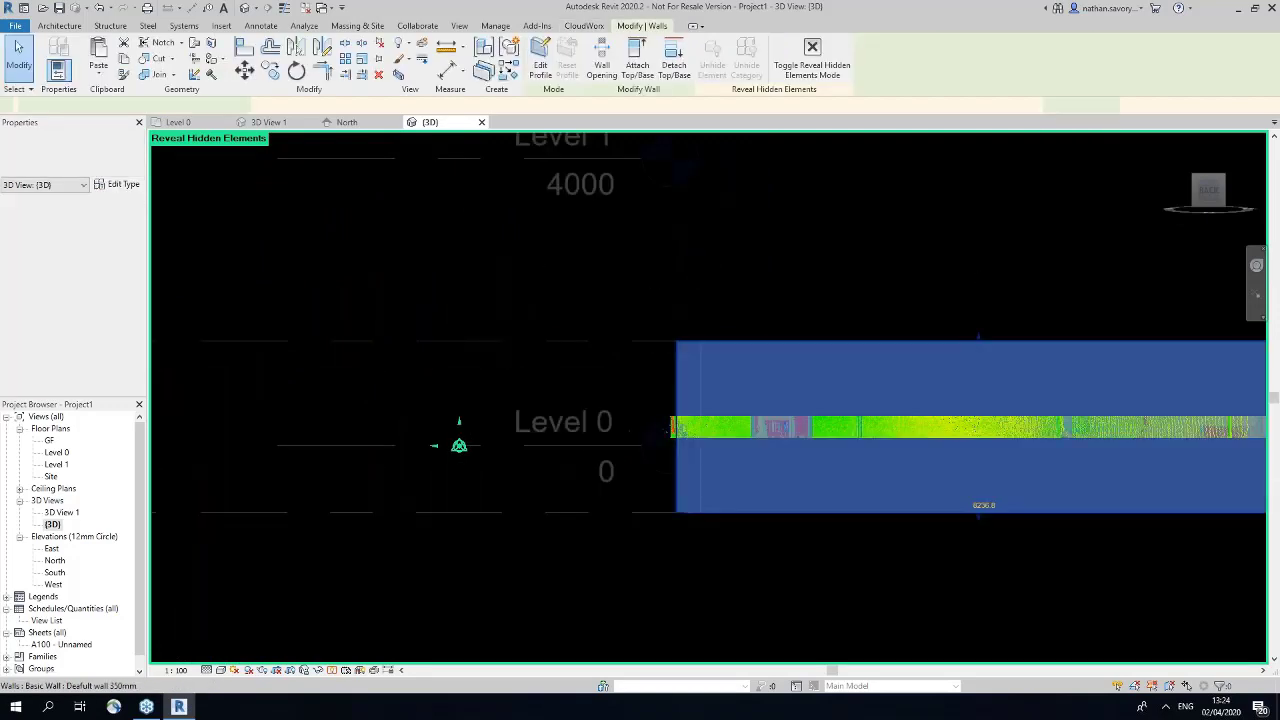
pyautogui.click(344, 592)
pyautogui.click(343, 669)
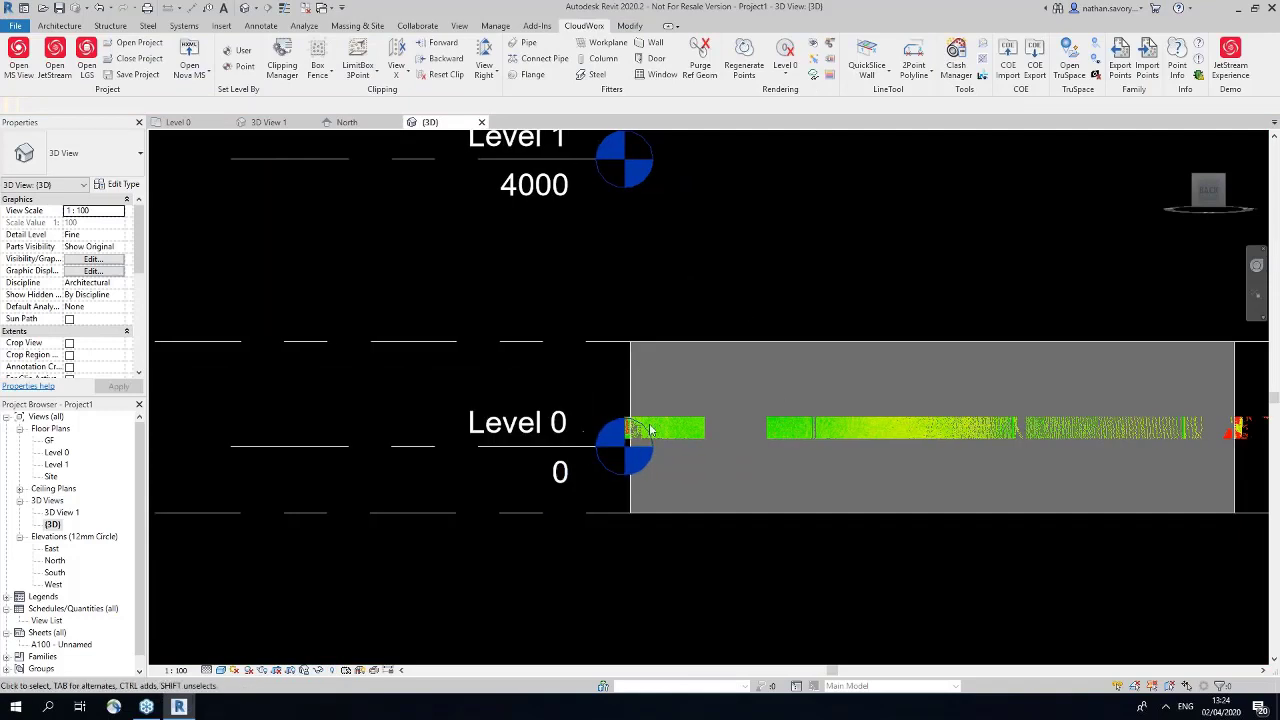
# Step: Disable the GF slice clipping, enable the door clipping, and select the north wall to show the scanned door opening
pyautogui.click(282, 62)
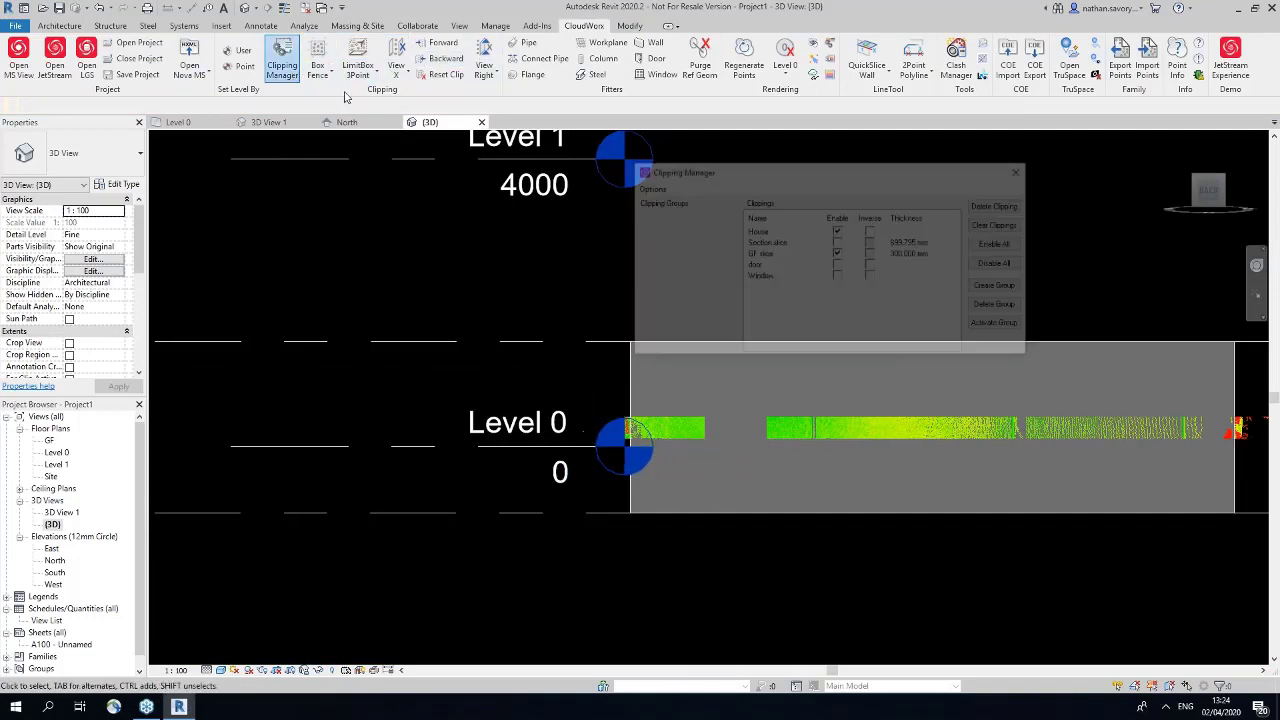
pyautogui.click(838, 254)
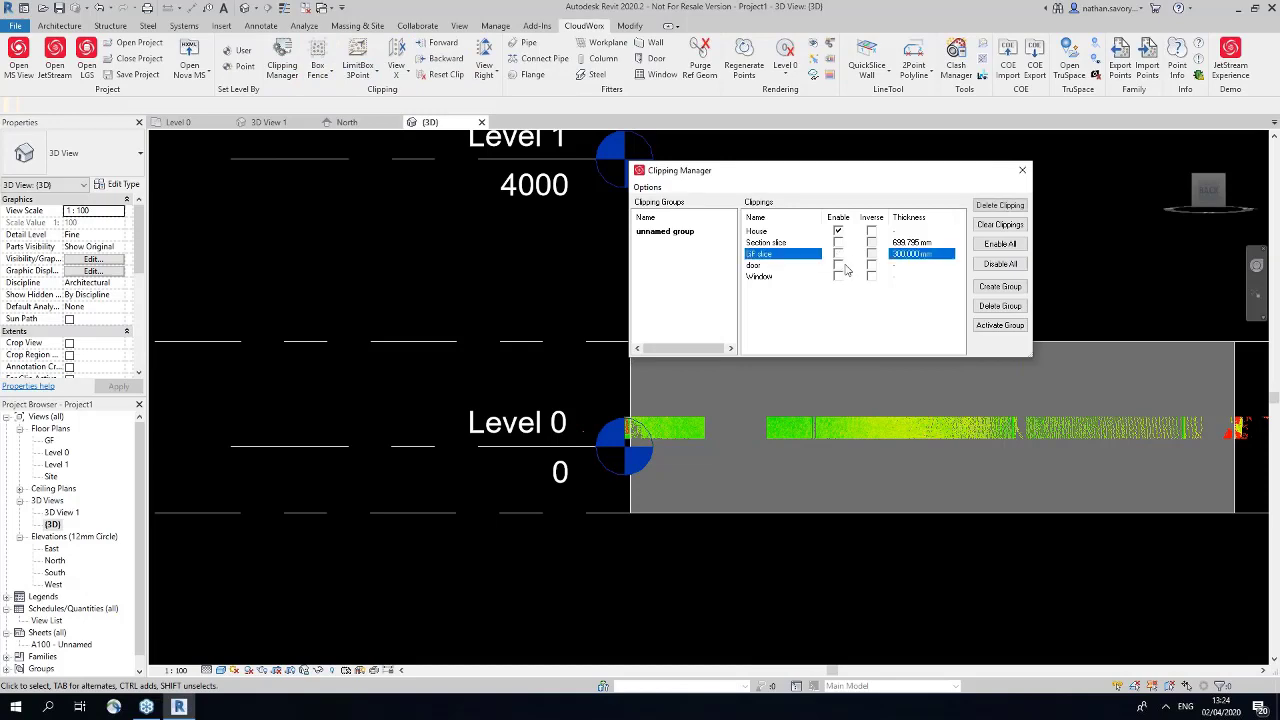
pyautogui.click(841, 266)
pyautogui.click(1022, 170)
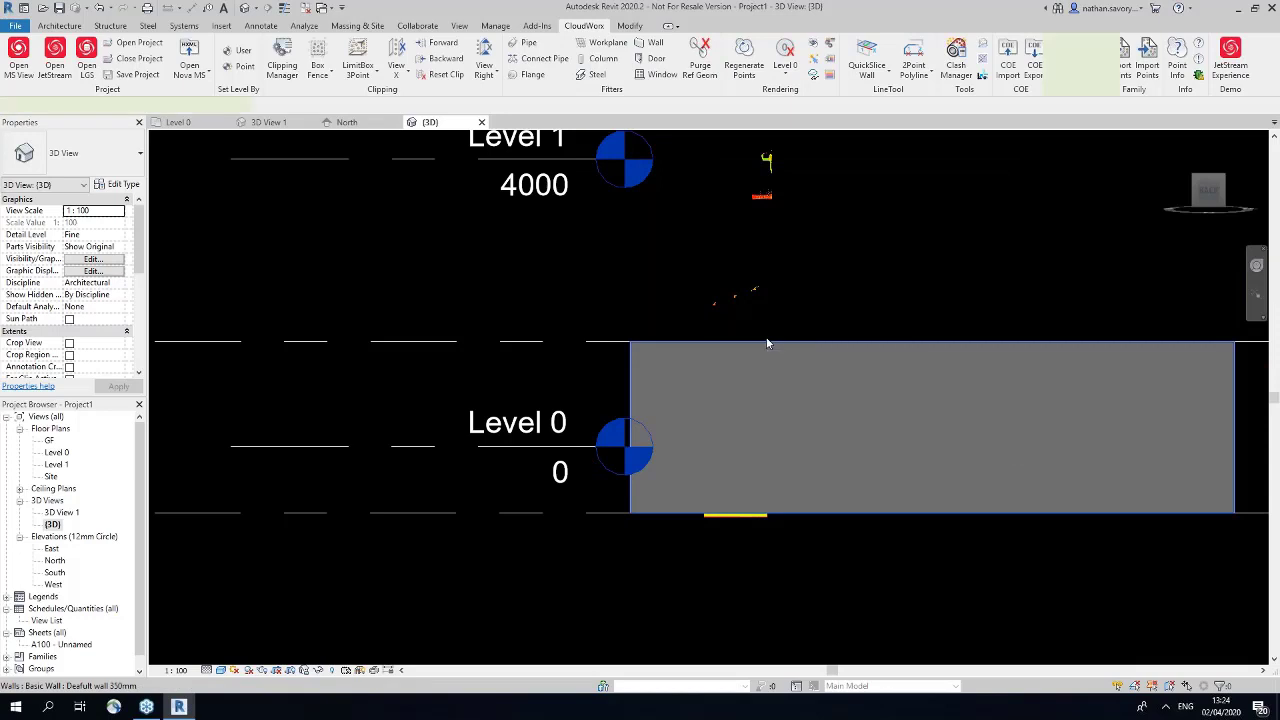
pyautogui.click(767, 343)
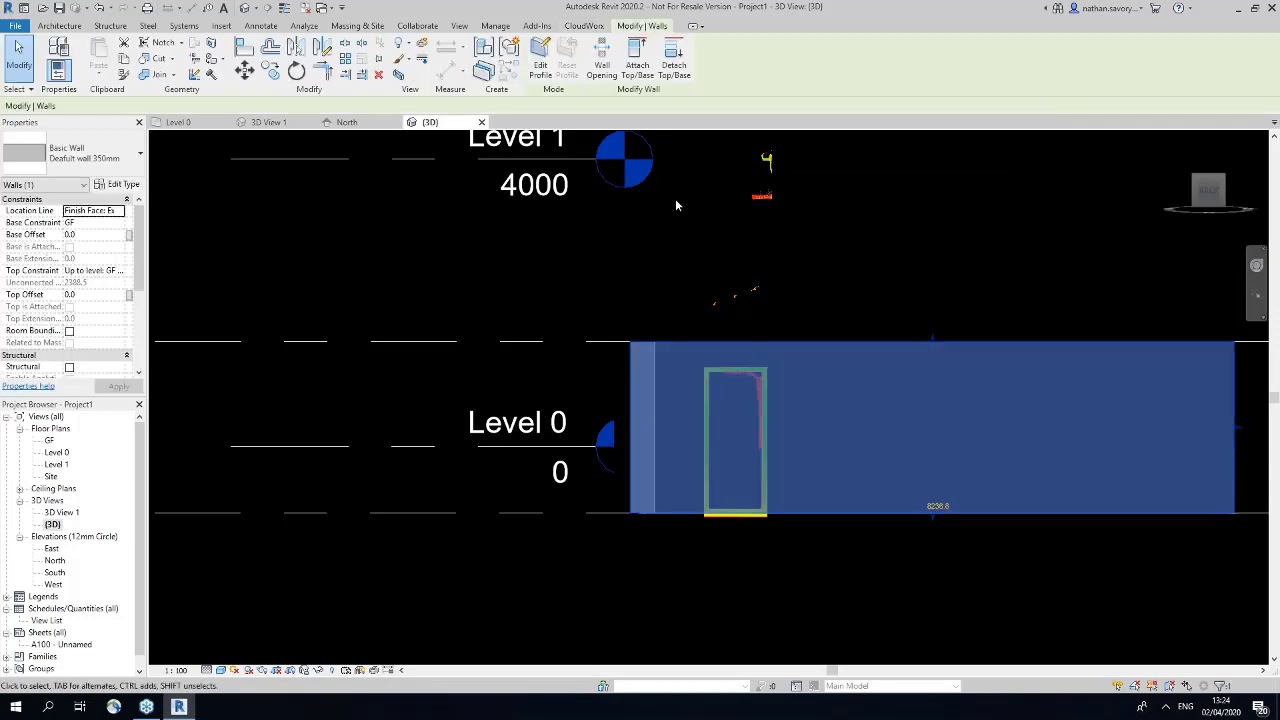
# Step: Set up CloudWorx Fit Door for the north wall with the Doors_IntSgl family, Fence pick type and Auto Fit
pyautogui.click(584, 25)
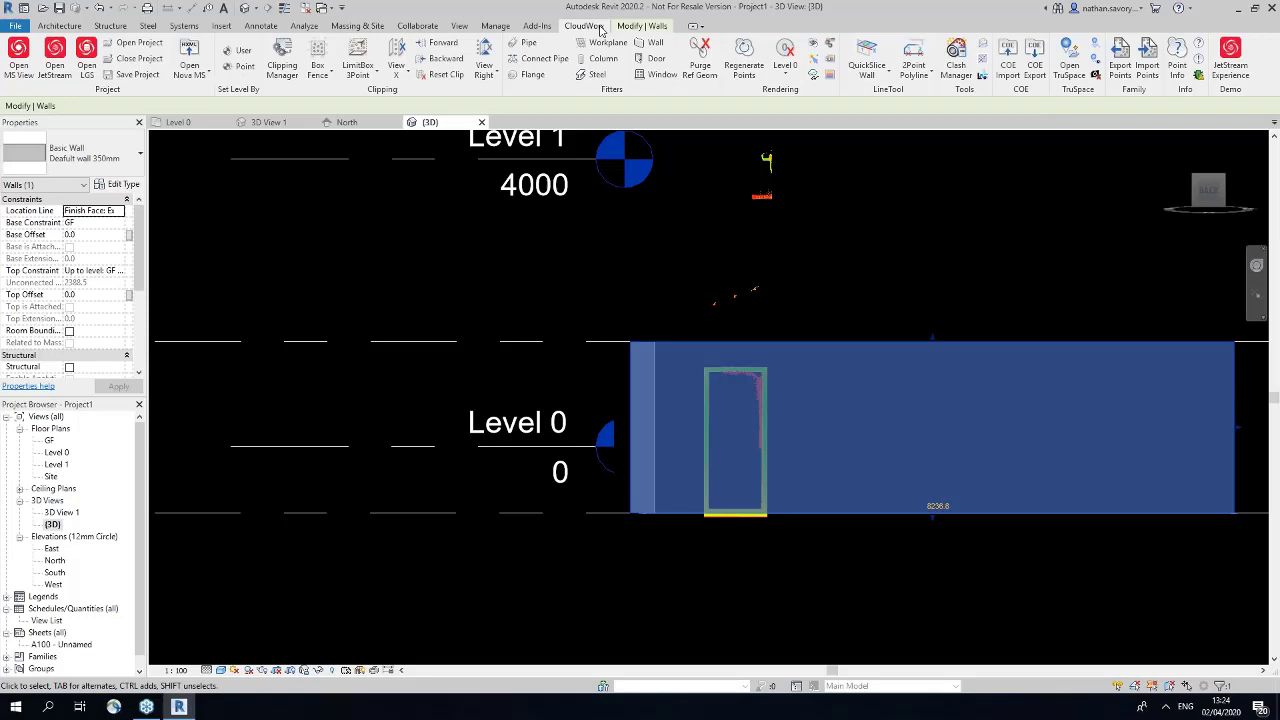
pyautogui.click(647, 62)
pyautogui.moveTo(588, 265); pyautogui.dragTo(423, 165)
pyautogui.click(395, 230)
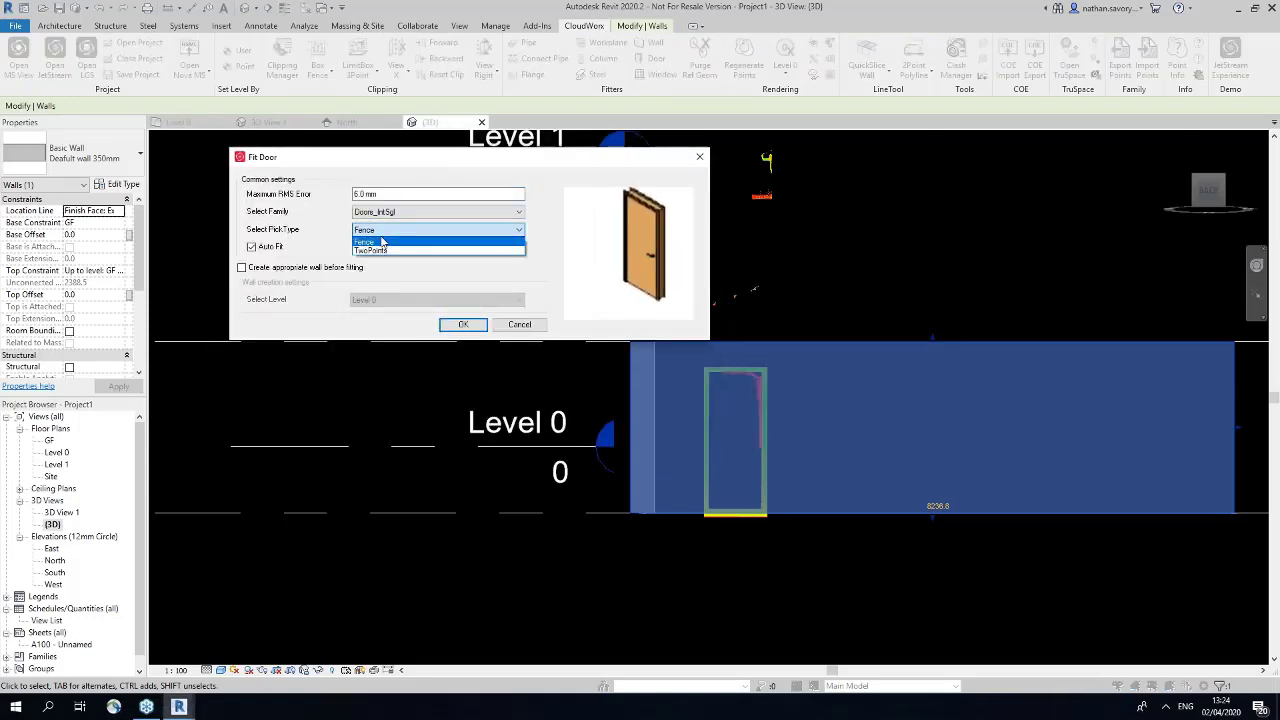
pyautogui.click(381, 242)
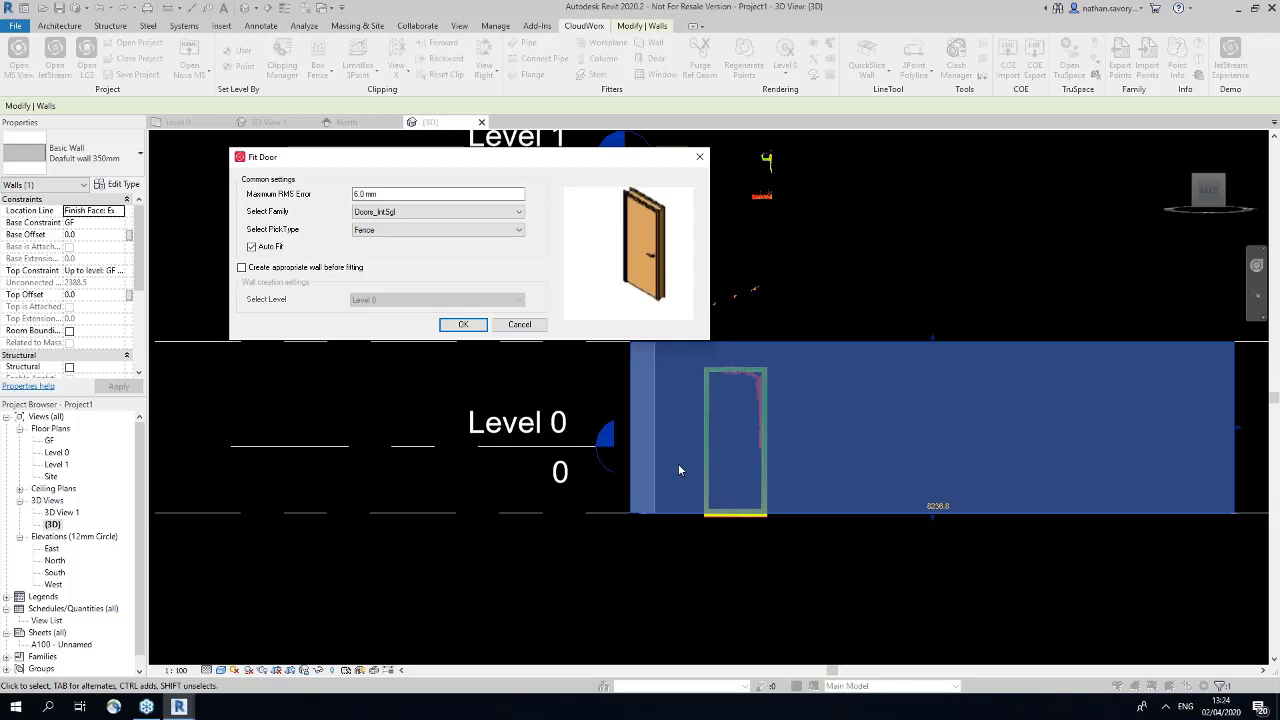
pyautogui.click(470, 230)
pyautogui.click(470, 246)
pyautogui.click(463, 324)
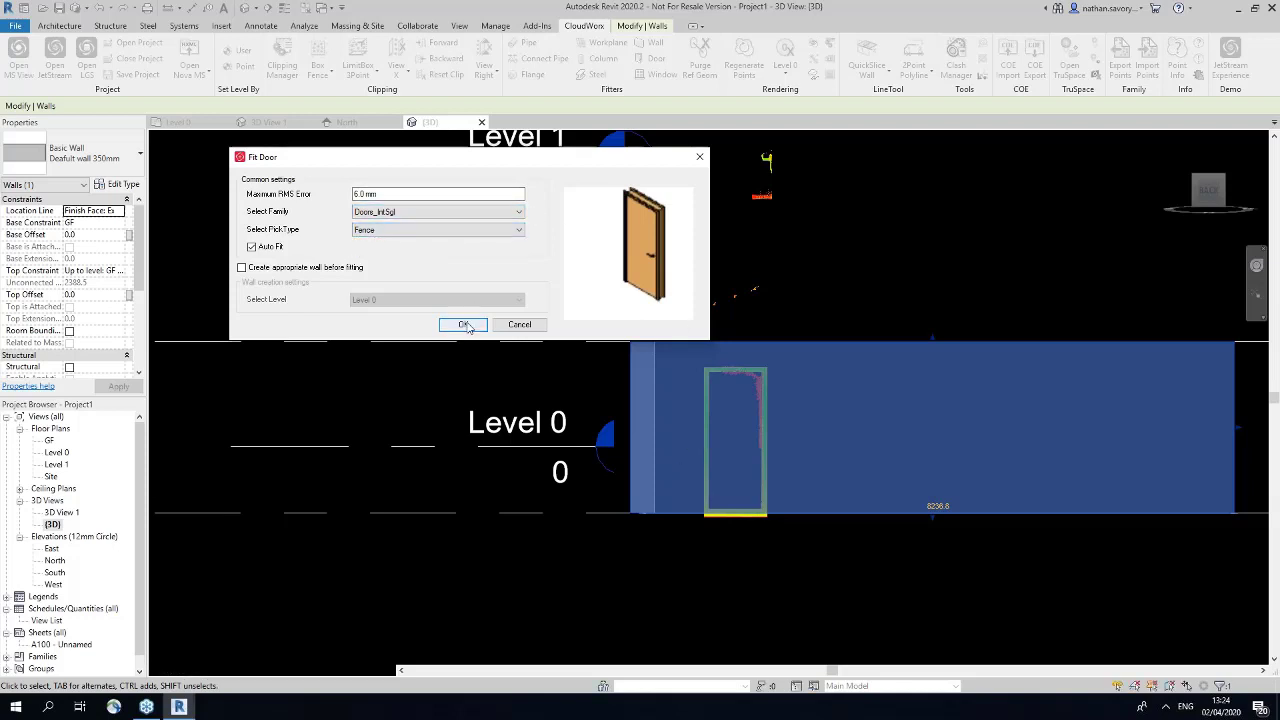
# Step: Fence the scanned door opening in the north wall and fit a door of a new 875 x 2040 mm type
pyautogui.moveTo(690, 358); pyautogui.dragTo(776, 526)
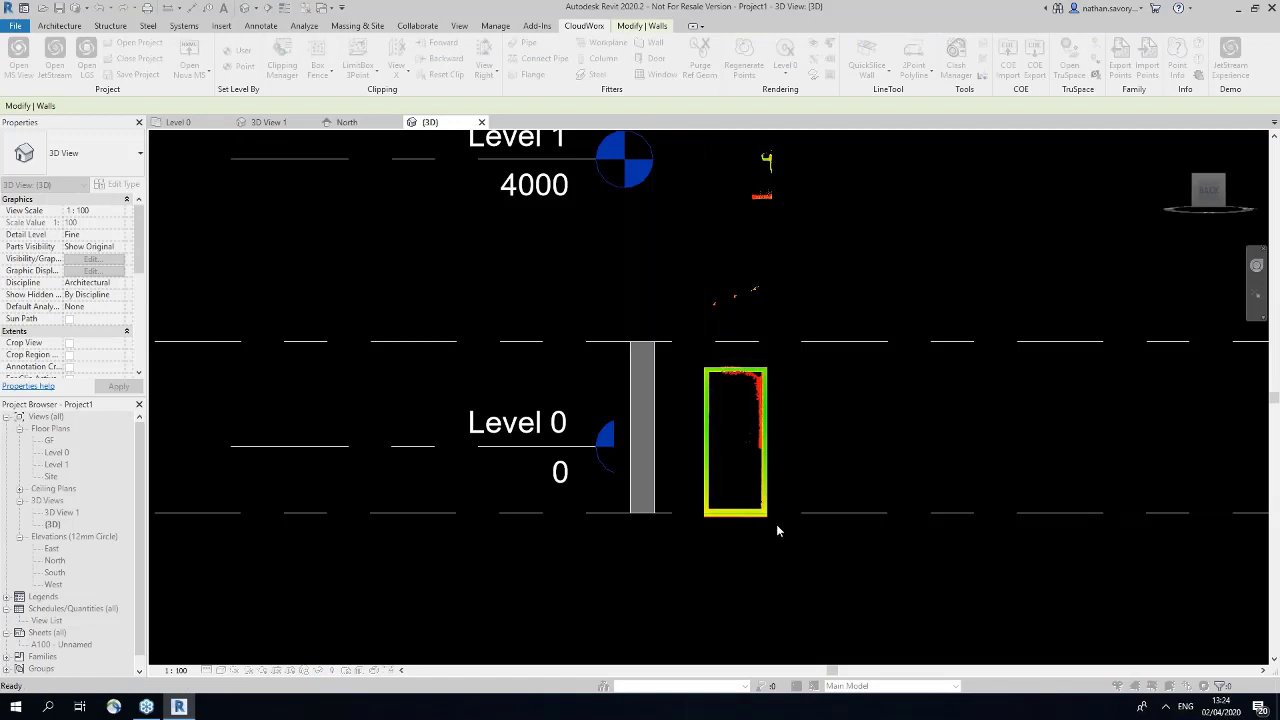
pyautogui.click(501, 227)
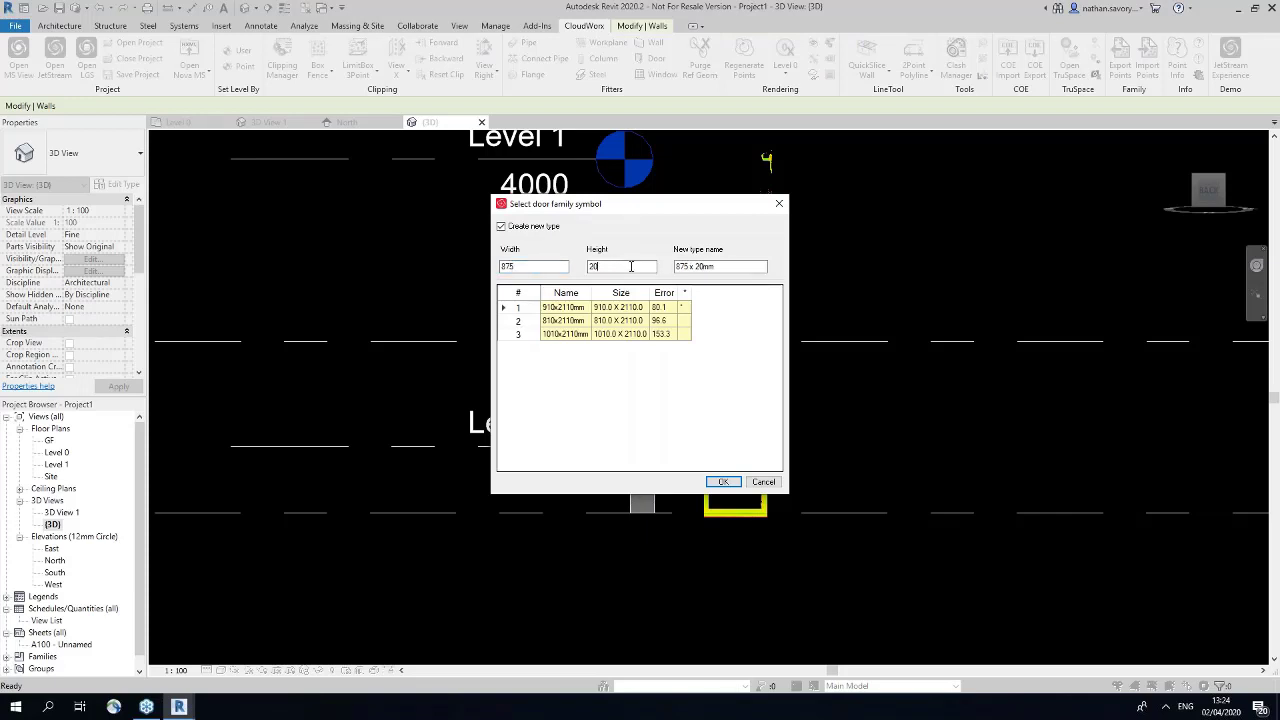
pyautogui.click(734, 482)
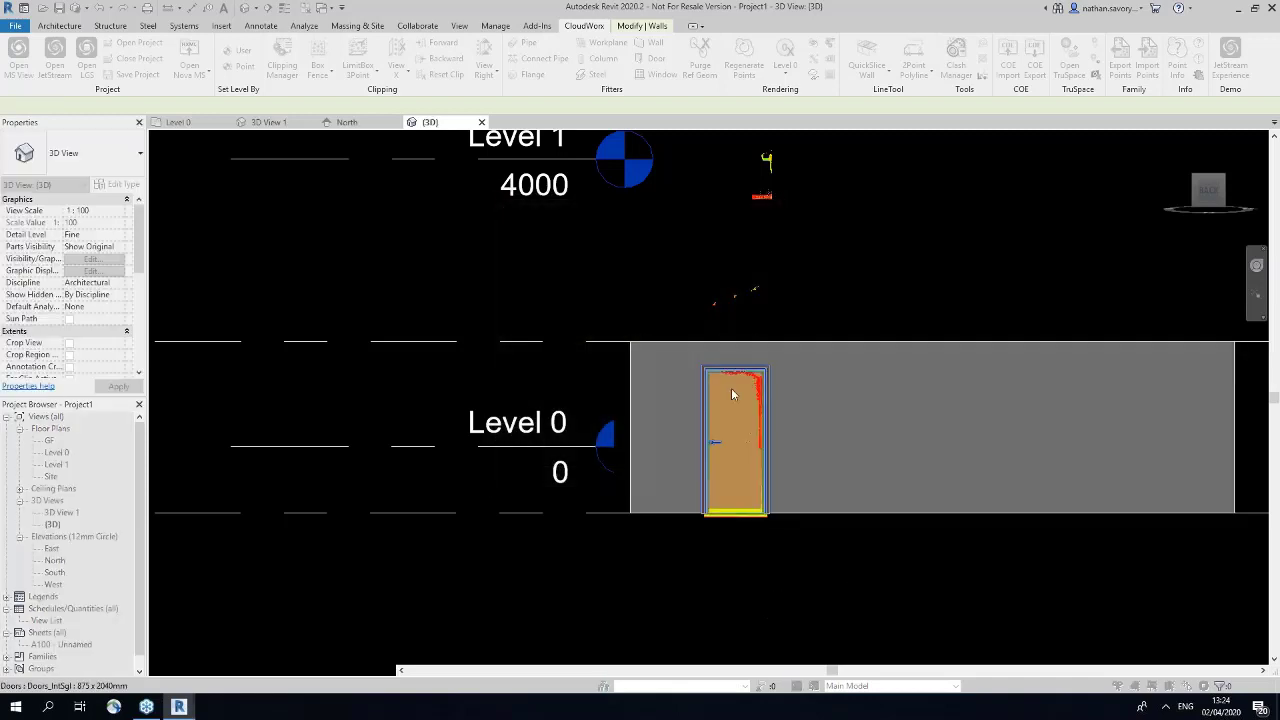
pyautogui.scroll(1, 742, 365)
pyautogui.scroll(-1, 742, 365)
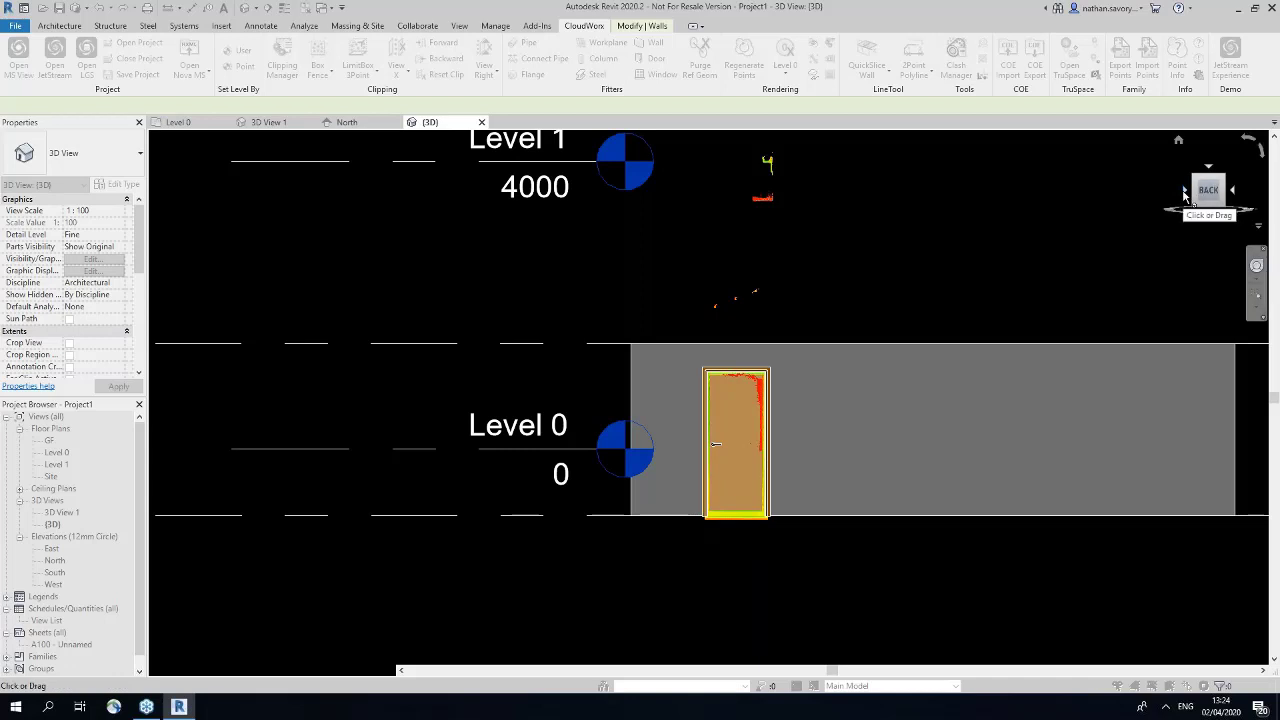
pyautogui.press('Escape')
pyautogui.press('Escape')
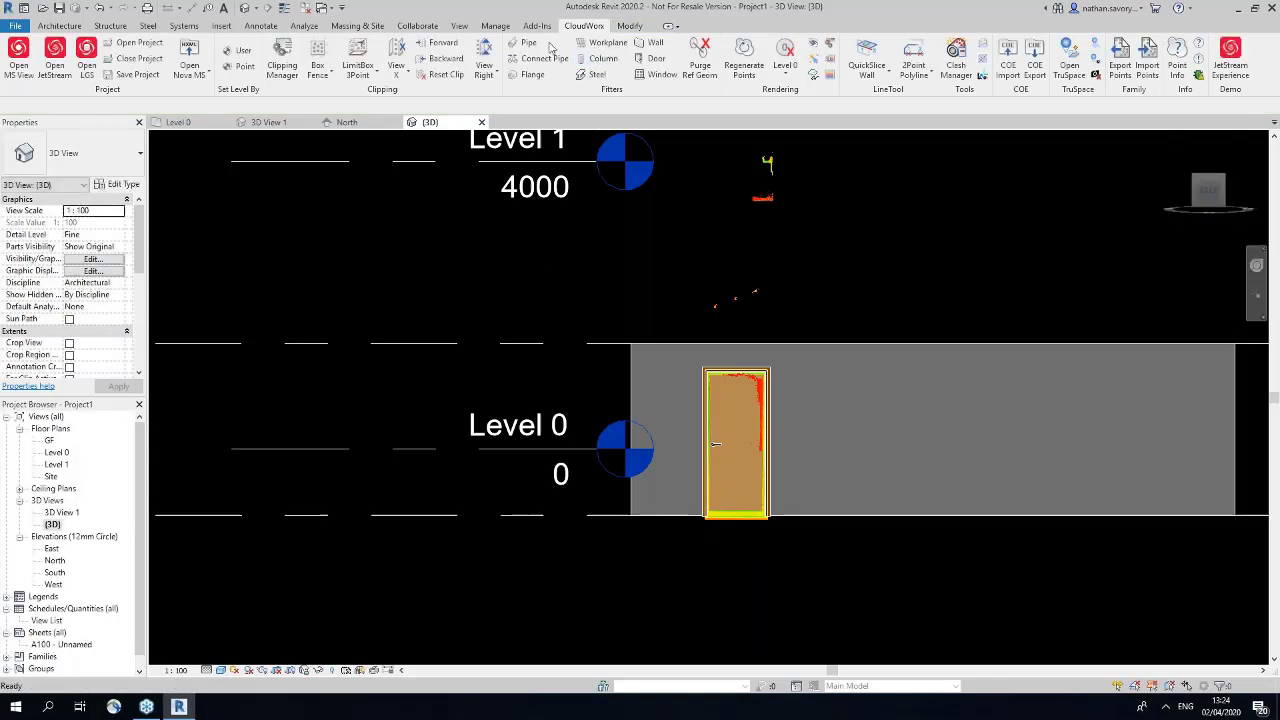
# Step: Switch the active clipping from door to Window and select the east wall containing the scanned window opening
pyautogui.click(282, 62)
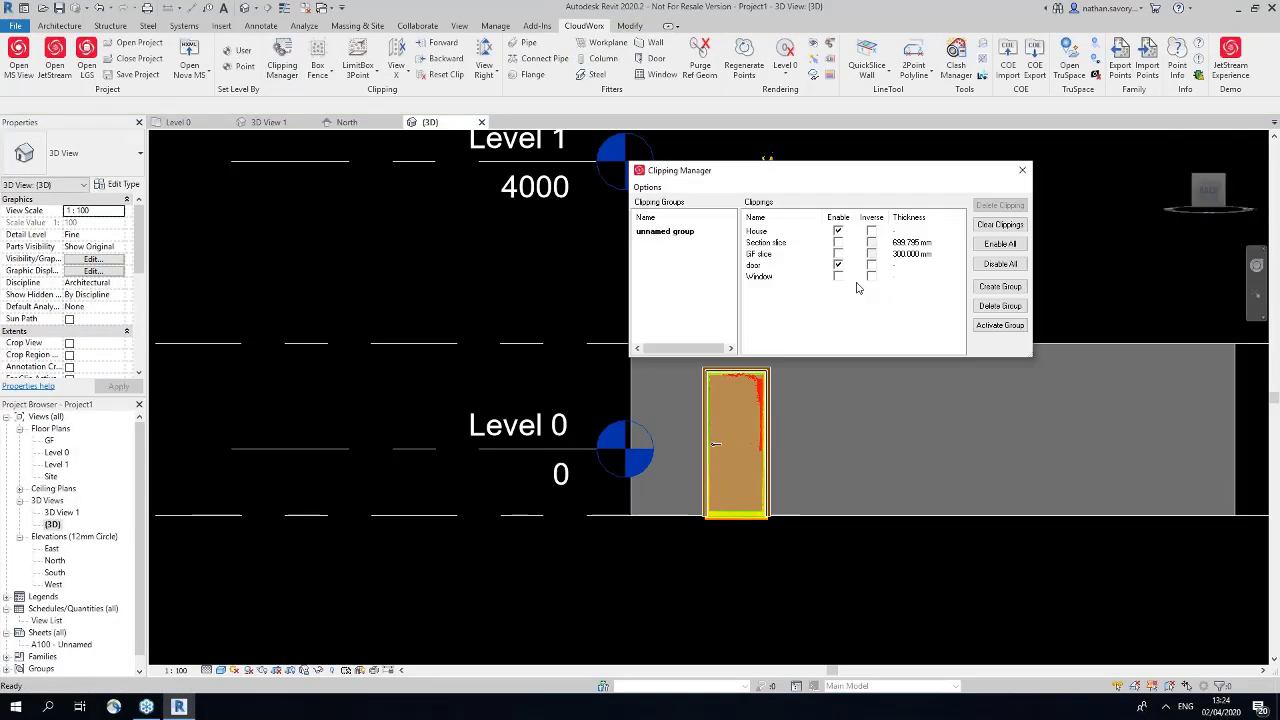
pyautogui.click(838, 265)
pyautogui.click(839, 277)
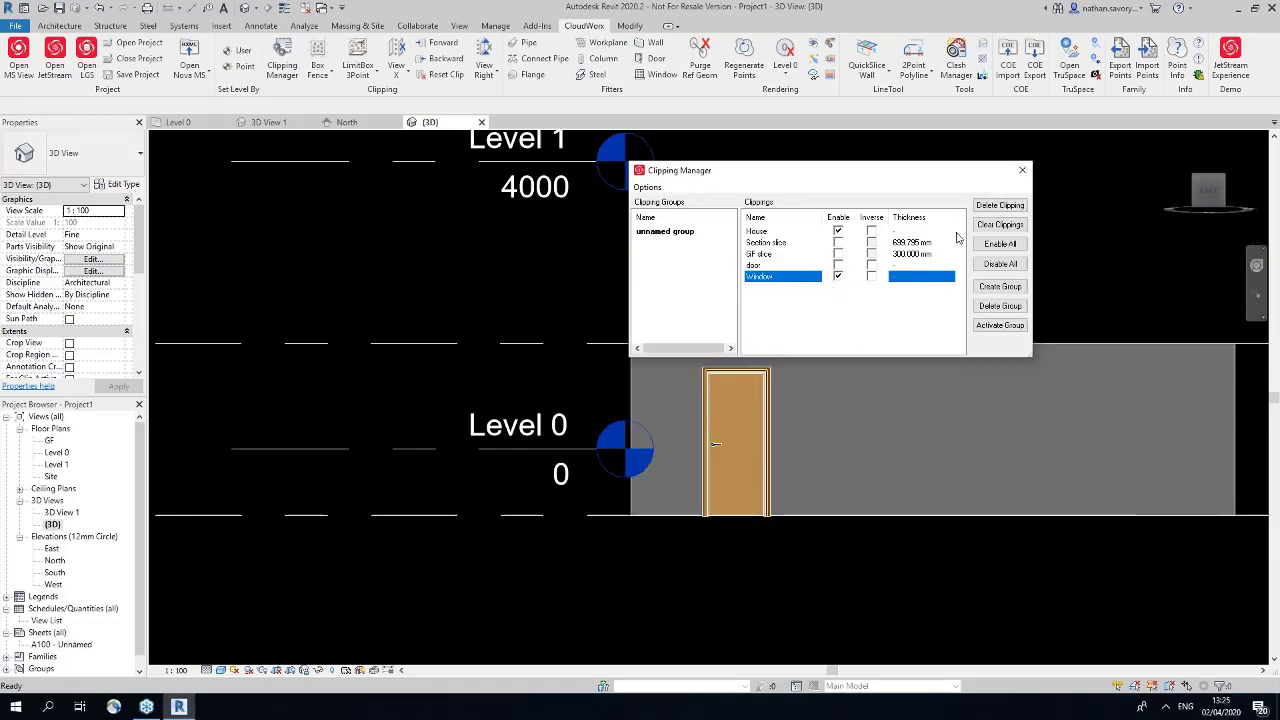
pyautogui.click(1025, 171)
pyautogui.click(1177, 190)
pyautogui.moveTo(515, 356); pyautogui.dragTo(745, 401, button='middle')
pyautogui.scroll(2, 745, 401)
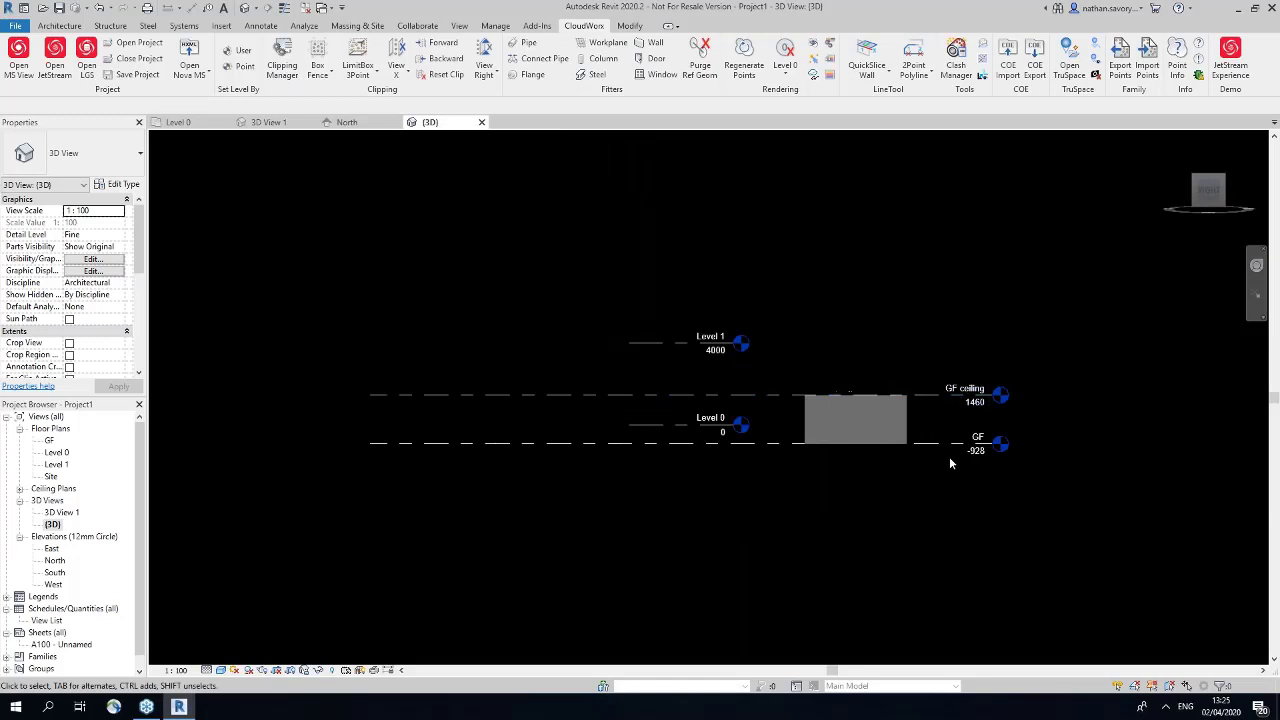
pyautogui.scroll(3, 985, 460)
pyautogui.click(720, 330)
pyautogui.scroll(4, 710, 340)
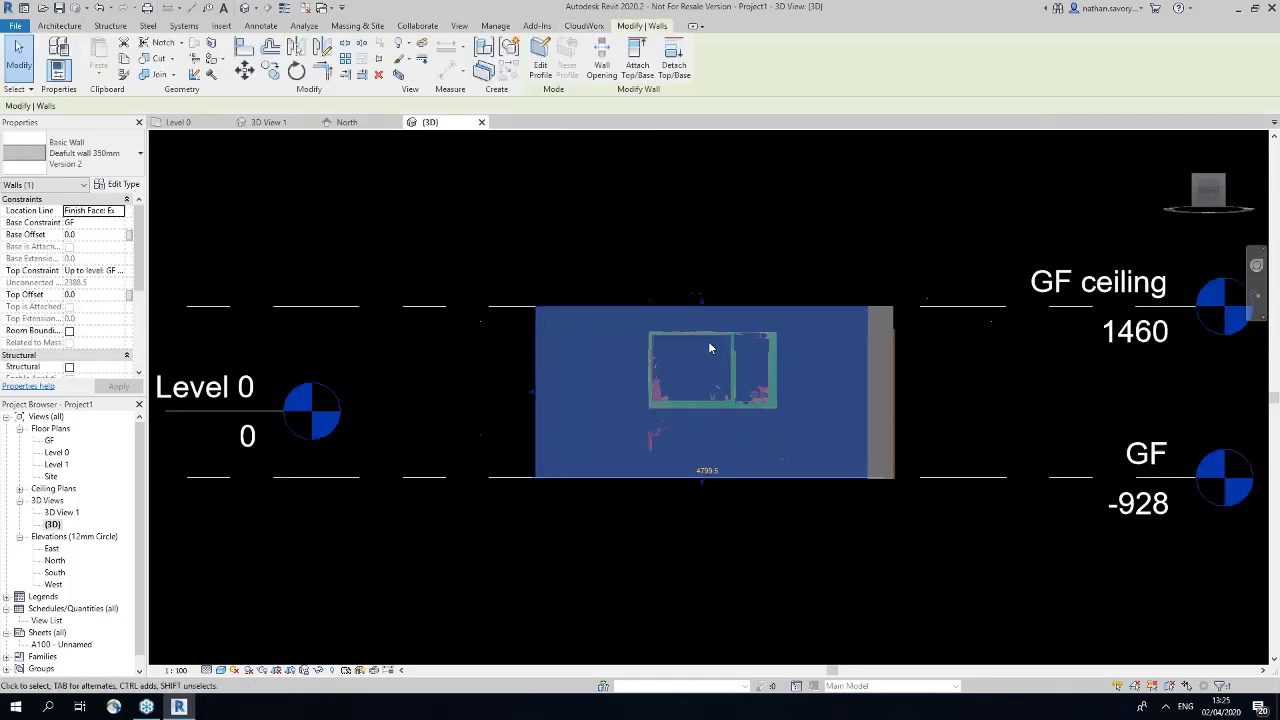
# Step: Fit a Doors_IntSgl element to the fenced window opening in the east wall, using a new type with a width of 1785 mm
pyautogui.click(583, 25)
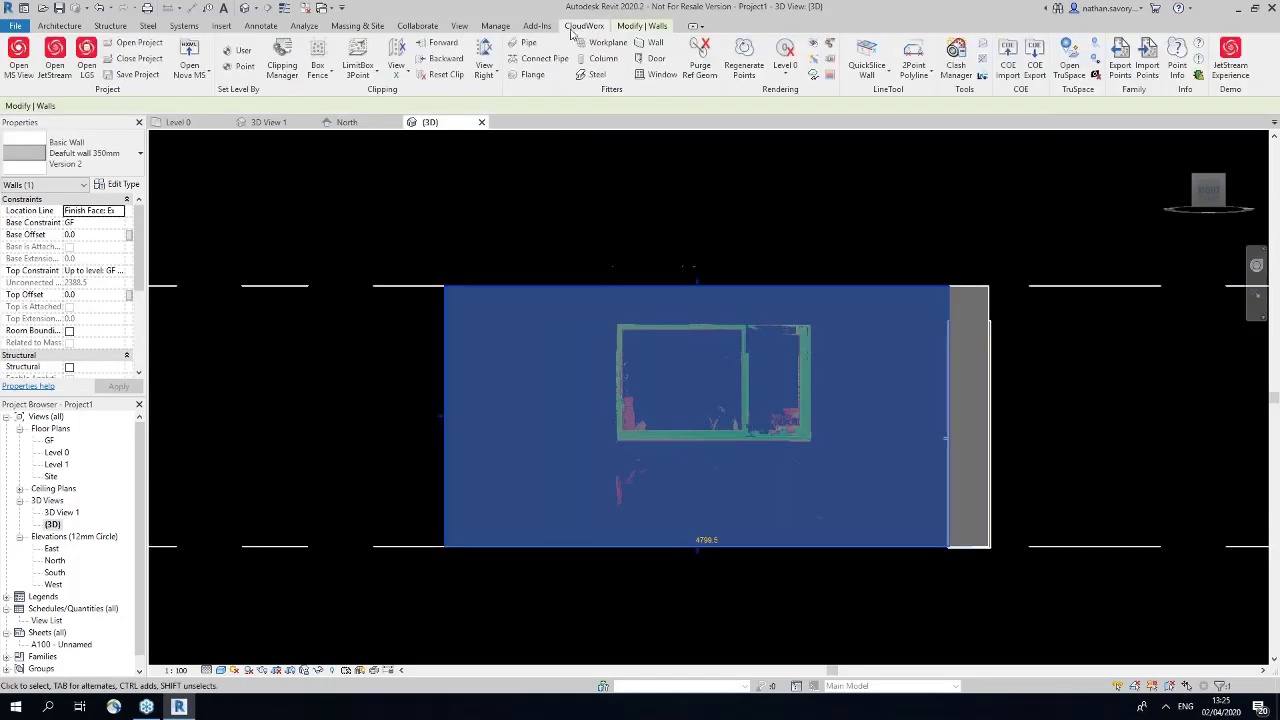
pyautogui.click(650, 62)
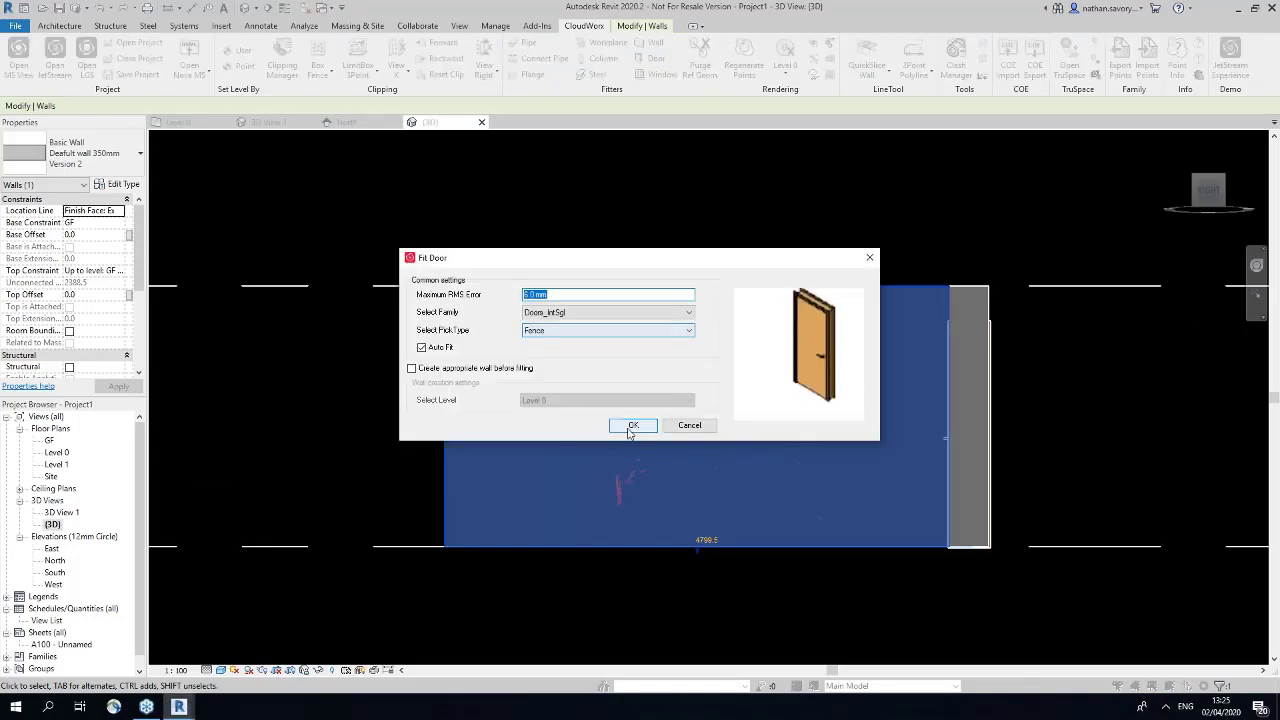
pyautogui.click(630, 427)
pyautogui.moveTo(594, 314); pyautogui.dragTo(821, 448)
pyautogui.click(501, 226)
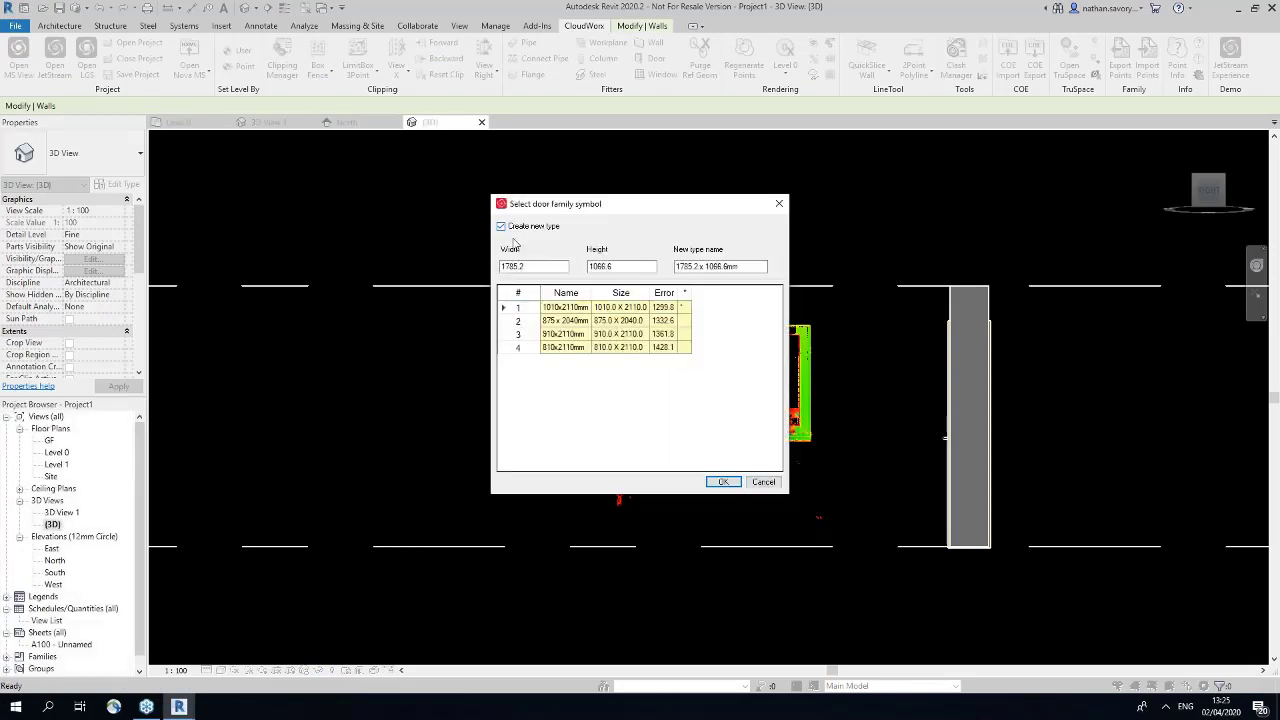
pyautogui.click(536, 266)
pyautogui.click(627, 268)
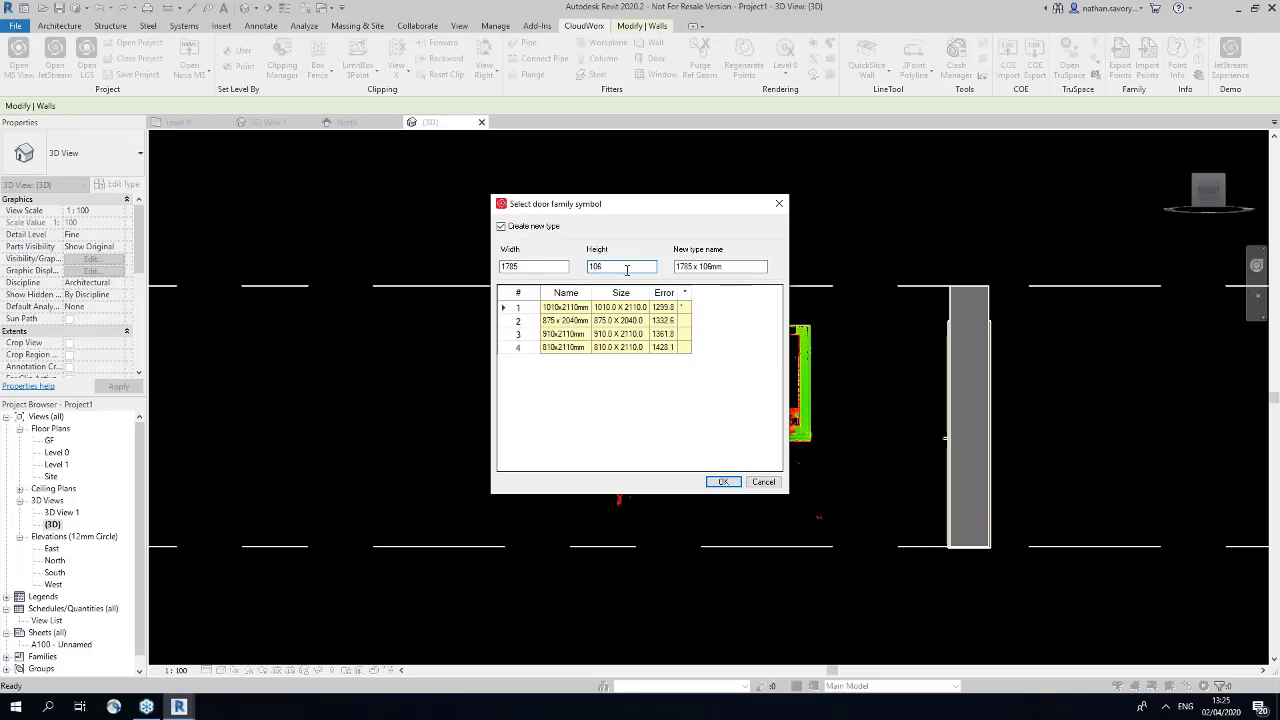
pyautogui.click(723, 482)
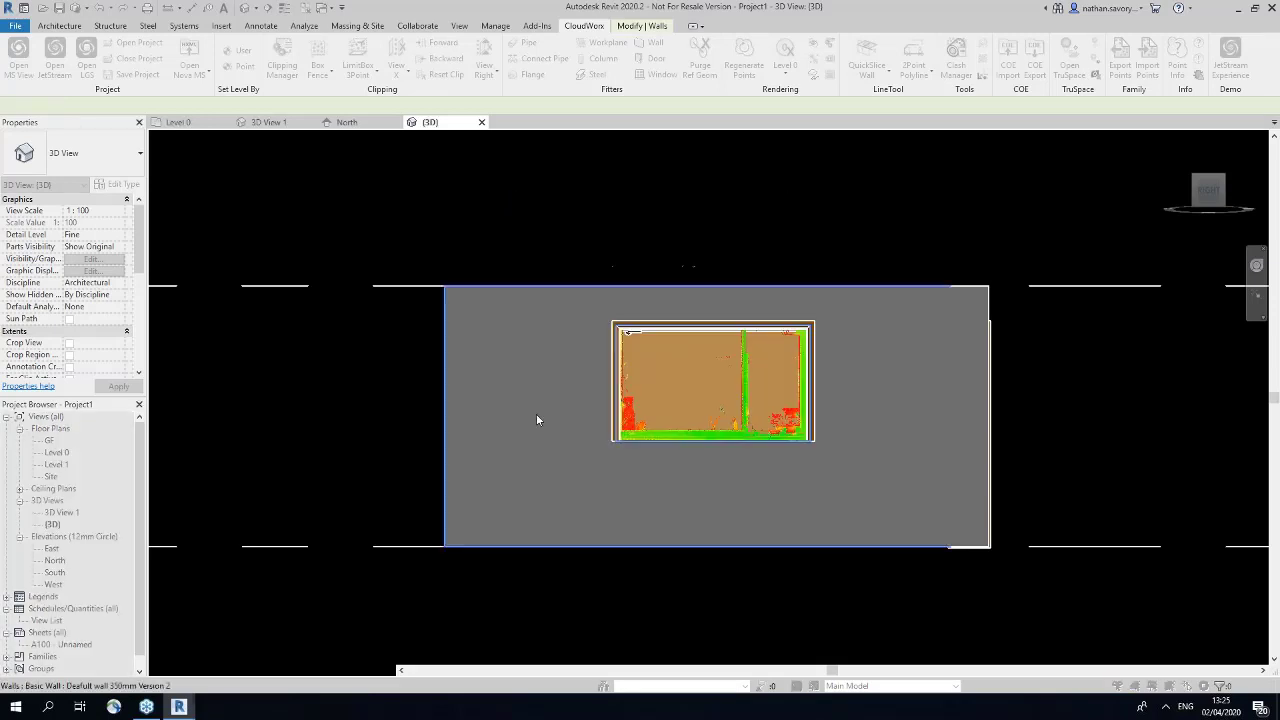
# Step: Disable the Window clipping in the Clipping Manager to show the full house scan around the model
pyautogui.scroll(-4, 548, 432)
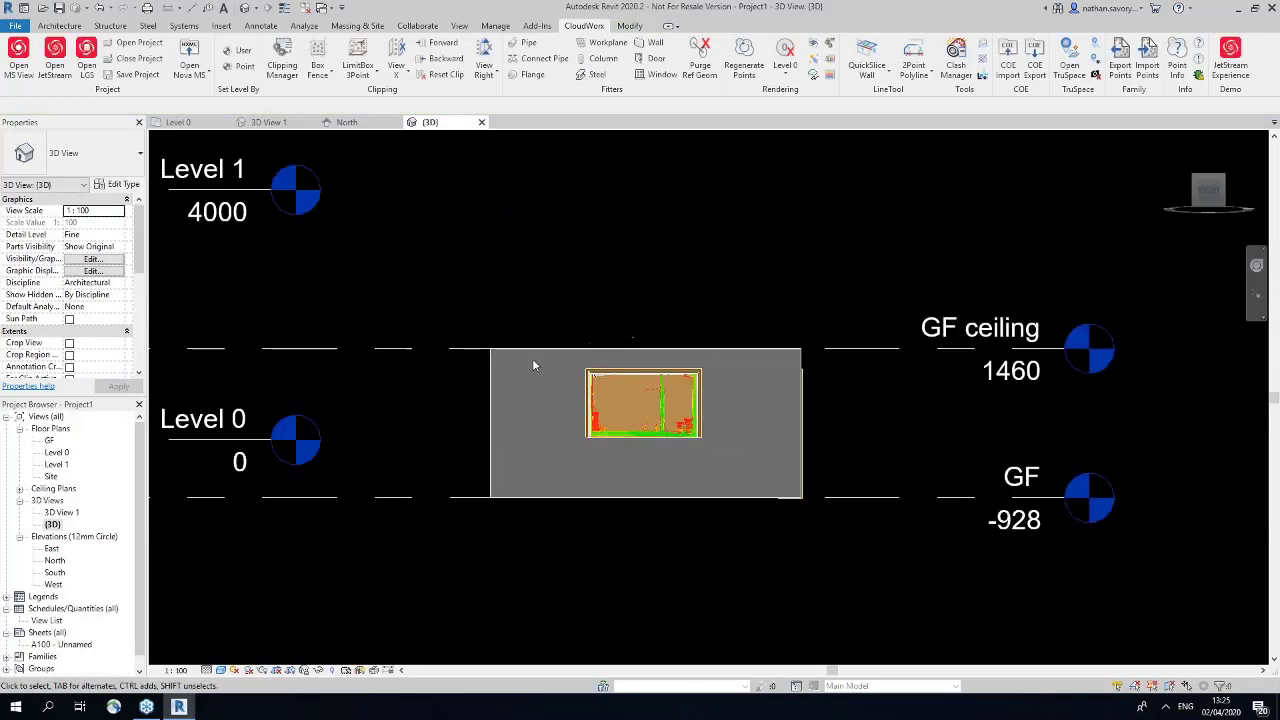
pyautogui.click(282, 62)
pyautogui.click(840, 279)
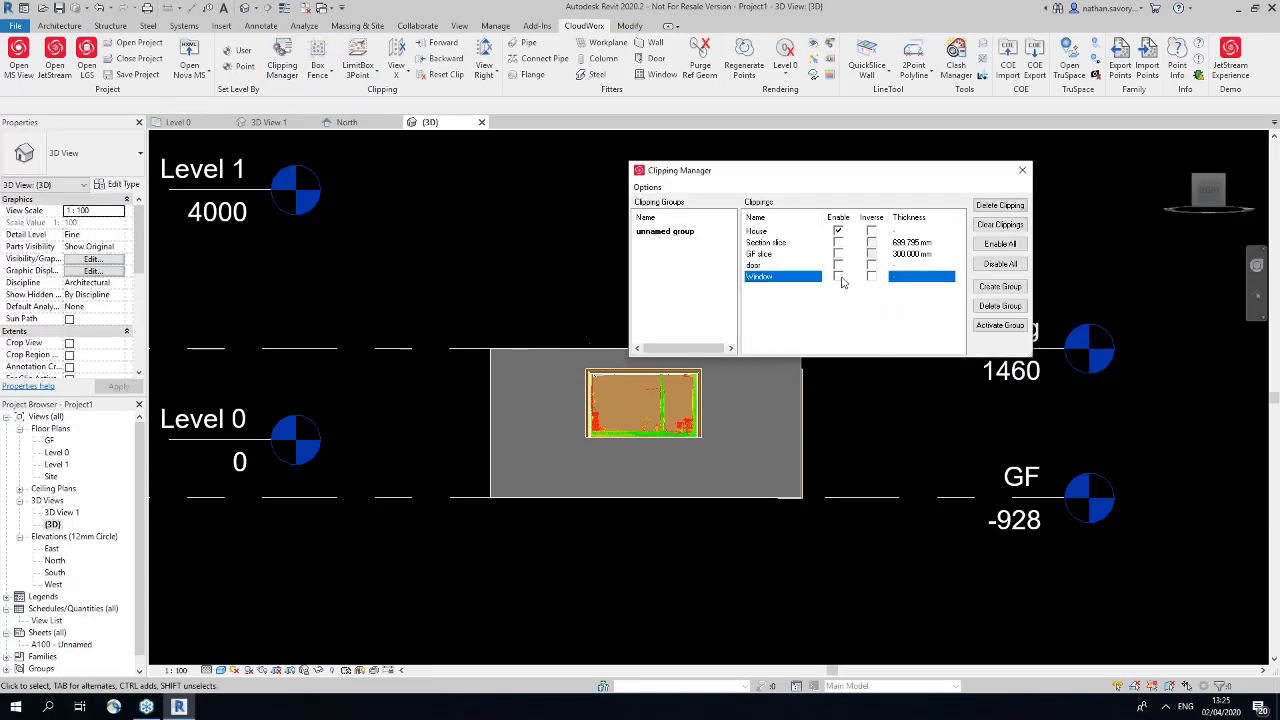
pyautogui.click(838, 277)
pyautogui.click(1022, 170)
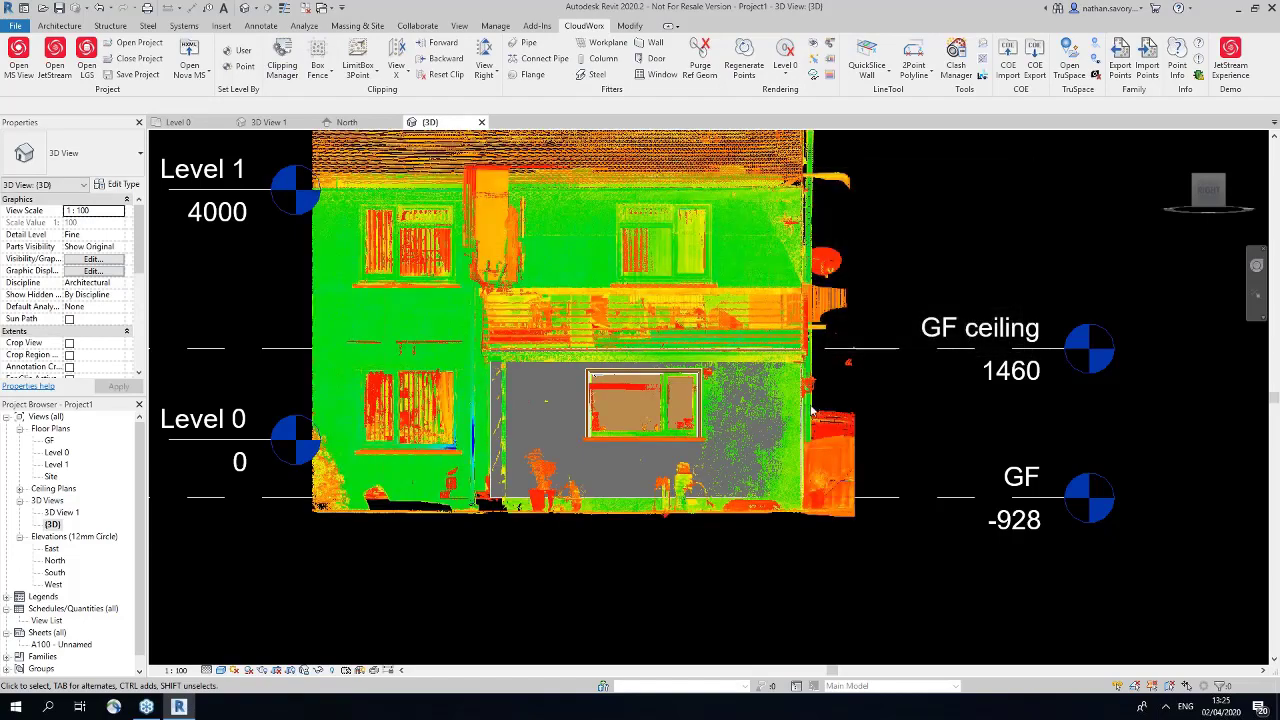
# Step: Examine the fitted door and window opening against the full house scan, with the point cloud shown in its photographic colours
pyautogui.keyDown('shift'); pyautogui.moveTo(795, 417); pyautogui.dragTo(651, 484, button='middle'); pyautogui.keyUp('shift')
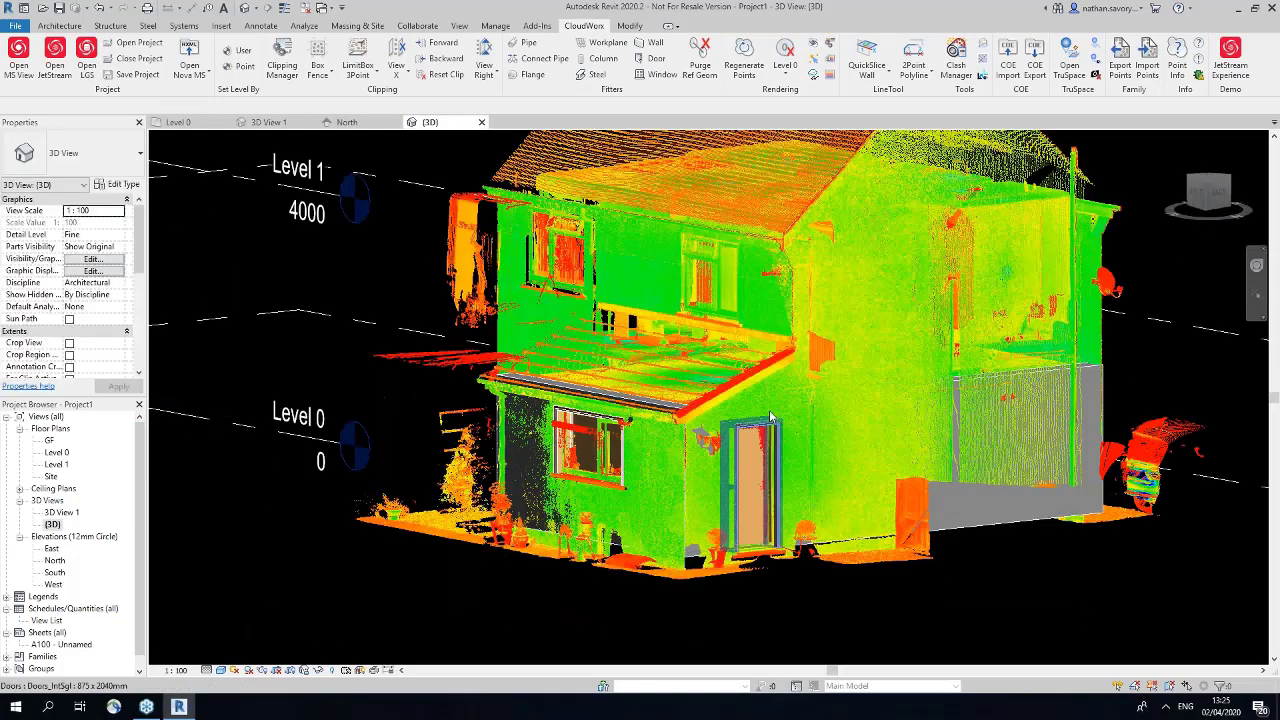
pyautogui.click(1219, 192)
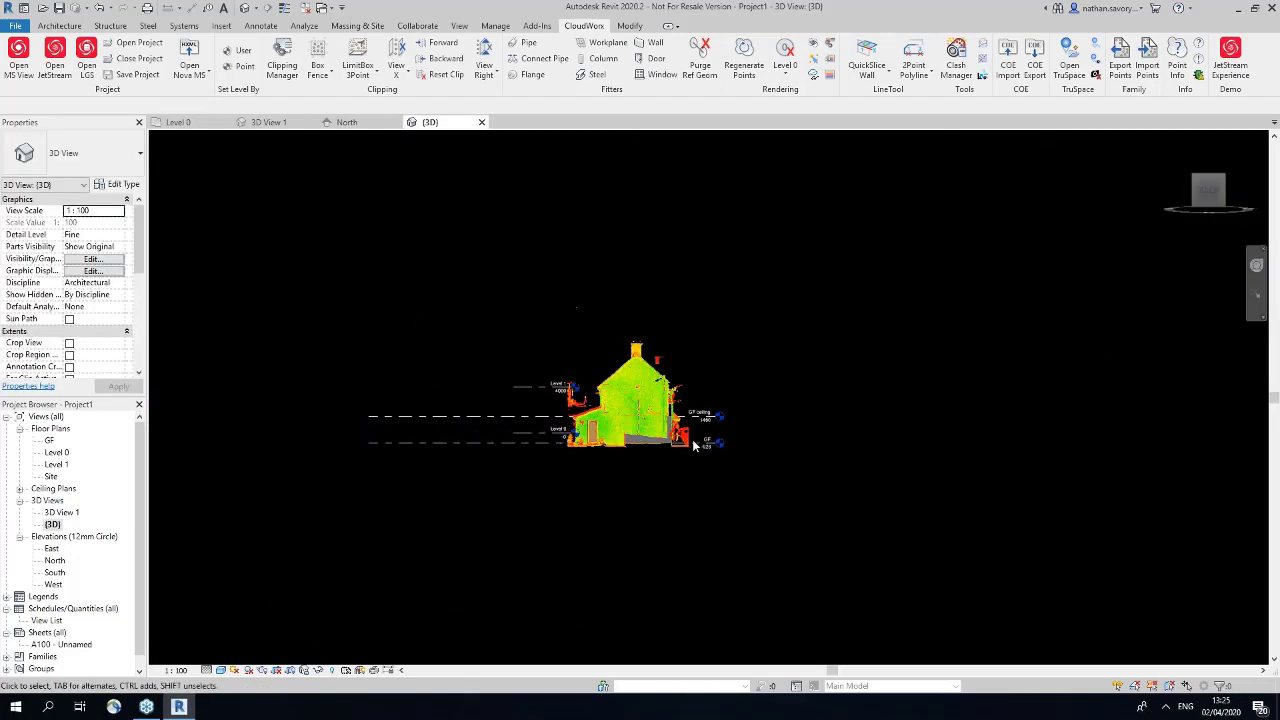
pyautogui.moveTo(650, 434); pyautogui.dragTo(874, 437, button='middle')
pyautogui.scroll(3, 874, 437)
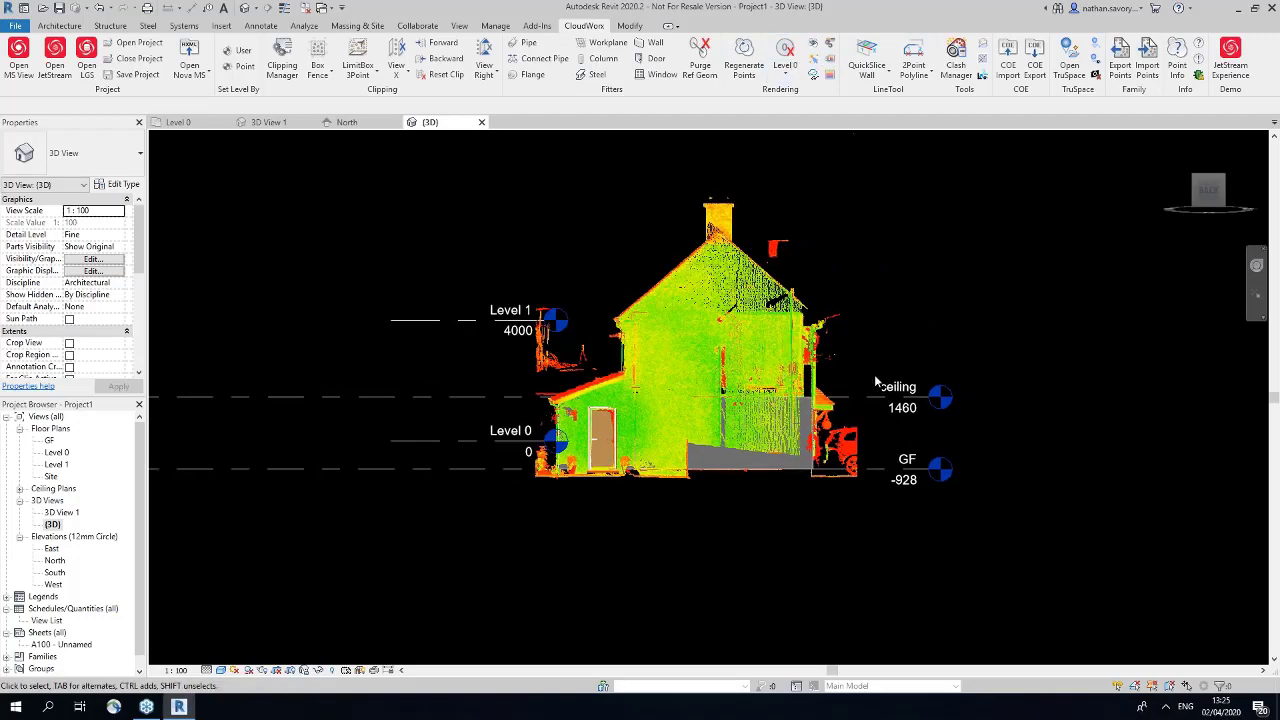
pyautogui.scroll(3, 682, 381)
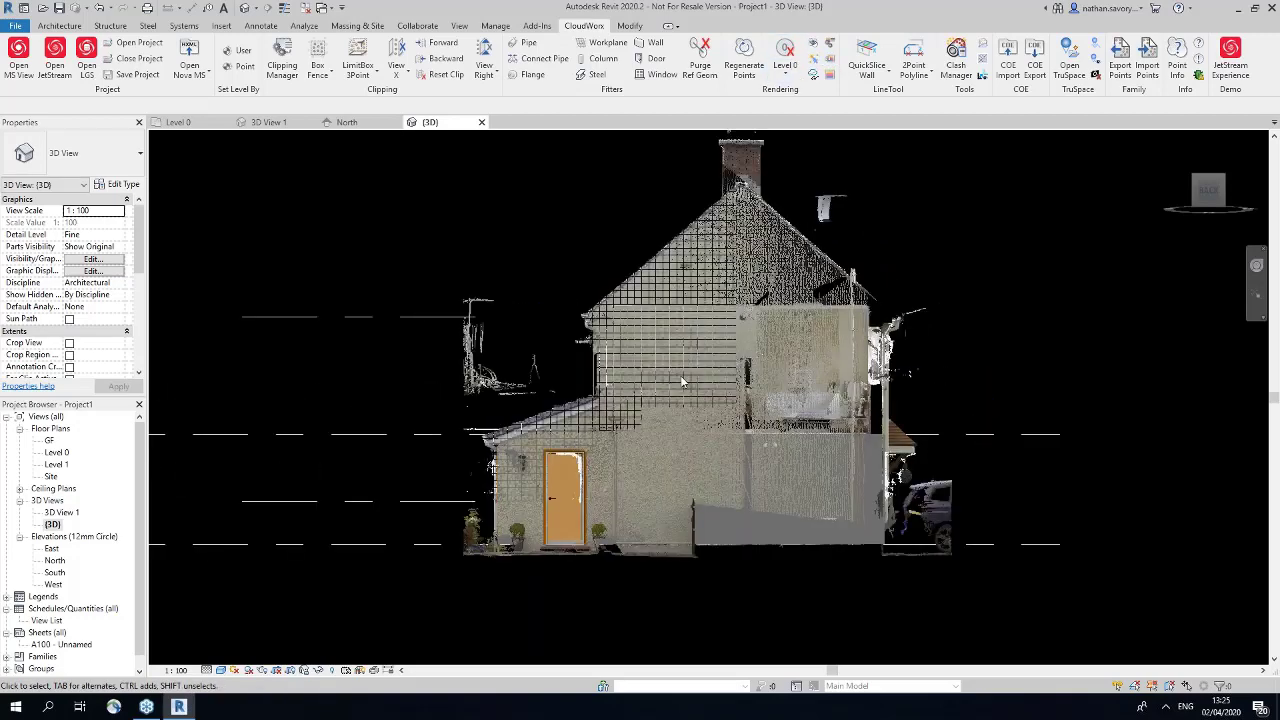
pyautogui.keyDown('shift'); pyautogui.moveTo(682, 381); pyautogui.dragTo(779, 318, button='middle'); pyautogui.keyUp('shift')
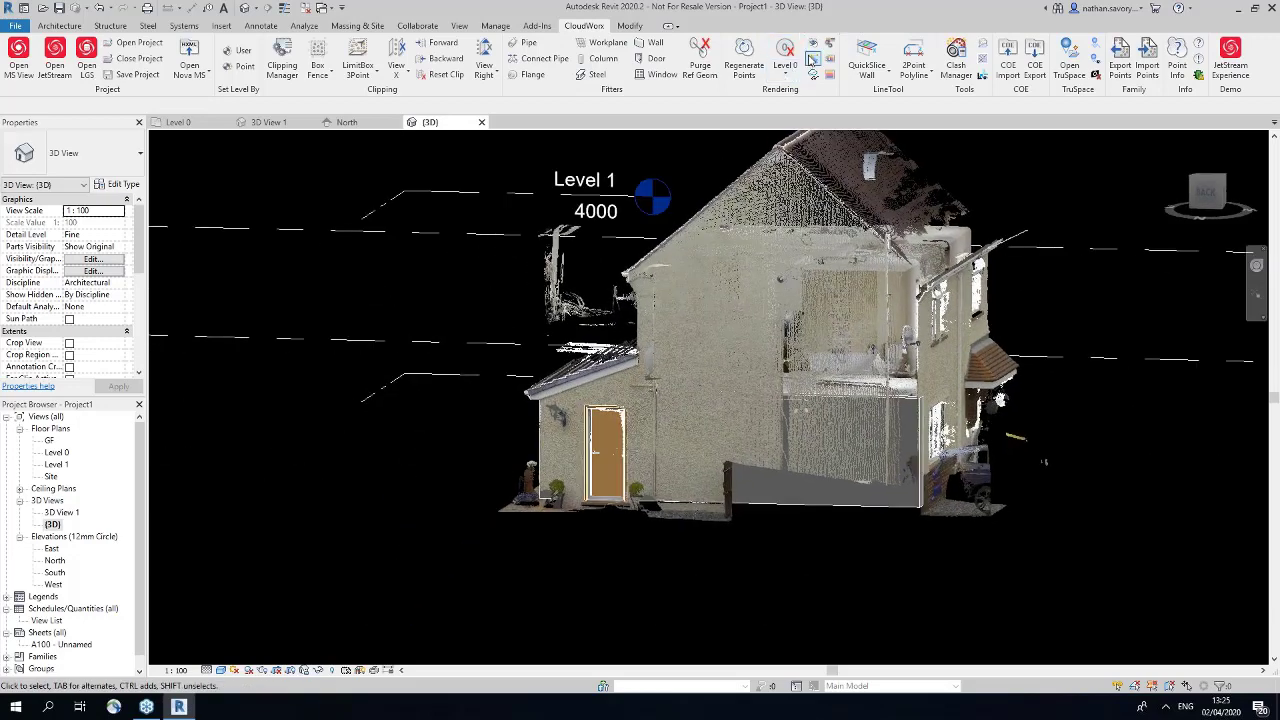
# Step: Hide the point cloud and inspect the modelled walls with their fitted openings in 3D
pyautogui.click(814, 45)
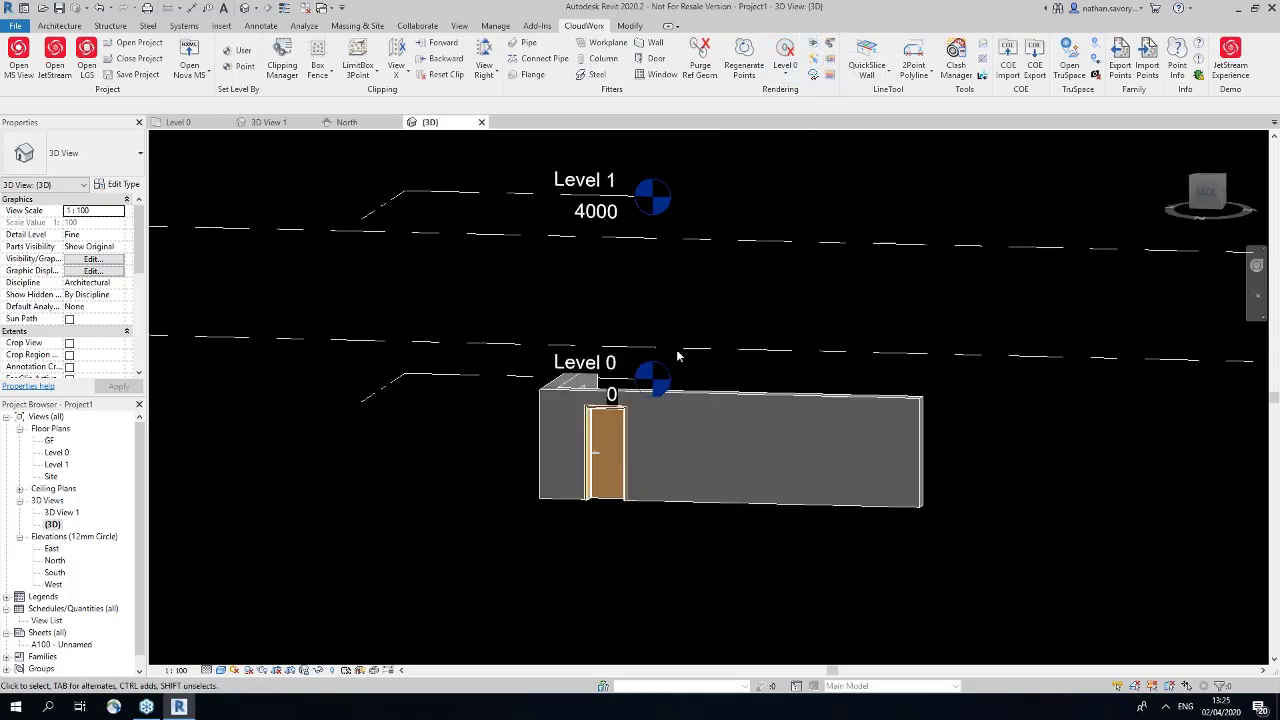
pyautogui.keyDown('shift'); pyautogui.moveTo(676, 357); pyautogui.dragTo(690, 410, button='middle'); pyautogui.keyUp('shift')
pyautogui.click(665, 400)
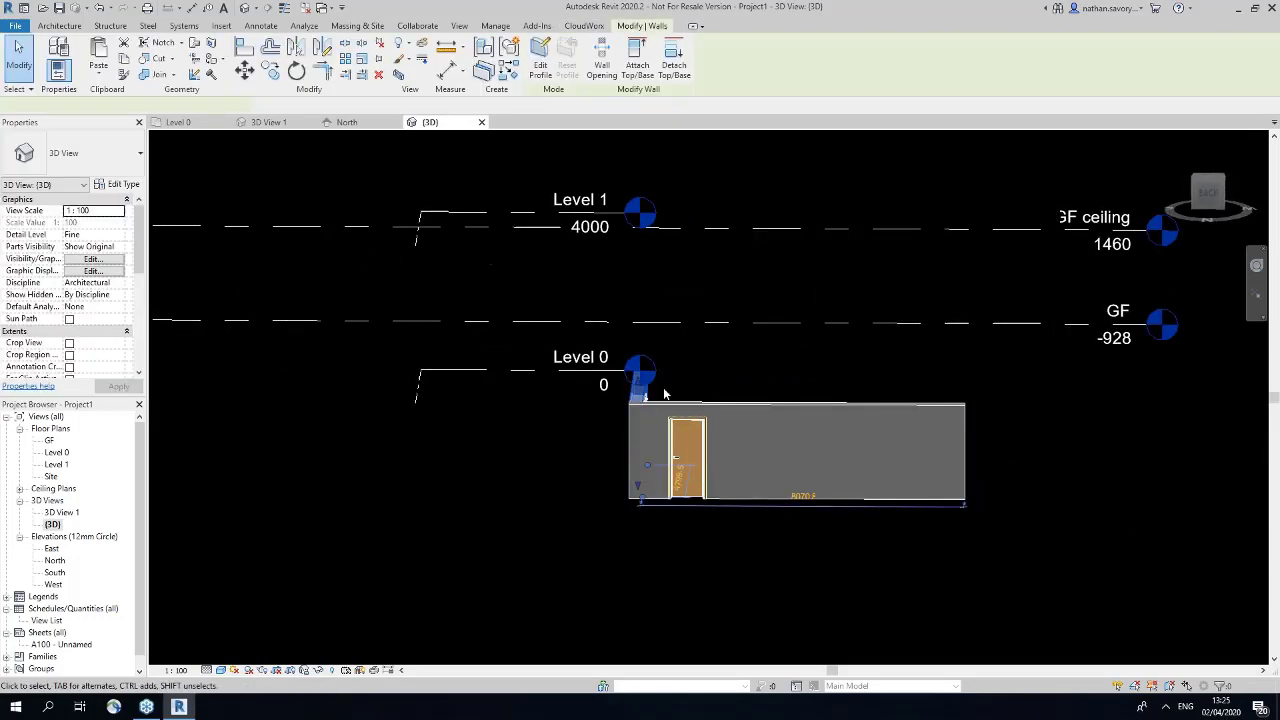
pyautogui.press('Escape')
pyautogui.keyDown('shift'); pyautogui.moveTo(820, 400); pyautogui.dragTo(650, 428, button='middle'); pyautogui.keyUp('shift')
pyautogui.click(598, 420)
pyautogui.press('Escape')
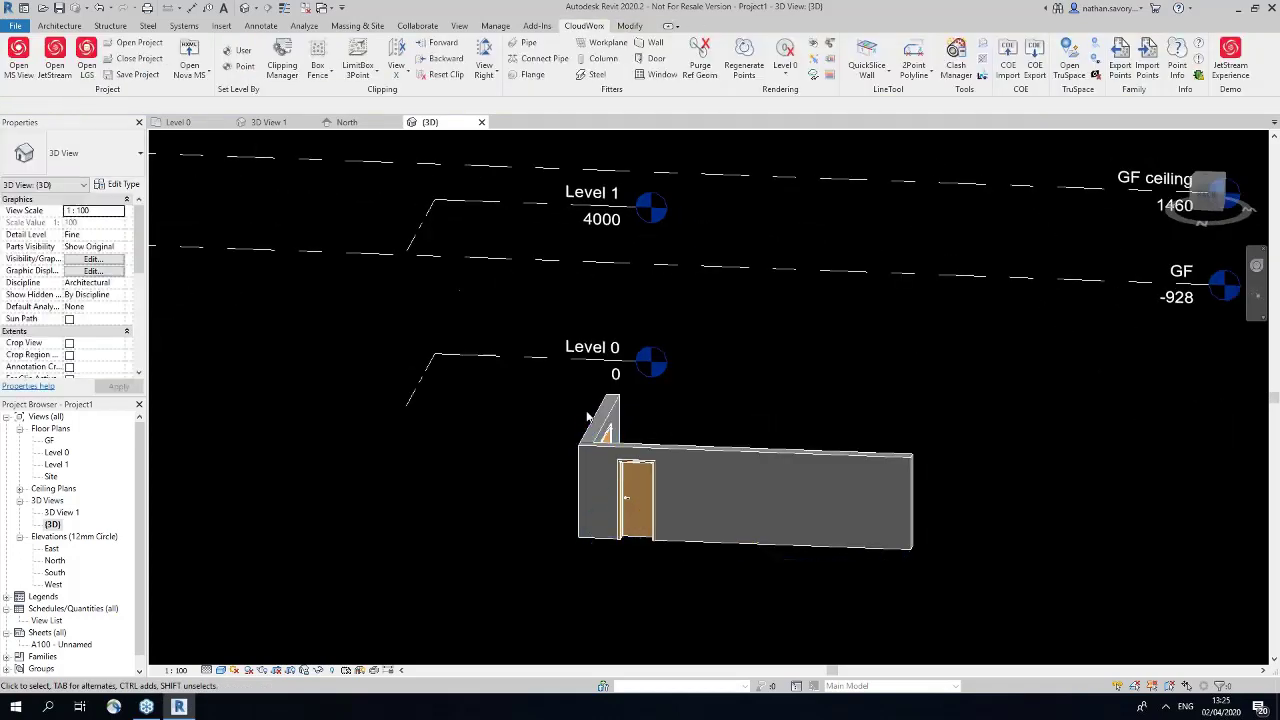
# Step: Close all views of Project1 without saving and create a new project from the Construction Template
pyautogui.click(481, 122)
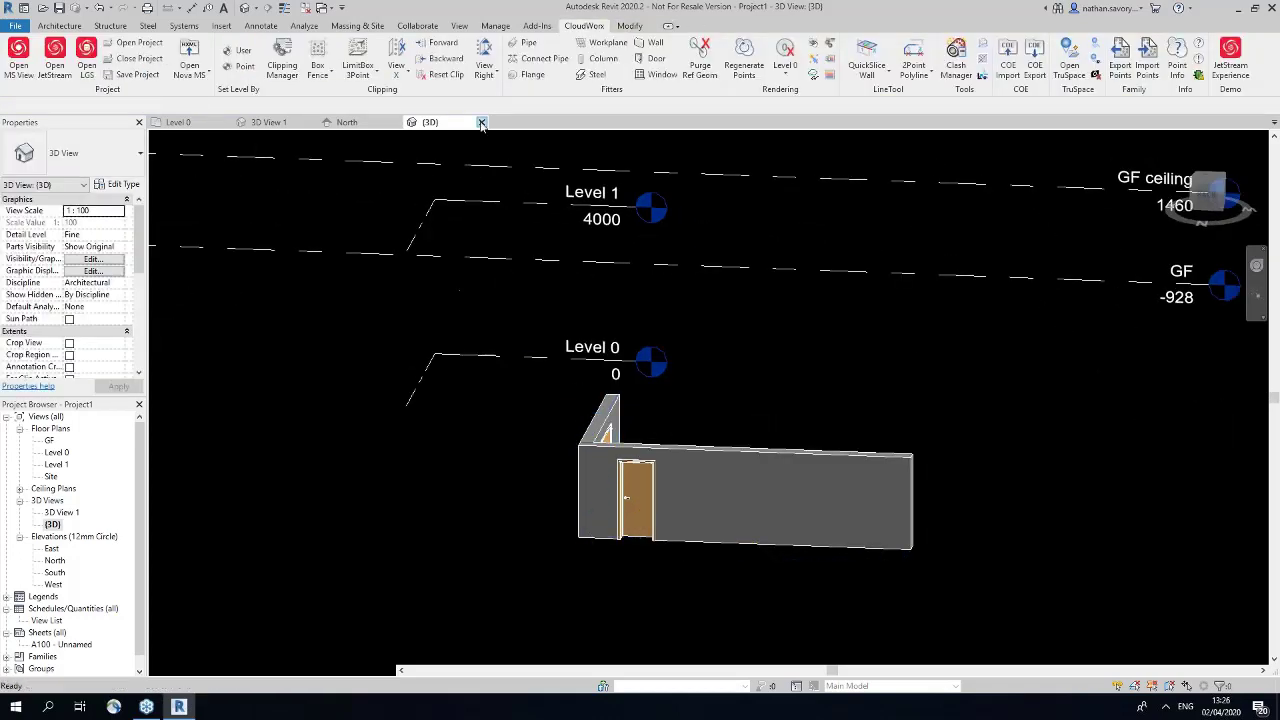
pyautogui.click(395, 122)
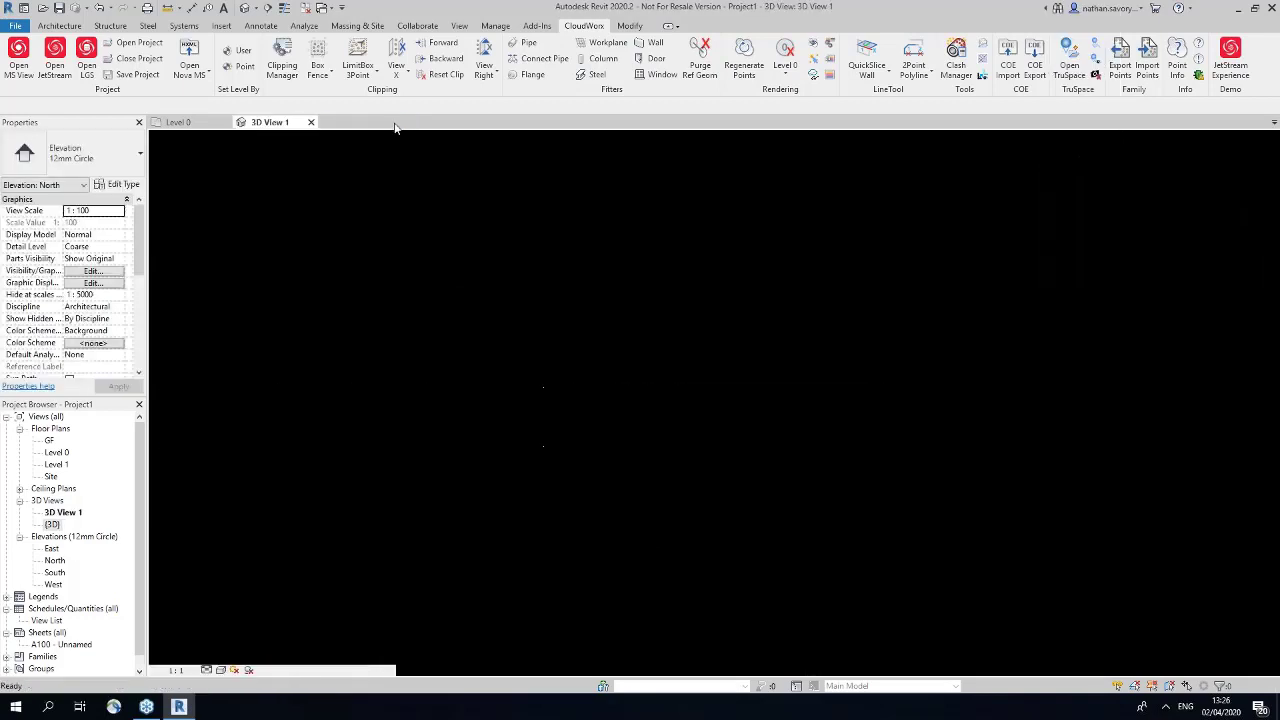
pyautogui.click(311, 122)
pyautogui.click(225, 122)
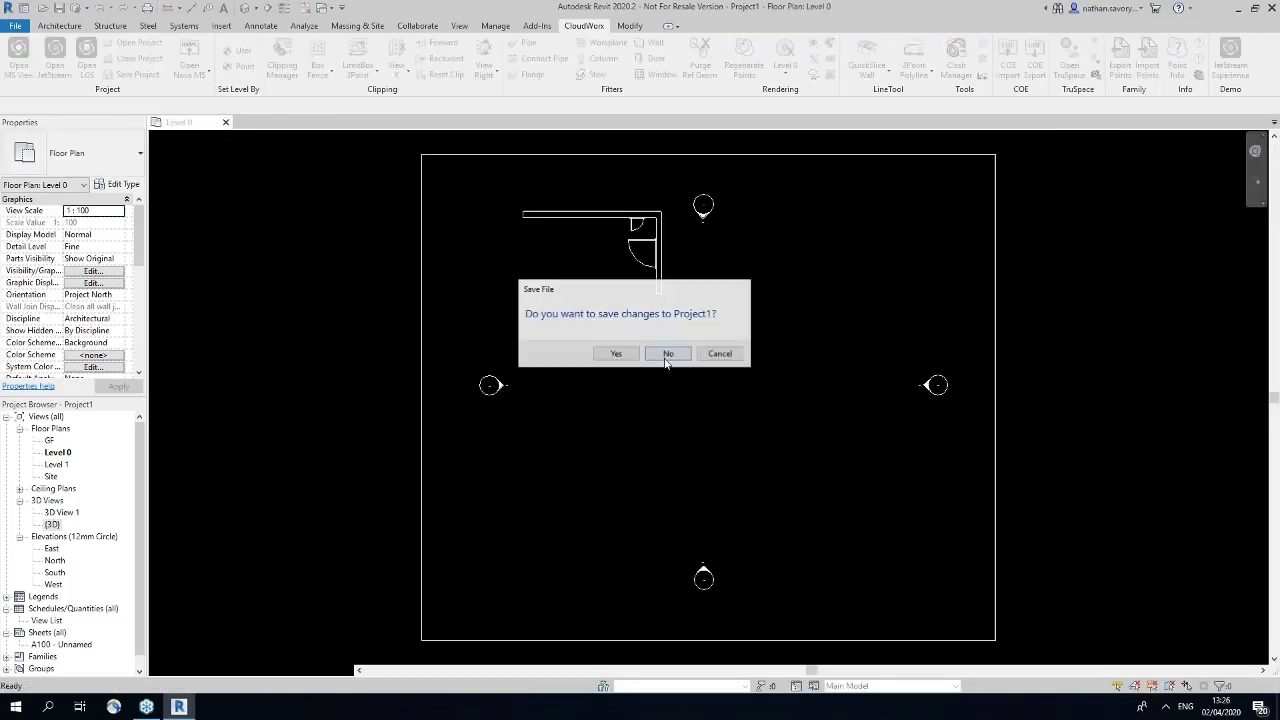
pyautogui.click(665, 353)
pyautogui.click(657, 352)
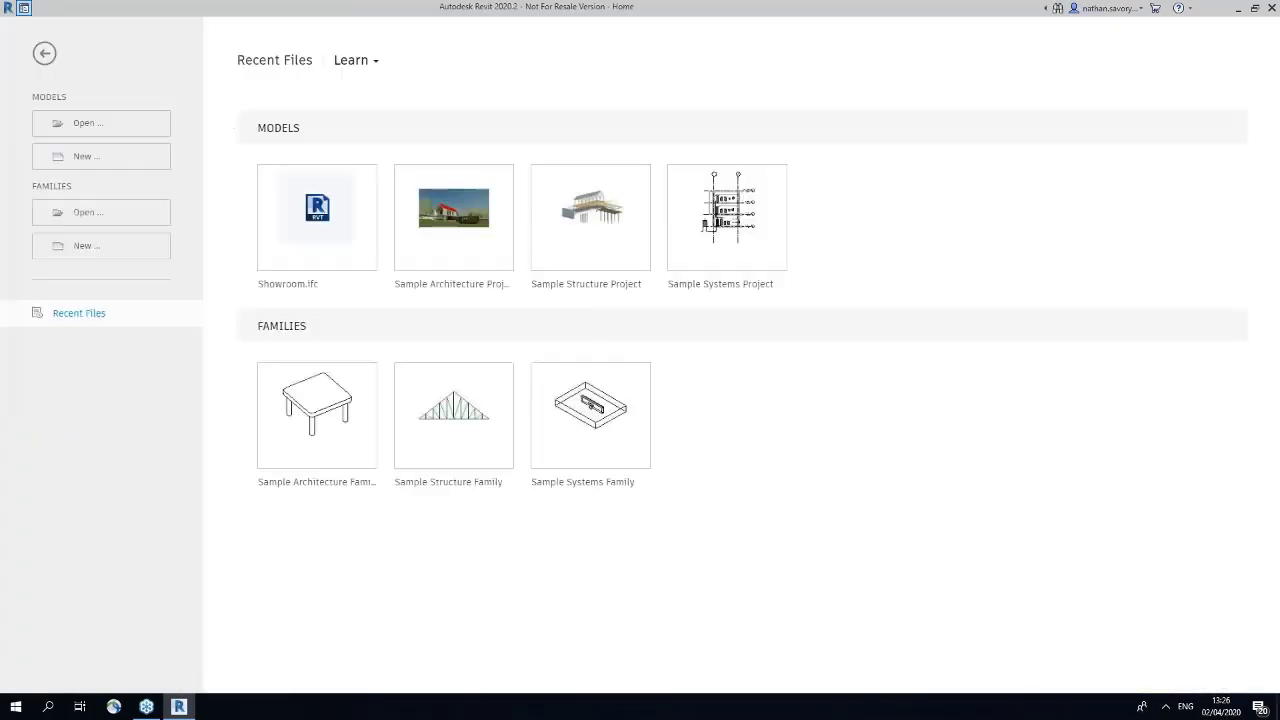
pyautogui.click(131, 157)
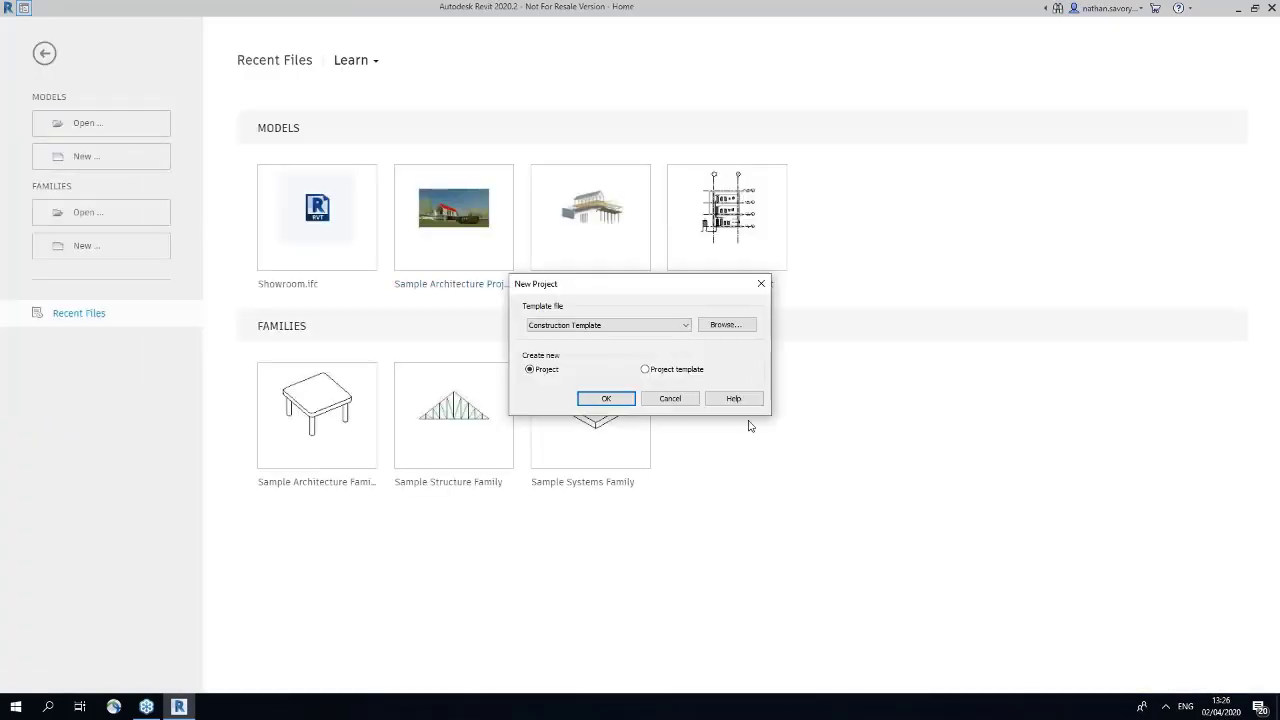
pyautogui.click(588, 401)
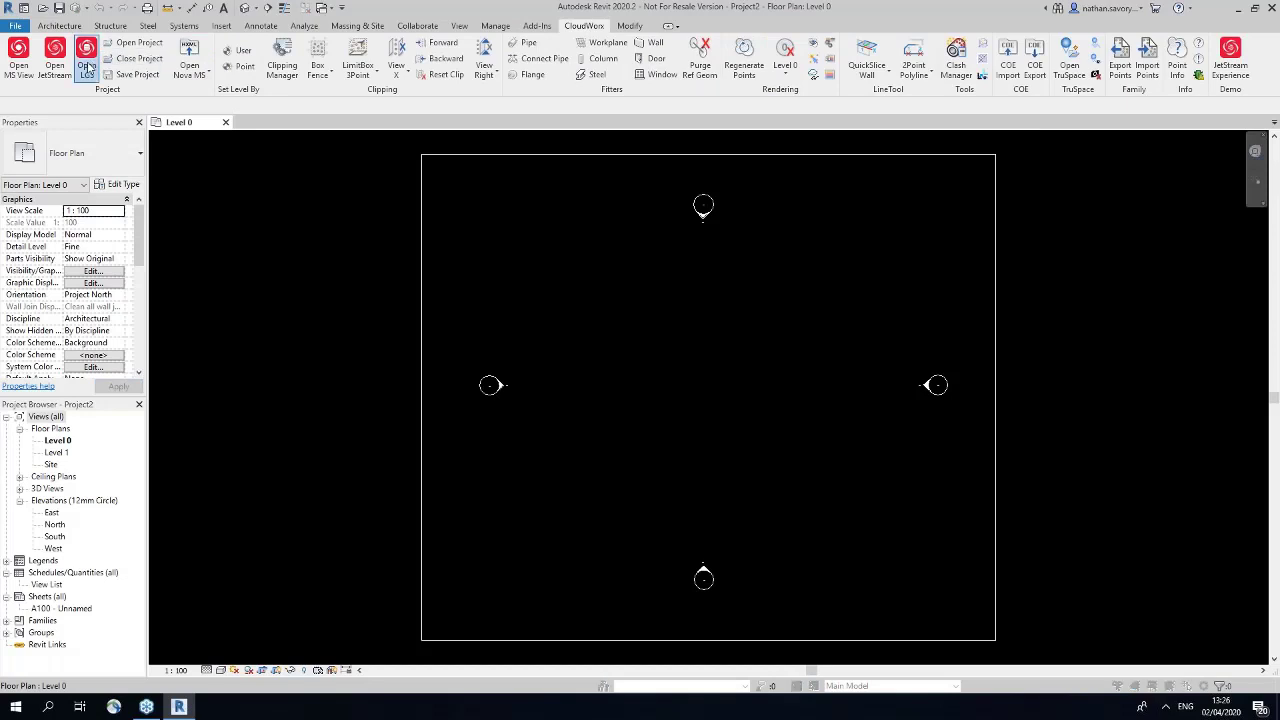
# Step: Load the LGS point cloud "Manchester United Hospitality suite_1.lgs" from the Demo folder, using the World (Identity) coordinate system
pyautogui.click(87, 67)
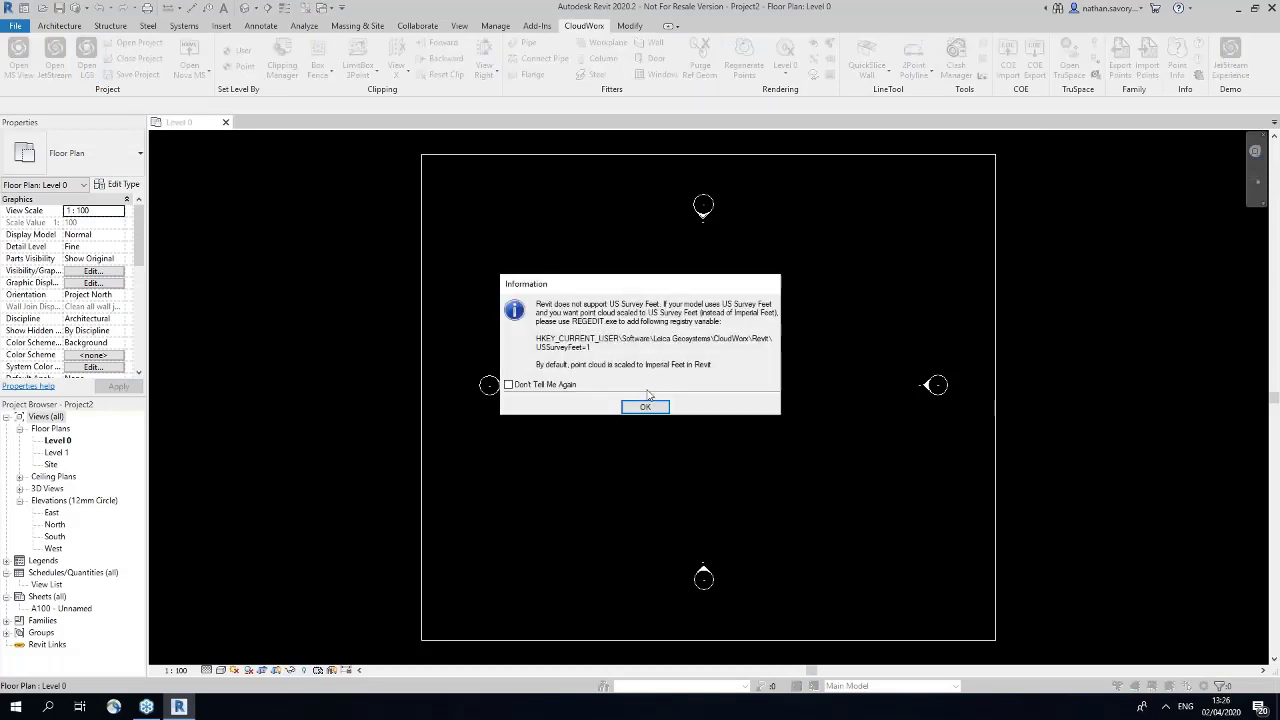
pyautogui.click(650, 401)
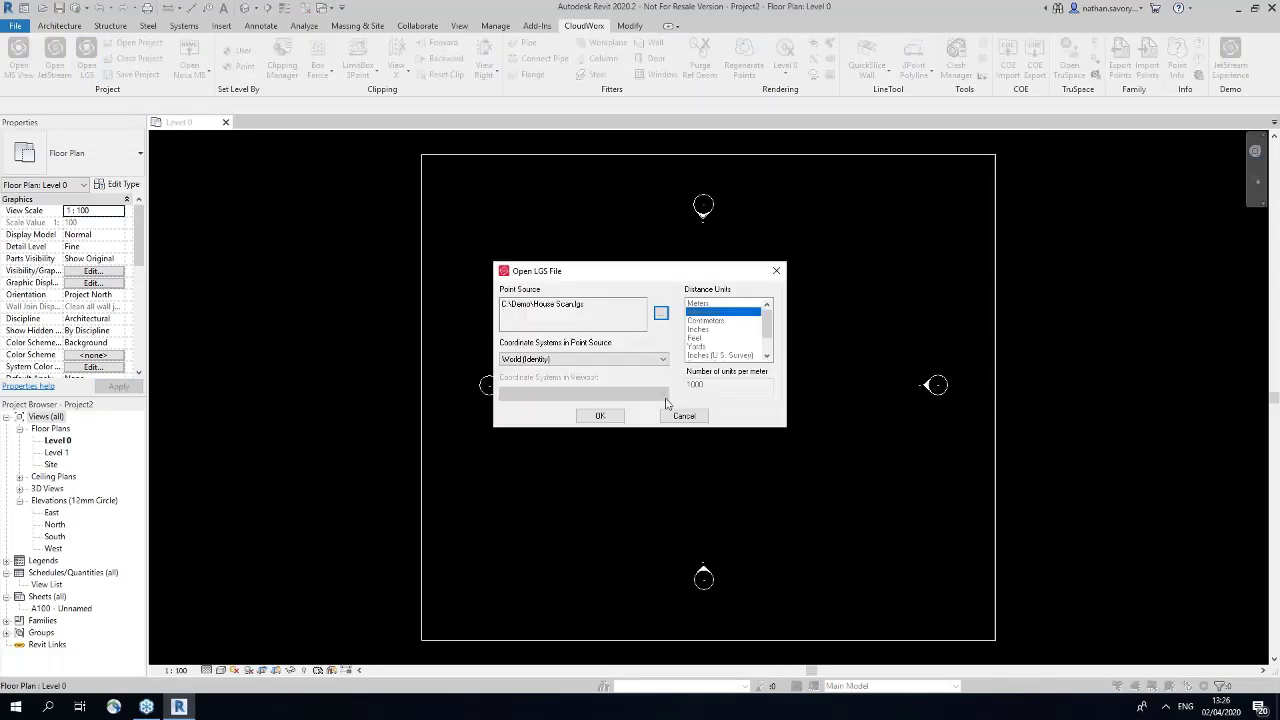
pyautogui.click(661, 316)
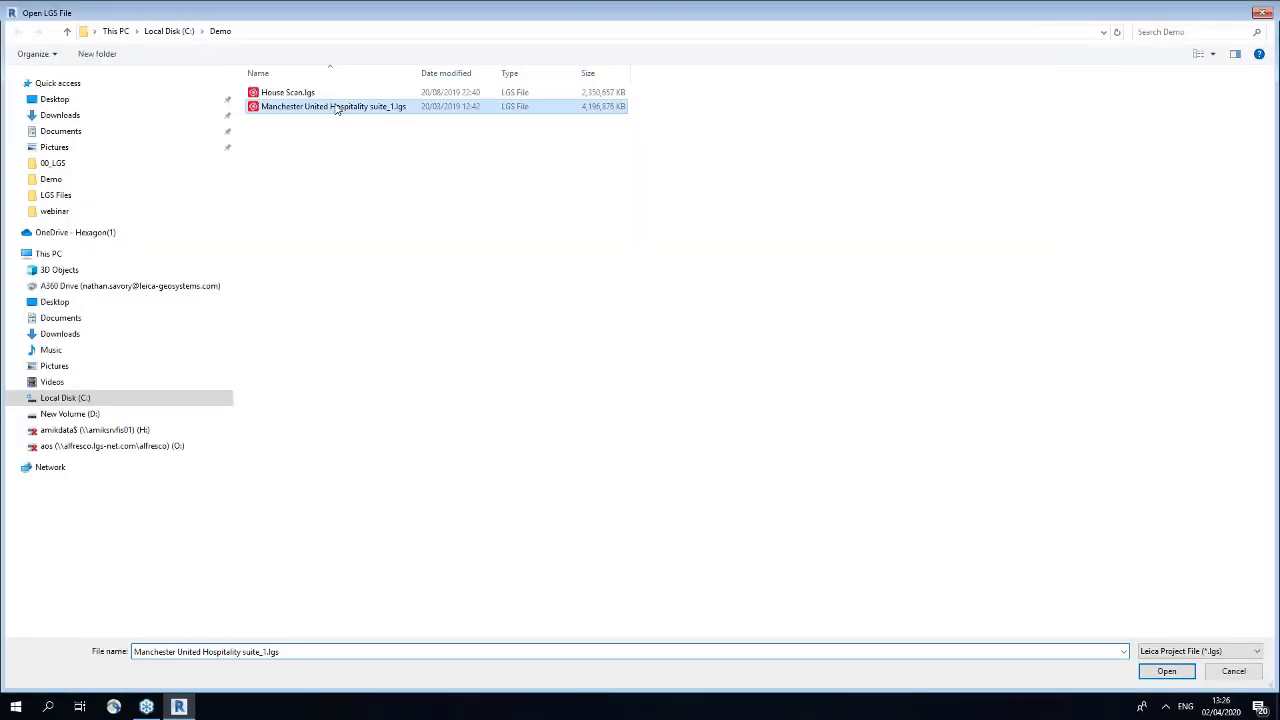
pyautogui.click(1165, 672)
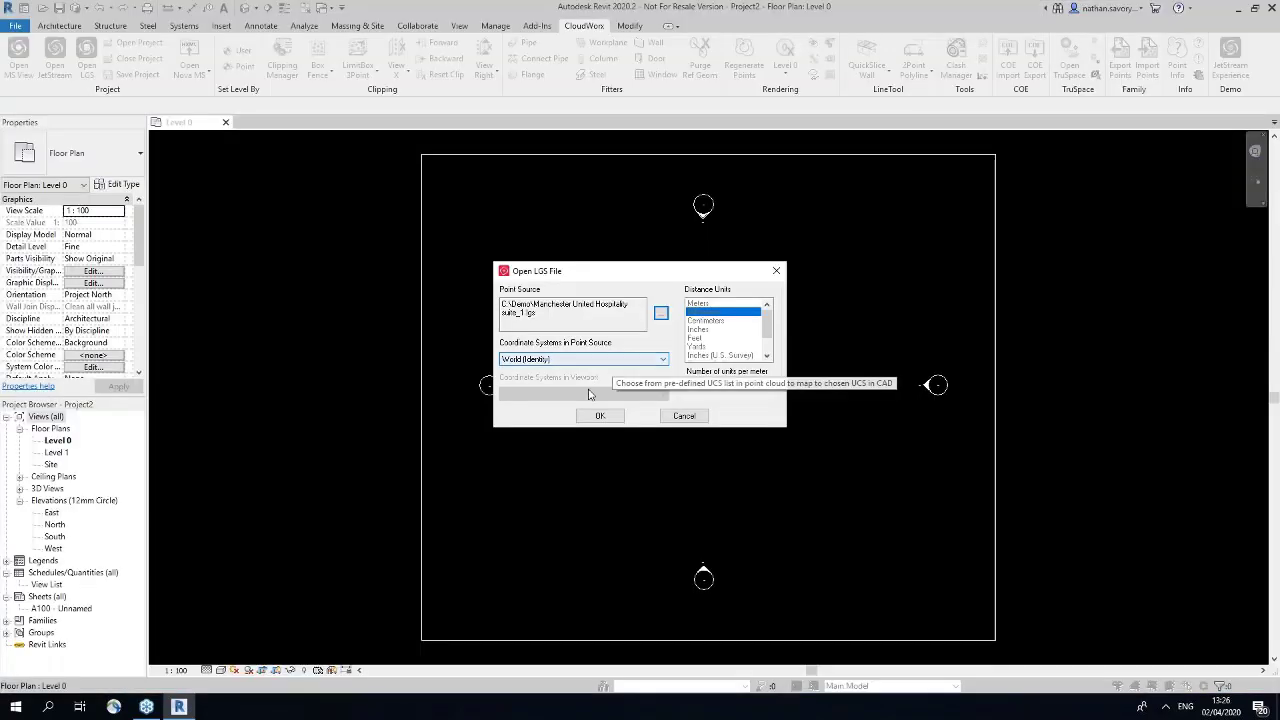
pyautogui.click(600, 416)
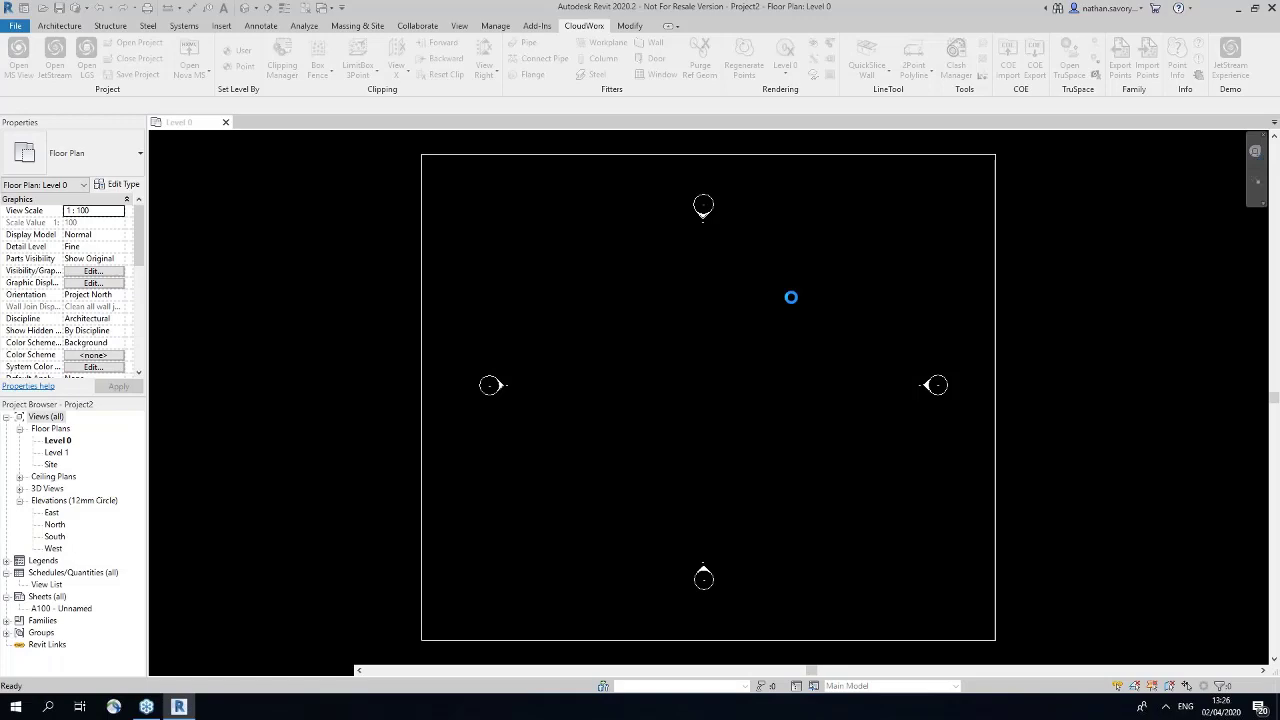
# Step: Fit the whole point cloud in the 3D view and open the TruSpace panorama of scan position 0005
pyautogui.rightClick(790, 295)
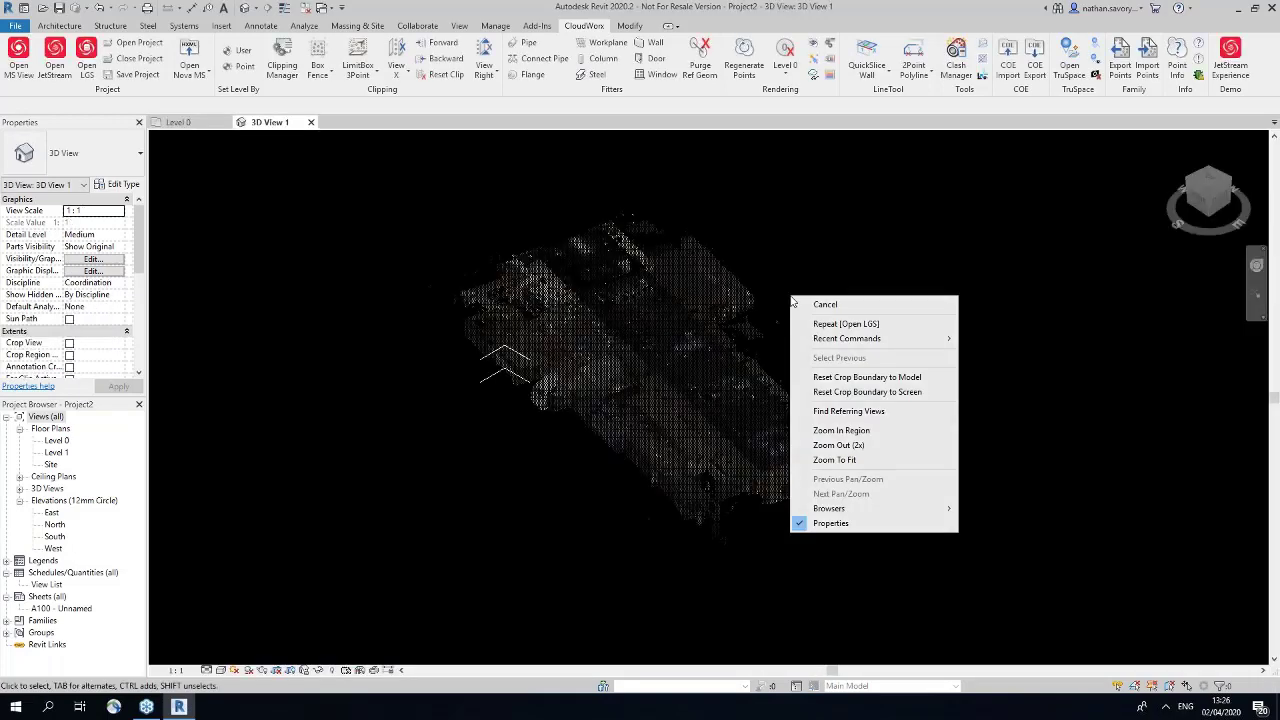
pyautogui.click(878, 460)
pyautogui.scroll(1, 632, 230)
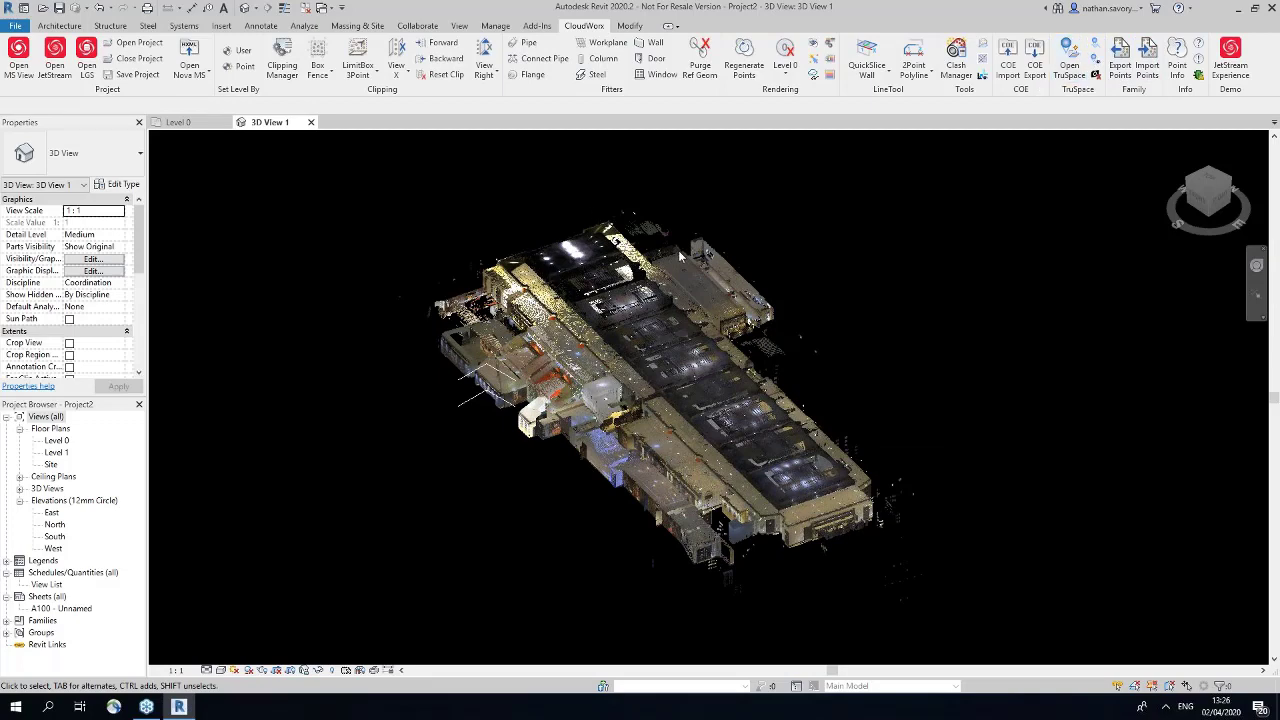
pyautogui.scroll(2, 678, 250)
pyautogui.moveTo(689, 268); pyautogui.dragTo(694, 246, button='middle')
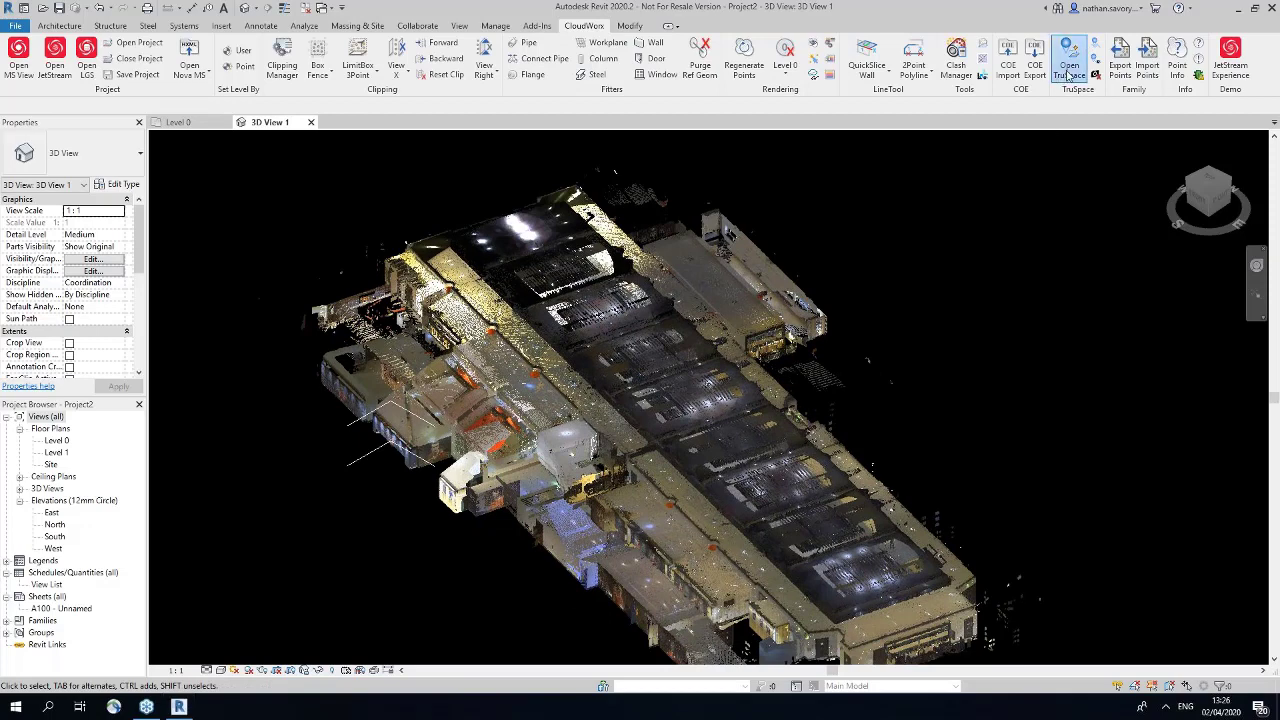
pyautogui.click(1069, 55)
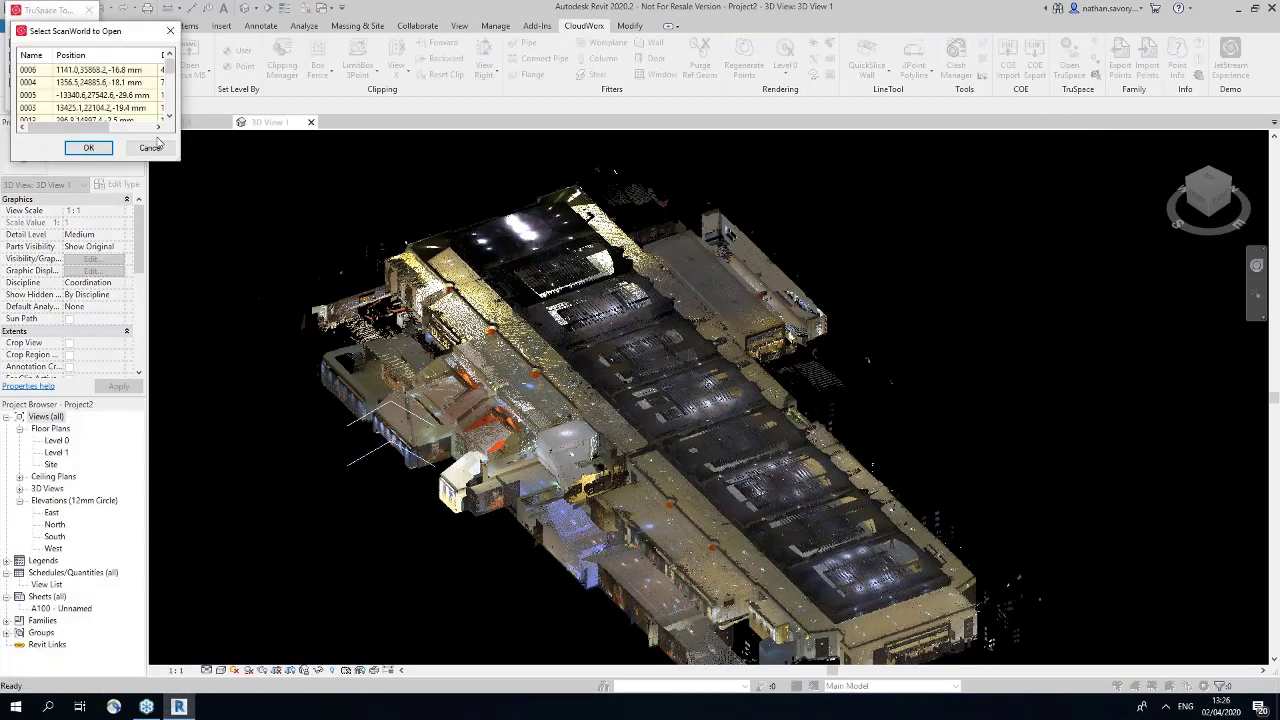
pyautogui.click(123, 97)
pyautogui.click(88, 148)
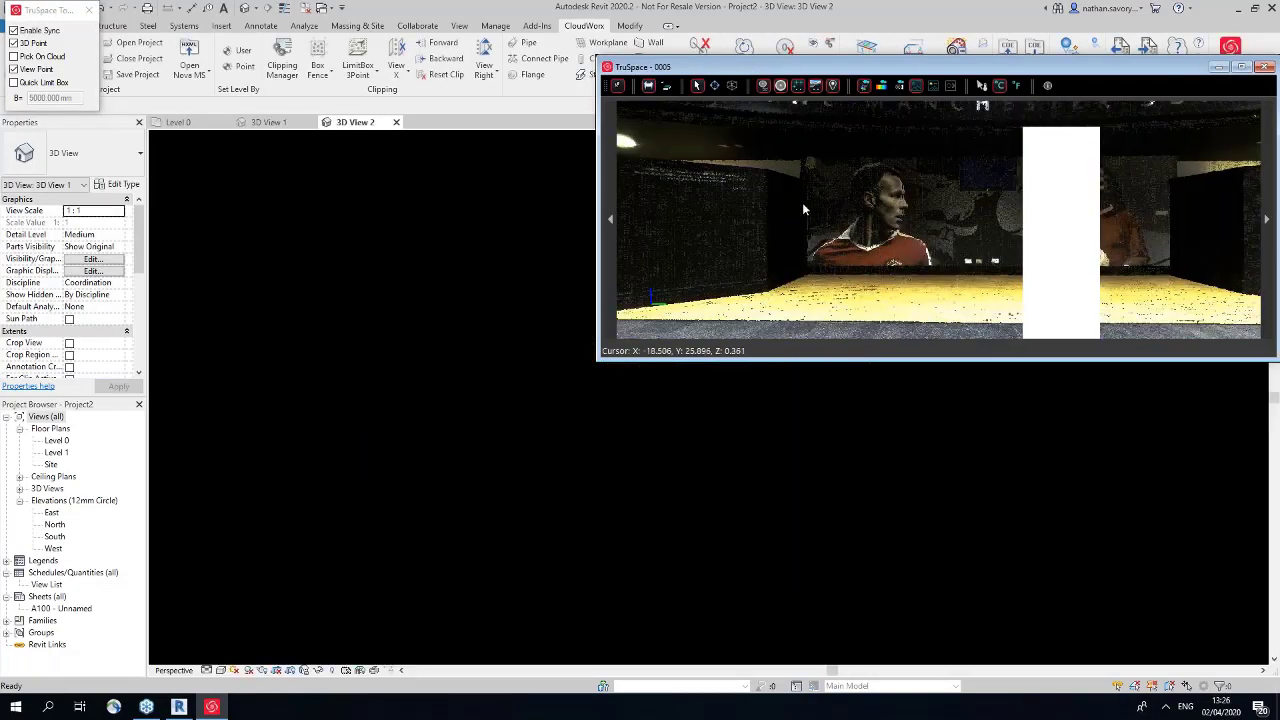
# Step: Look around the panorama of scan 0005, move on to scan 0004 and turn towards the orange columns
pyautogui.moveTo(793, 211)
pyautogui.mouseDown()
pyautogui.moveTo(810, 177)
pyautogui.moveTo(806, 209)
pyautogui.mouseUp()
pyautogui.scroll(-2, 822, 177)
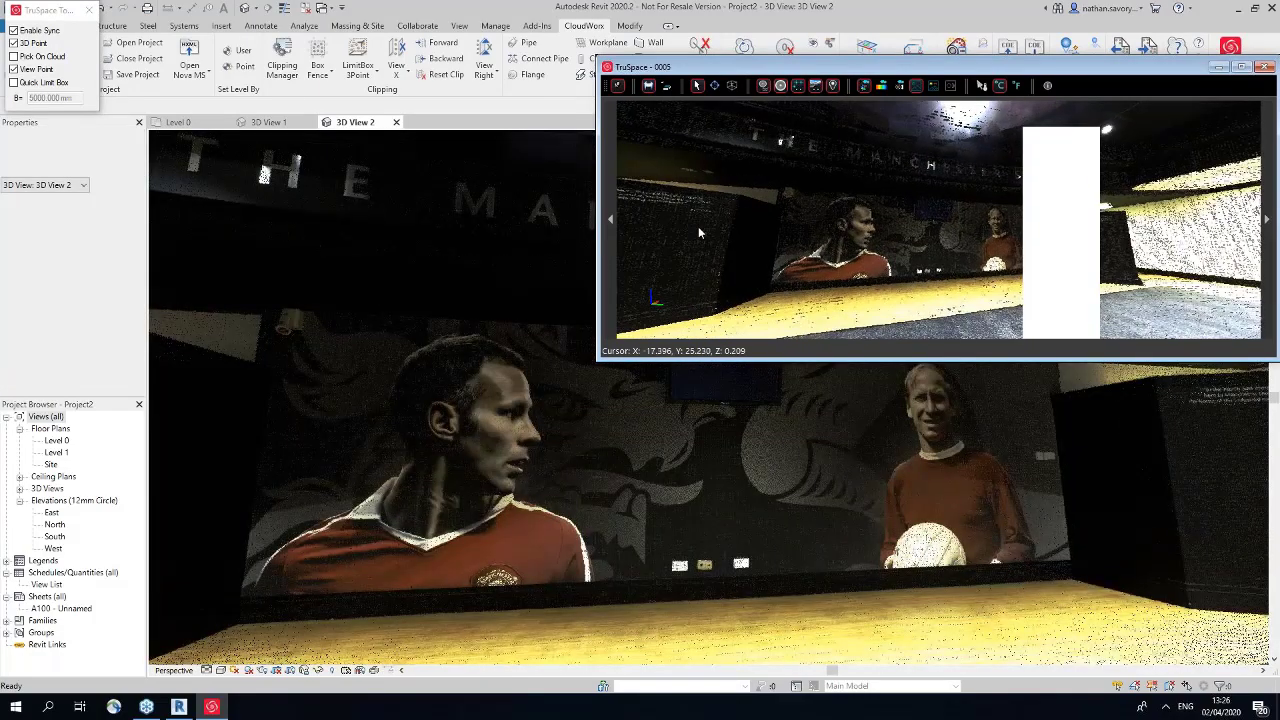
pyautogui.moveTo(698, 226); pyautogui.dragTo(617, 212)
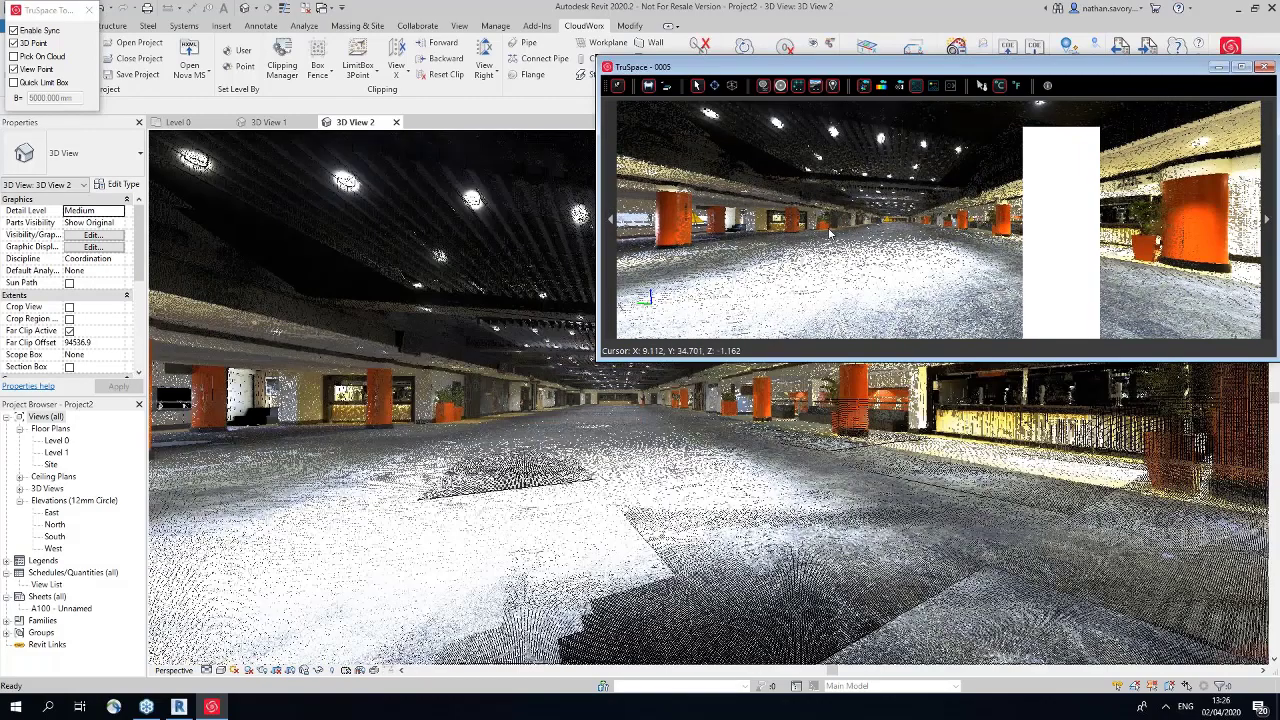
pyautogui.moveTo(829, 233); pyautogui.dragTo(776, 229)
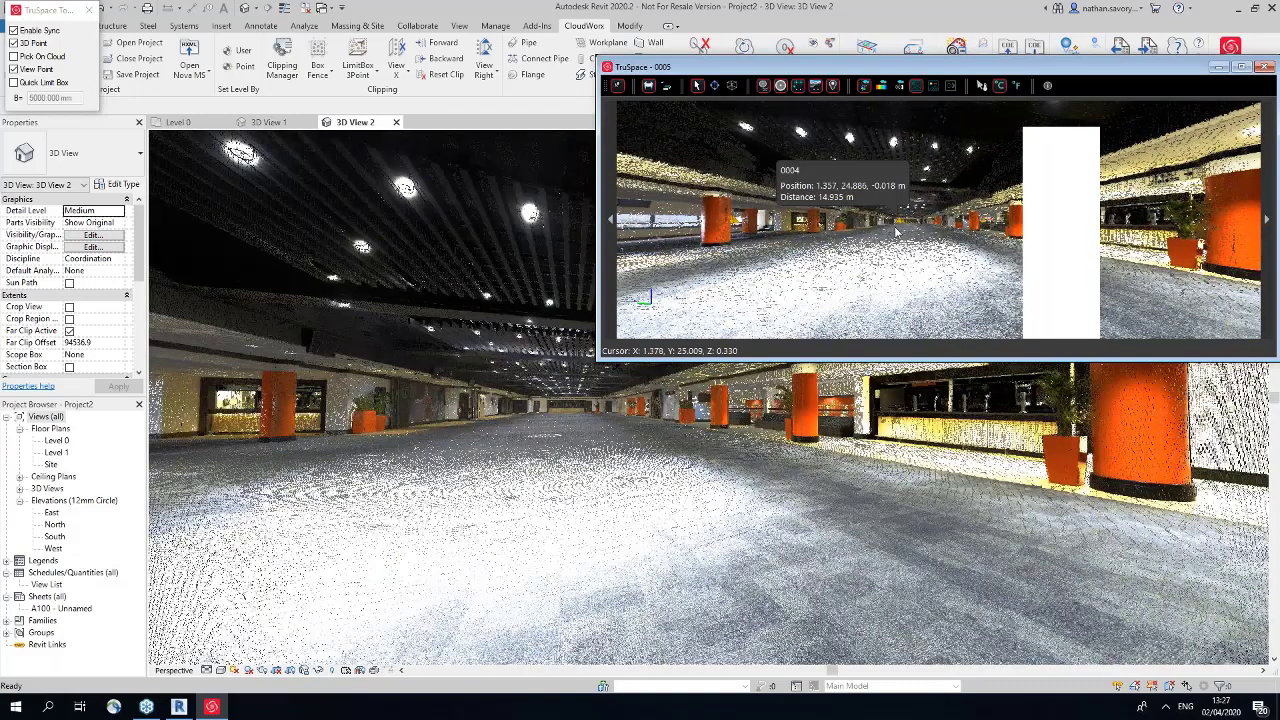
pyautogui.click(897, 232)
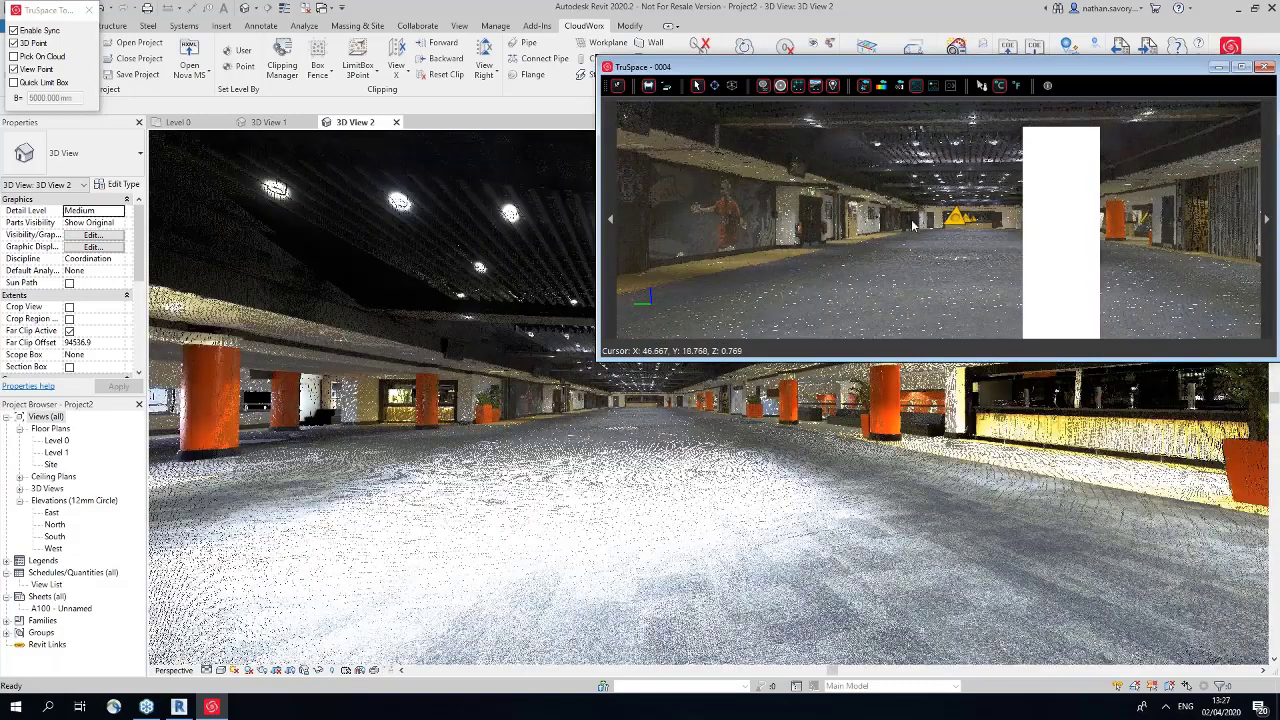
pyautogui.moveTo(912, 226); pyautogui.dragTo(845, 229)
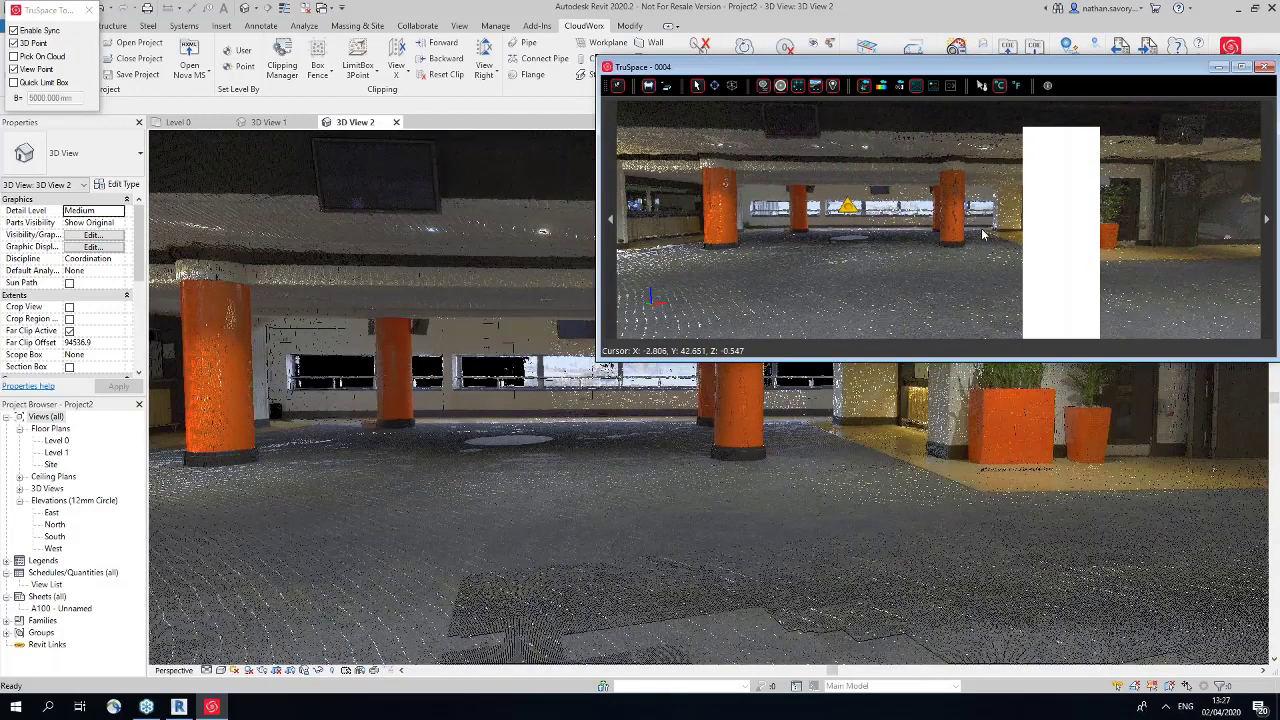
# Step: Fit a Round Column on Level 0 to the near-left orange column in TruSpace, creating the new type 690mm Diameter
pyautogui.moveTo(820, 66); pyautogui.dragTo(858, 100)
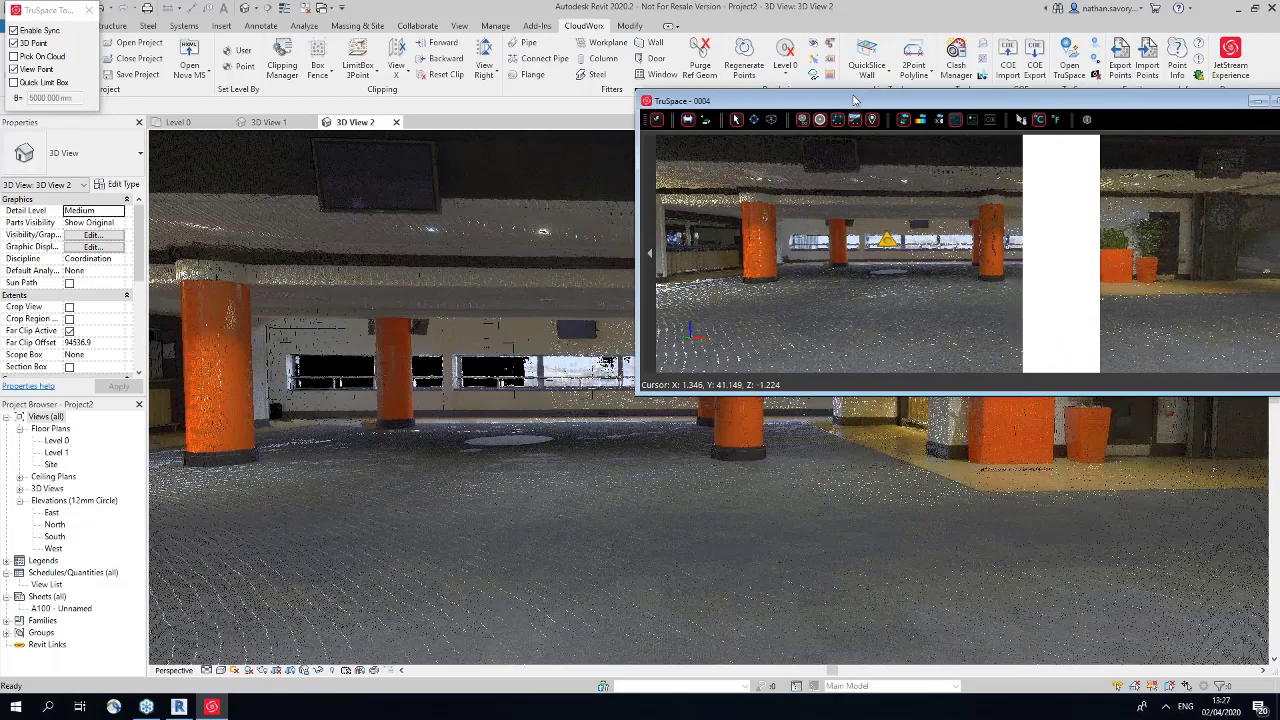
pyautogui.click(595, 60)
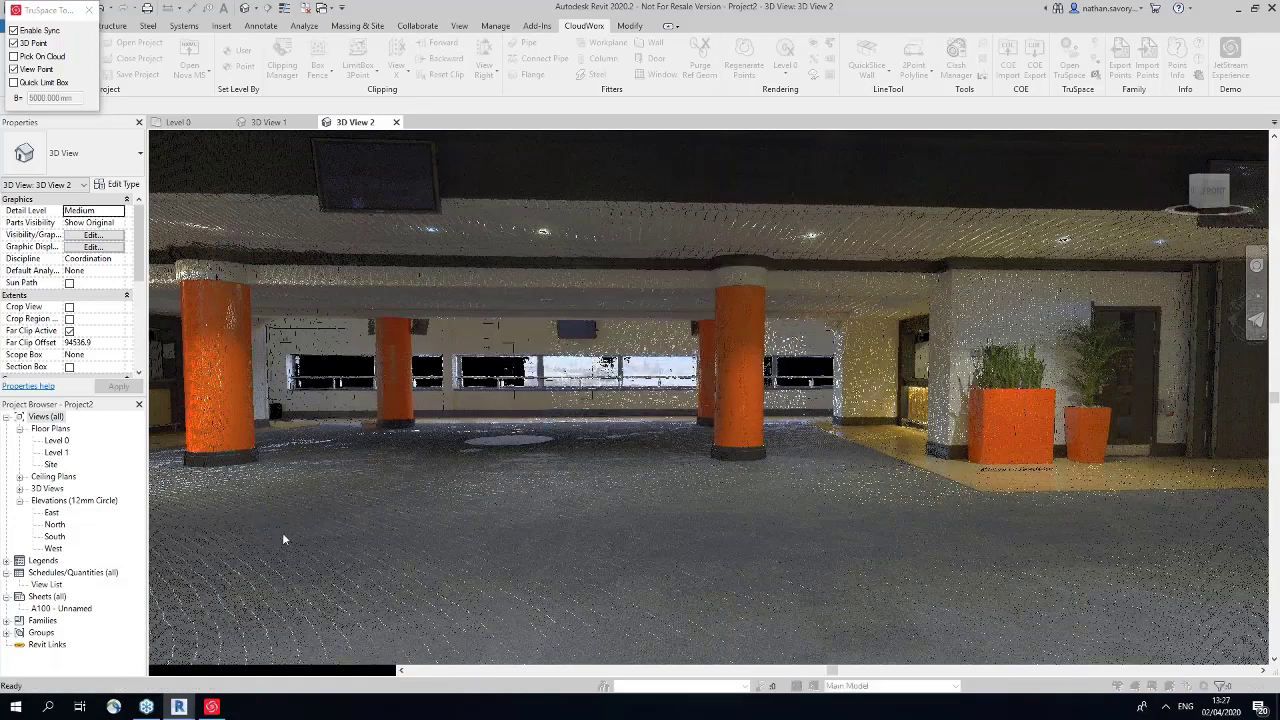
pyautogui.click(640, 361)
pyautogui.click(615, 382)
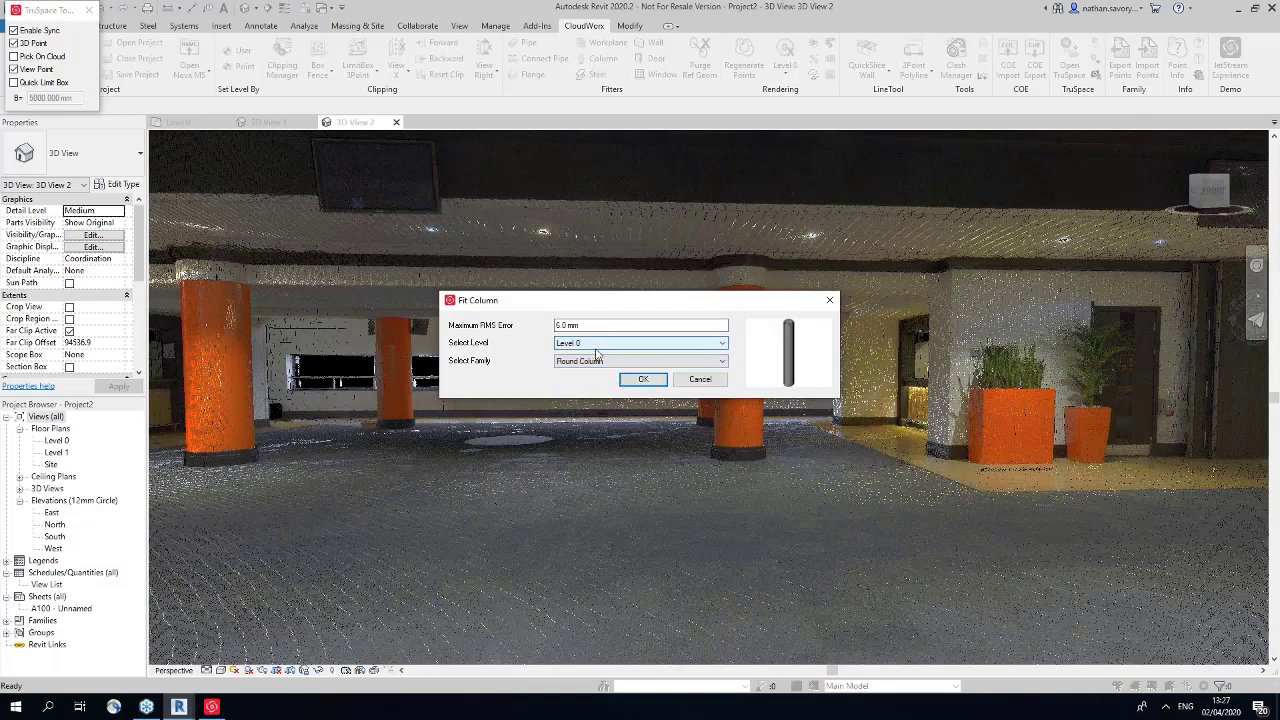
pyautogui.click(643, 379)
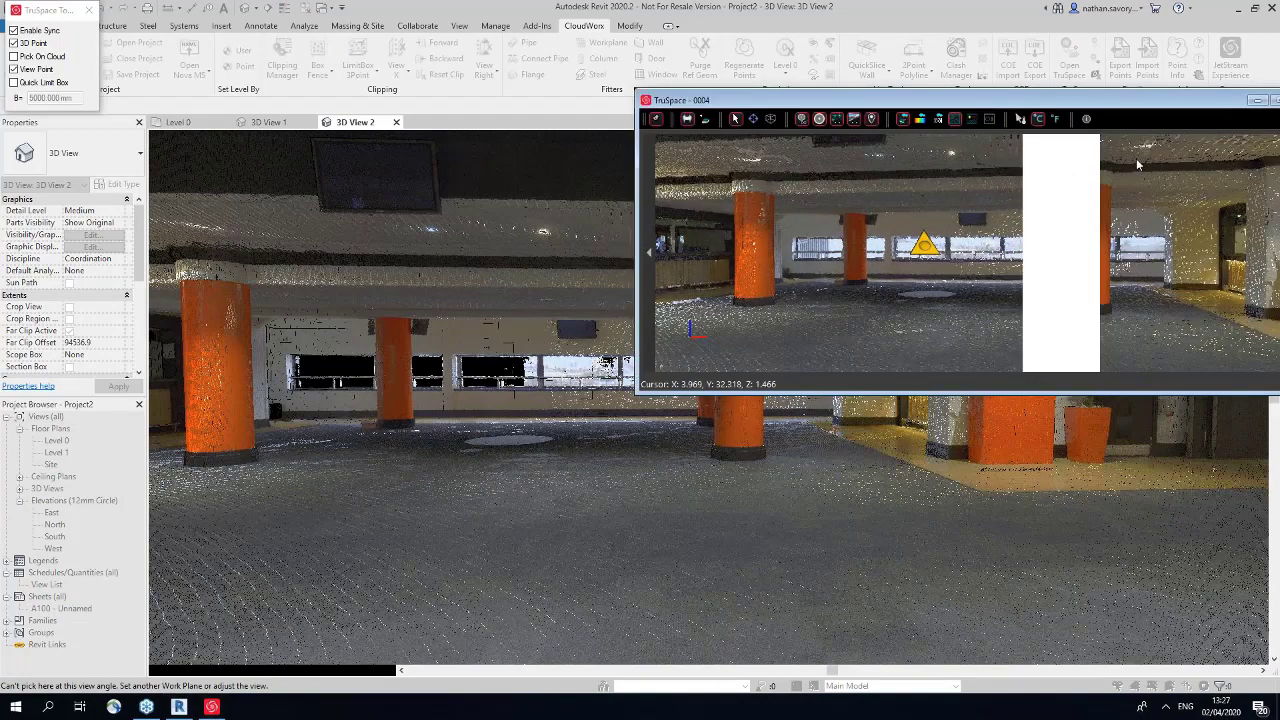
pyautogui.click(762, 250)
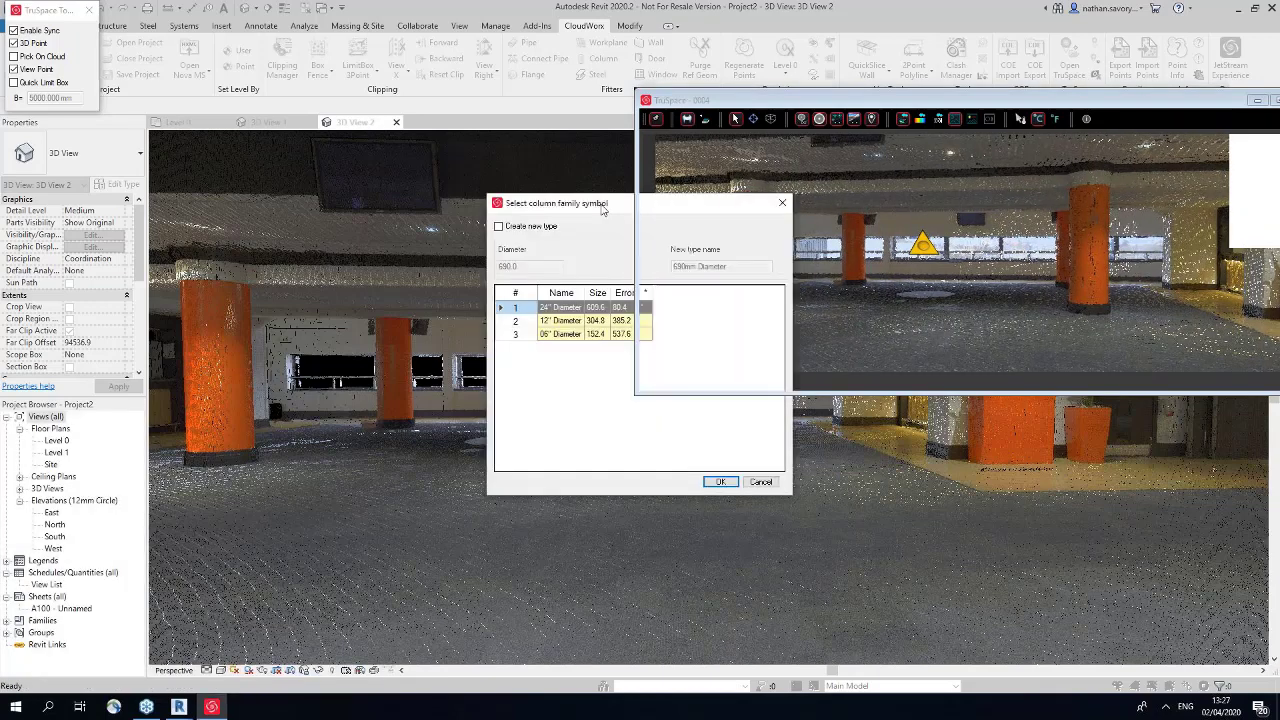
pyautogui.click(436, 251)
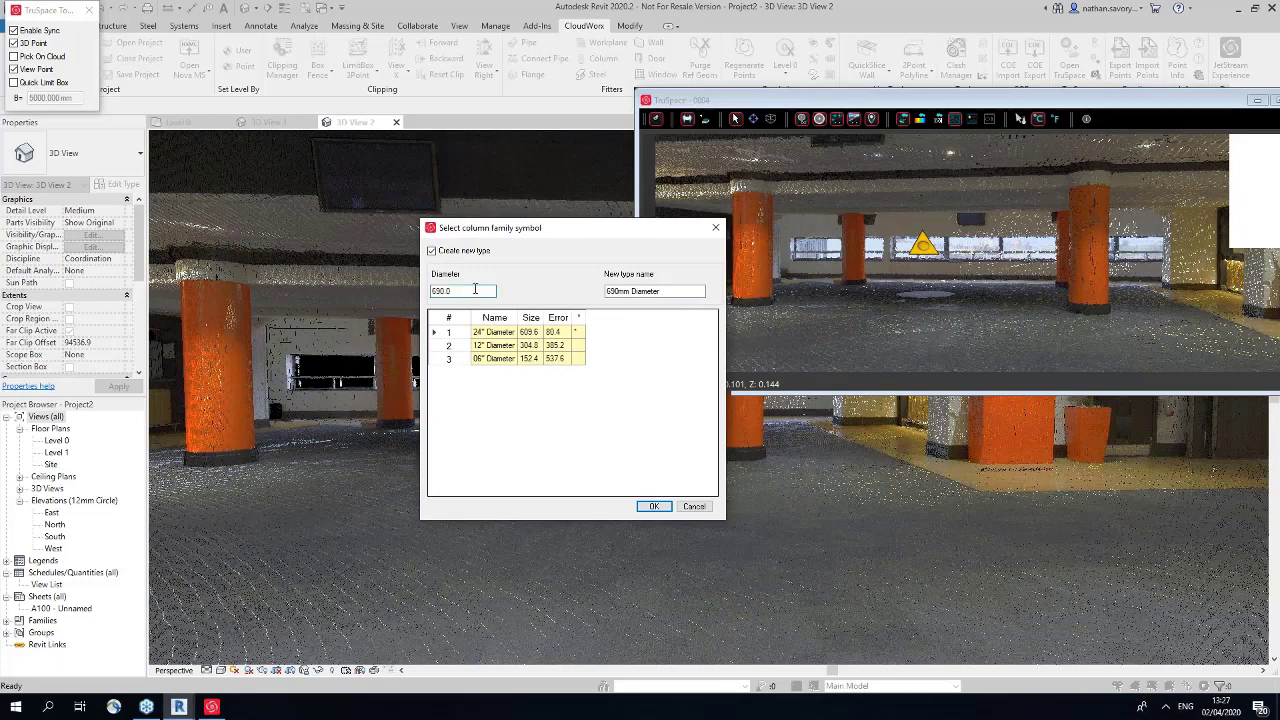
pyautogui.click(649, 510)
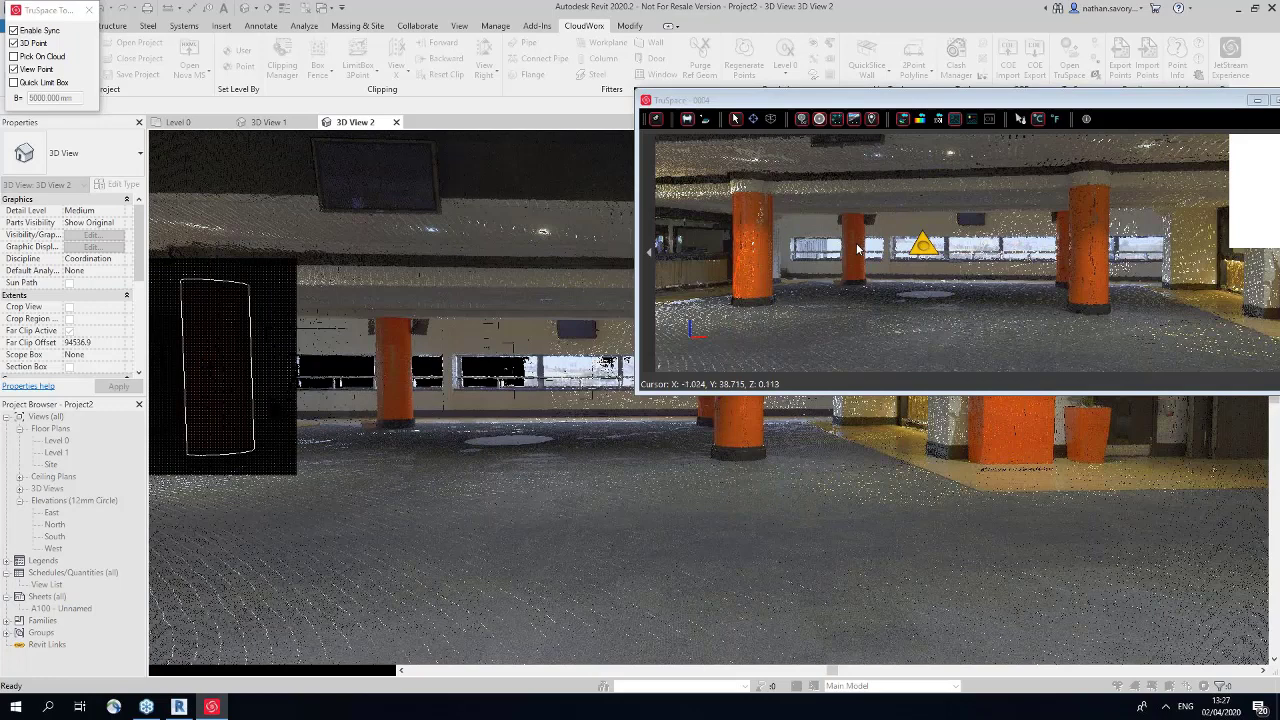
# Step: Fit the far-left, far-right and near-right orange columns using the 690mm Diameter column type
pyautogui.click(857, 249)
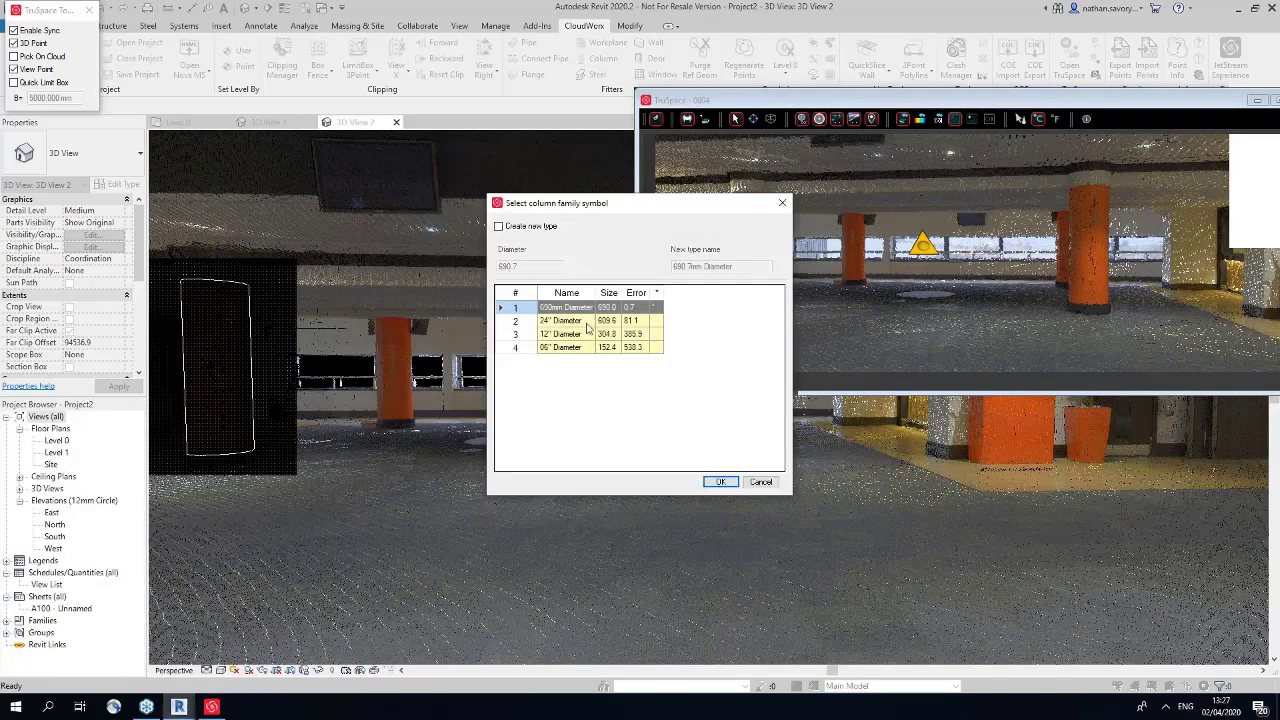
pyautogui.click(720, 482)
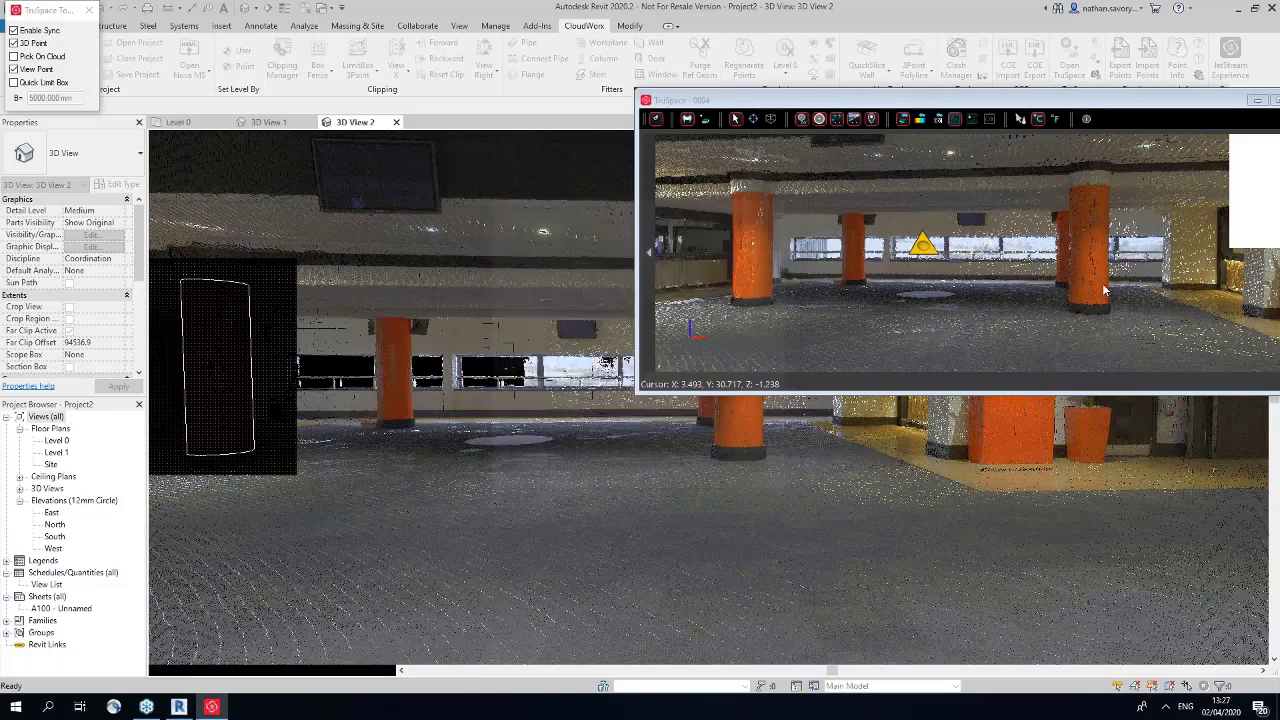
pyautogui.click(1065, 249)
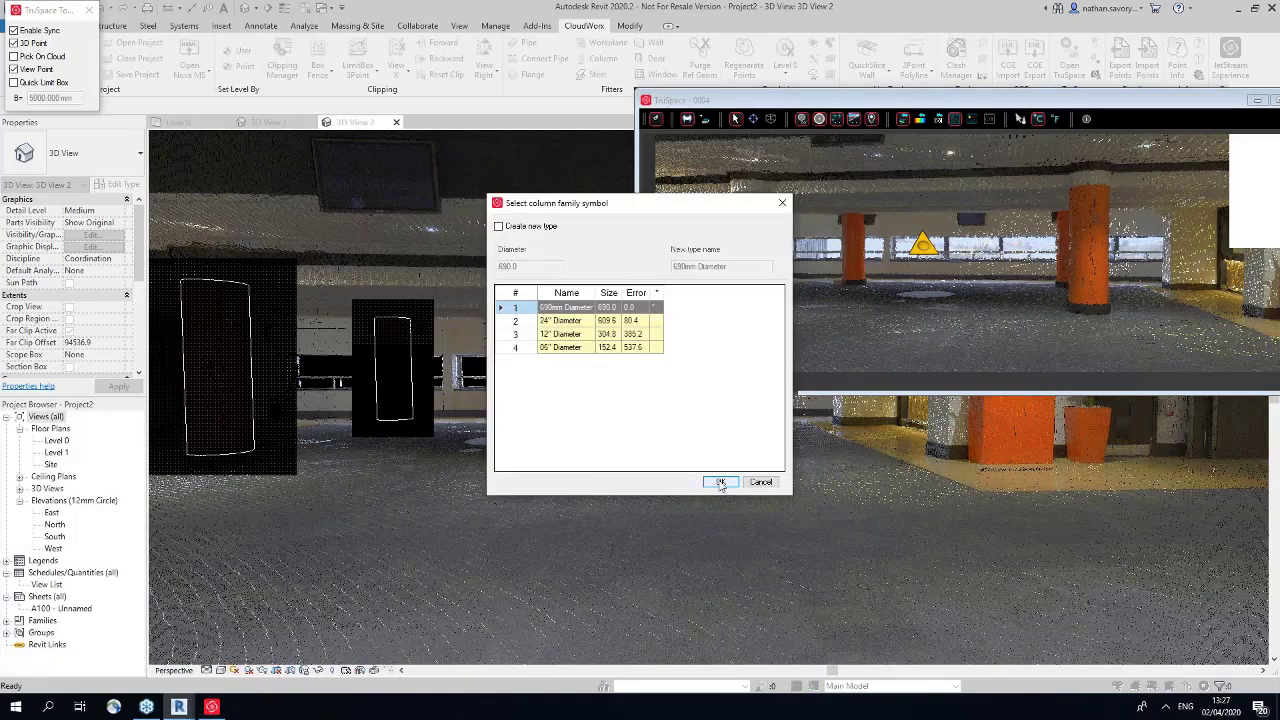
pyautogui.click(721, 482)
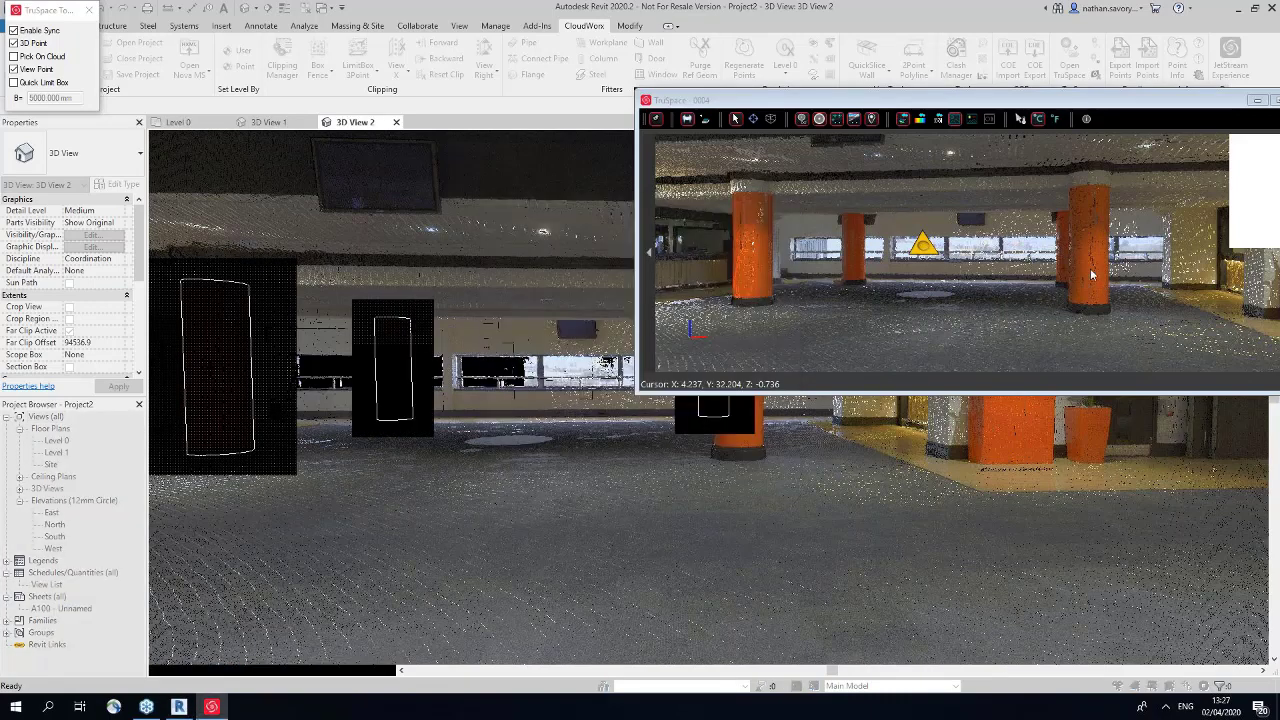
pyautogui.click(1094, 267)
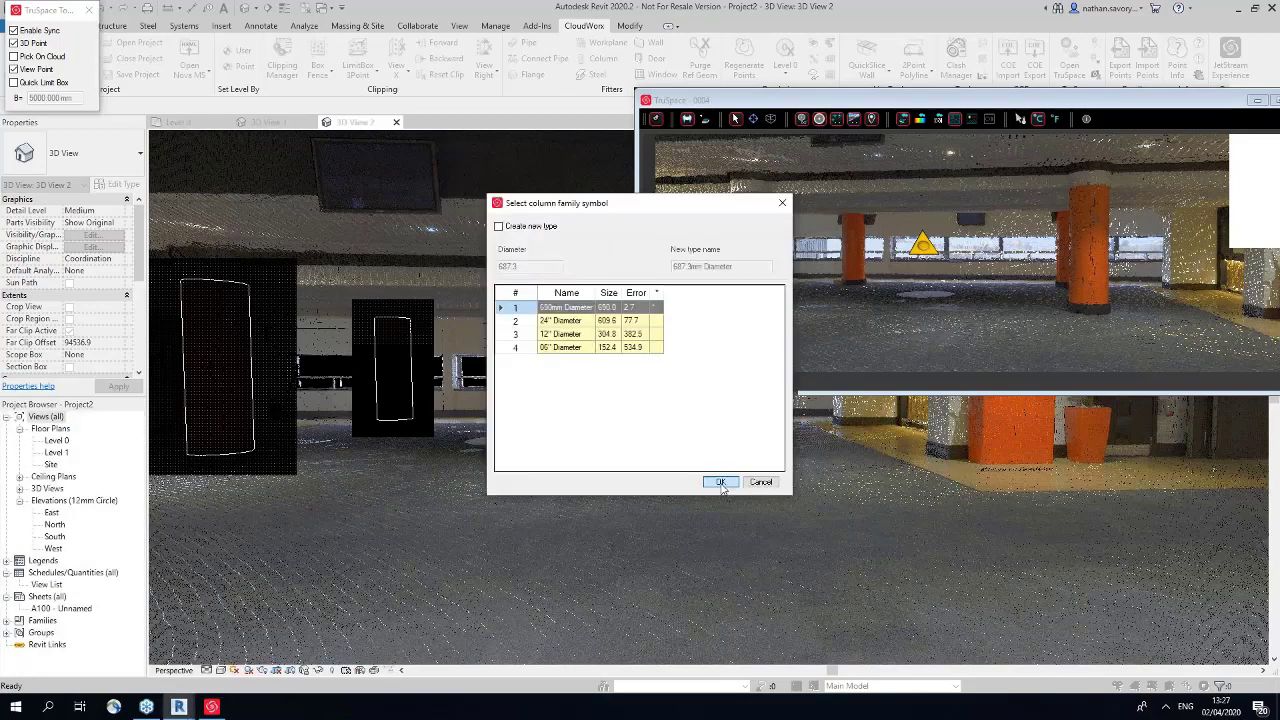
pyautogui.click(721, 482)
# Step: Close the TruSpace panorama and check the fitted columns against the point cloud in 3D View 2
pyautogui.moveTo(1150, 100); pyautogui.dragTo(850, 318)
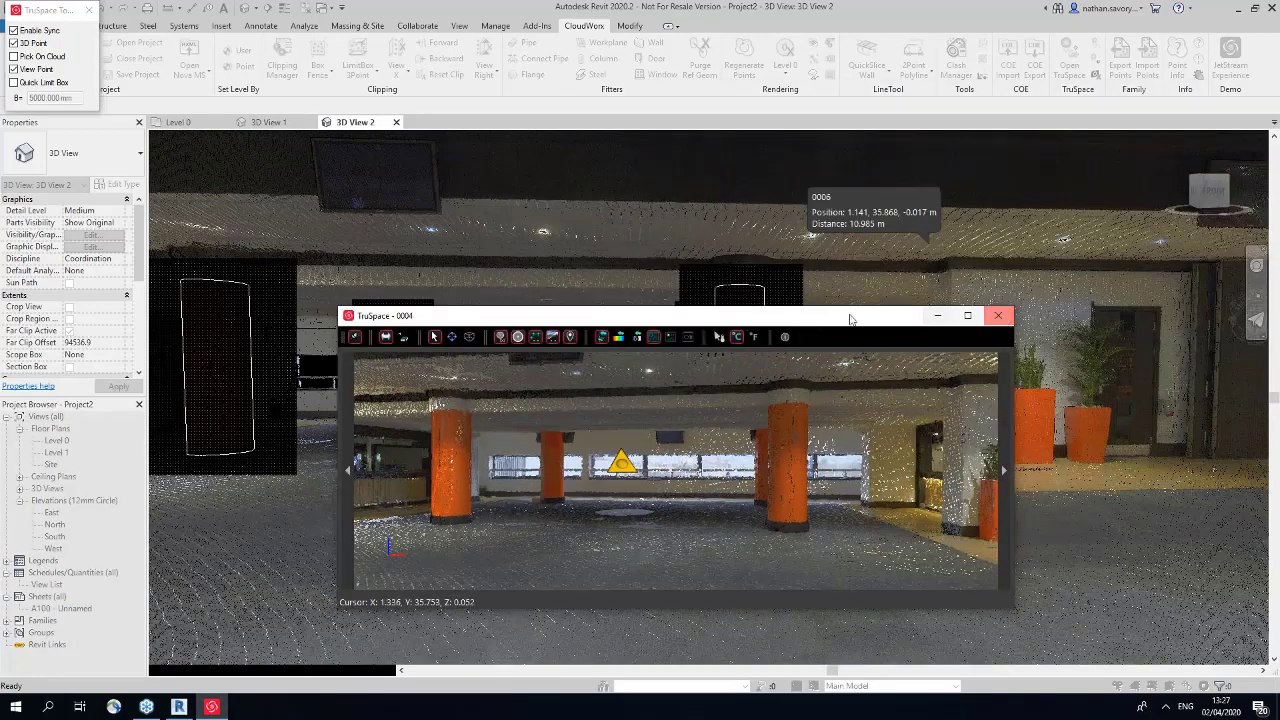
pyautogui.click(997, 315)
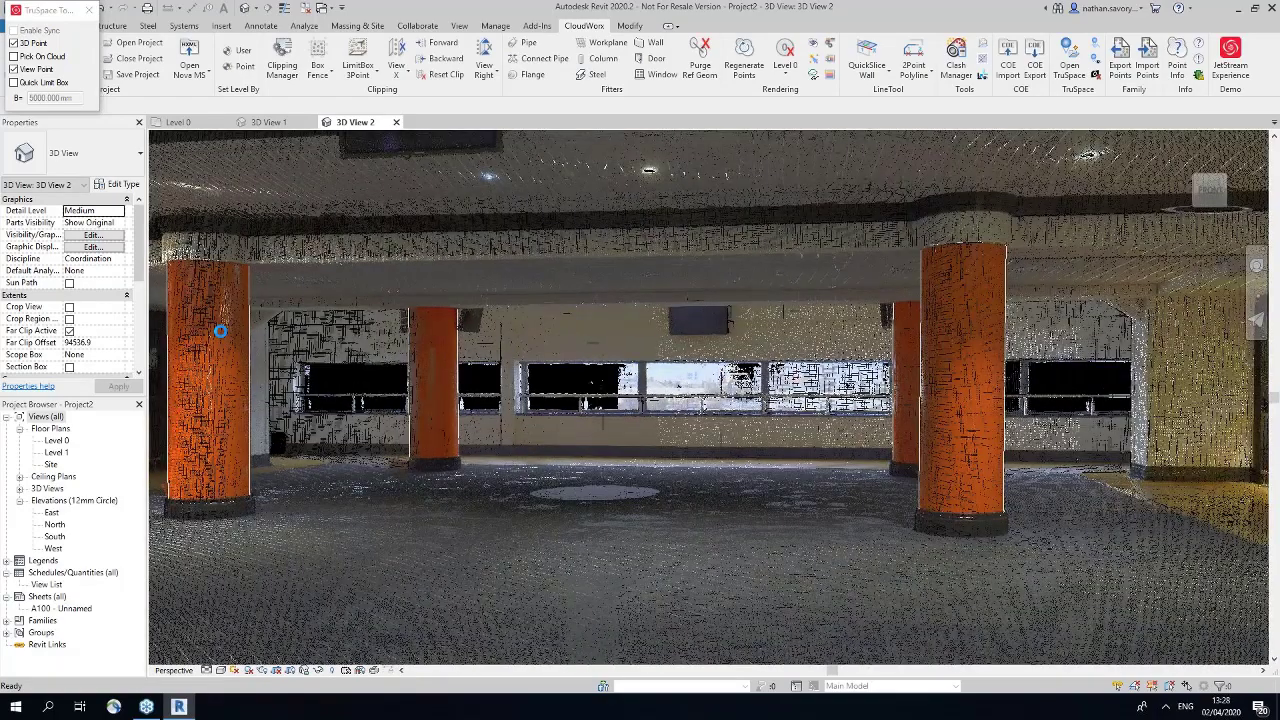
pyautogui.click(246, 314)
pyautogui.click(489, 360)
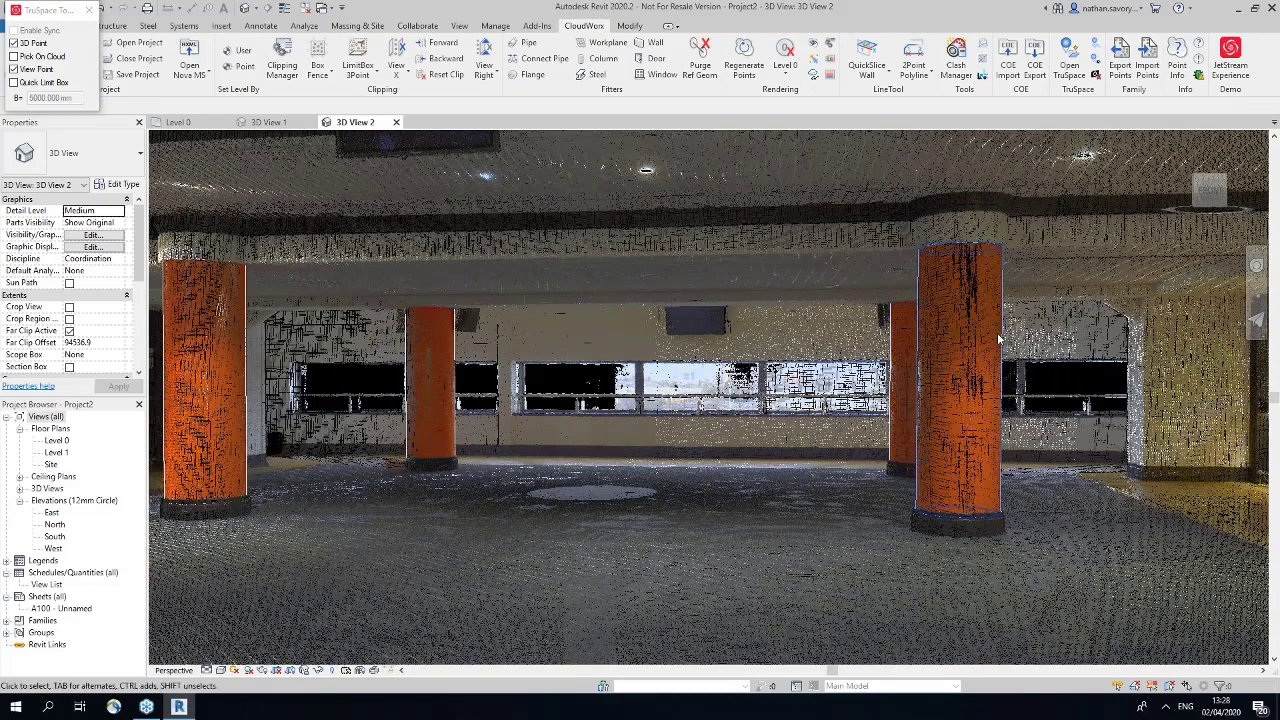
# Step: Switch to the {3D} view and open the TruSpace panorama of scan position 0011 near the middle of the building
pyautogui.click(20, 489)
pyautogui.doubleClick(52, 524)
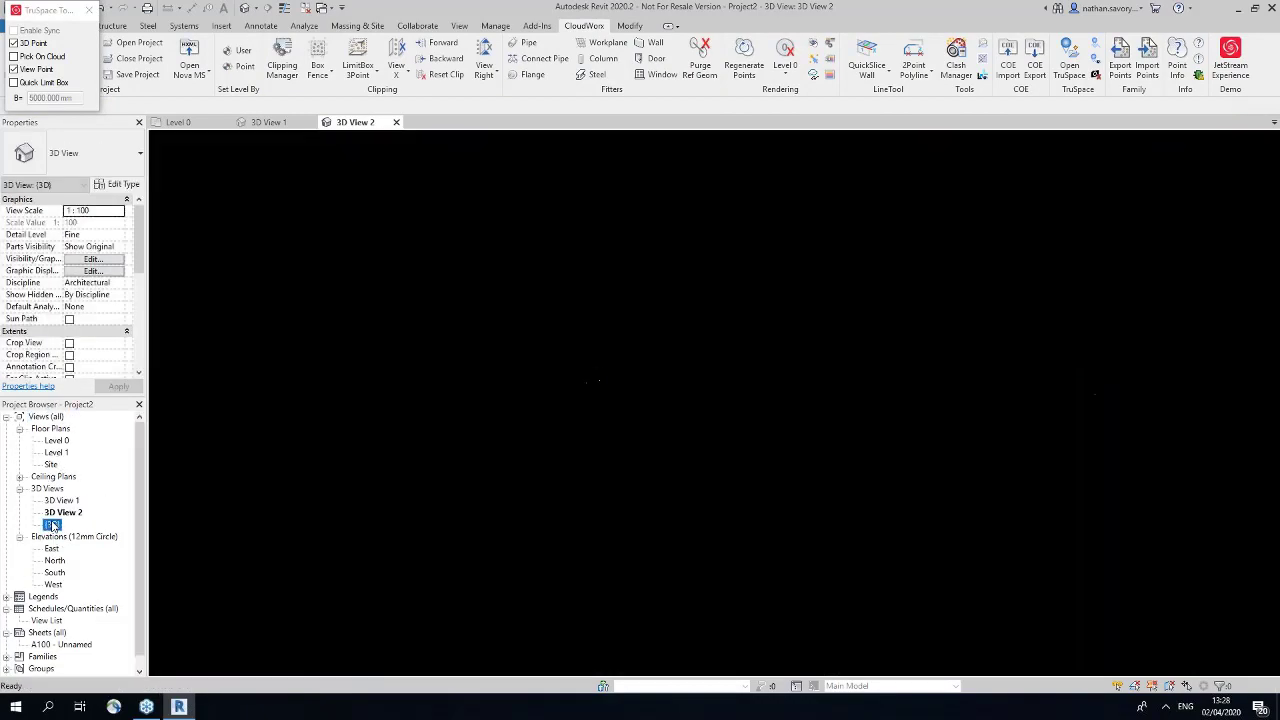
pyautogui.click(1069, 55)
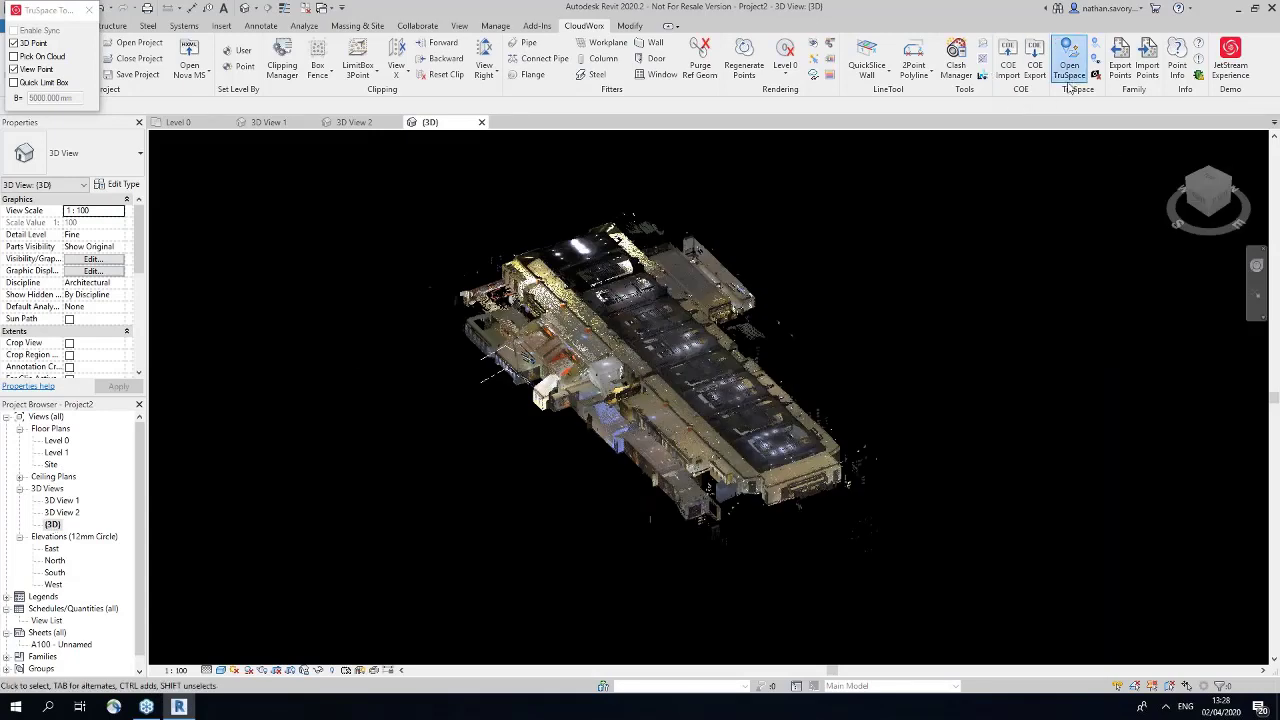
pyautogui.click(594, 307)
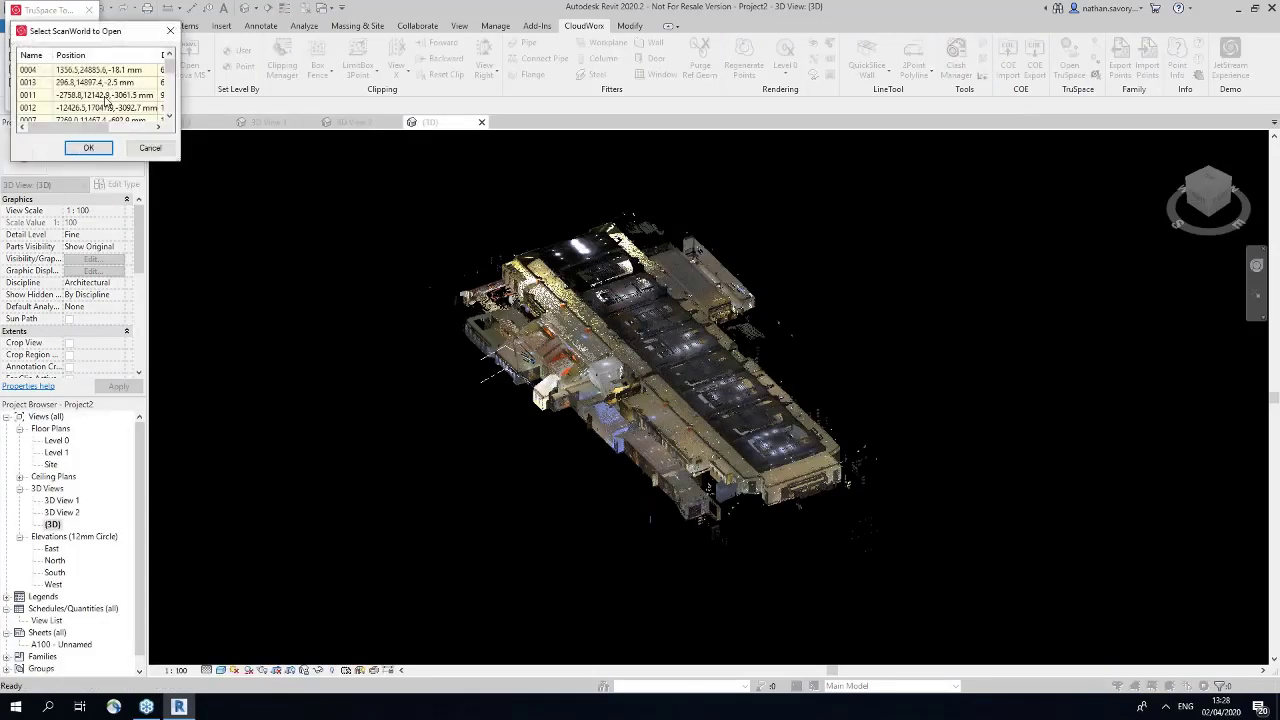
pyautogui.click(103, 96)
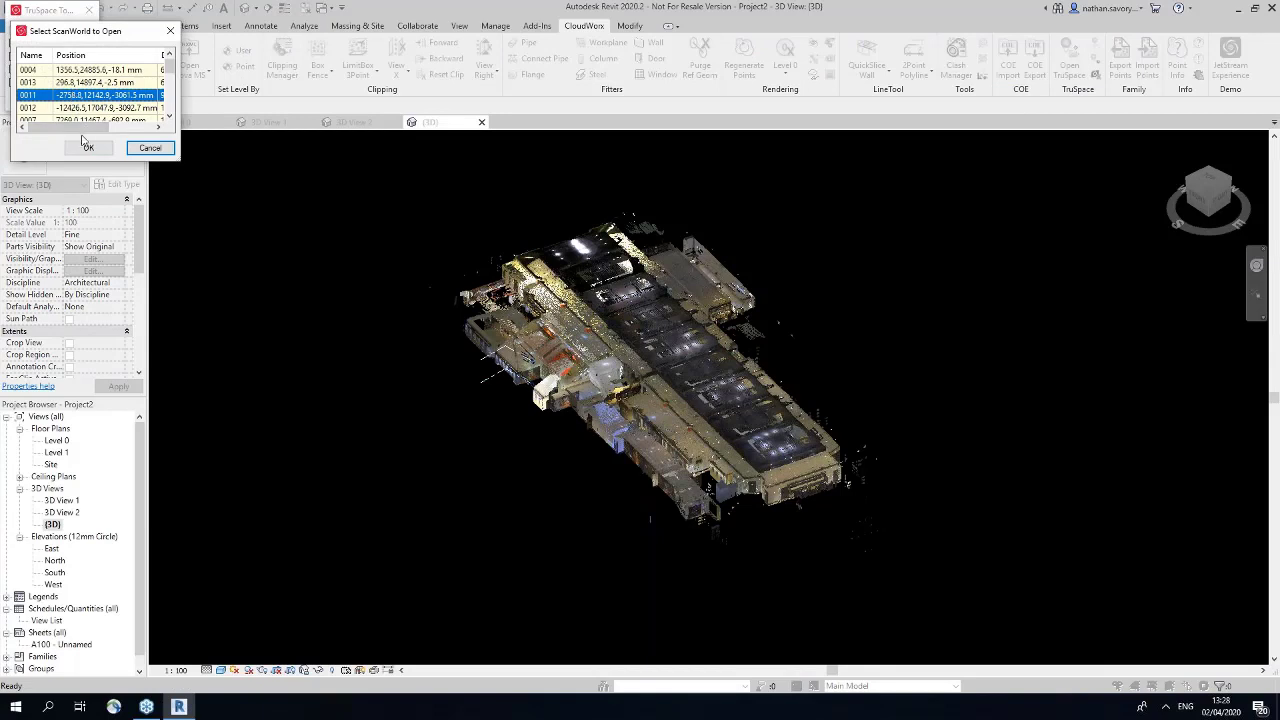
pyautogui.click(86, 149)
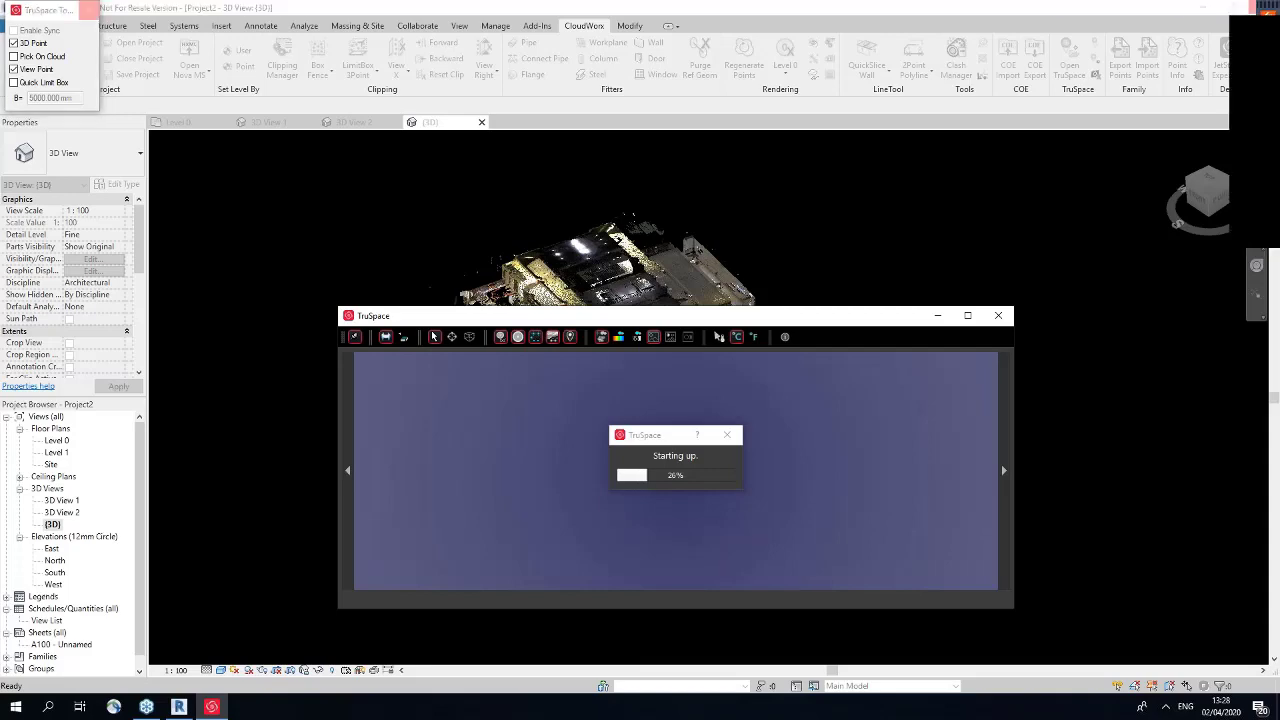
# Step: Look around the TruSpace panorama of scan position 0011 and return to the {3D} view
pyautogui.doubleClick(662, 468)
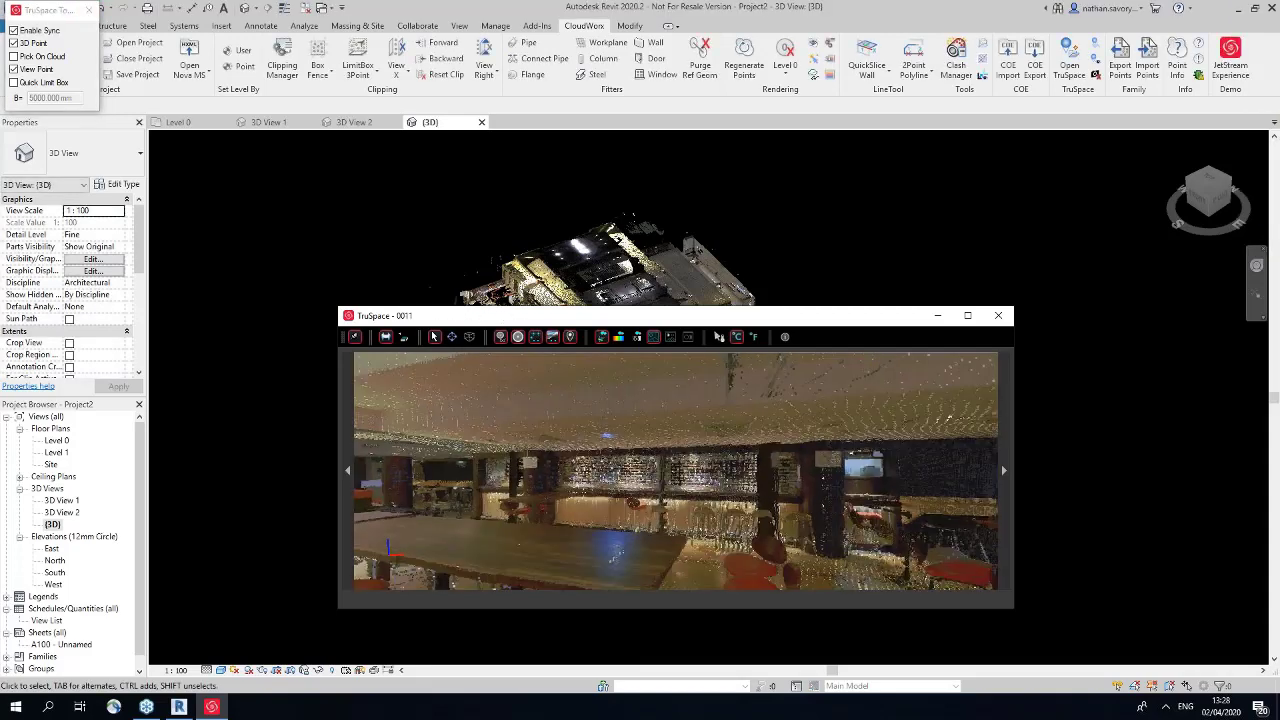
pyautogui.moveTo(673, 556); pyautogui.dragTo(771, 532)
pyautogui.doubleClick(52, 524)
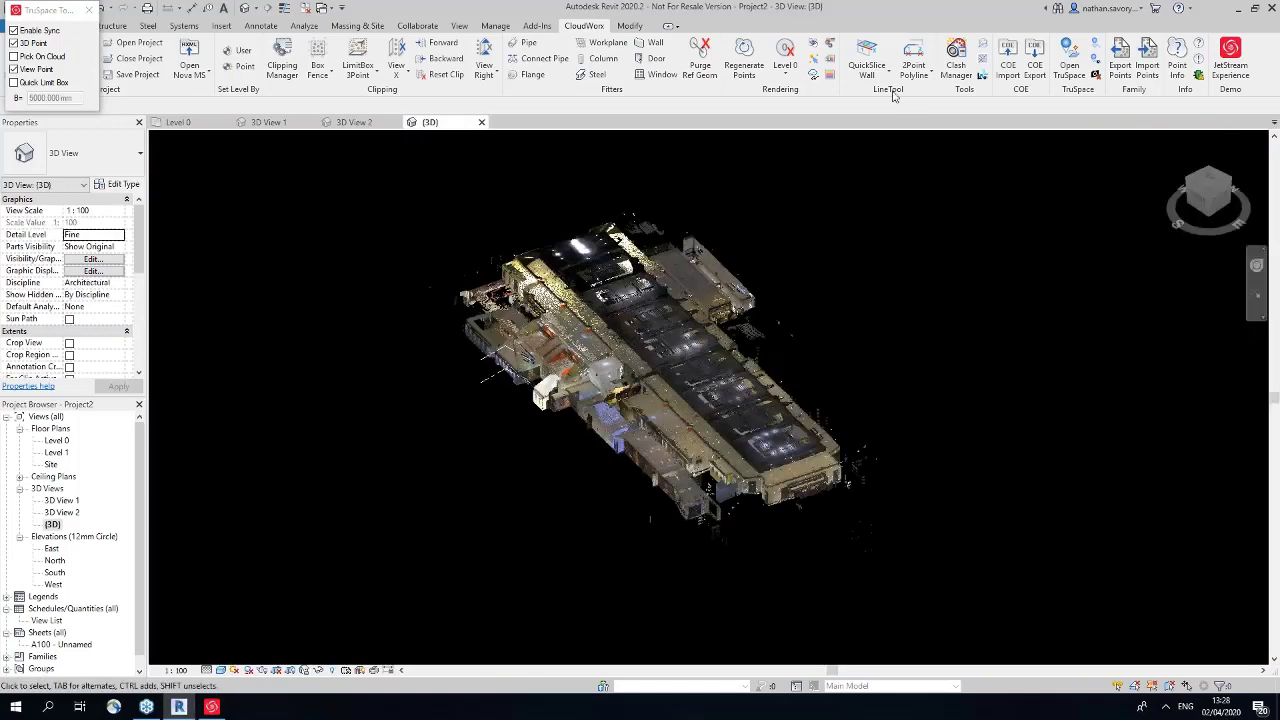
# Step: Open the TruSpace panorama of scan position 0005 from a cloud point near the far end of the building and bring it to the front
pyautogui.click(1069, 62)
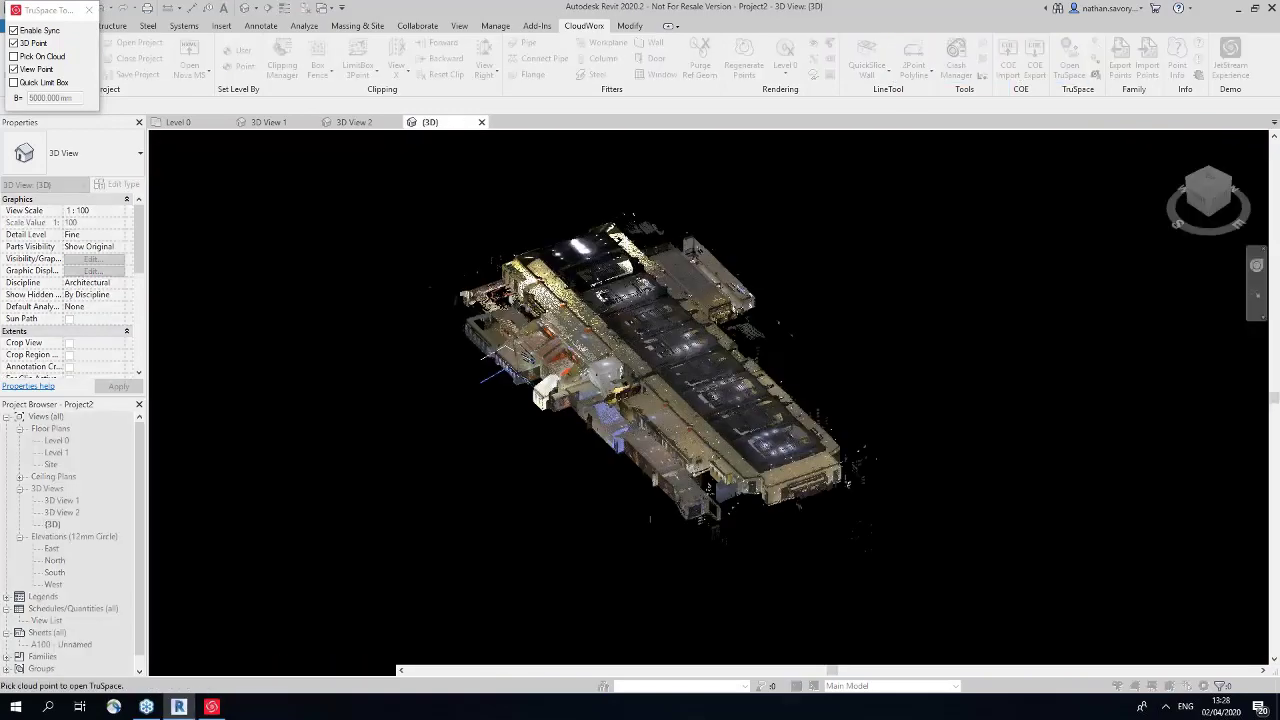
pyautogui.click(661, 284)
pyautogui.click(100, 95)
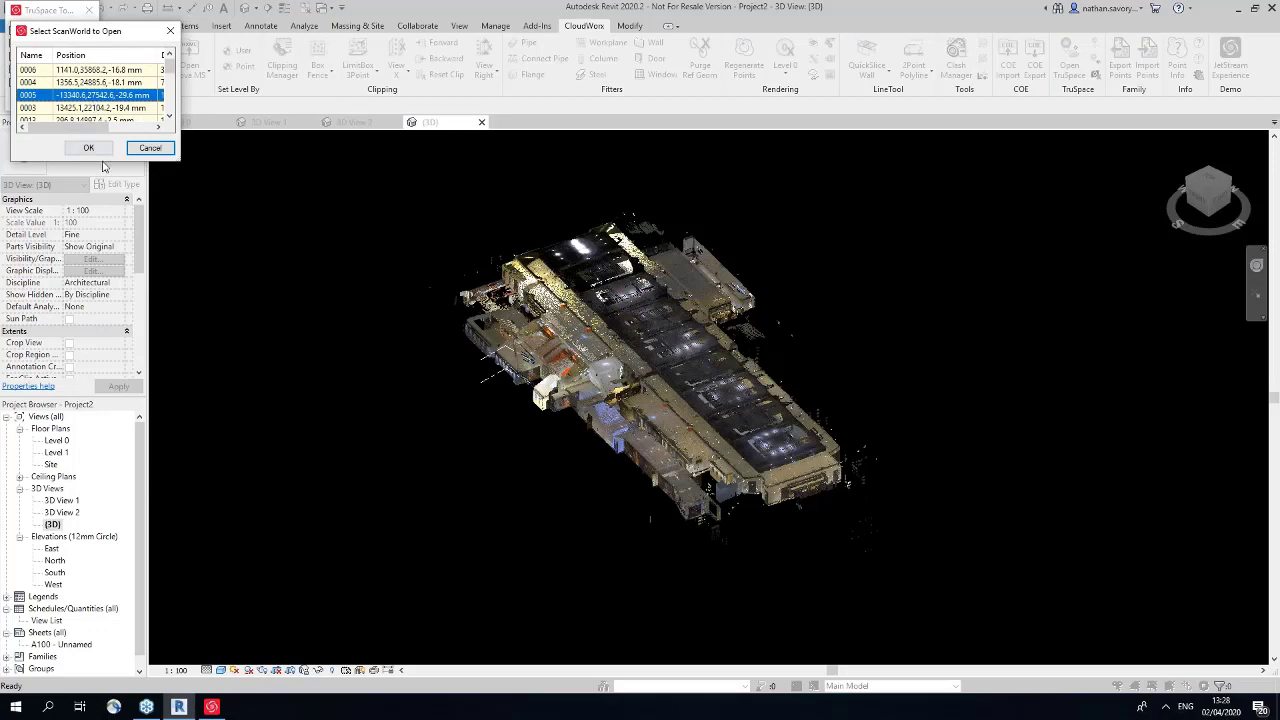
pyautogui.click(89, 148)
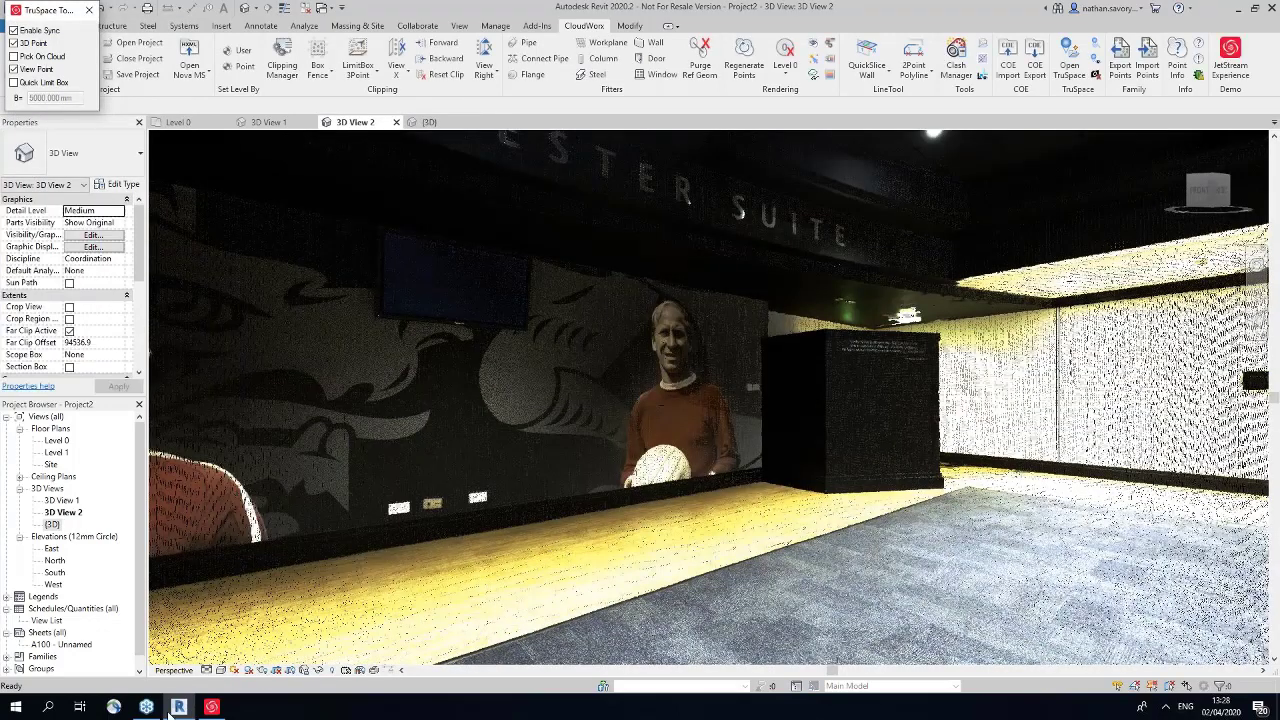
pyautogui.click(219, 712)
pyautogui.click(213, 707)
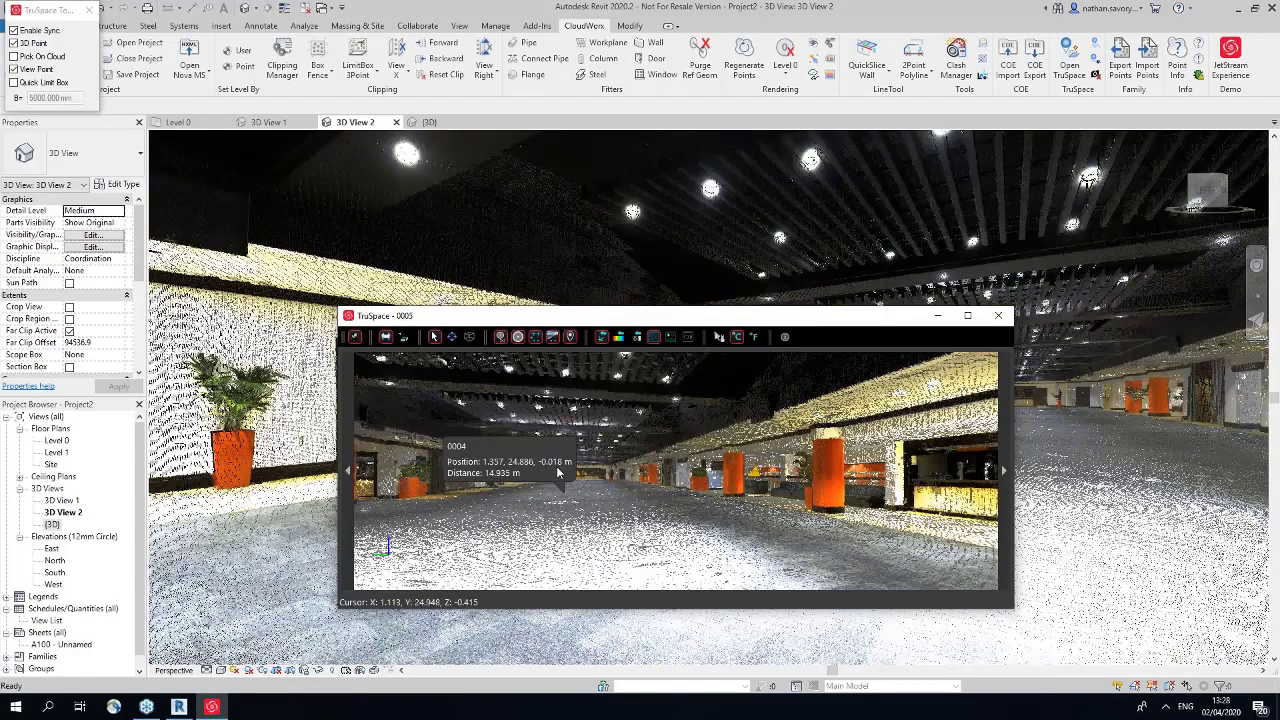
# Step: Jump to scan position 0004 in TruSpace, face the row of orange columns and move the panorama window clear of the model view's centre
pyautogui.click(557, 469)
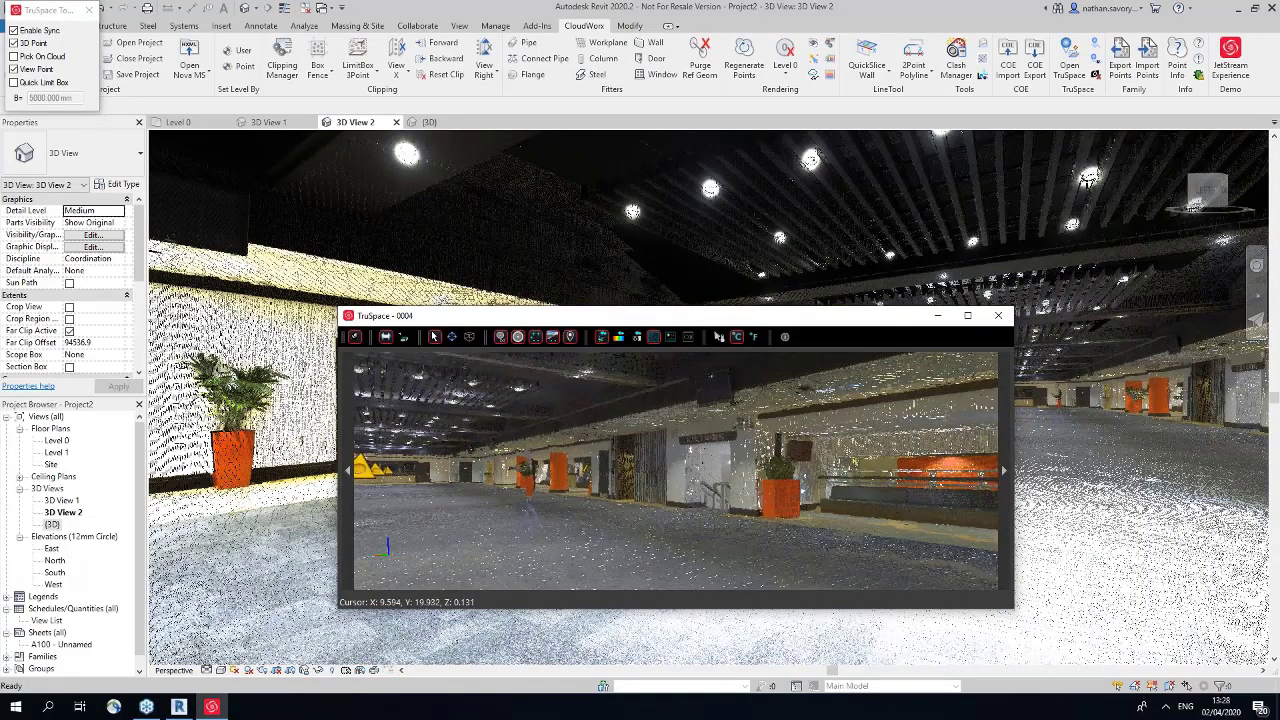
pyautogui.moveTo(699, 475); pyautogui.dragTo(552, 476)
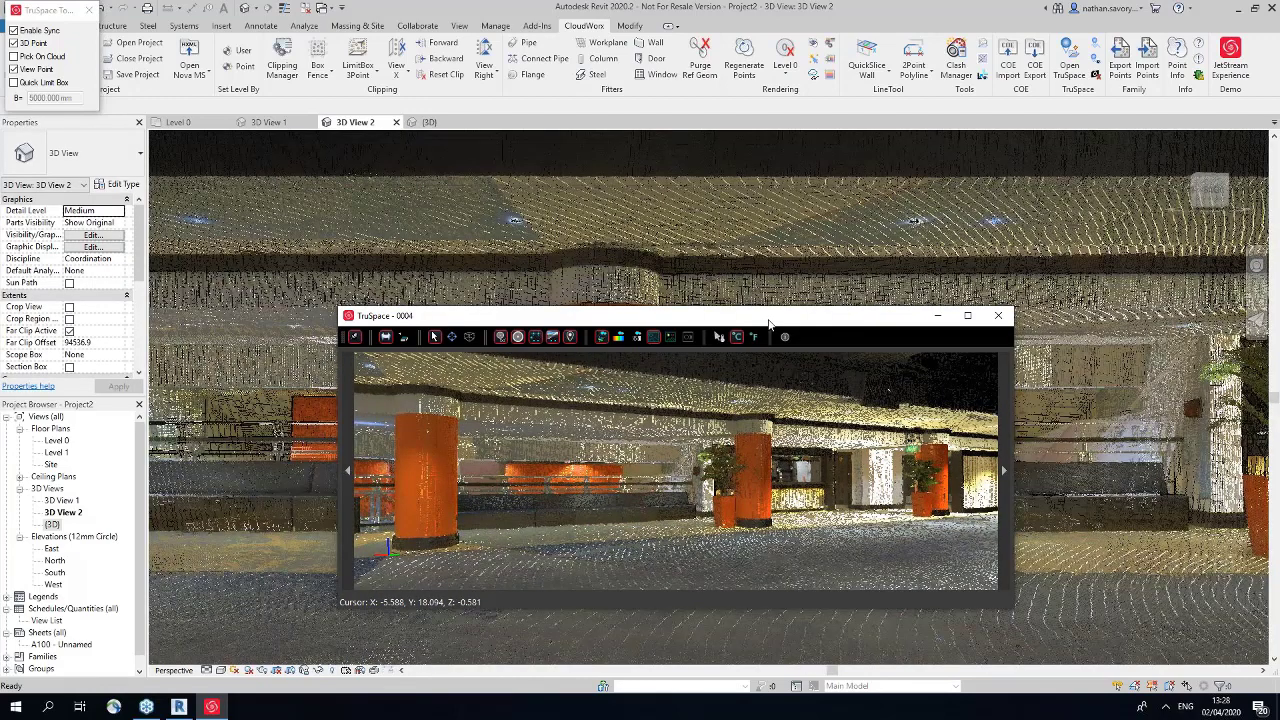
pyautogui.moveTo(769, 322); pyautogui.dragTo(1000, 143)
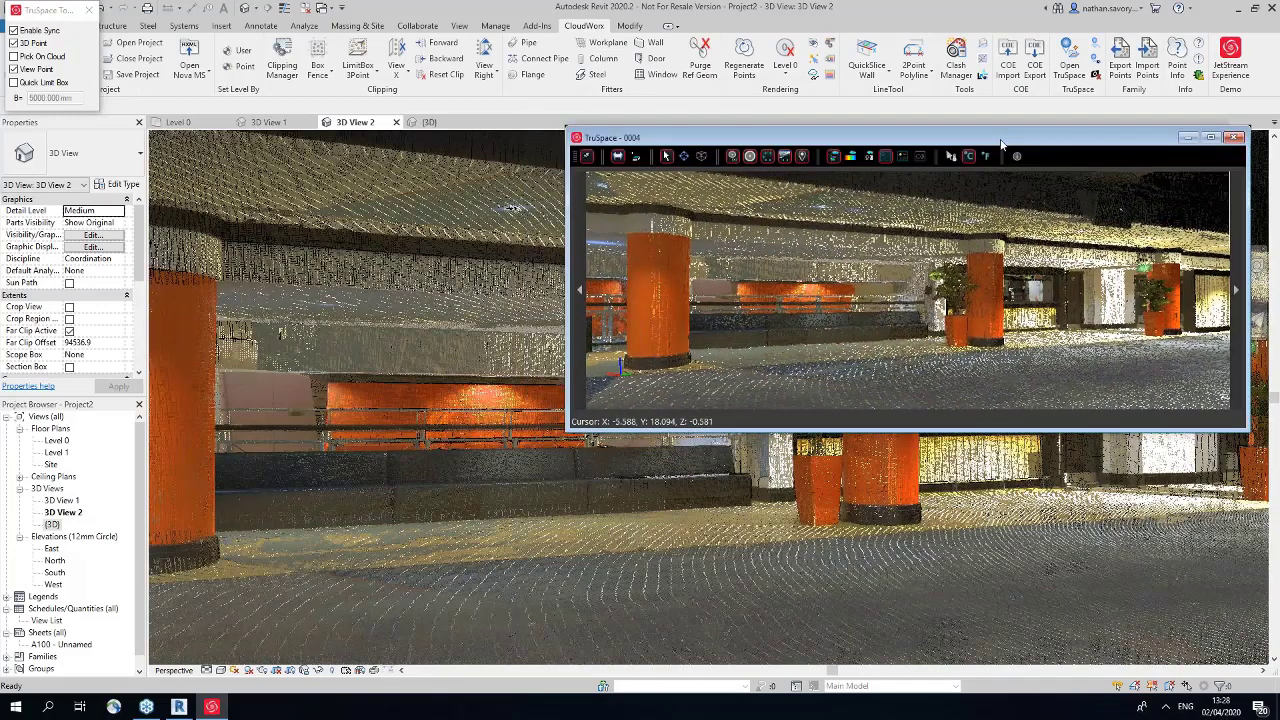
# Step: Fit a Round Column on Level 0 to the nearest orange column in panorama 0004, creating the new type 910mm Diameter
pyautogui.click(605, 59)
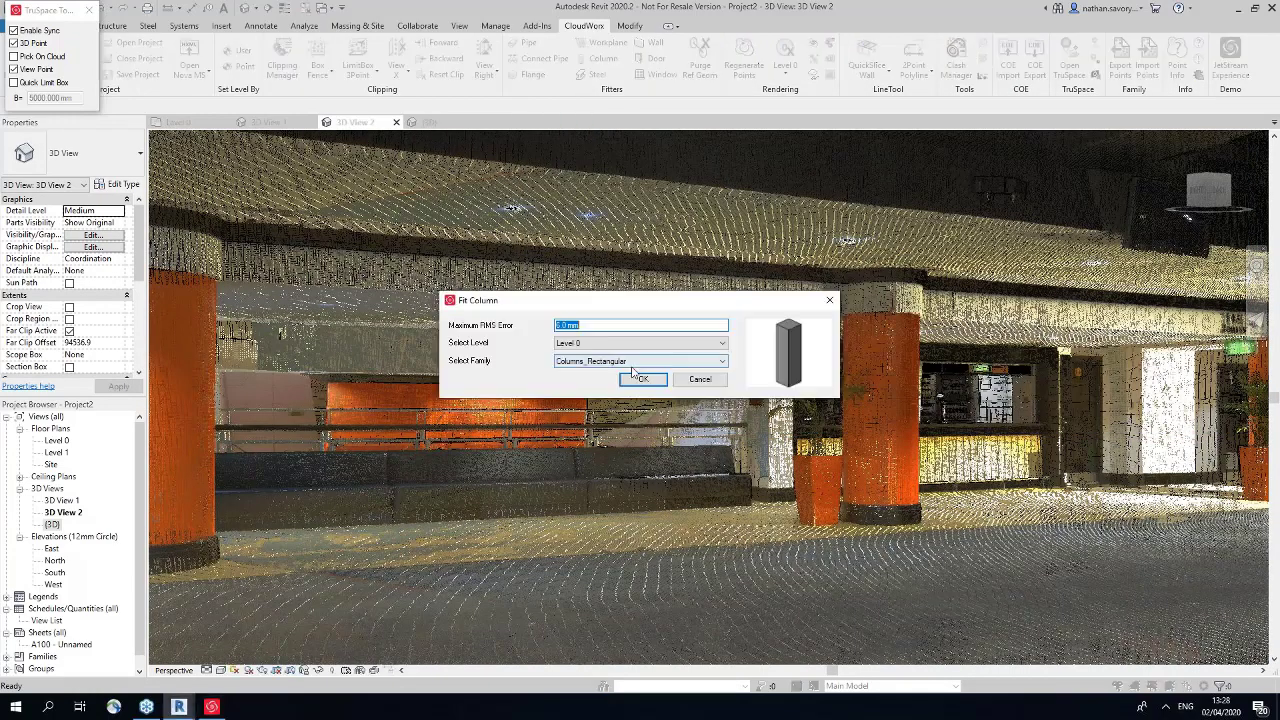
pyautogui.click(640, 380)
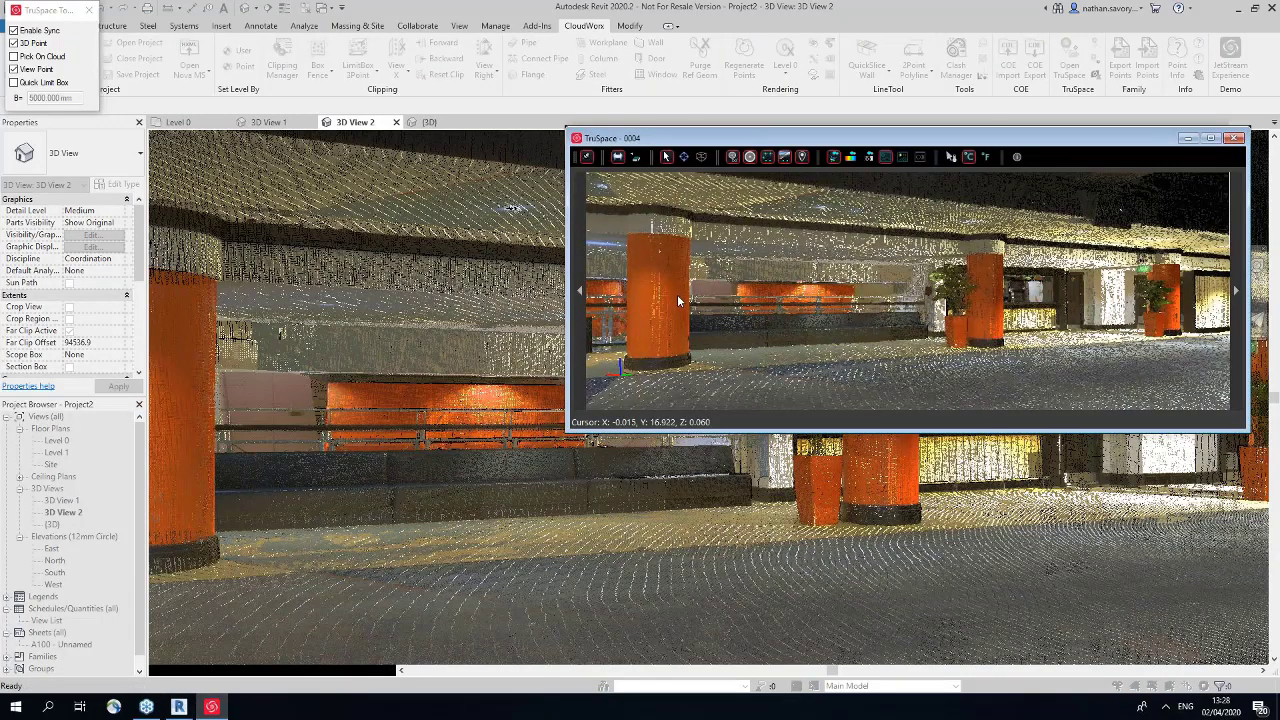
pyautogui.click(677, 302)
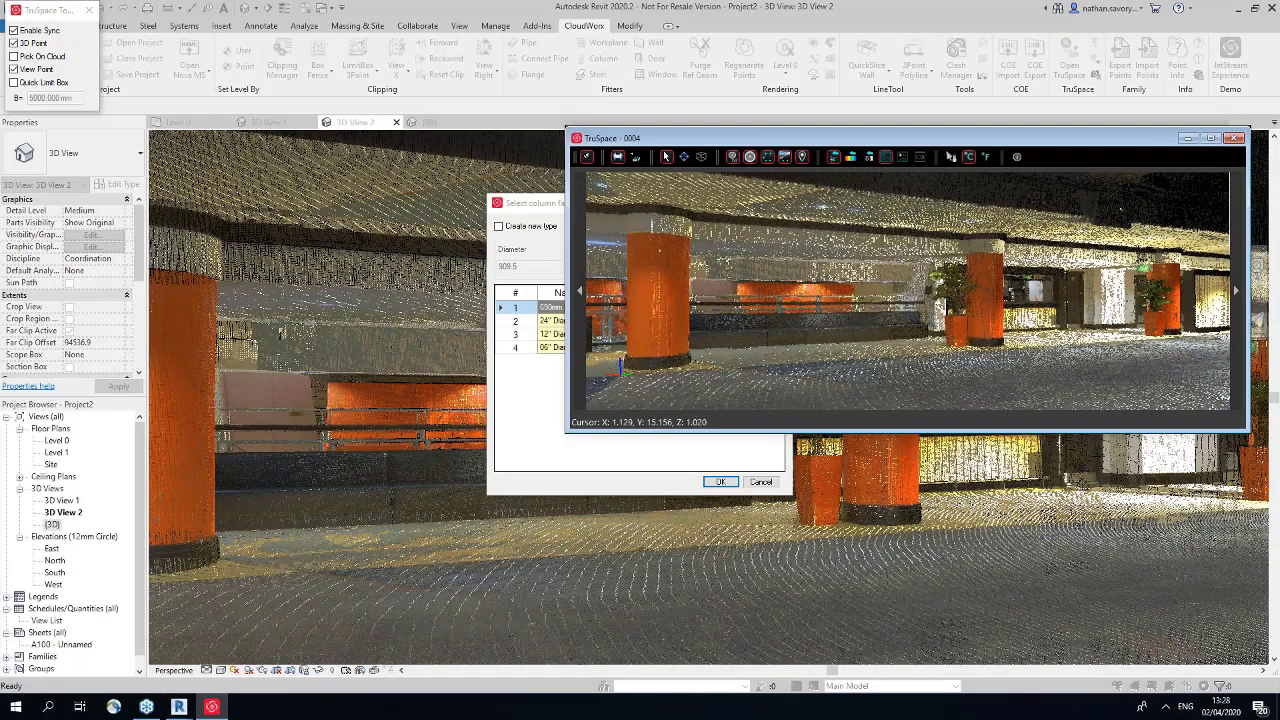
pyautogui.press('BackSpace')
pyautogui.press('BackSpace')
pyautogui.press('BackSpace')
pyautogui.press('BackSpace')
pyautogui.press('BackSpace')
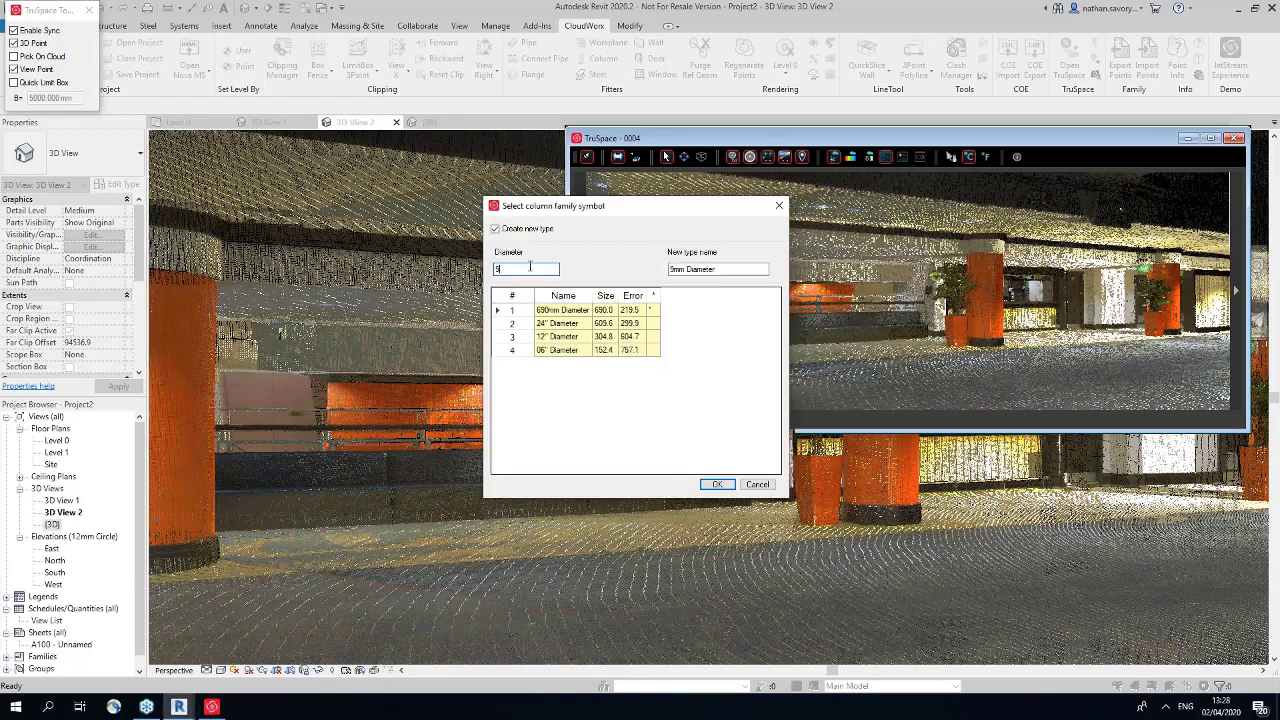
pyautogui.write('910')
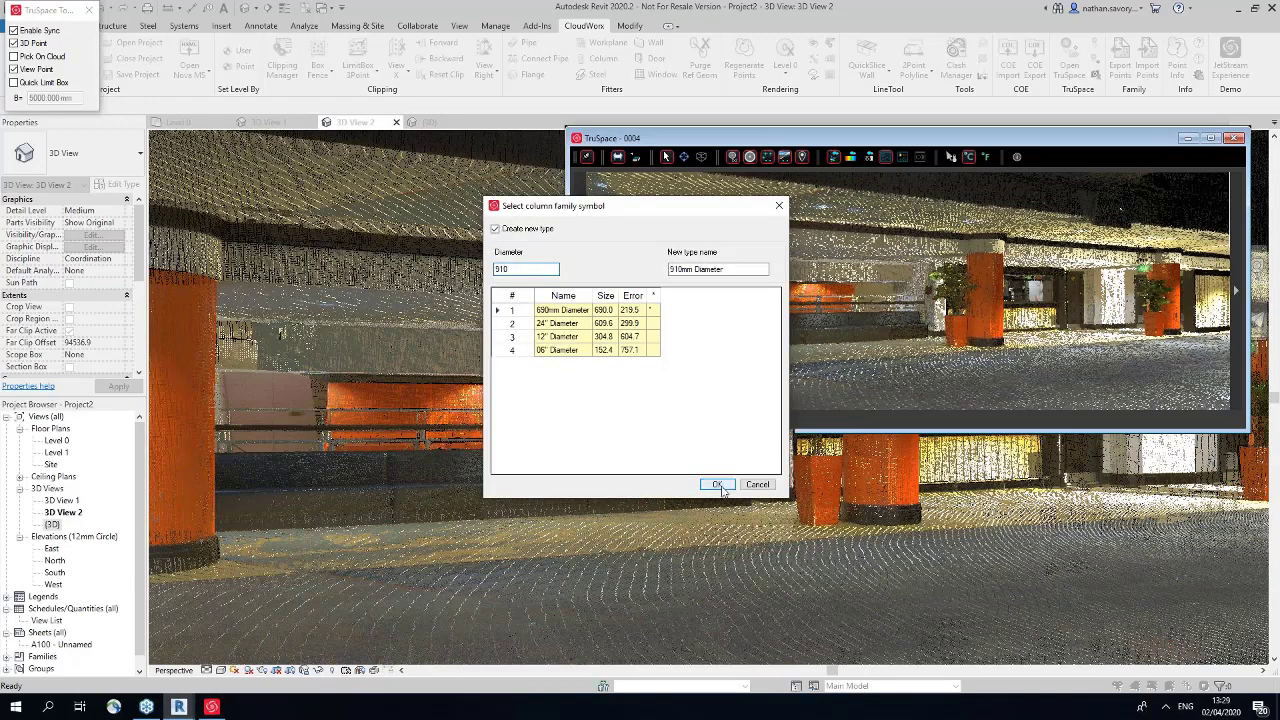
pyautogui.click(717, 484)
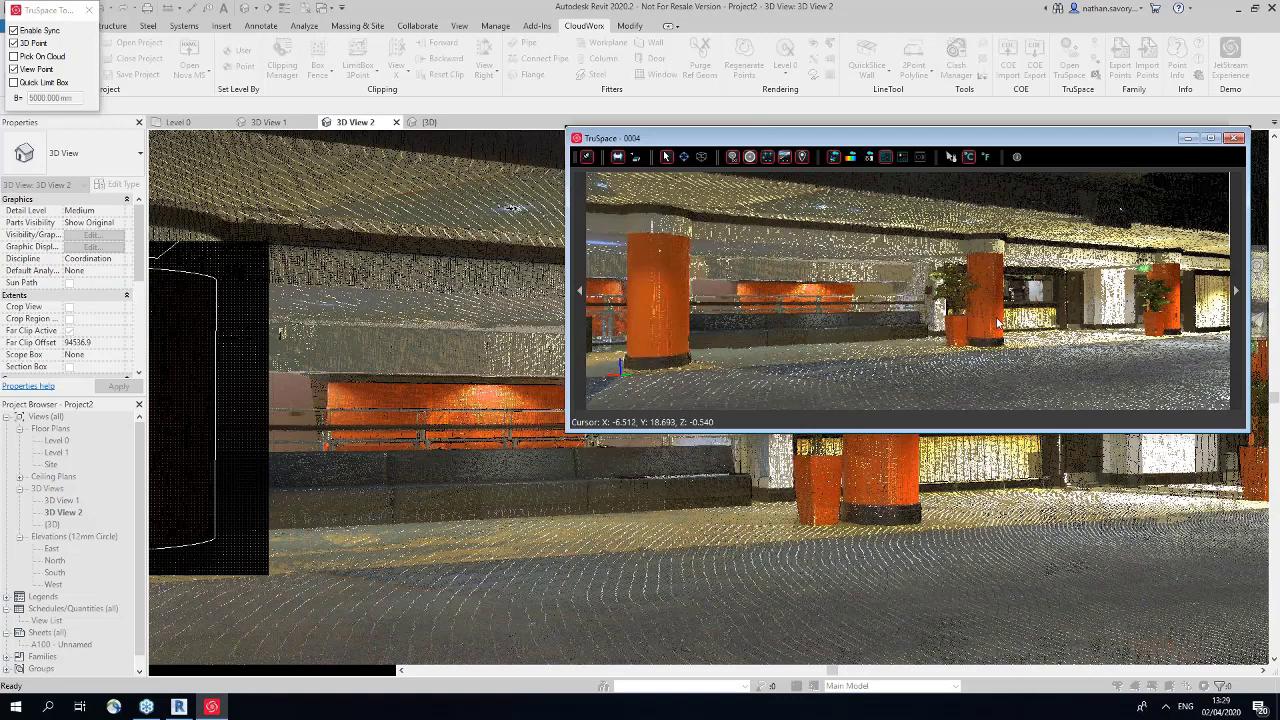
# Step: Fit the middle orange column in panorama 0004, creating the new type 825mm Diameter
pyautogui.click(997, 322)
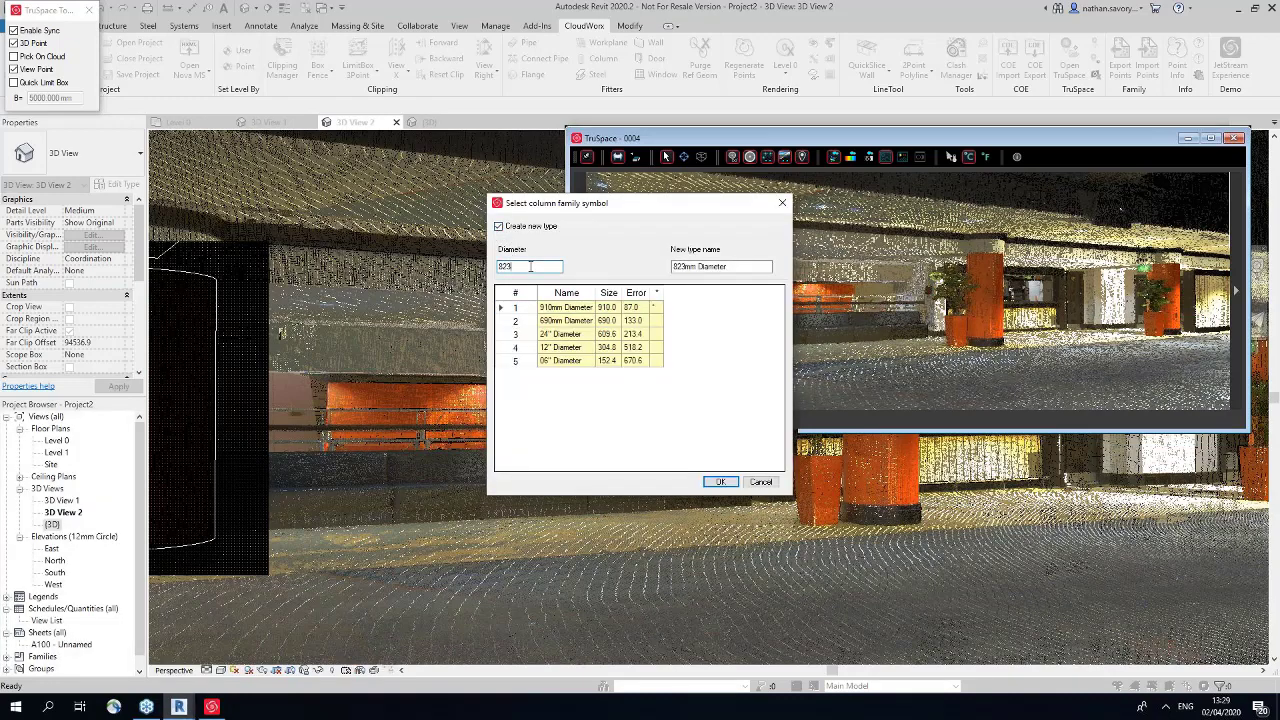
pyautogui.press('BackSpace')
pyautogui.write('5')
pyautogui.click(720, 482)
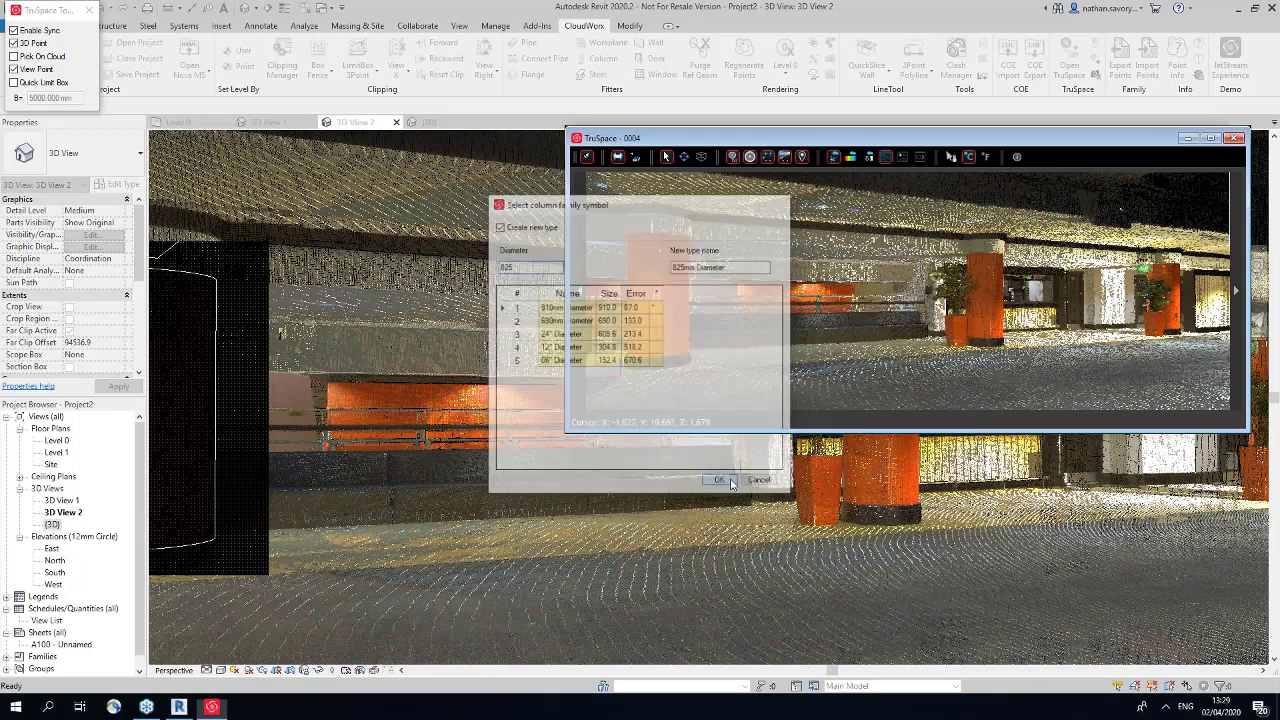
# Step: Fit the farthest orange column in panorama 0004 with the existing 825mm Diameter type and end the column fitting
pyautogui.click(1178, 314)
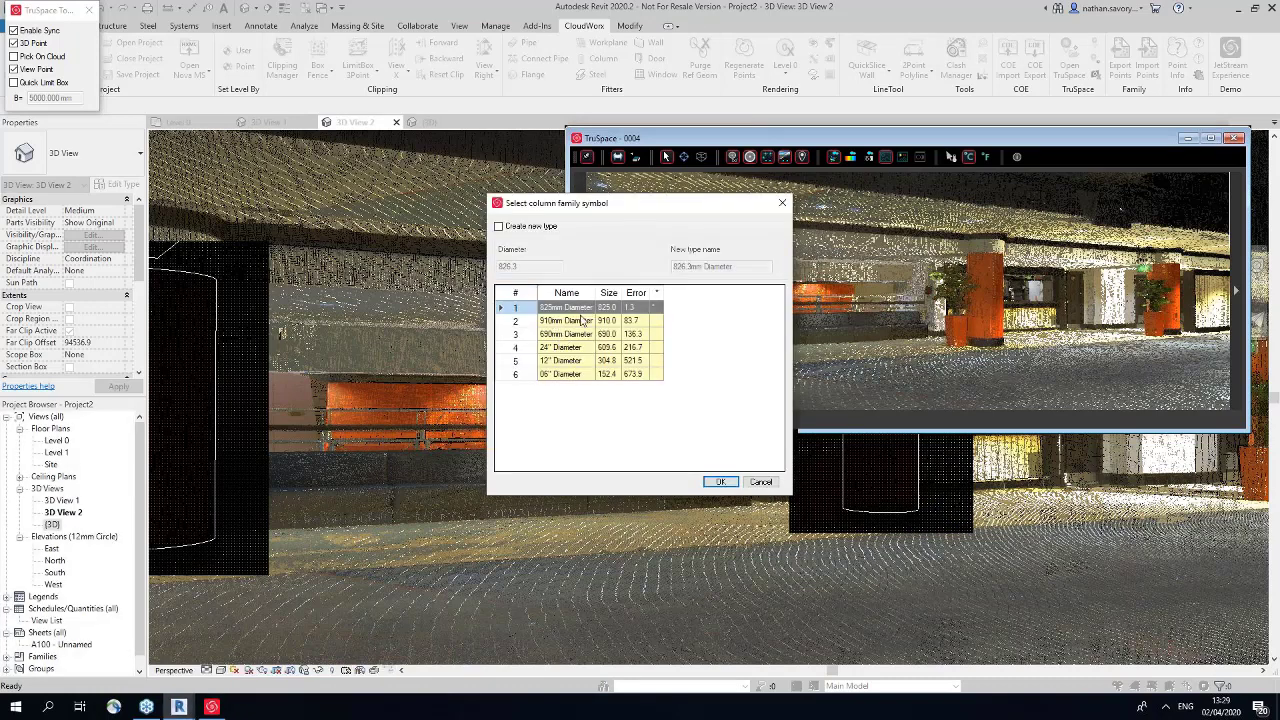
pyautogui.click(578, 318)
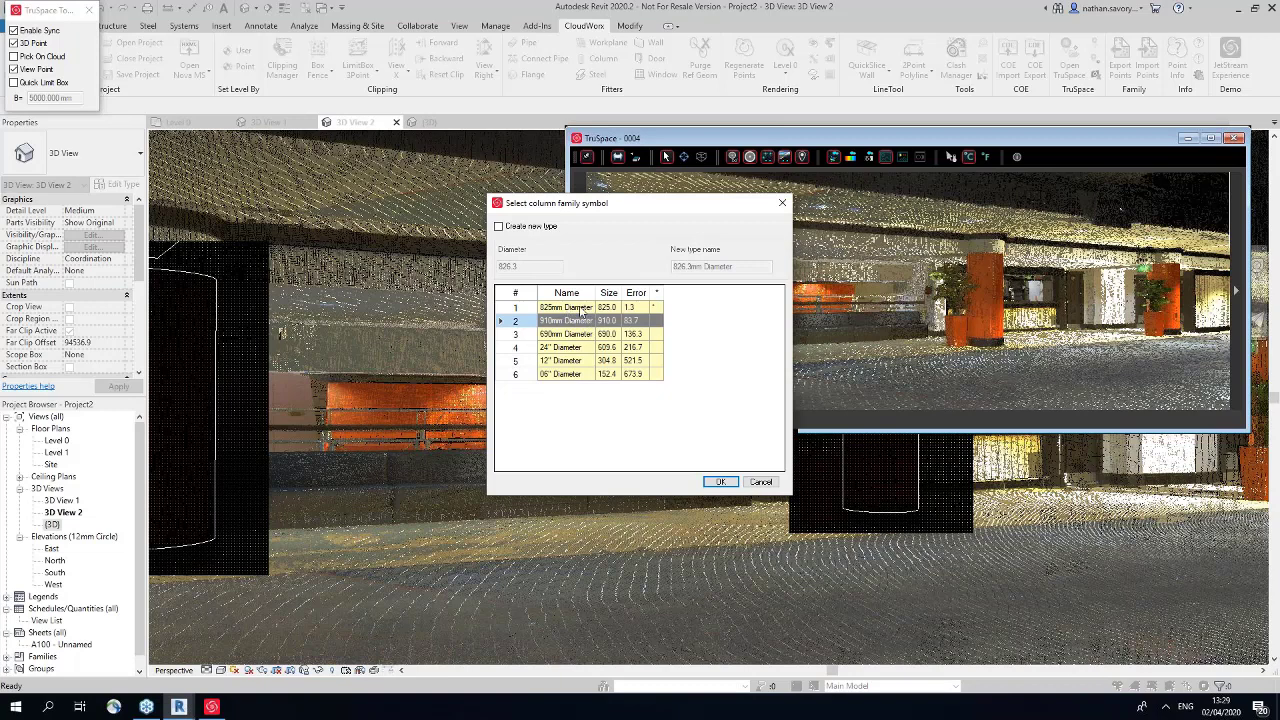
pyautogui.click(580, 308)
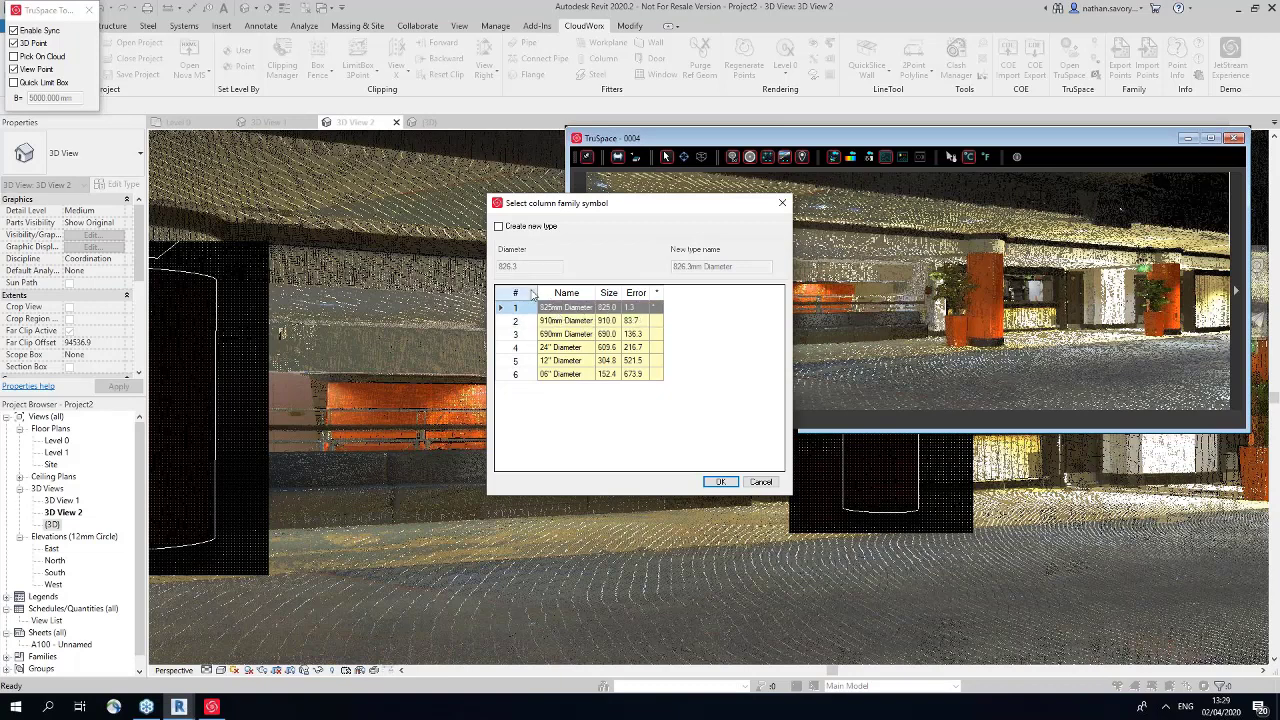
pyautogui.click(721, 483)
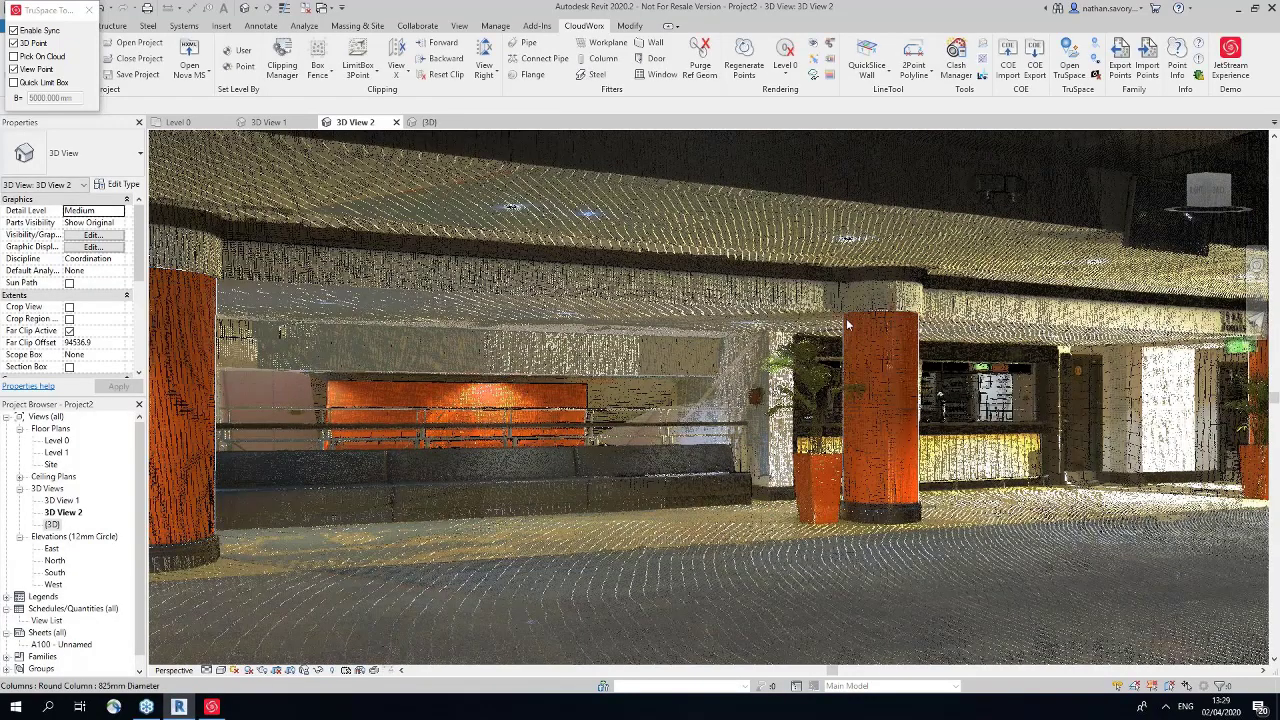
pyautogui.click(846, 318)
pyautogui.press('Escape')
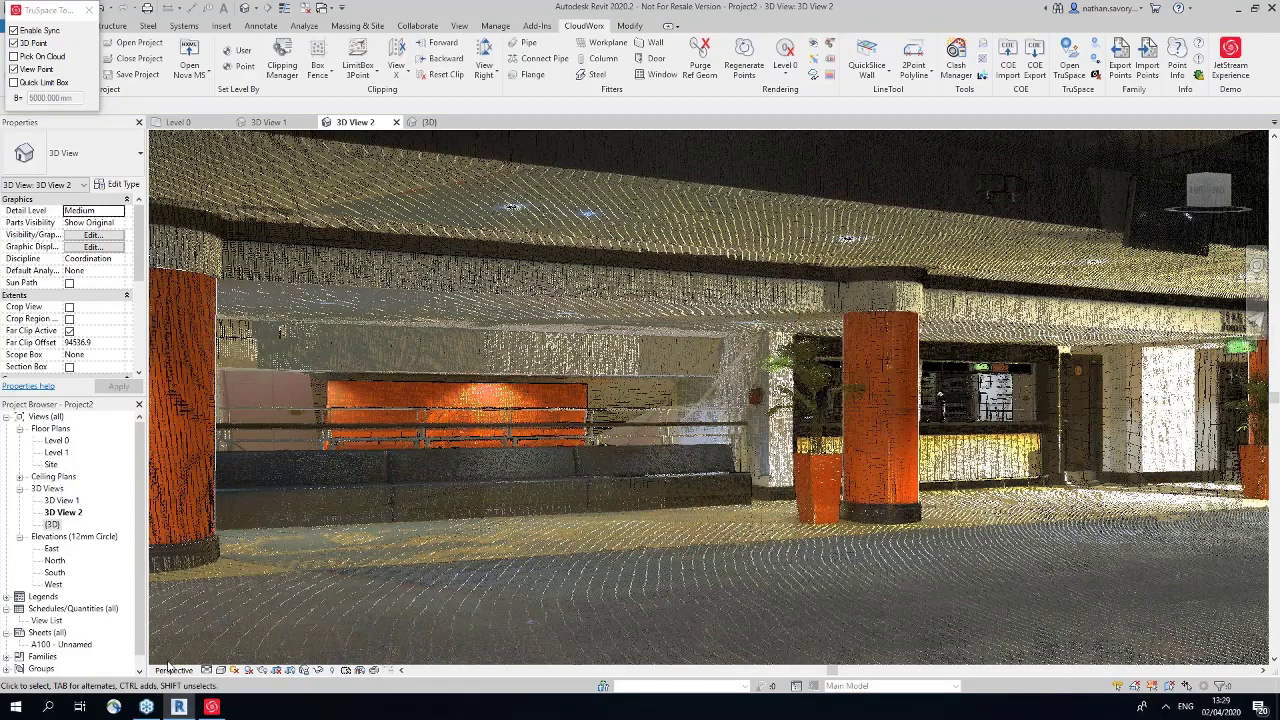
# Step: Return to TruSpace, move to scan position 0002 and face the two orange columns on either side of the black bench seating
pyautogui.click(211, 707)
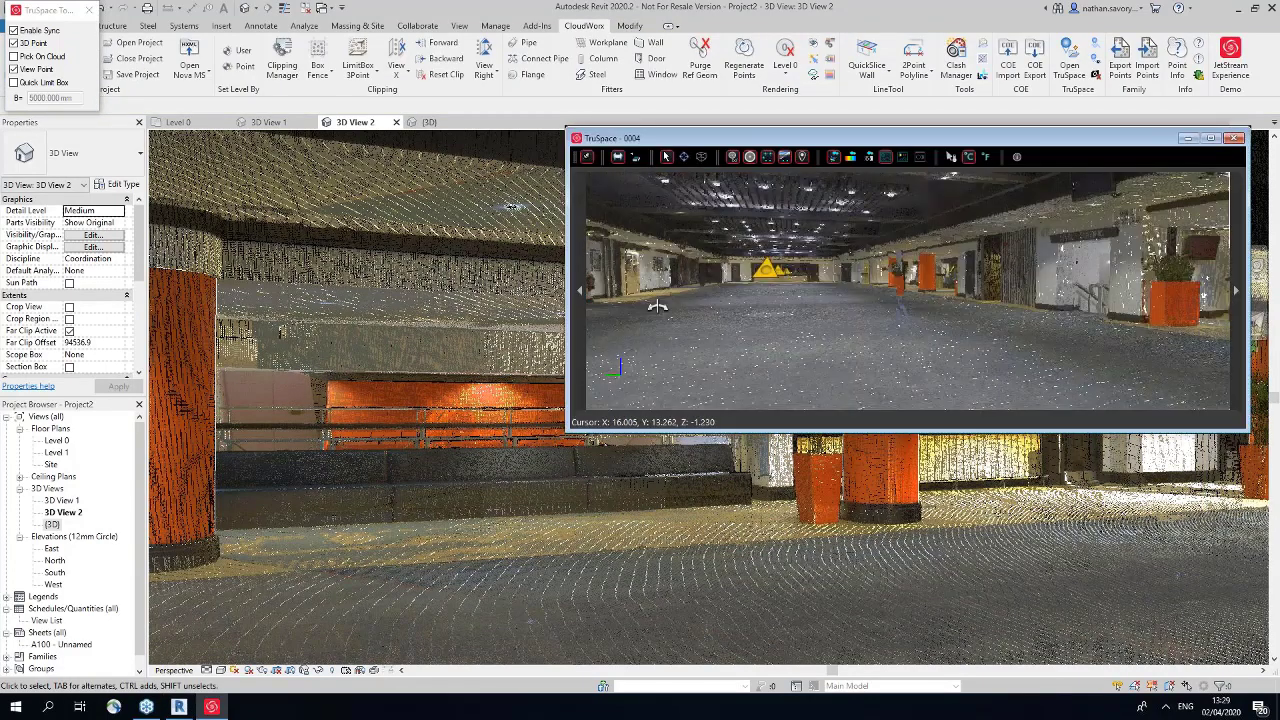
pyautogui.click(778, 279)
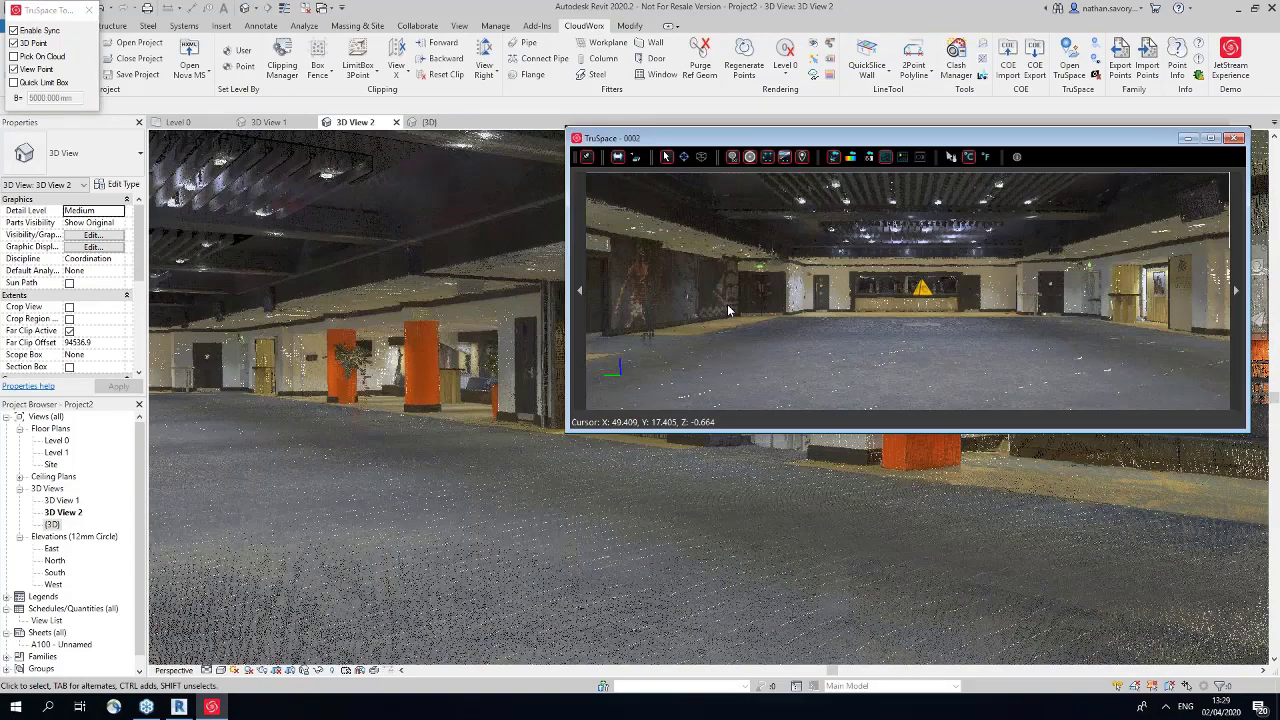
pyautogui.moveTo(728, 311); pyautogui.dragTo(1093, 343)
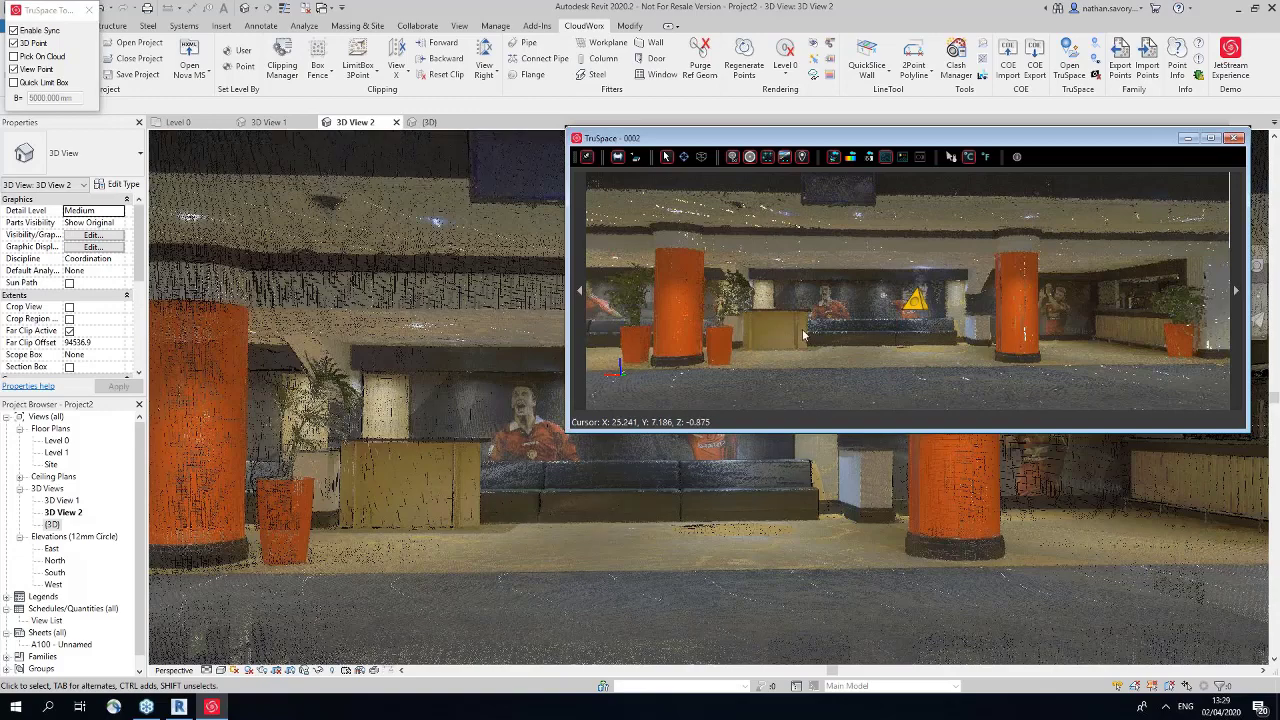
pyautogui.moveTo(785, 341); pyautogui.dragTo(794, 335)
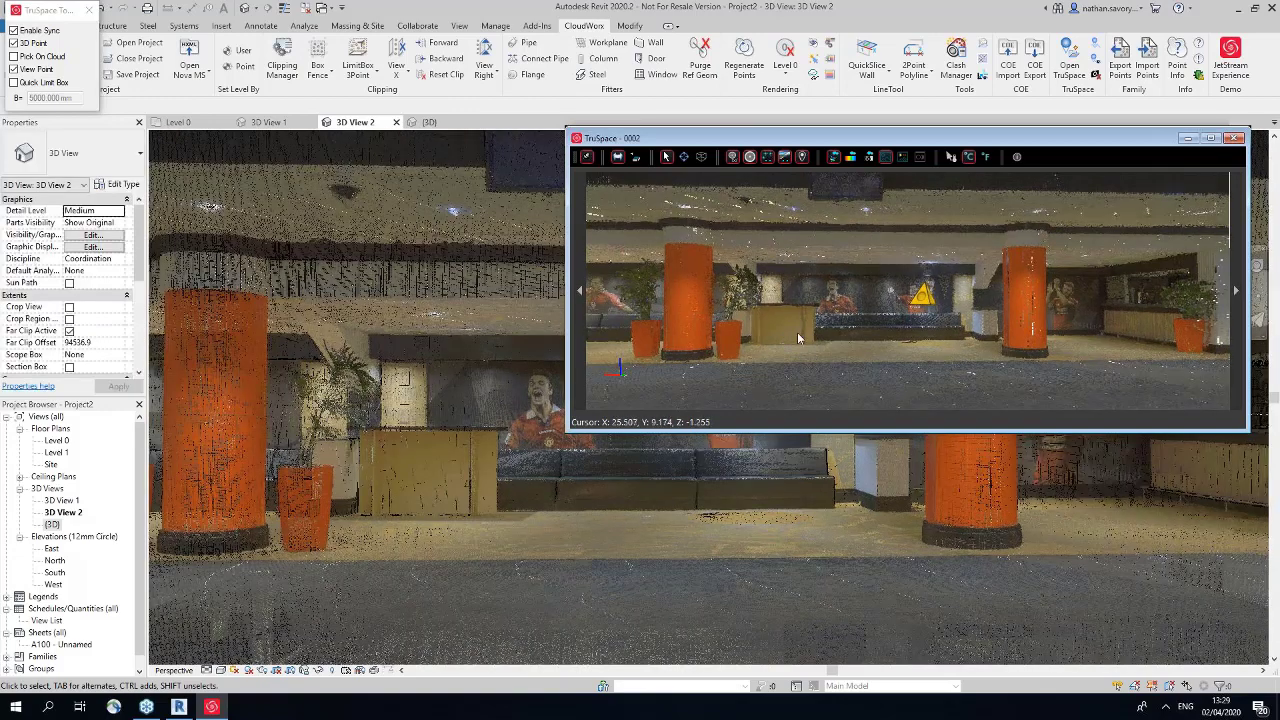
# Step: Fit a Round Column on Level 0 to the left orange column in panorama 0002, creating the new type 820mm Diameter
pyautogui.click(603, 60)
pyautogui.click(640, 361)
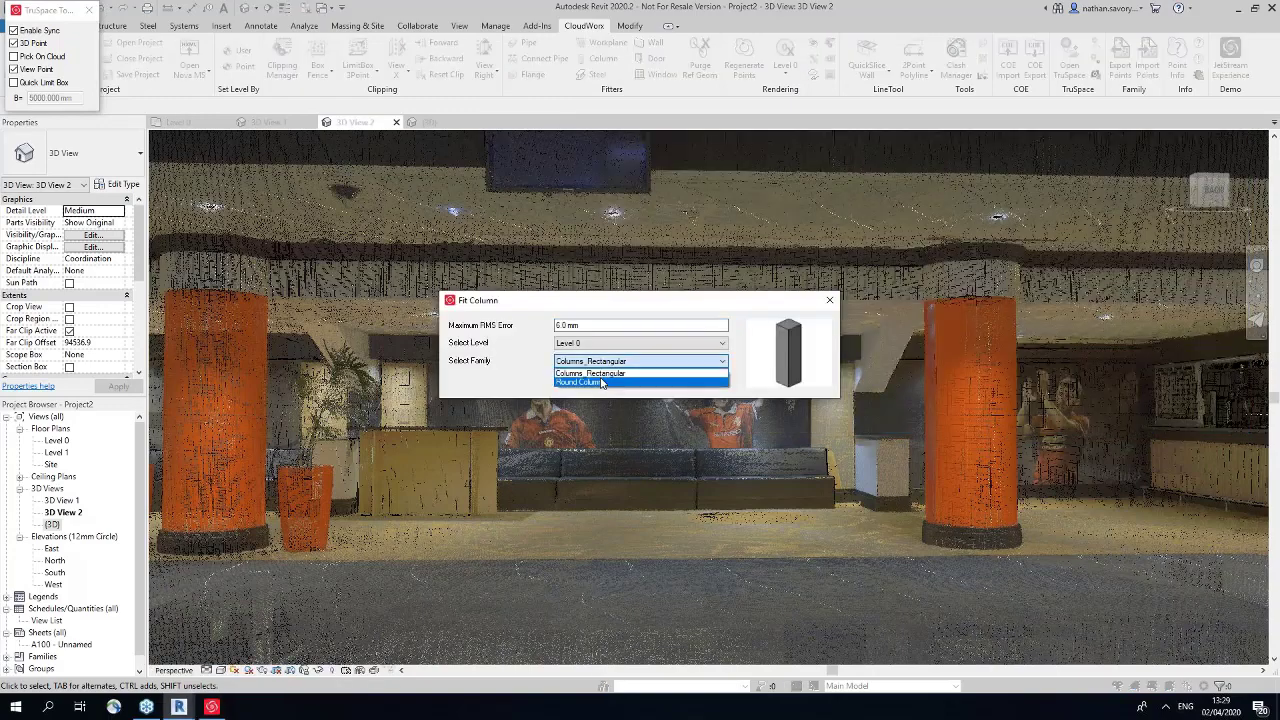
pyautogui.click(640, 384)
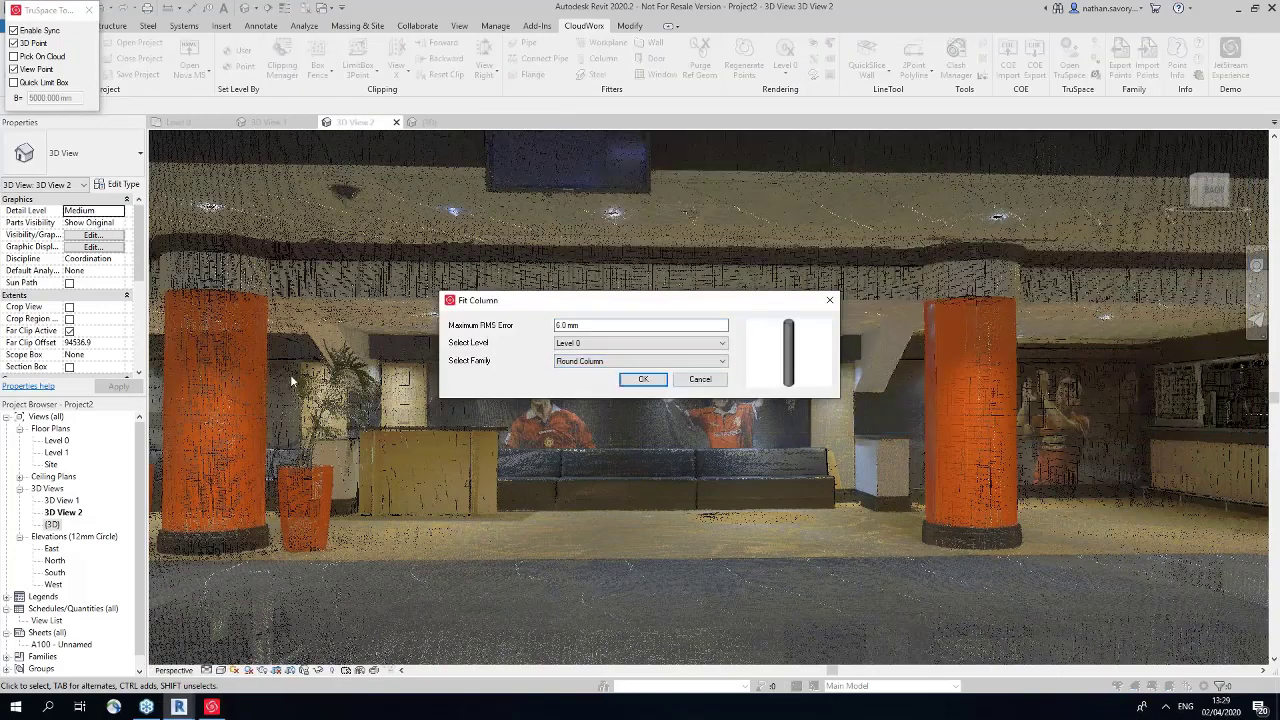
pyautogui.click(643, 380)
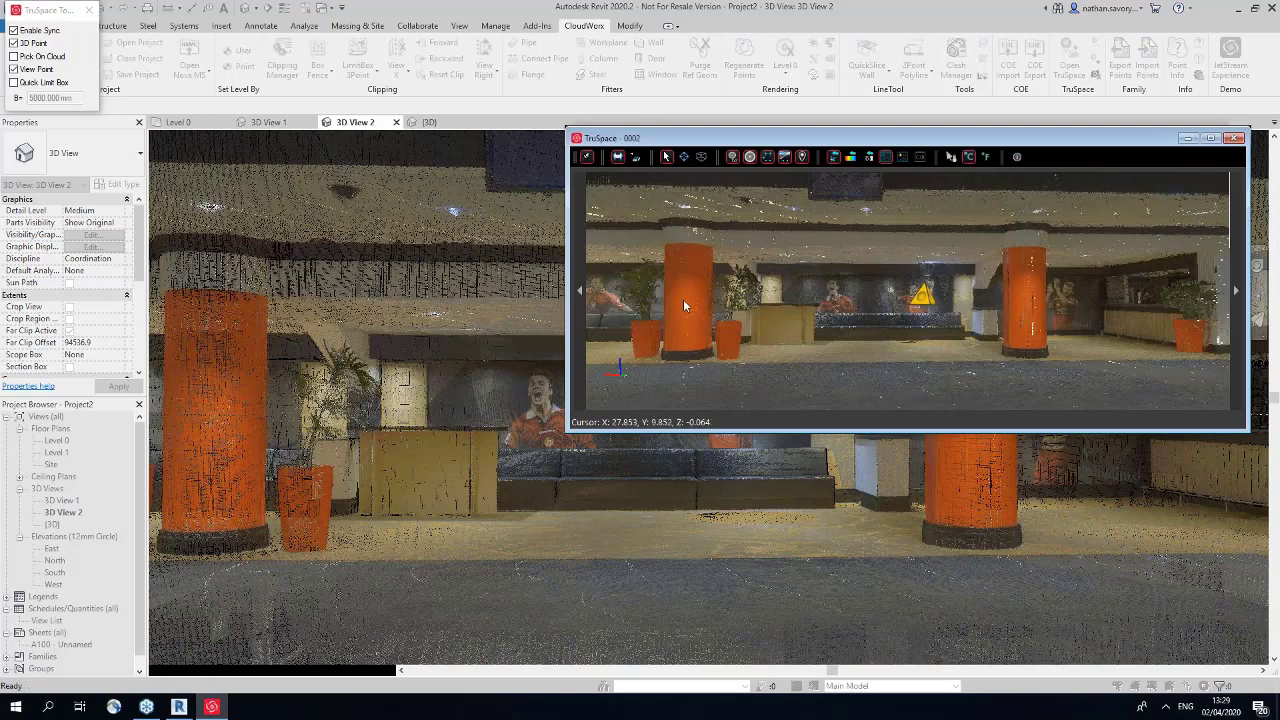
pyautogui.click(684, 306)
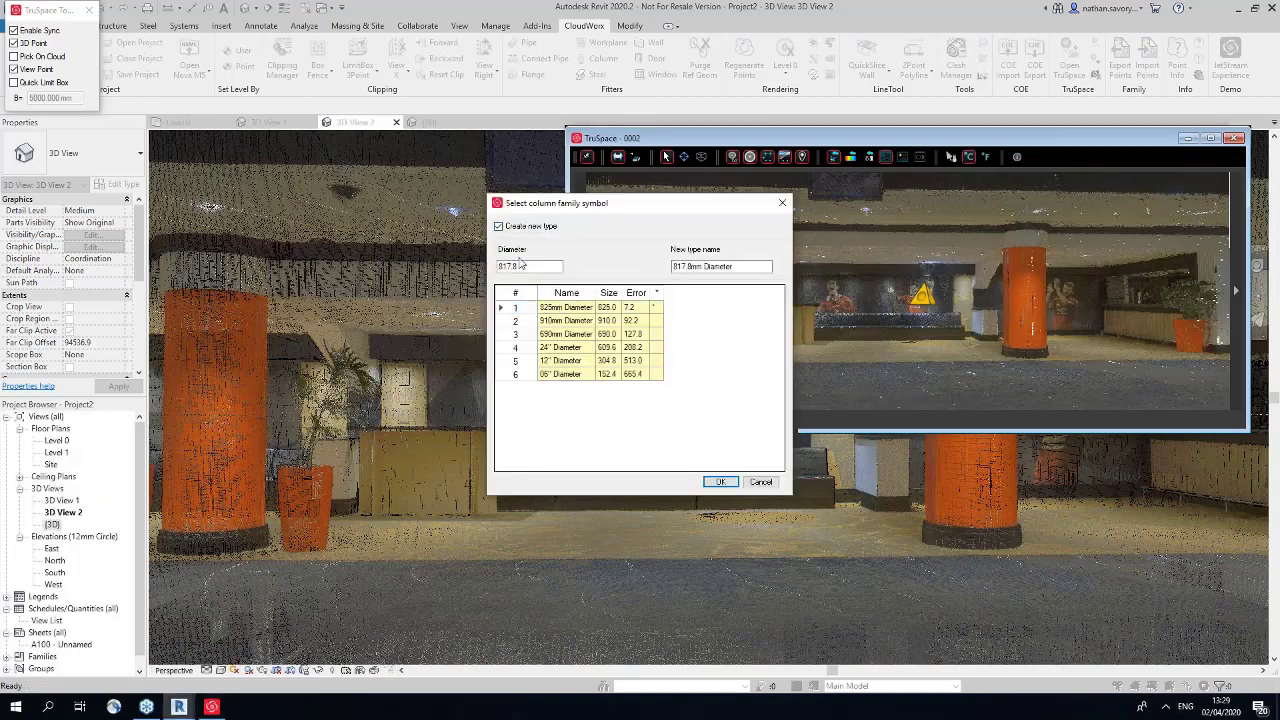
pyautogui.click(527, 266)
pyautogui.press('BackSpace')
pyautogui.press('BackSpace')
pyautogui.press('BackSpace')
pyautogui.press('BackSpace')
pyautogui.press('BackSpace')
pyautogui.write('820')
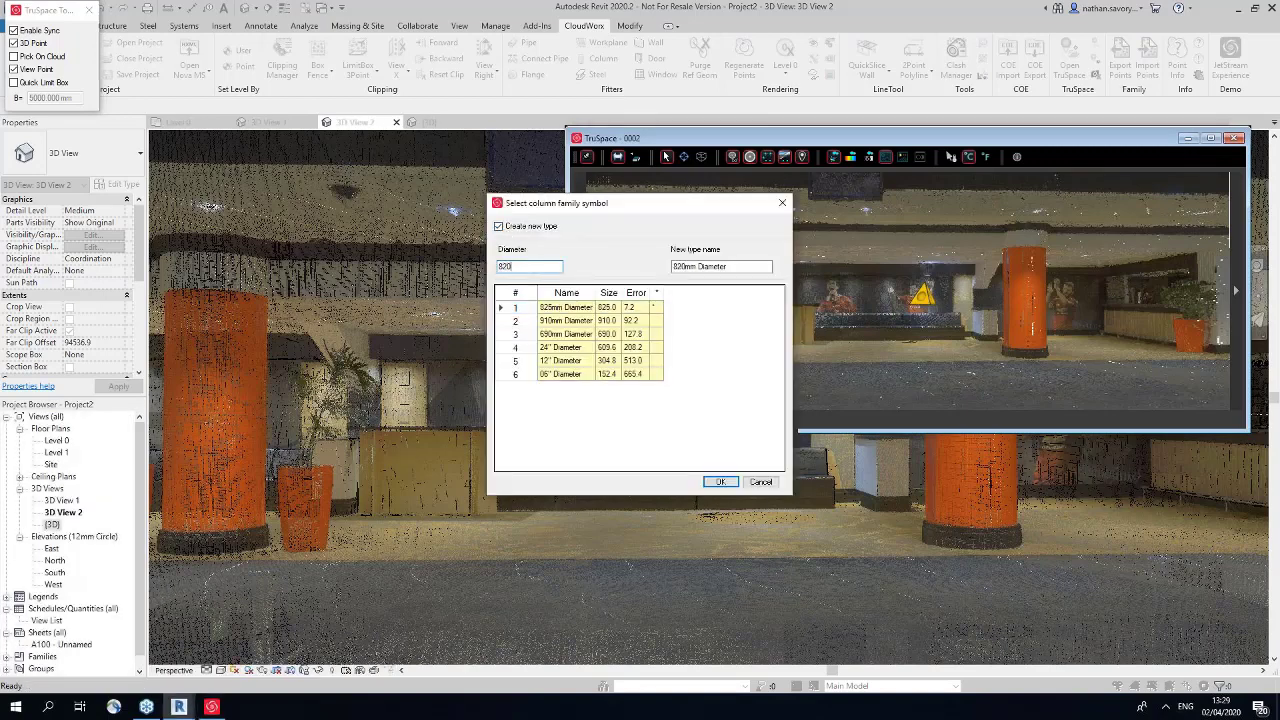
pyautogui.click(734, 481)
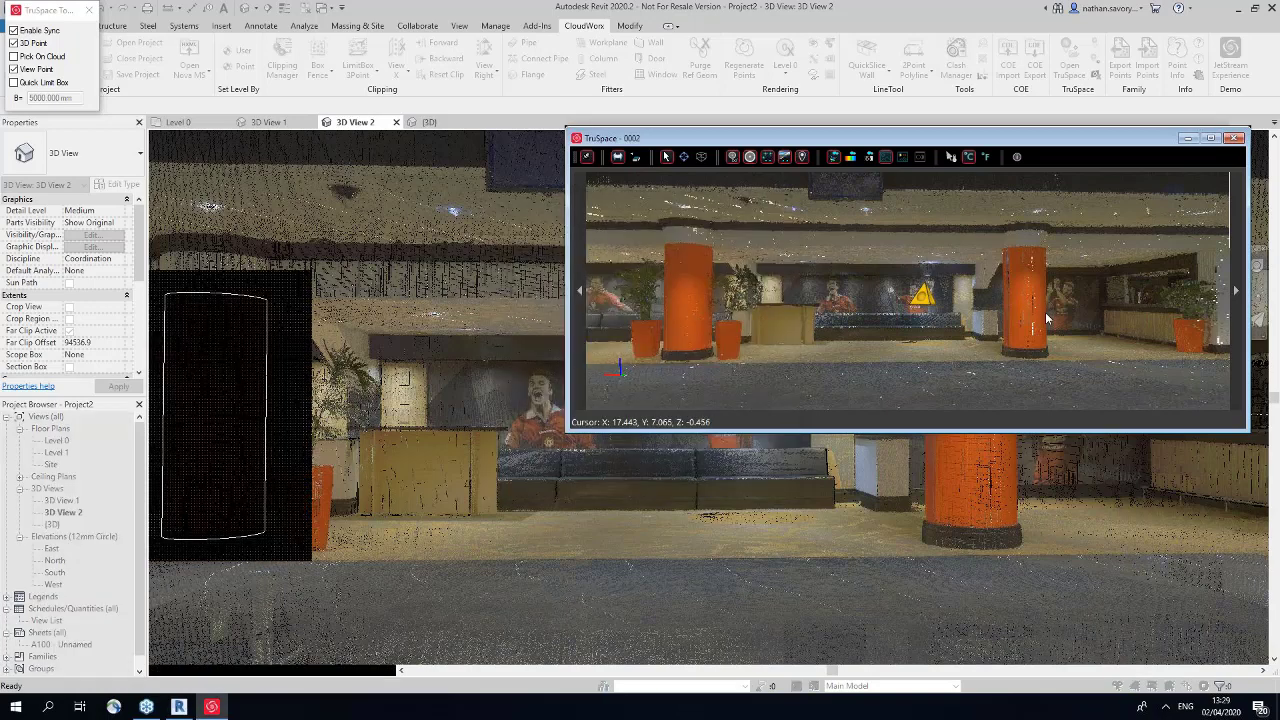
# Step: Fit the right orange column in panorama 0002 with the 820mm Diameter type and end the column fitting
pyautogui.click(1047, 318)
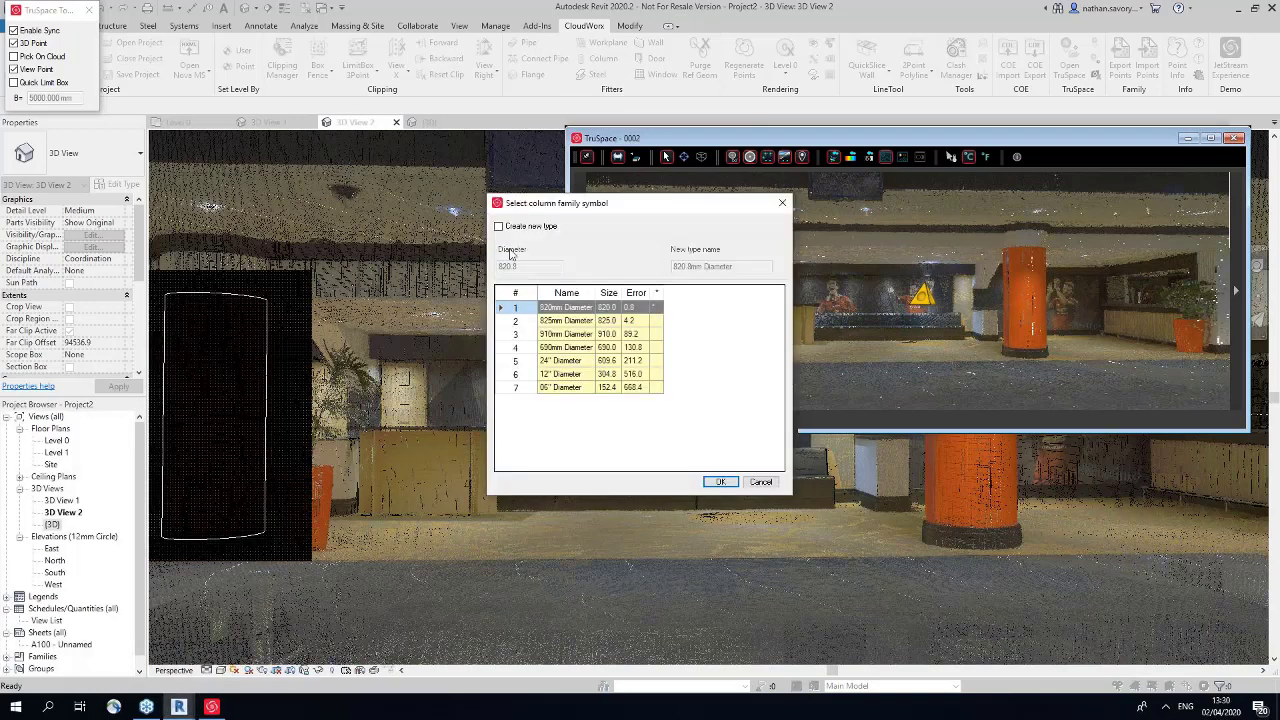
pyautogui.click(720, 481)
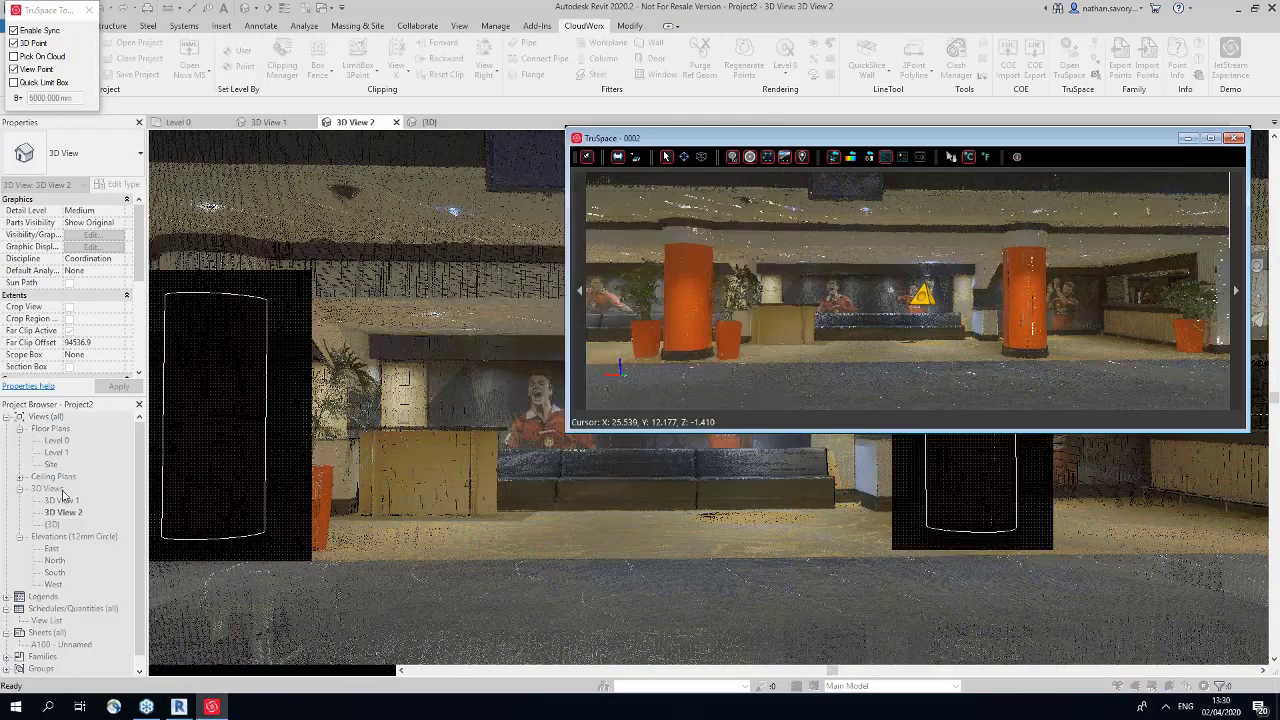
pyautogui.press('Escape')
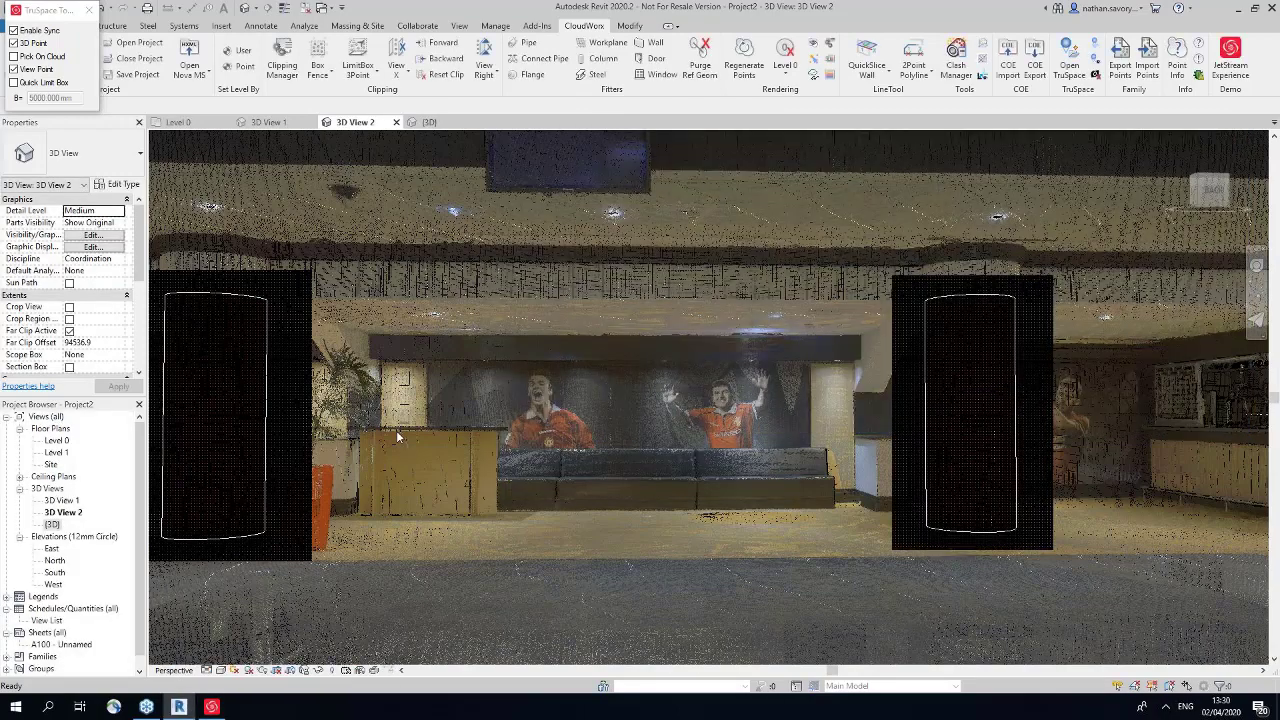
# Step: In the {3D} view seen side-on, cut a horizontal QuickSlice of the point cloud through the lower floor
pyautogui.doubleClick(52, 526)
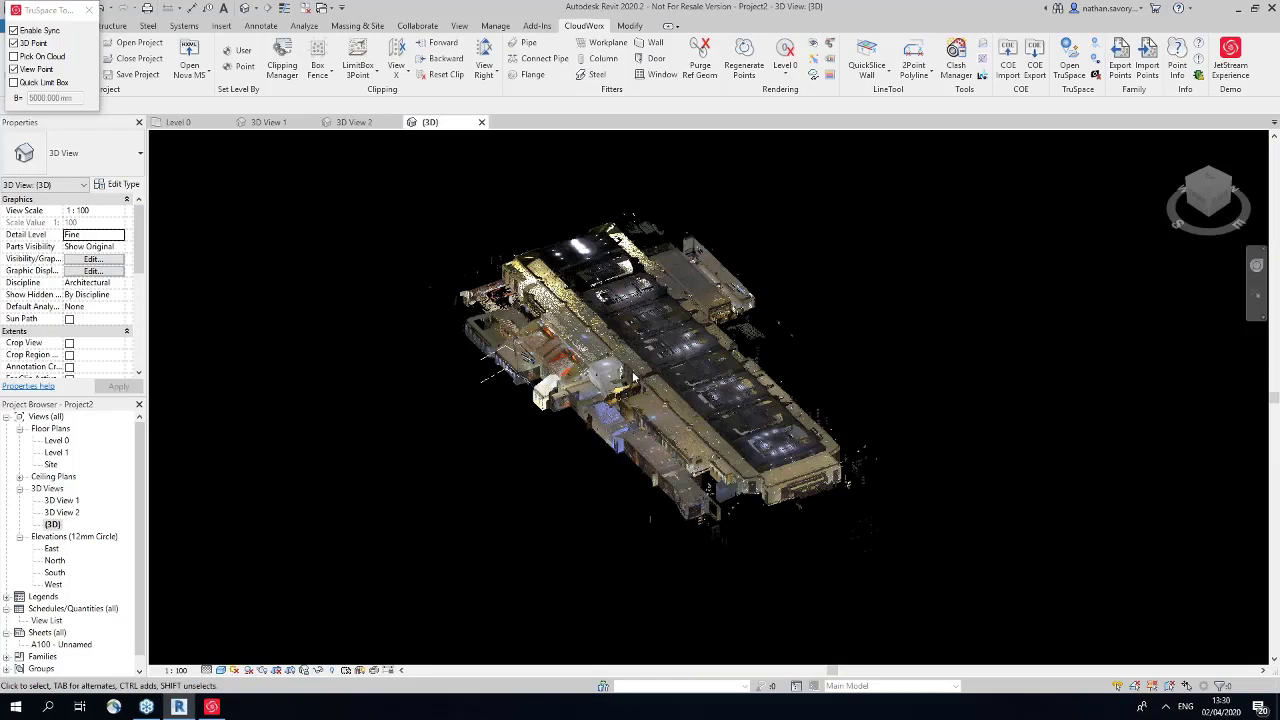
pyautogui.click(1233, 202)
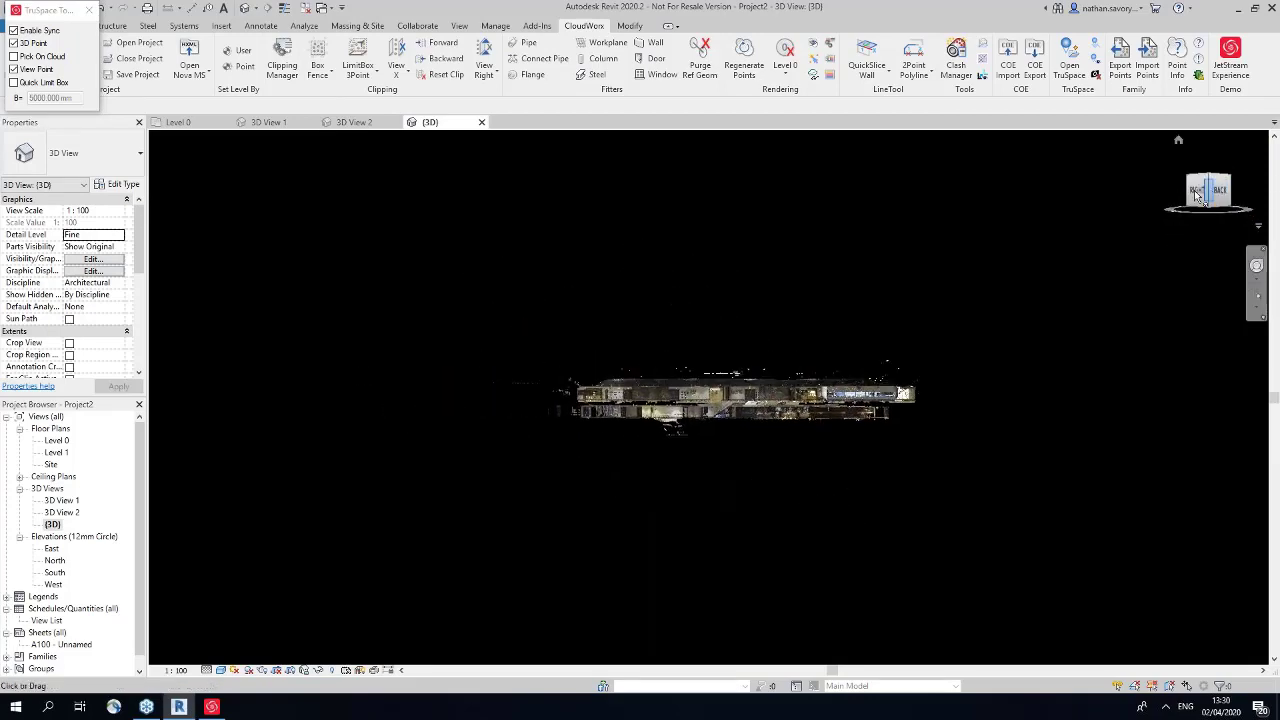
pyautogui.click(1198, 196)
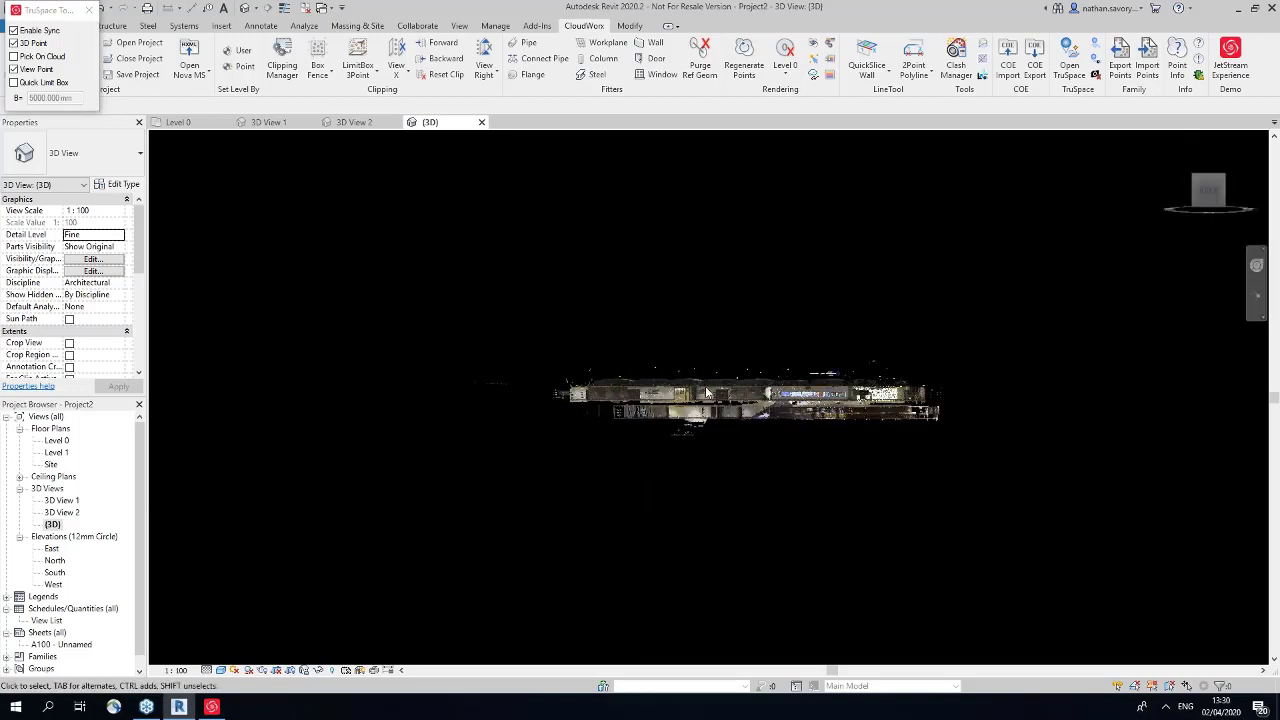
pyautogui.scroll(5, 737, 400)
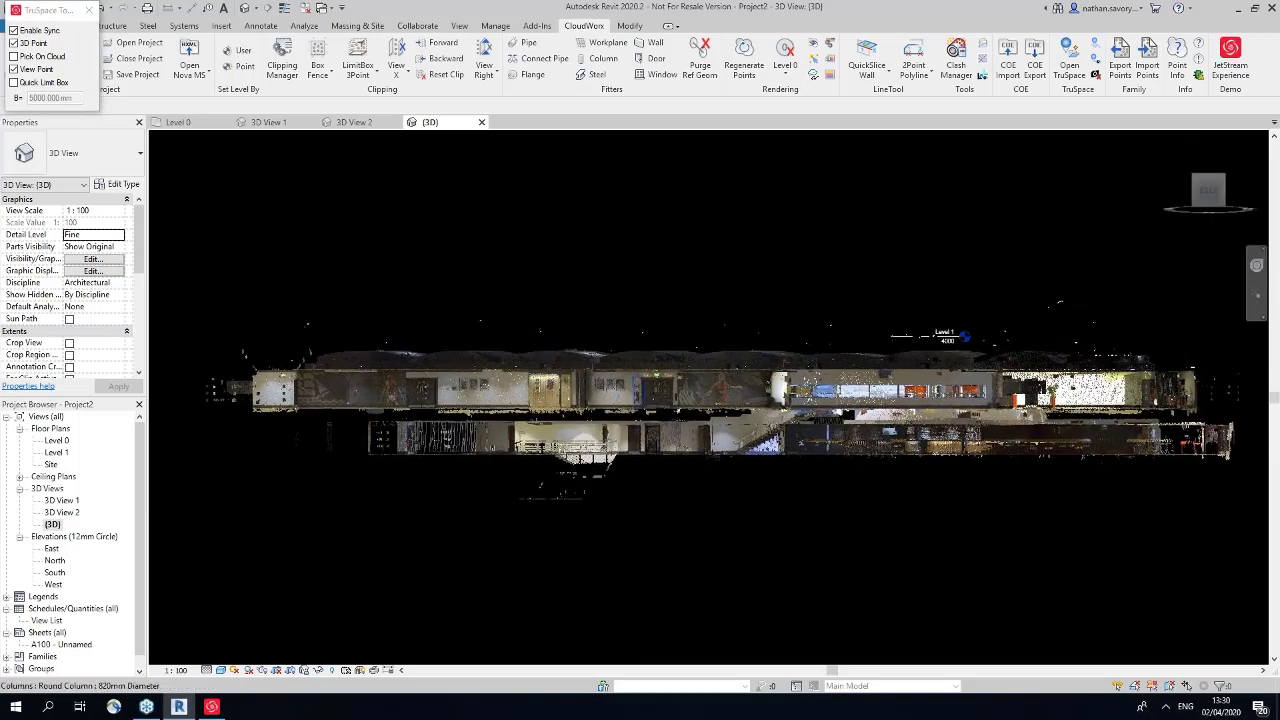
pyautogui.click(866, 70)
pyautogui.click(891, 152)
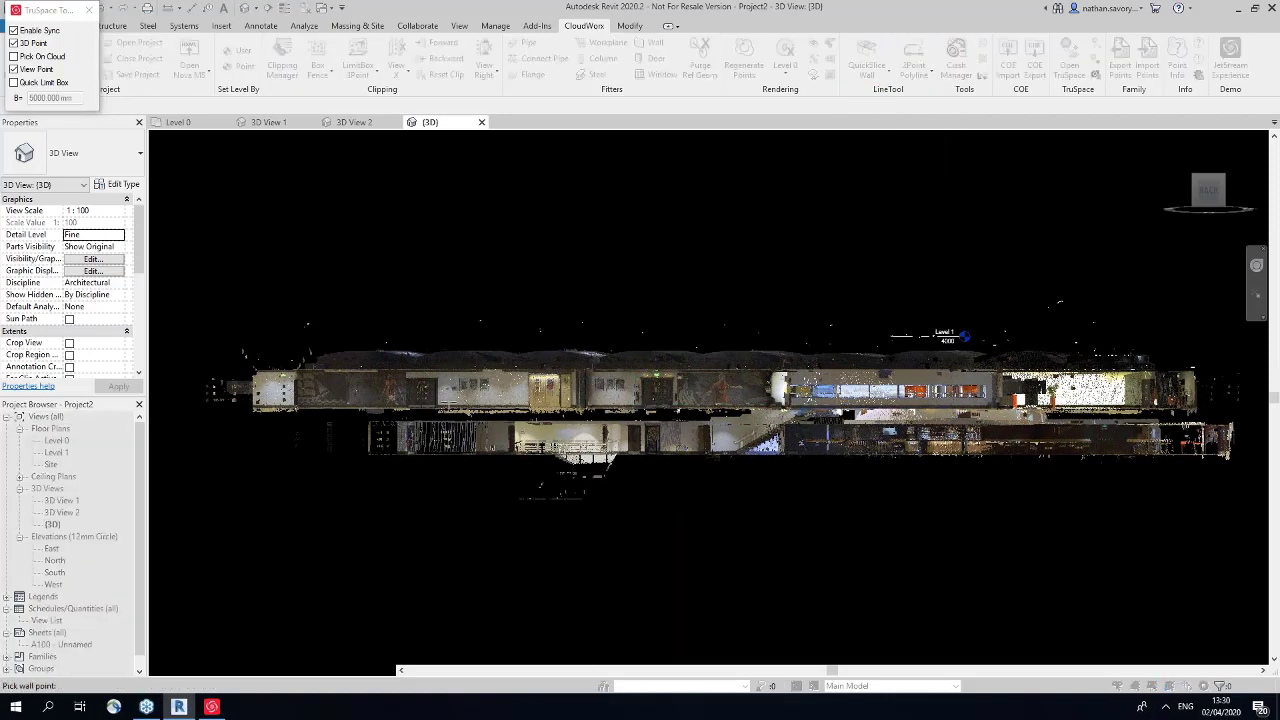
pyautogui.click(551, 428)
pyautogui.scroll(-3, 551, 425)
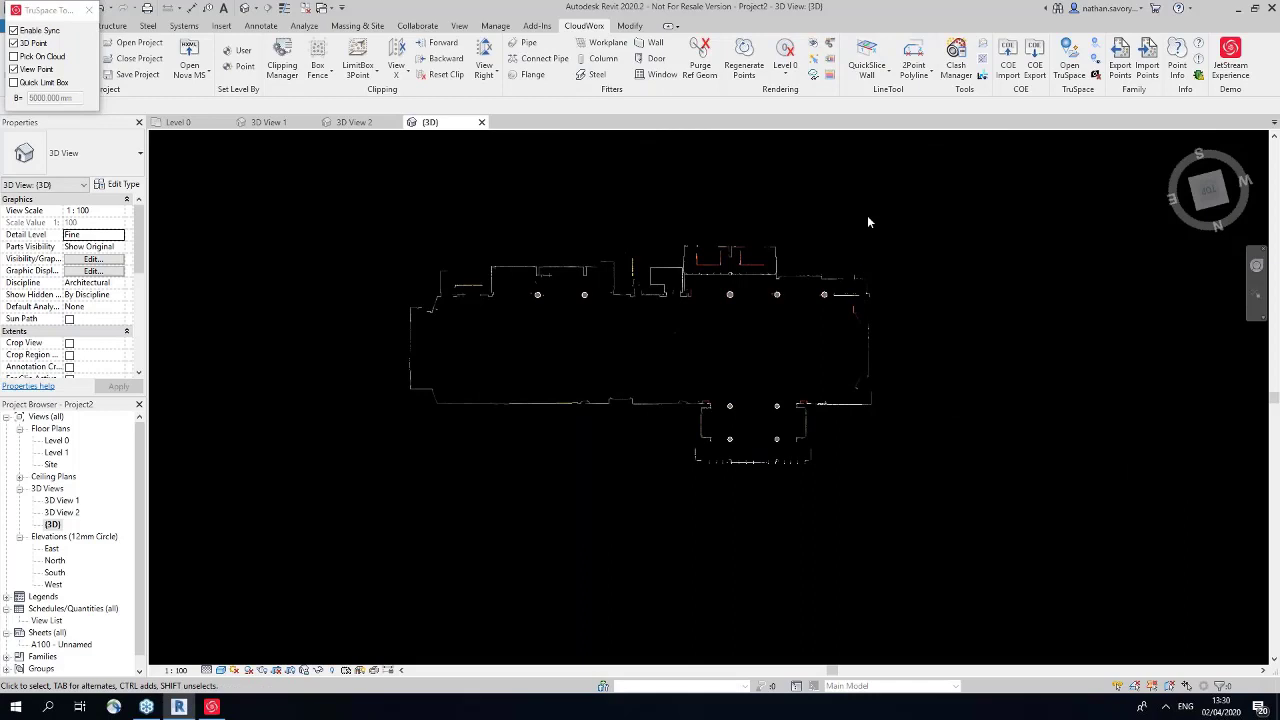
pyautogui.scroll(1, 774, 336)
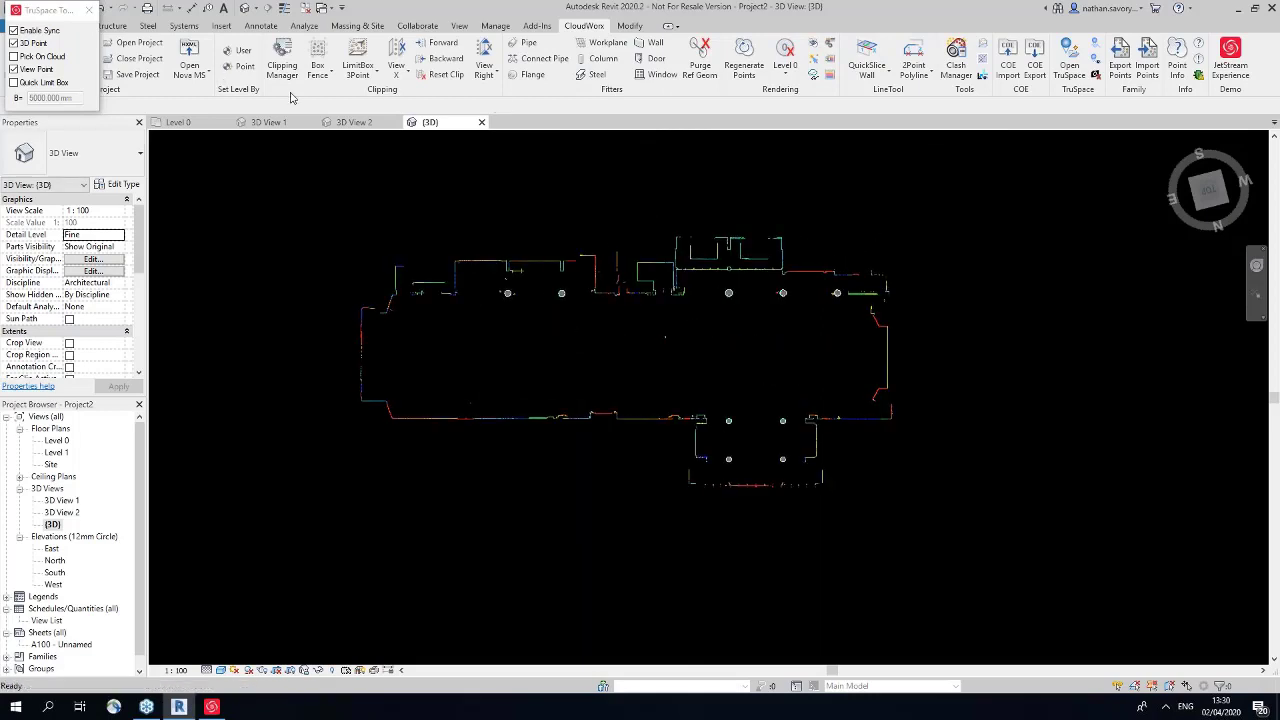
# Step: Set the thickness of the _QuickSlice clipping to 600 mm
pyautogui.click(282, 60)
pyautogui.click(900, 231)
pyautogui.click(899, 231)
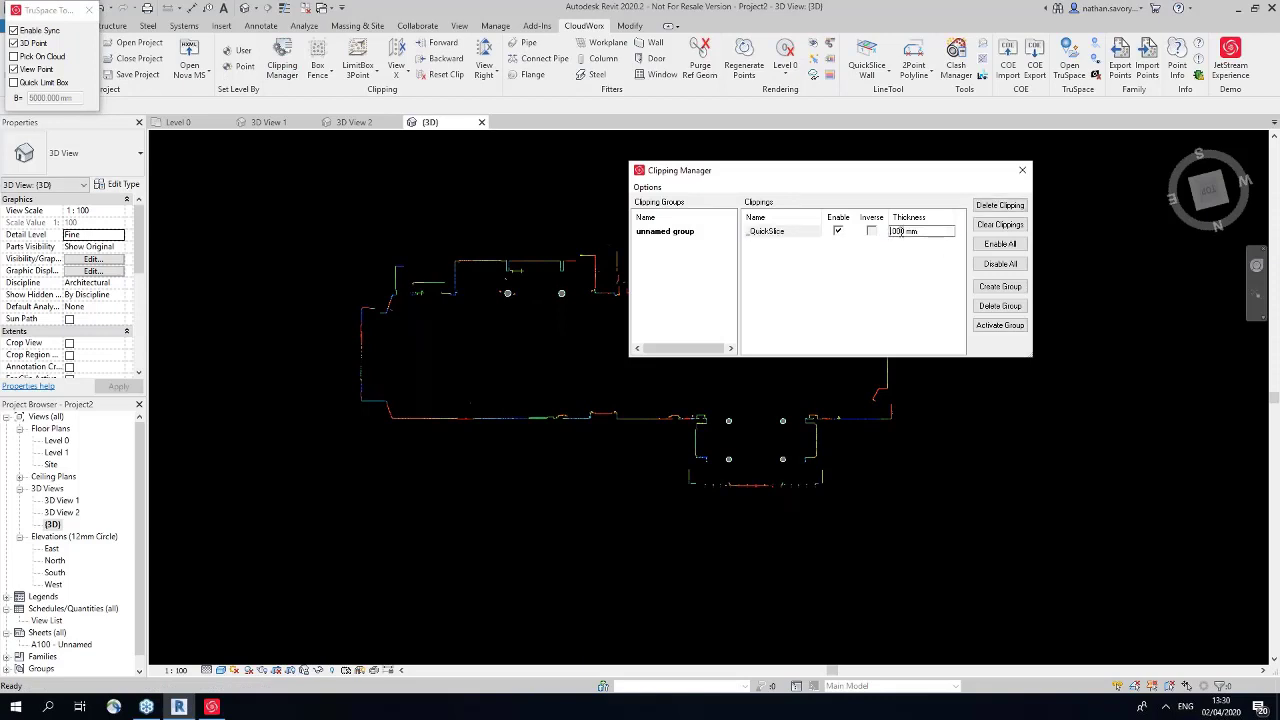
pyautogui.write('600')
pyautogui.press('Return')
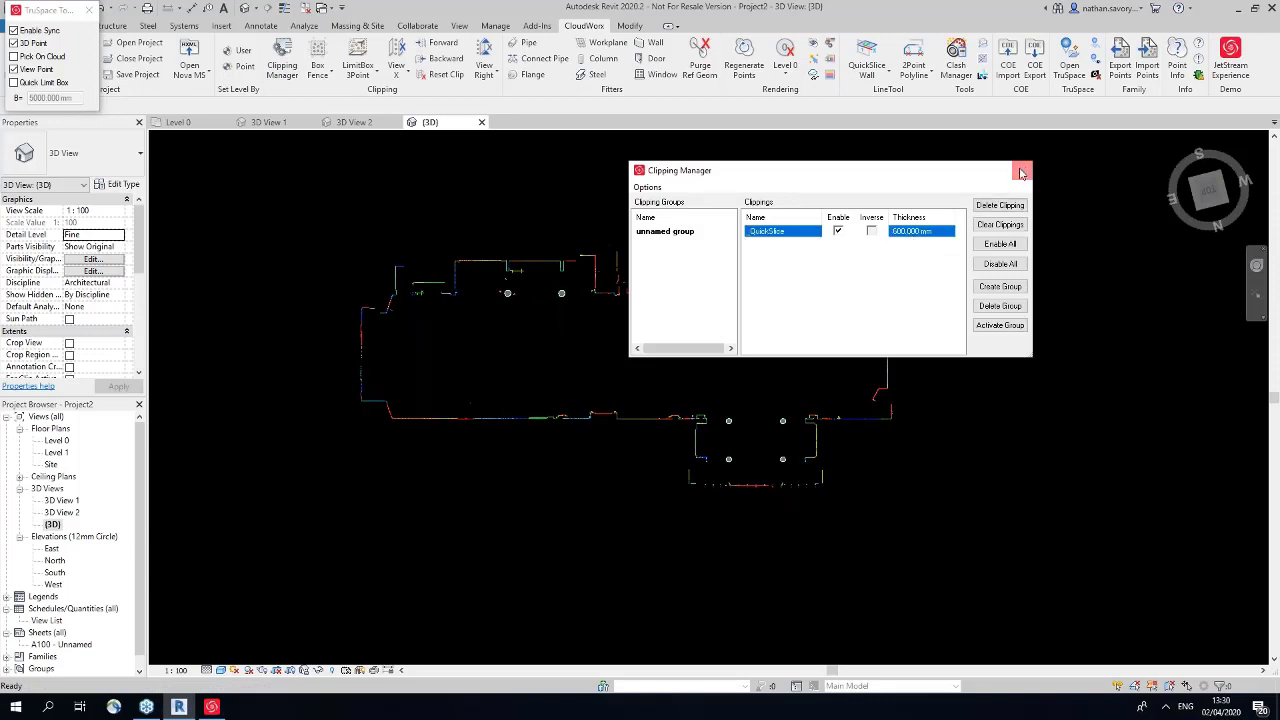
pyautogui.click(1026, 169)
# Step: Inspect the fitted columns by moving the slice forward and backward in a tilted {3D} view, and forward again in 3D View 2
pyautogui.keyDown('shift'); pyautogui.moveTo(600, 383); pyautogui.dragTo(949, 106, button='middle'); pyautogui.keyUp('shift')
pyautogui.scroll(2, 277, 314)
pyautogui.moveTo(277, 314); pyautogui.dragTo(398, 386, button='middle')
pyautogui.scroll(2, 777, 514)
pyautogui.moveTo(777, 514); pyautogui.dragTo(777, 514, button='middle')
pyautogui.moveTo(651, 324); pyautogui.dragTo(700, 402, button='middle')
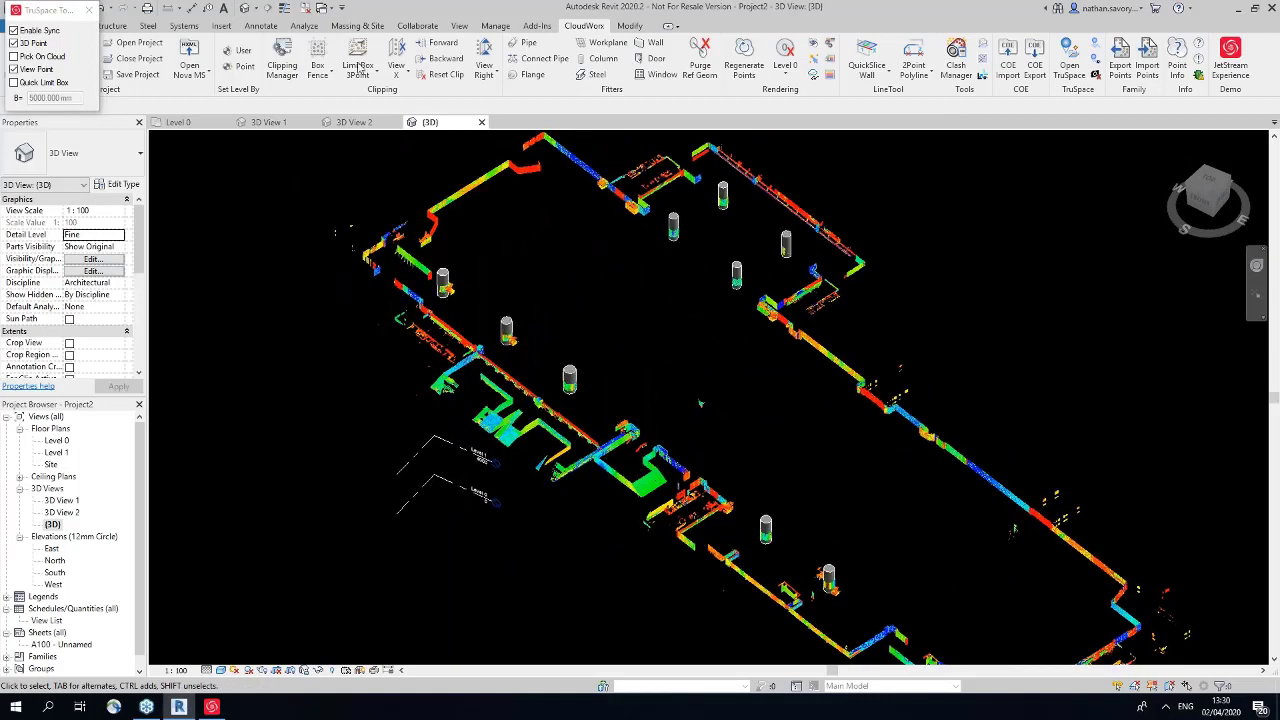
pyautogui.click(458, 45)
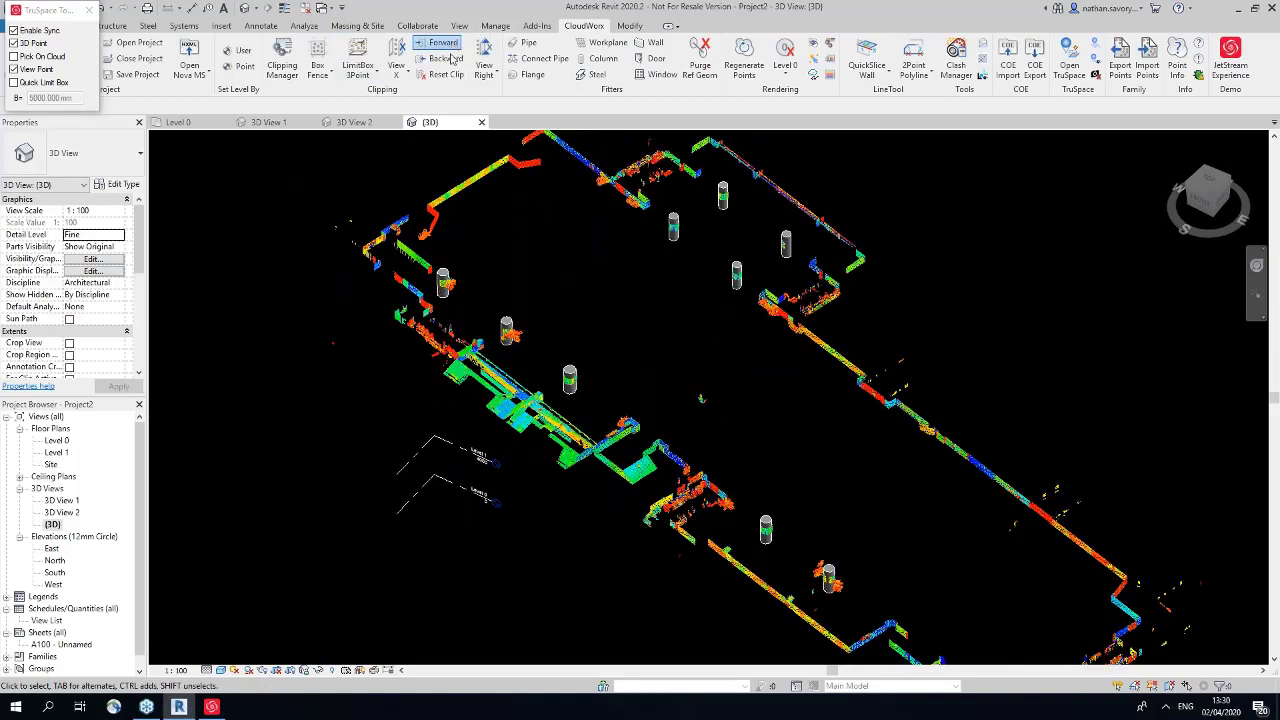
pyautogui.click(450, 59)
pyautogui.click(450, 59)
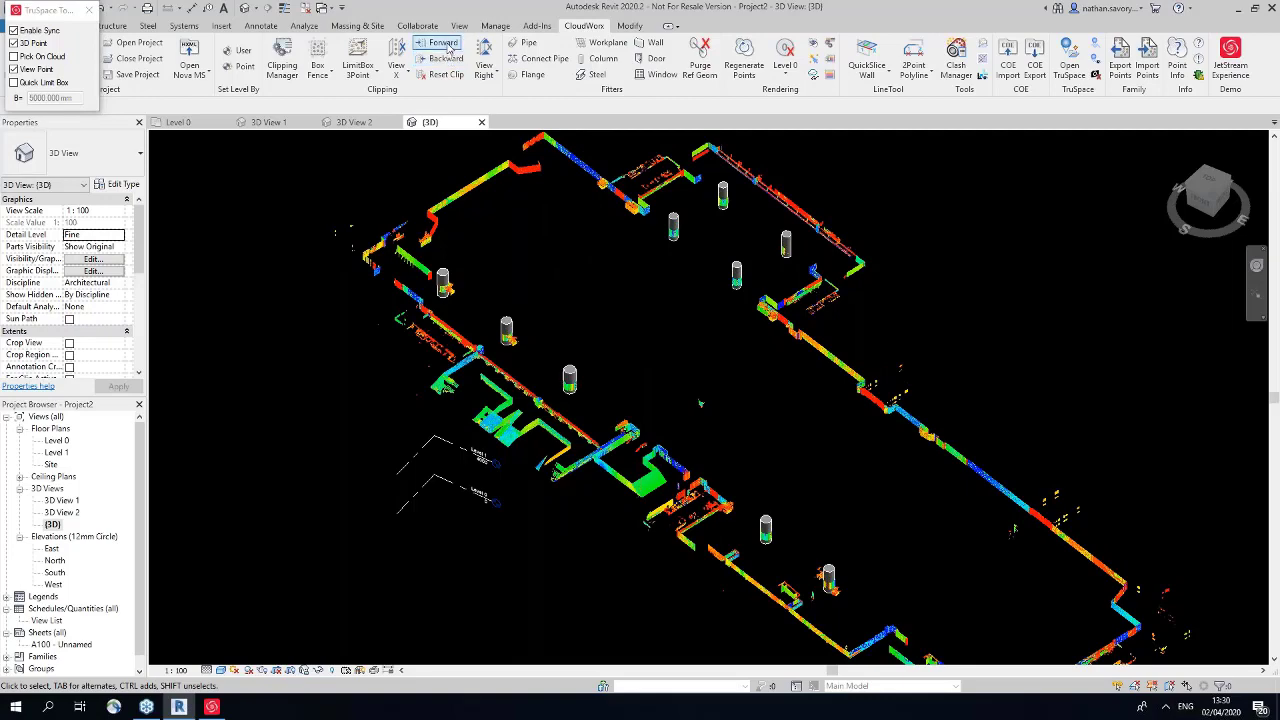
pyautogui.click(446, 45)
pyautogui.doubleClick(61, 512)
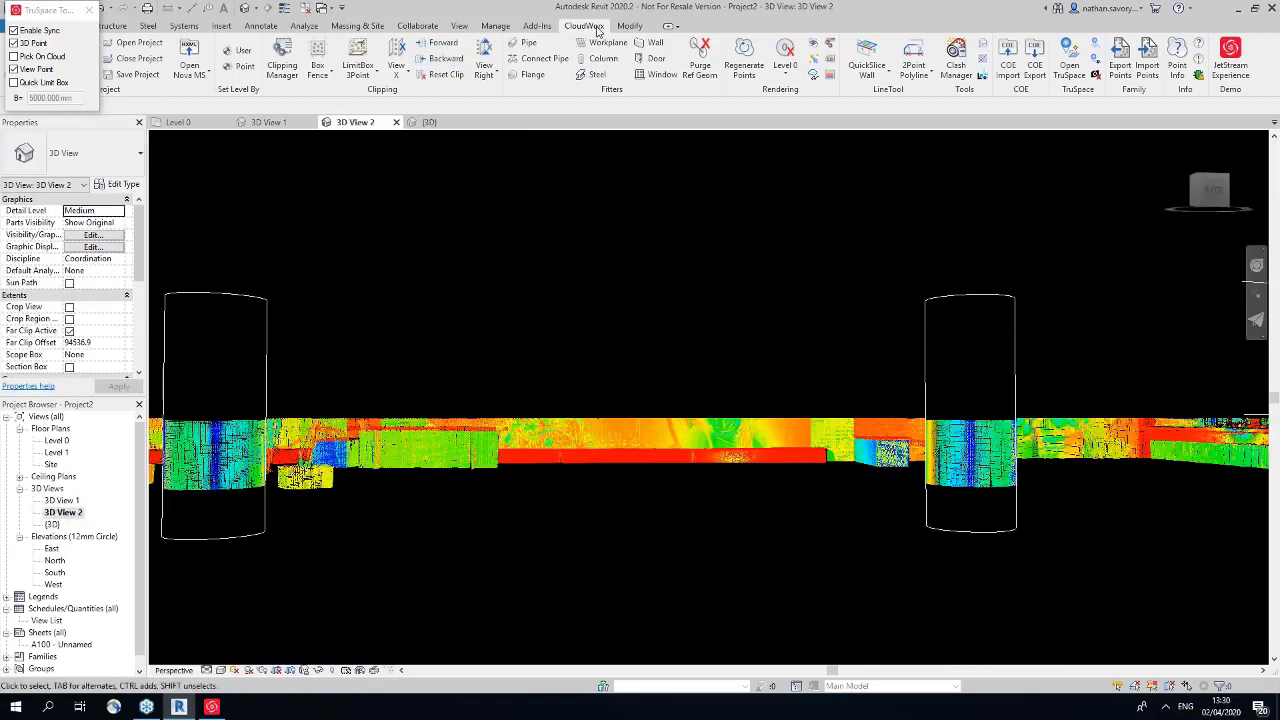
pyautogui.click(445, 45)
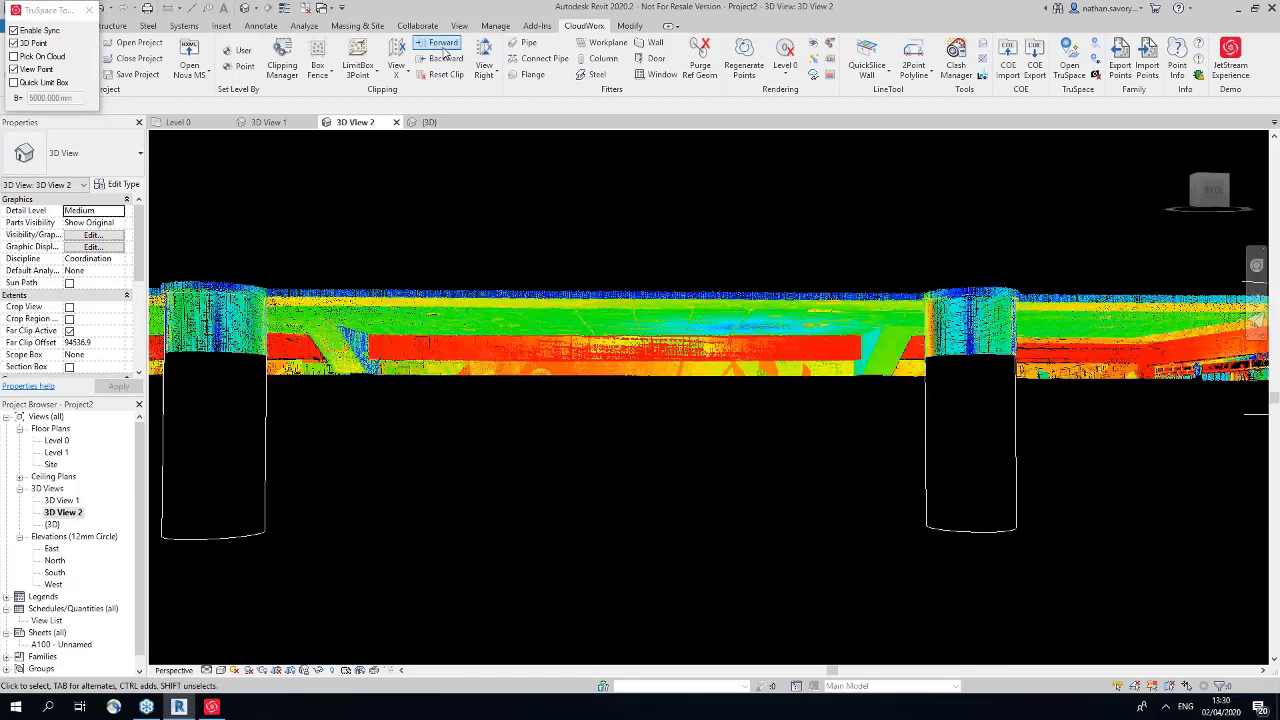
# Step: Close all open views of the current project and create a new project from the Construction Template
pyautogui.click(396, 122)
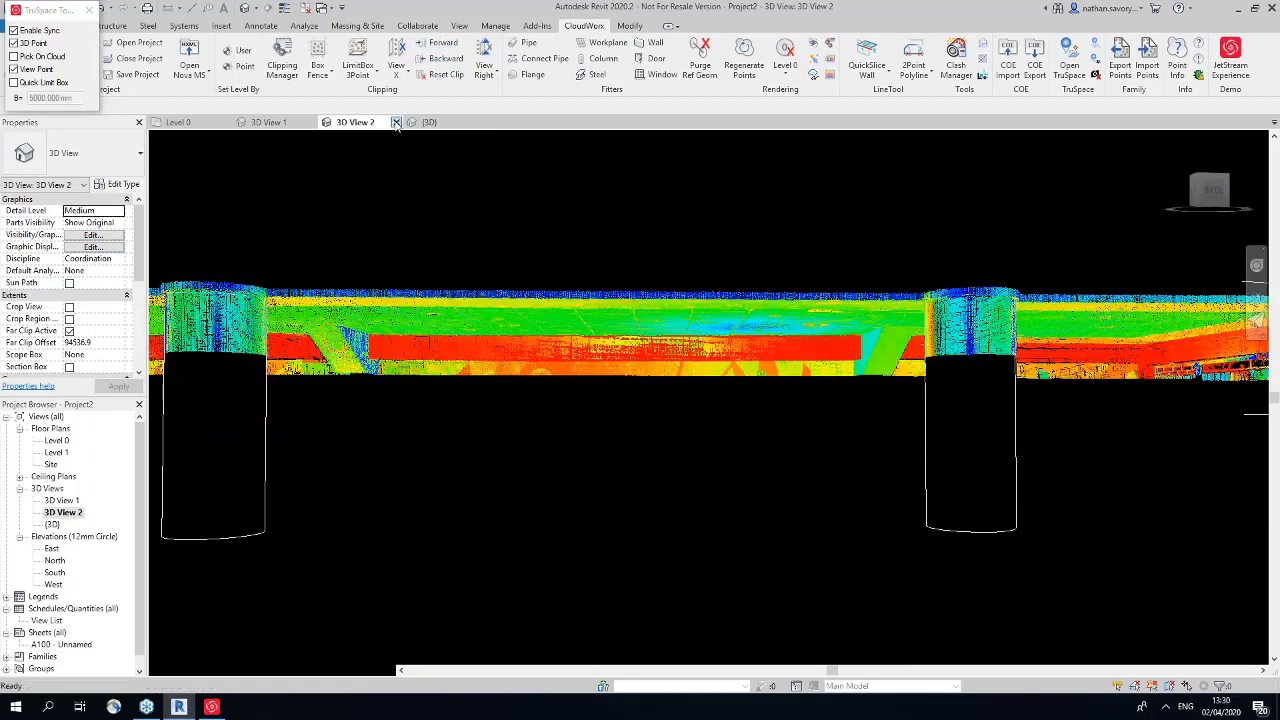
pyautogui.click(396, 122)
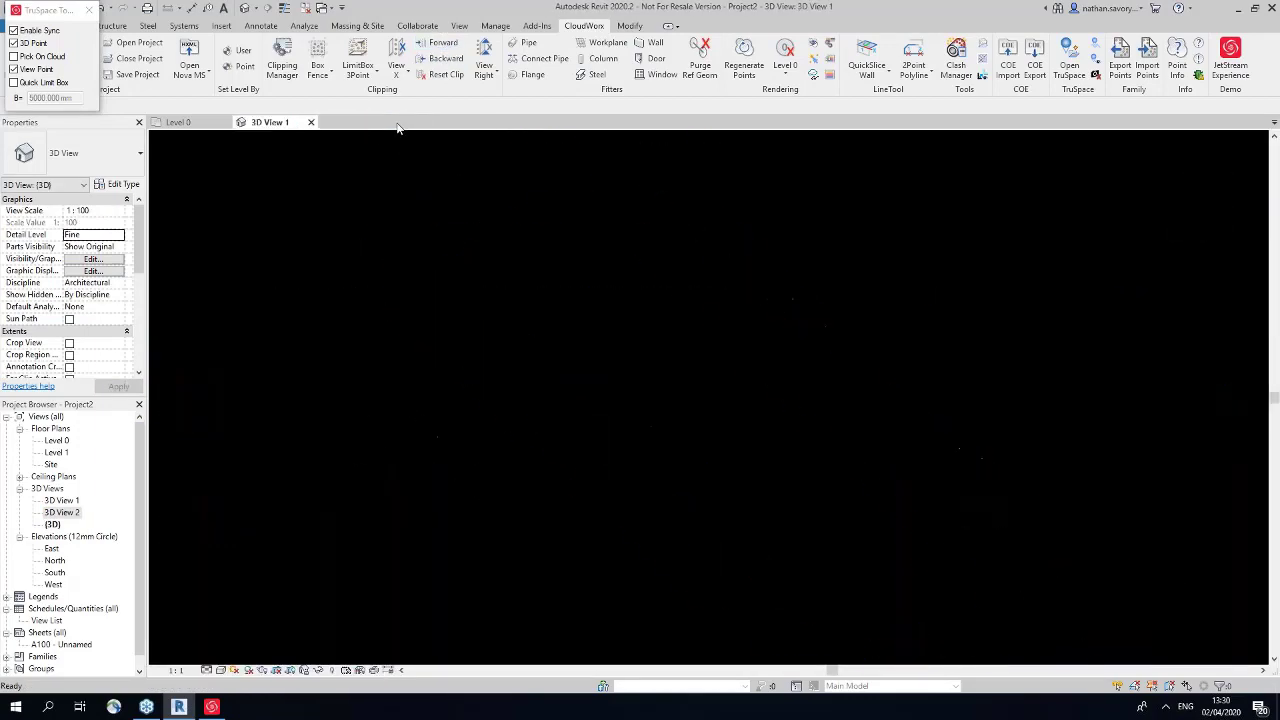
pyautogui.click(309, 122)
pyautogui.click(225, 122)
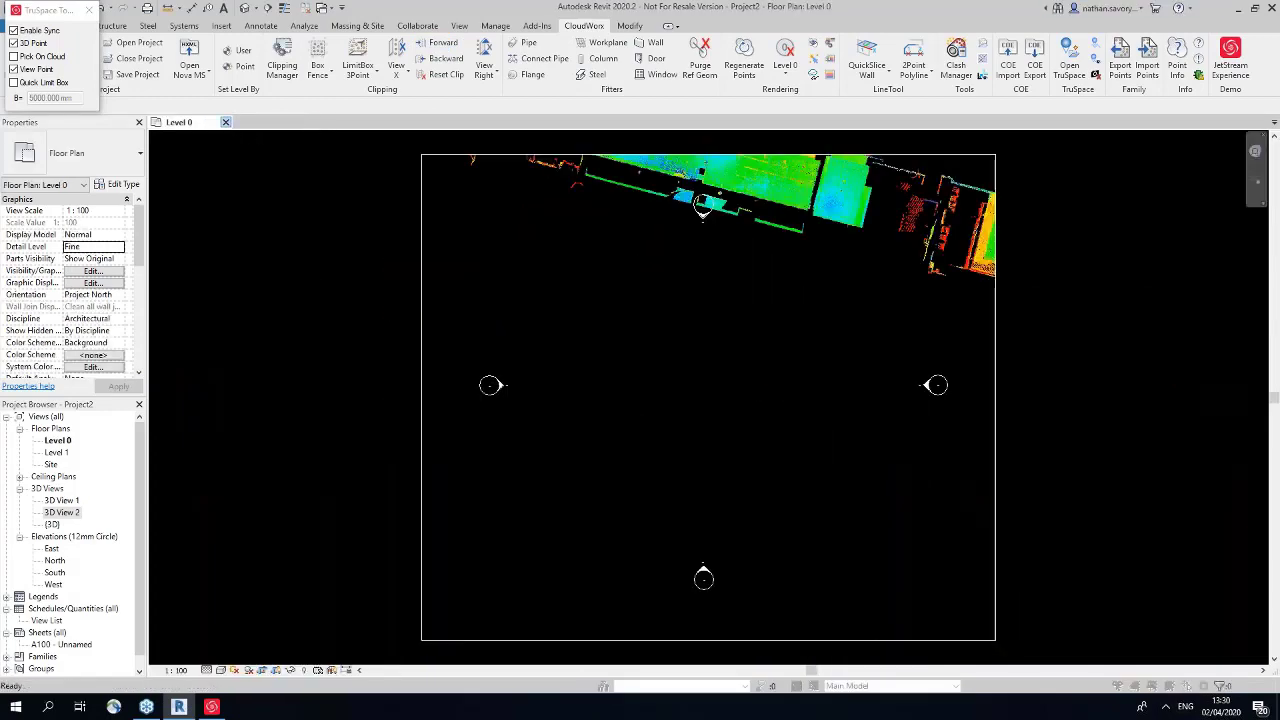
pyautogui.click(663, 352)
pyautogui.click(665, 354)
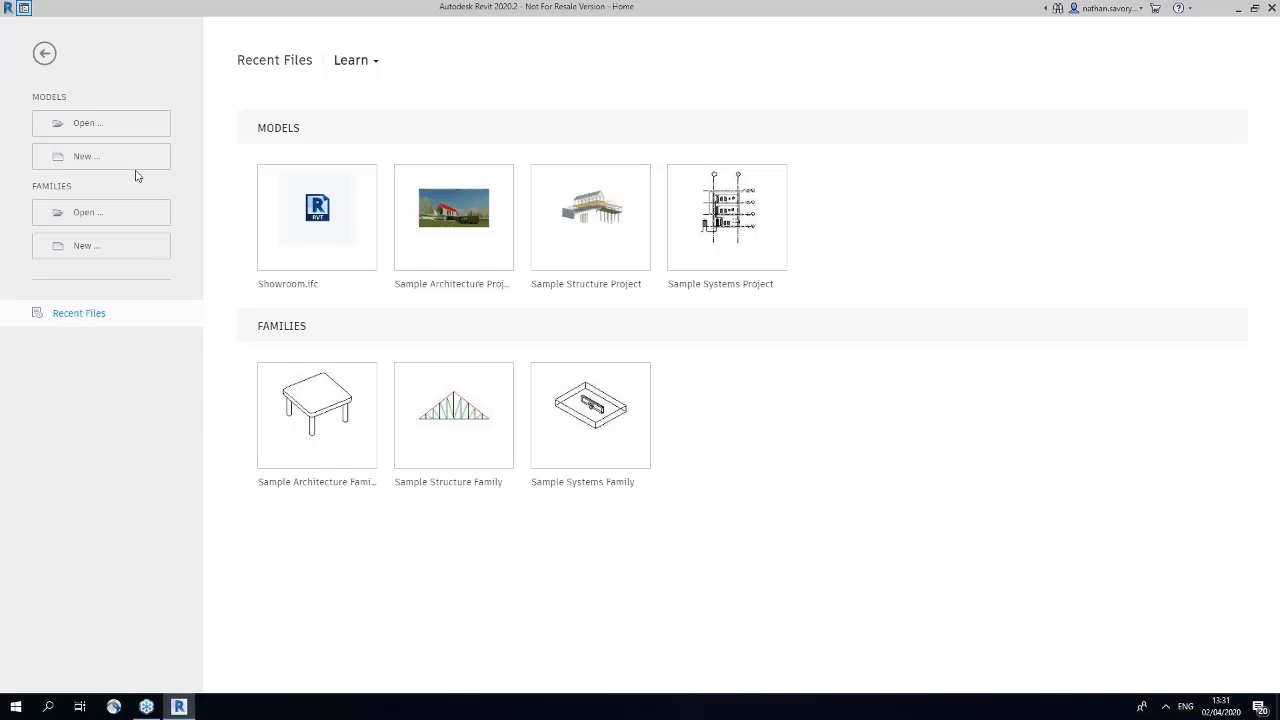
pyautogui.click(110, 156)
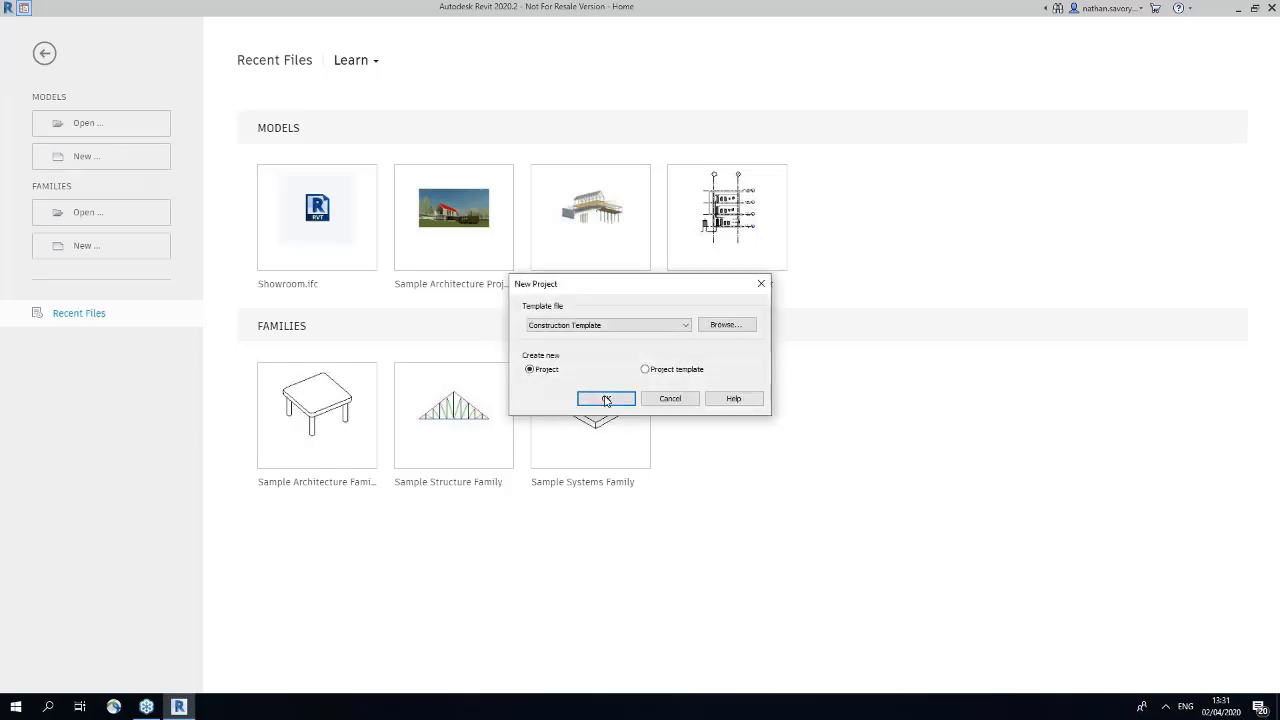
pyautogui.click(606, 399)
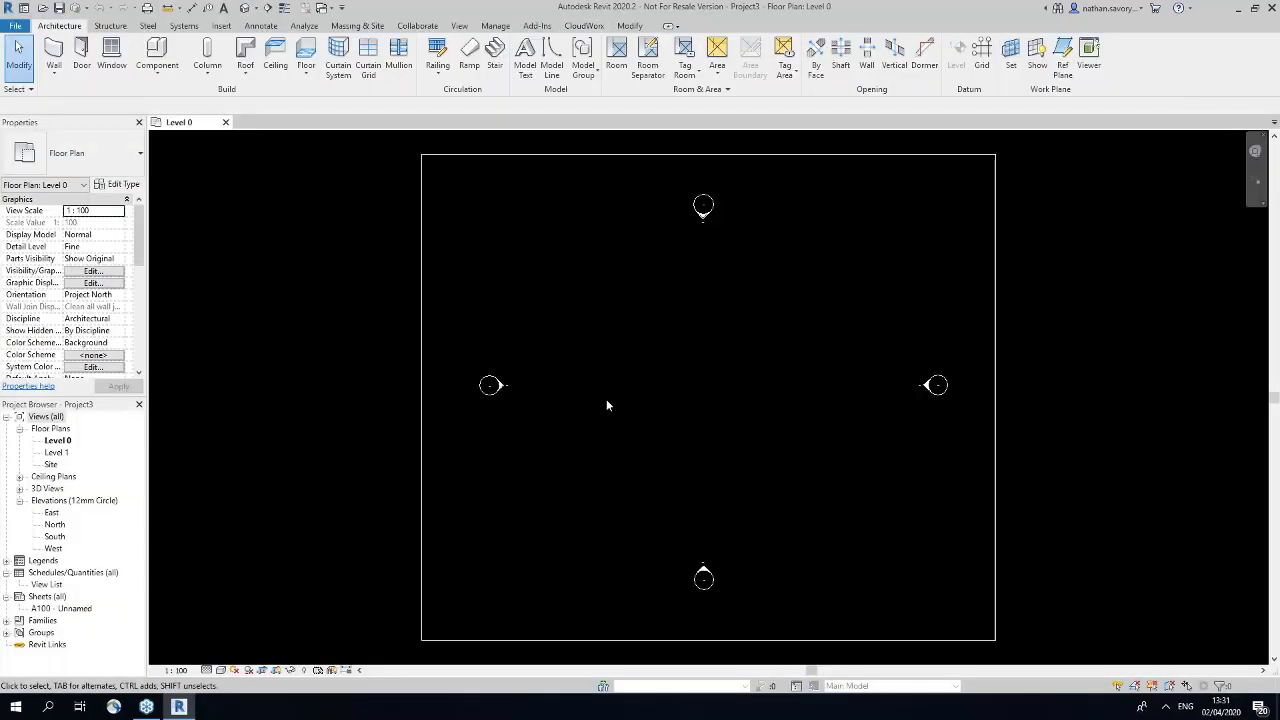
# Step: Load the BLK2GO_SampleData_Office JetStream point cloud into the new project with the Default coordinate system
pyautogui.click(584, 25)
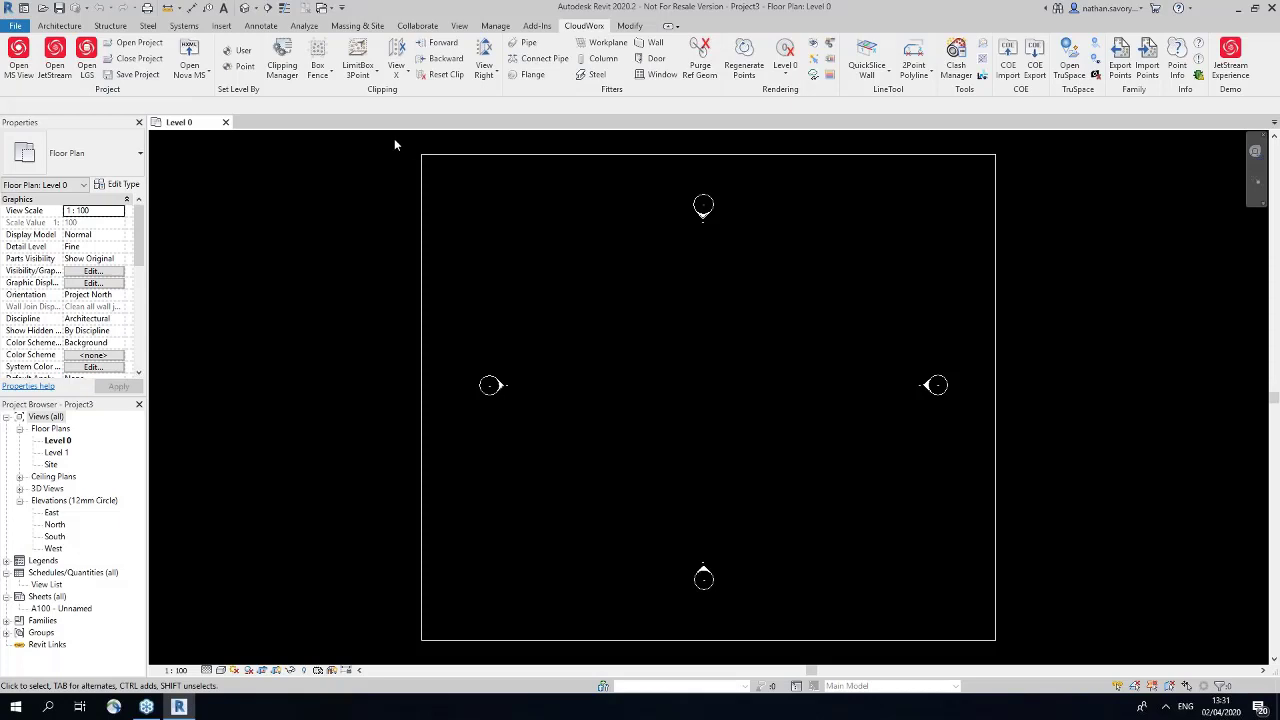
pyautogui.click(58, 76)
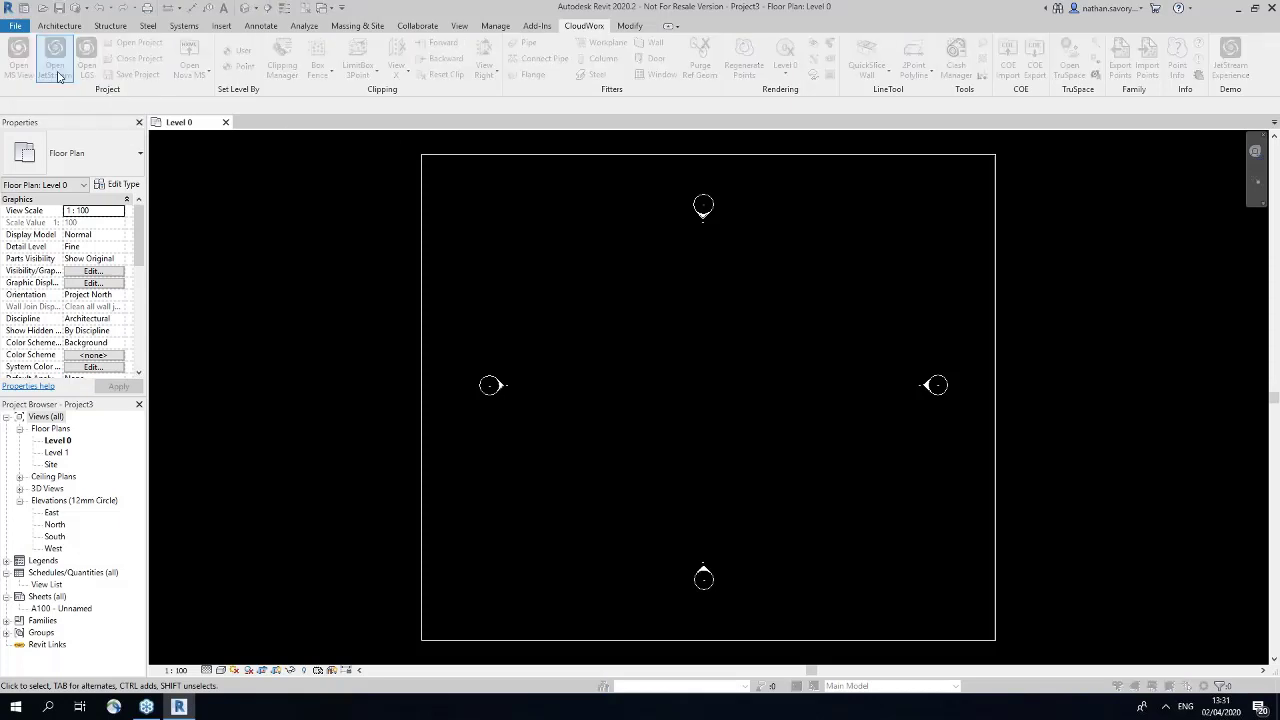
pyautogui.click(661, 411)
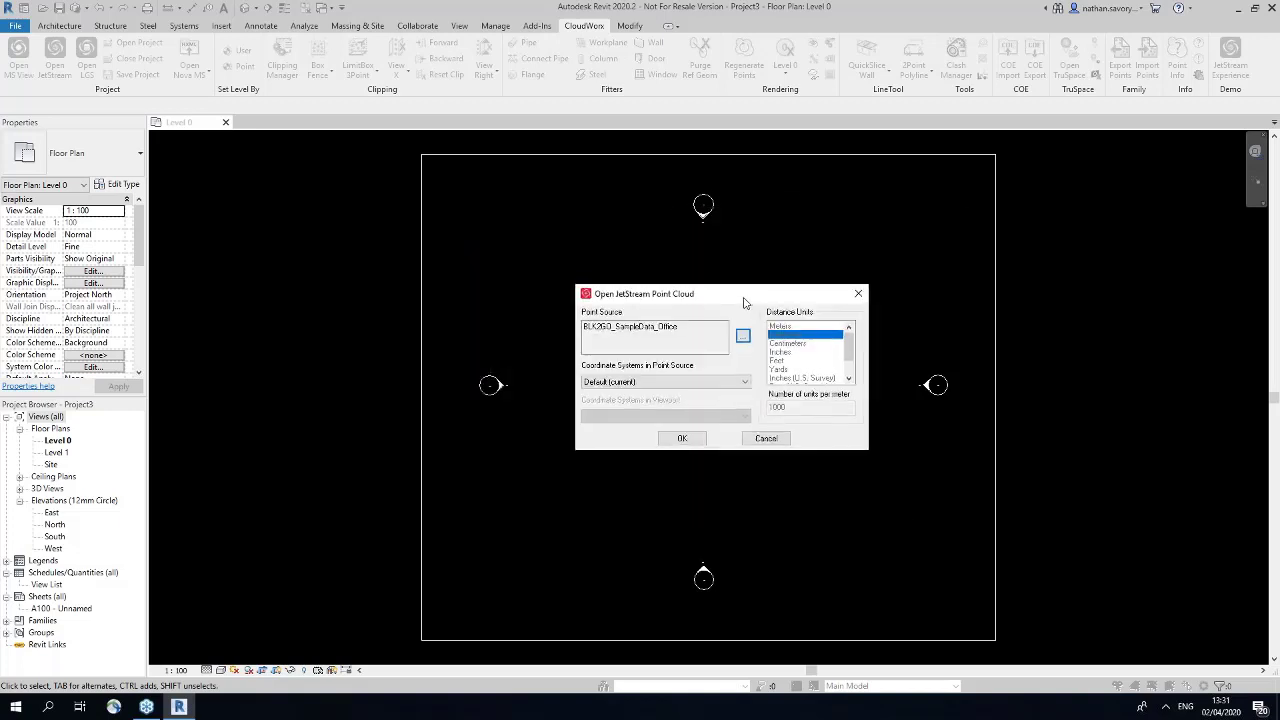
pyautogui.click(741, 336)
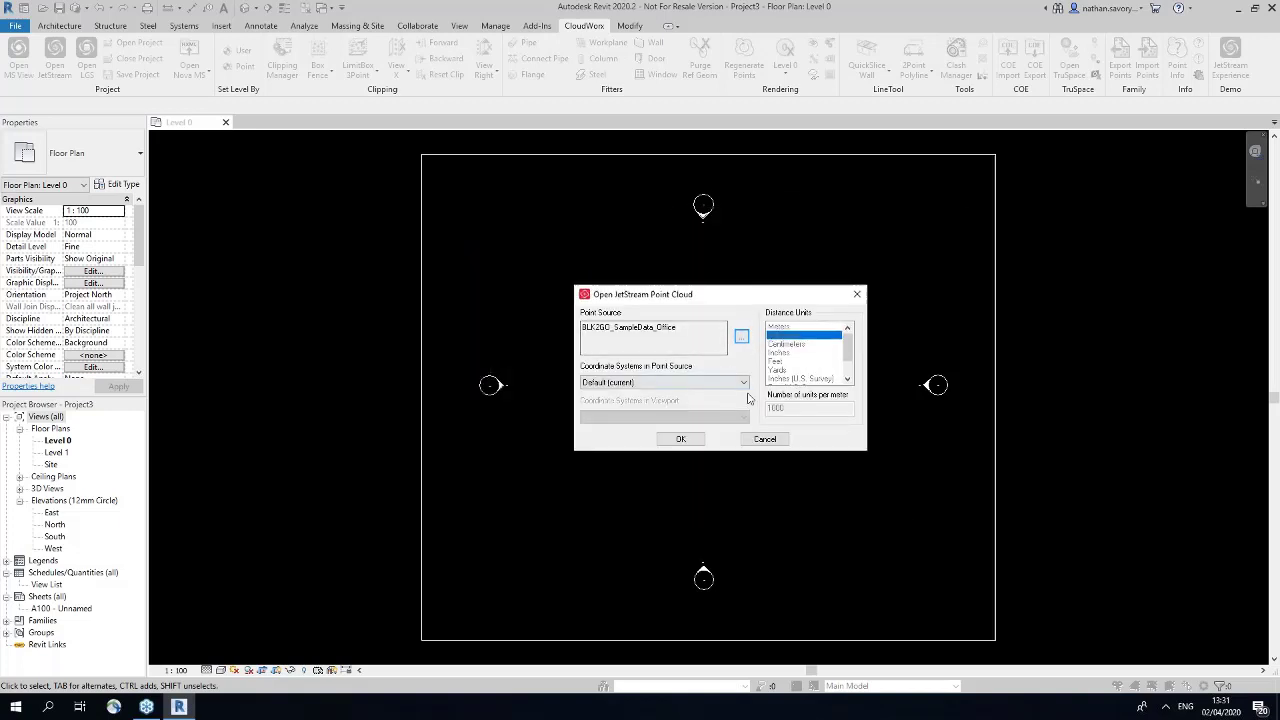
pyautogui.moveTo(772, 428)
pyautogui.mouseDown()
pyautogui.moveTo(775, 458)
pyautogui.moveTo(775, 424)
pyautogui.mouseUp()
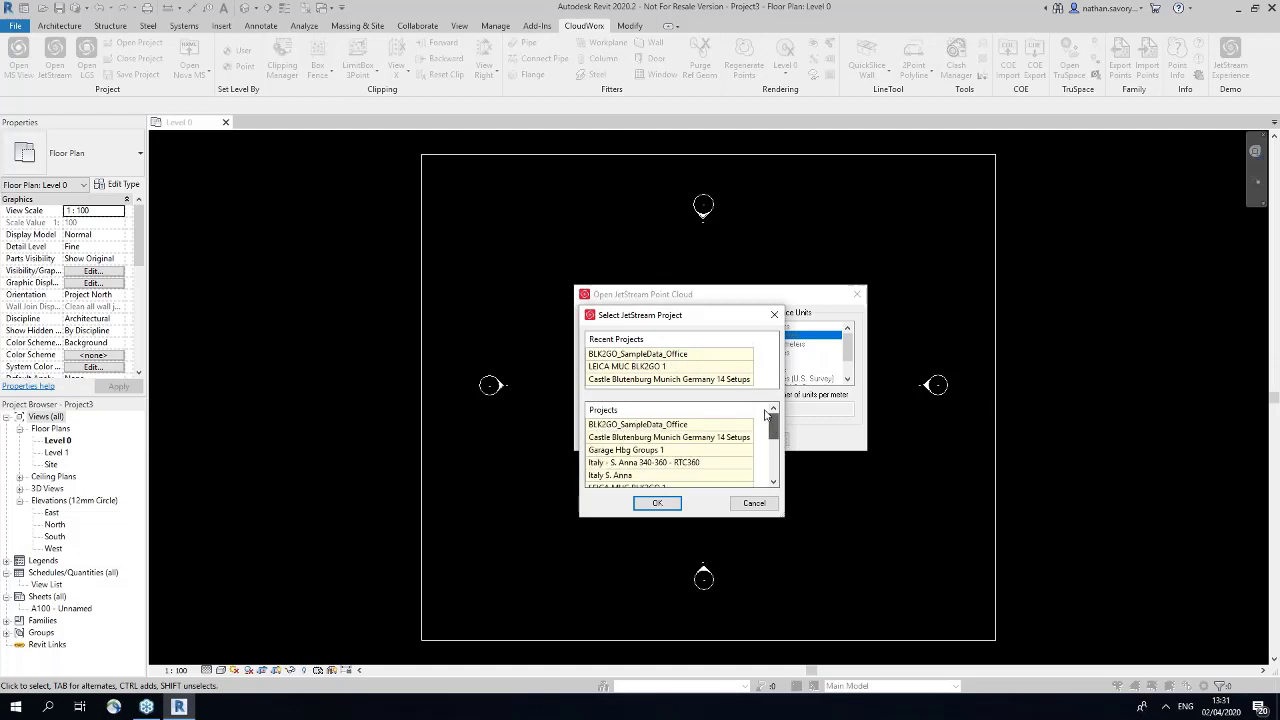
pyautogui.click(661, 356)
pyautogui.click(662, 503)
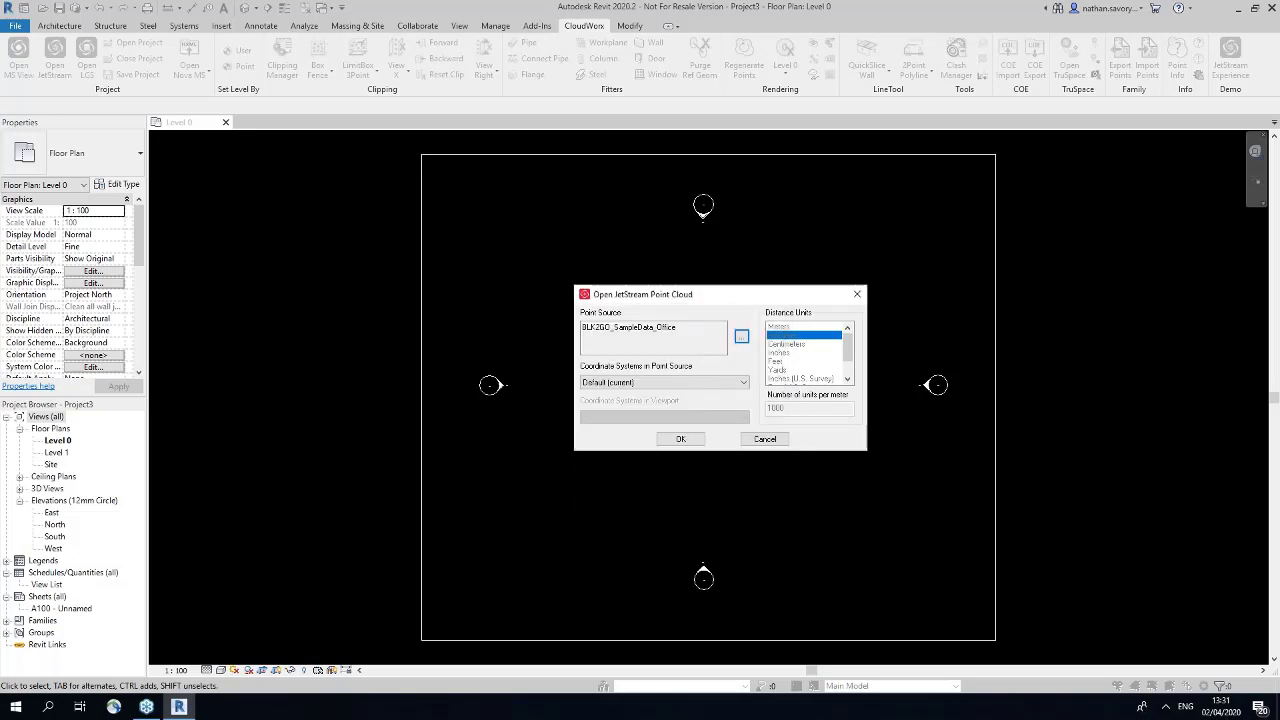
pyautogui.moveTo(763, 295); pyautogui.dragTo(714, 300)
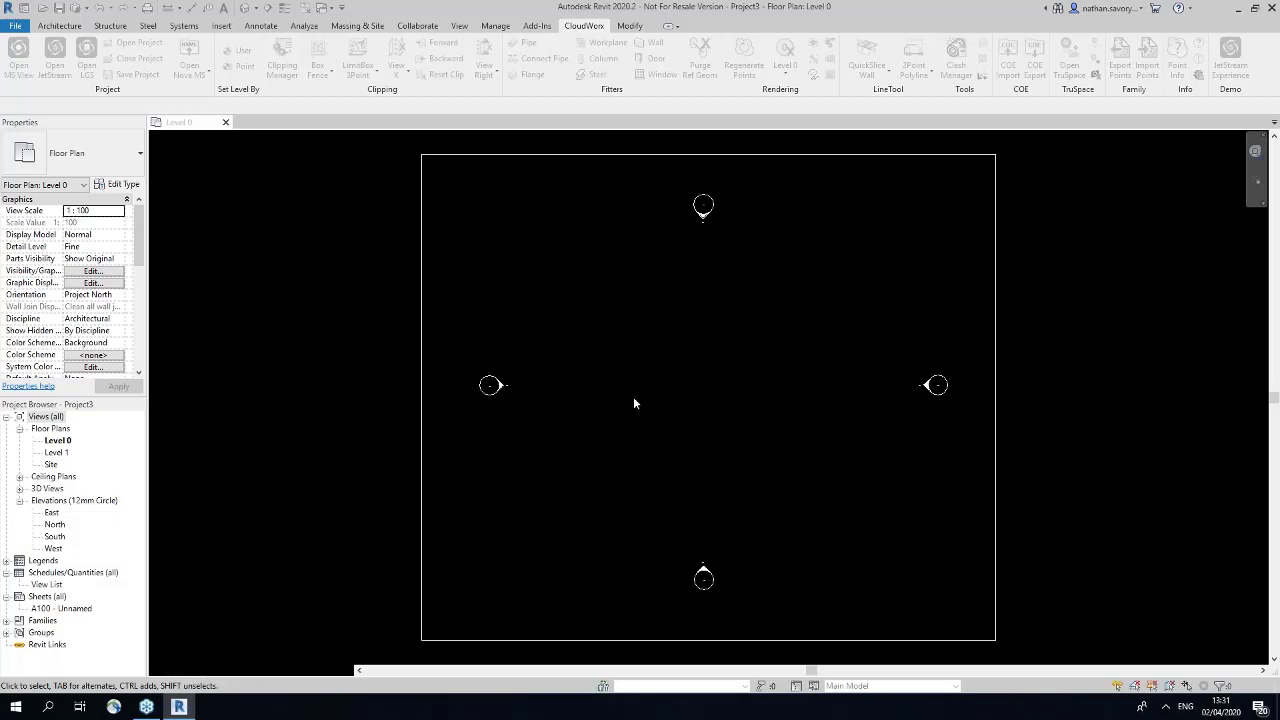
# Step: In 3D View 1 seen side-on, clip the office point cloud to a thin horizontal band across its lower floor with a box fence
pyautogui.press('3')
pyautogui.press('d')
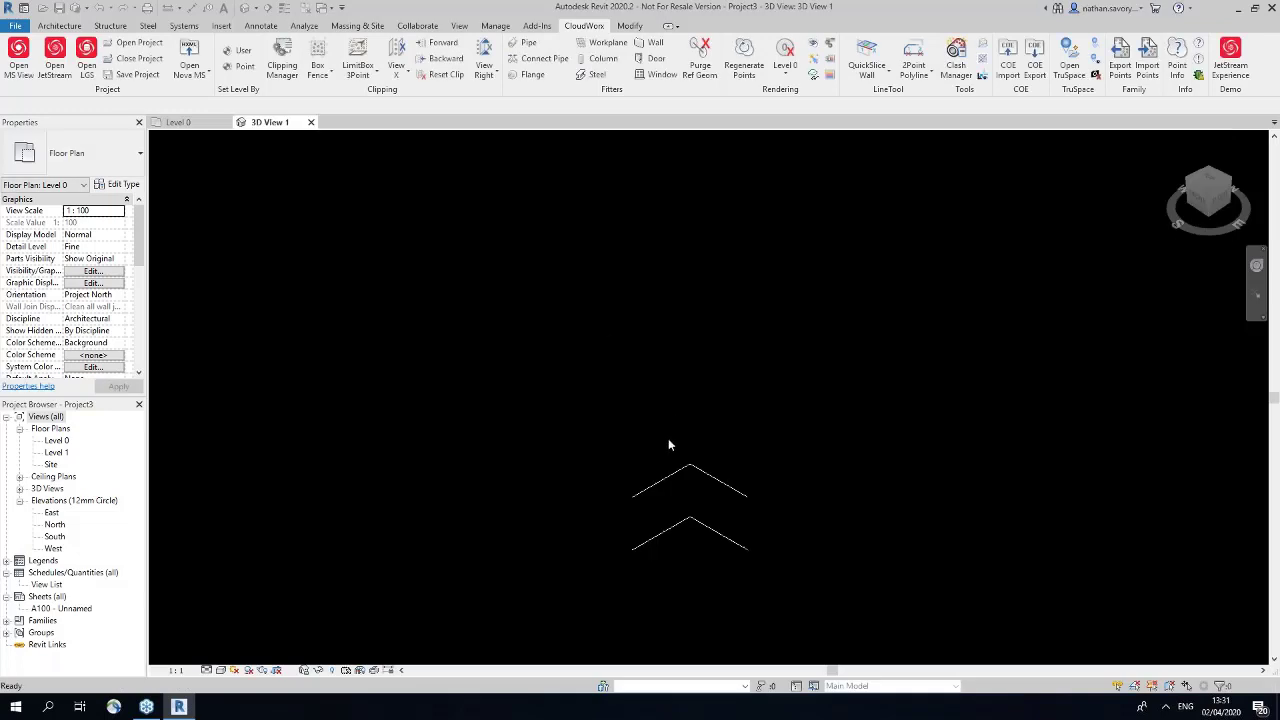
pyautogui.rightClick(602, 330)
pyautogui.click(673, 500)
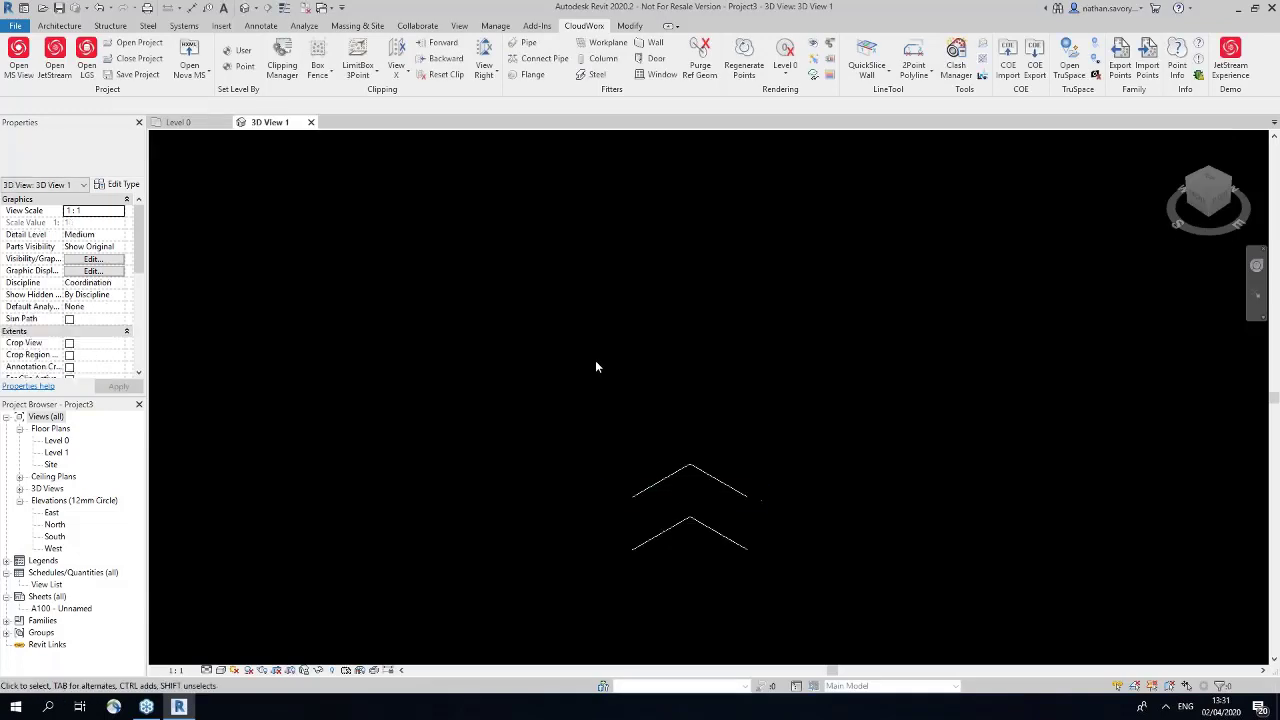
pyautogui.keyDown('shift'); pyautogui.moveTo(610, 413); pyautogui.dragTo(892, 195, button='middle'); pyautogui.keyUp('shift')
pyautogui.scroll(3, 656, 410)
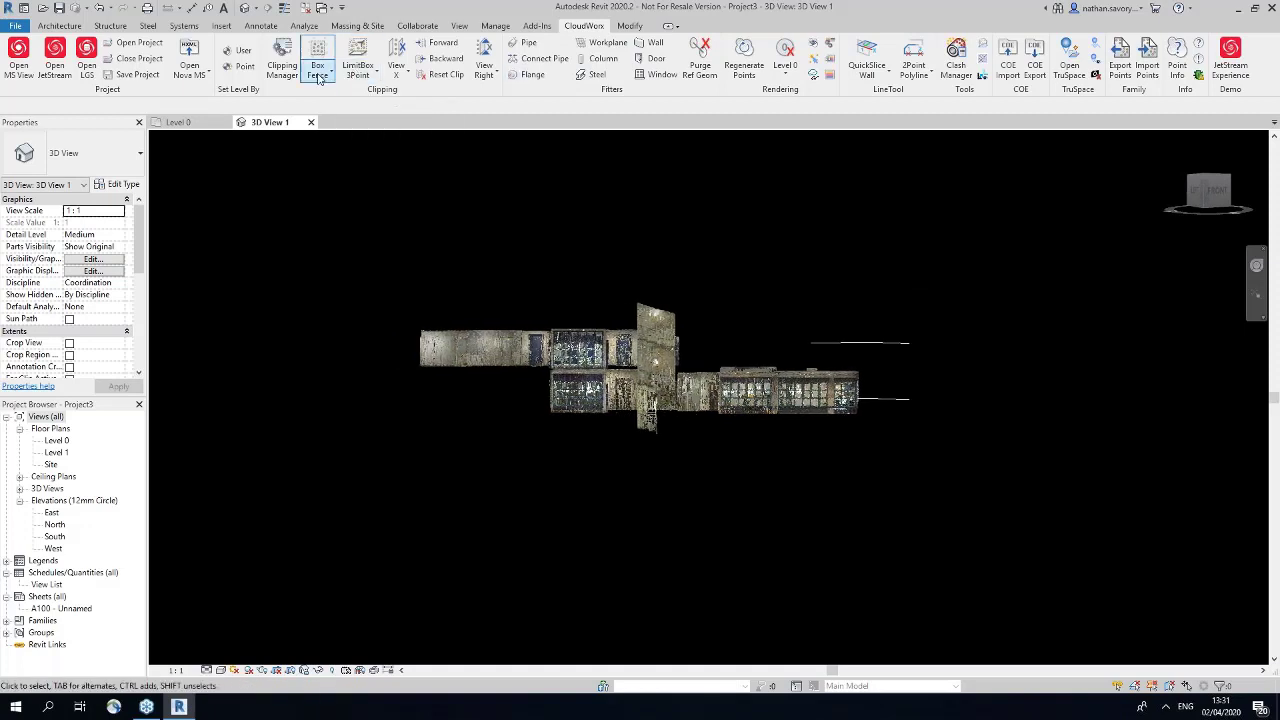
pyautogui.click(356, 68)
pyautogui.click(546, 390)
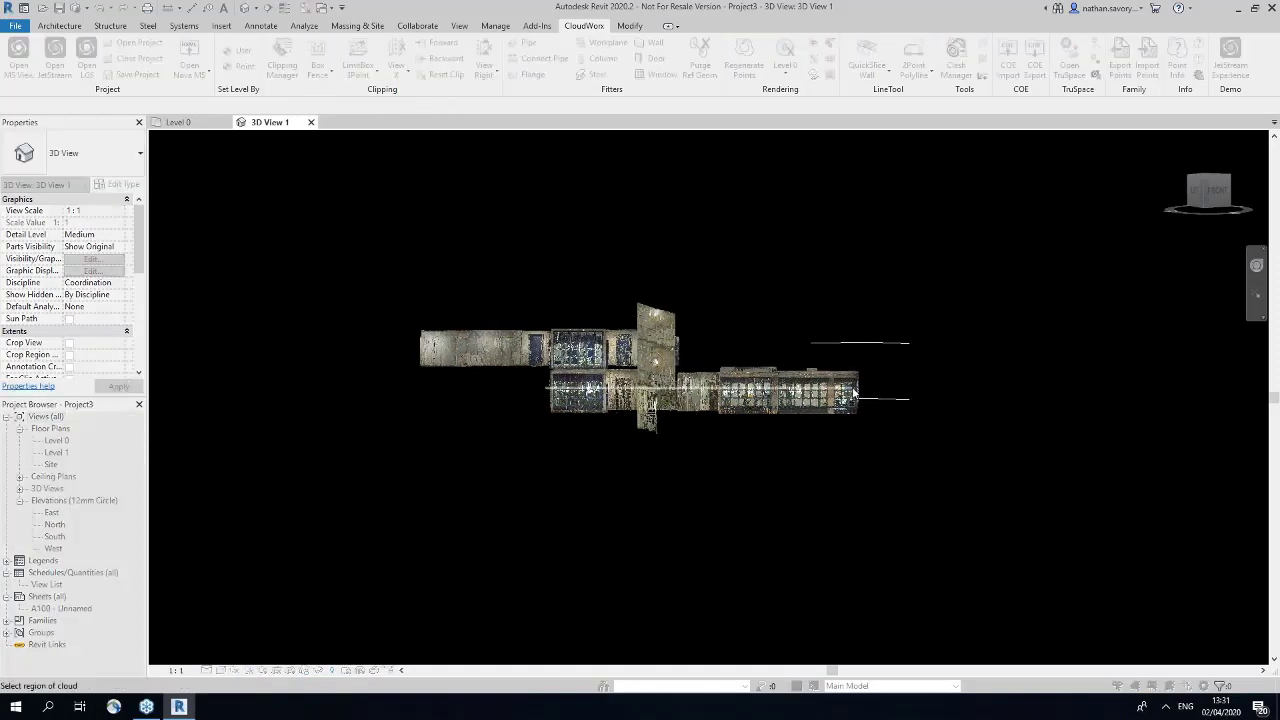
pyautogui.click(872, 398)
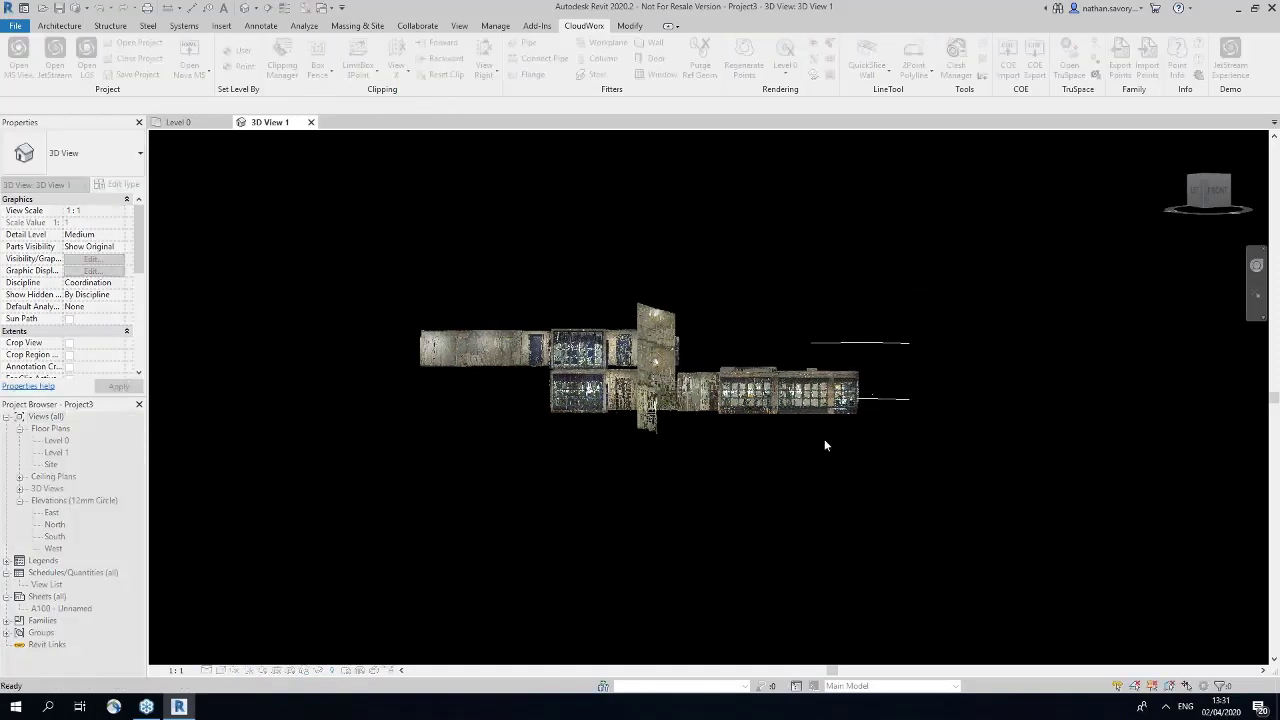
pyautogui.click(685, 429)
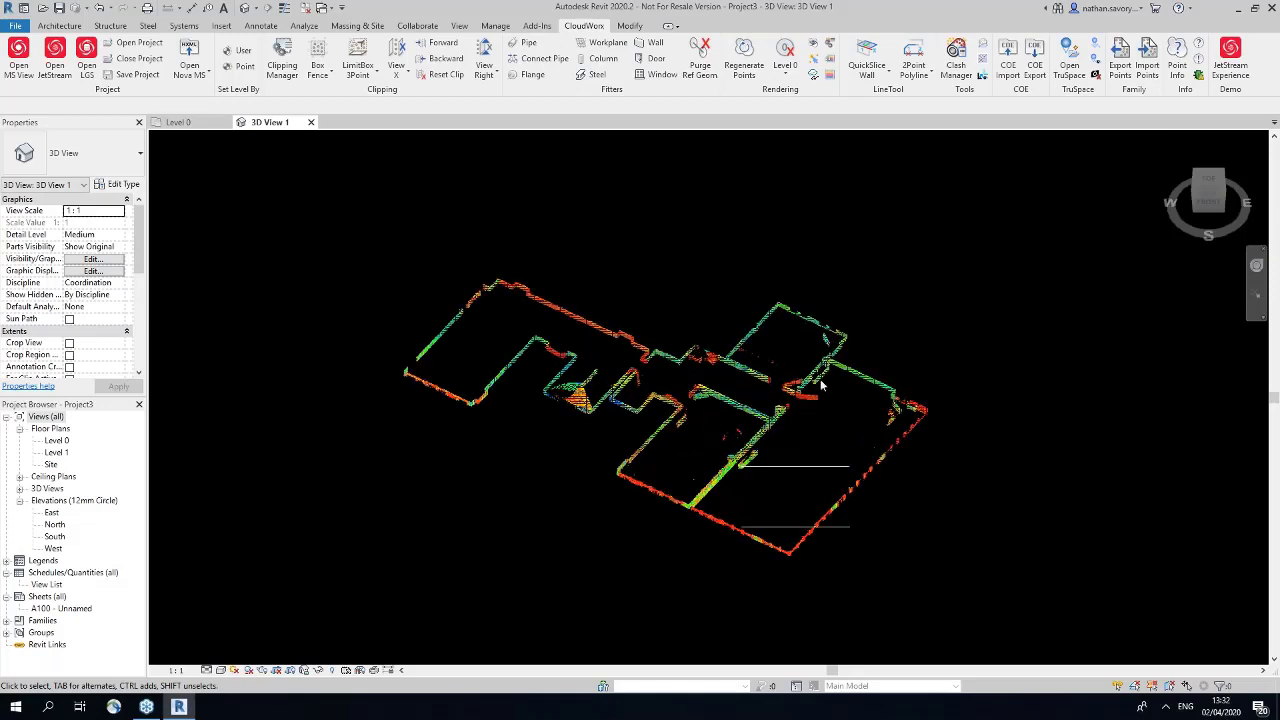
# Step: View the clipped office slice from above with its walls squared up and check its clipping in the Clipping Manager
pyautogui.click(1208, 180)
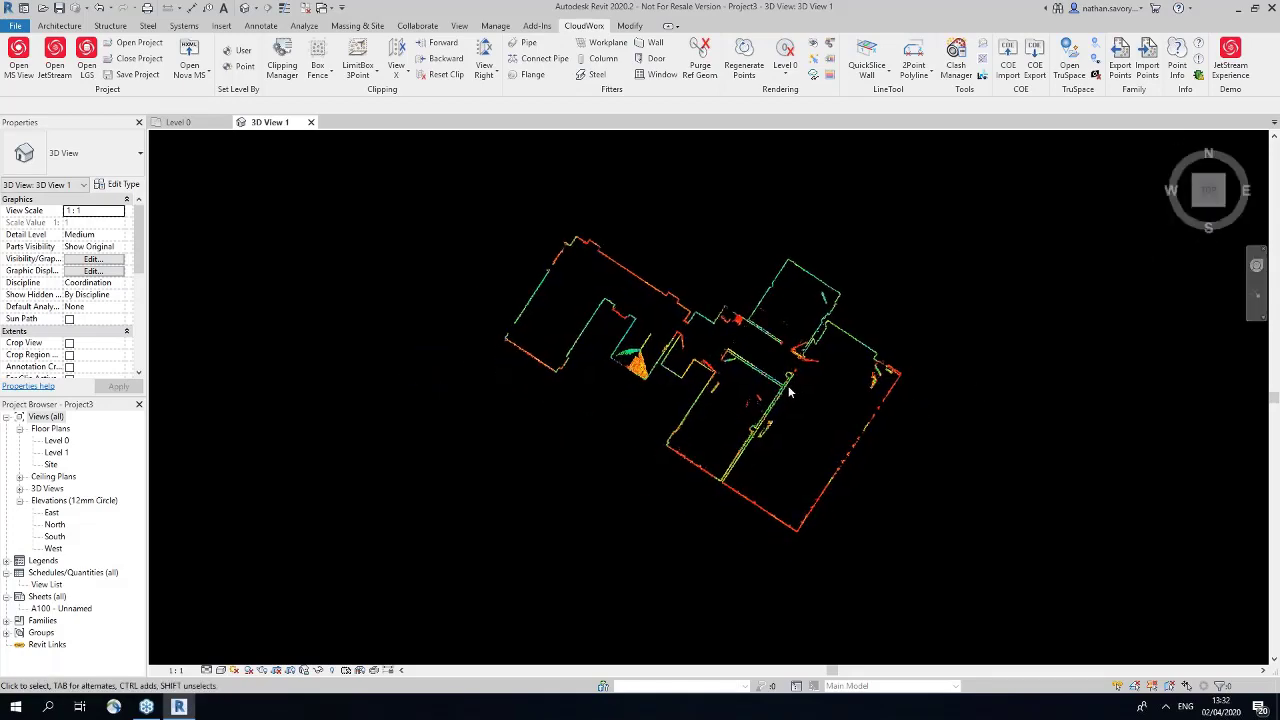
pyautogui.moveTo(797, 393); pyautogui.dragTo(888, 390)
pyautogui.keyDown('shift'); pyautogui.moveTo(888, 390); pyautogui.dragTo(880, 388, button='middle'); pyautogui.keyUp('shift')
pyautogui.scroll(2, 654, 331)
pyautogui.moveTo(654, 331); pyautogui.dragTo(590, 329, button='middle')
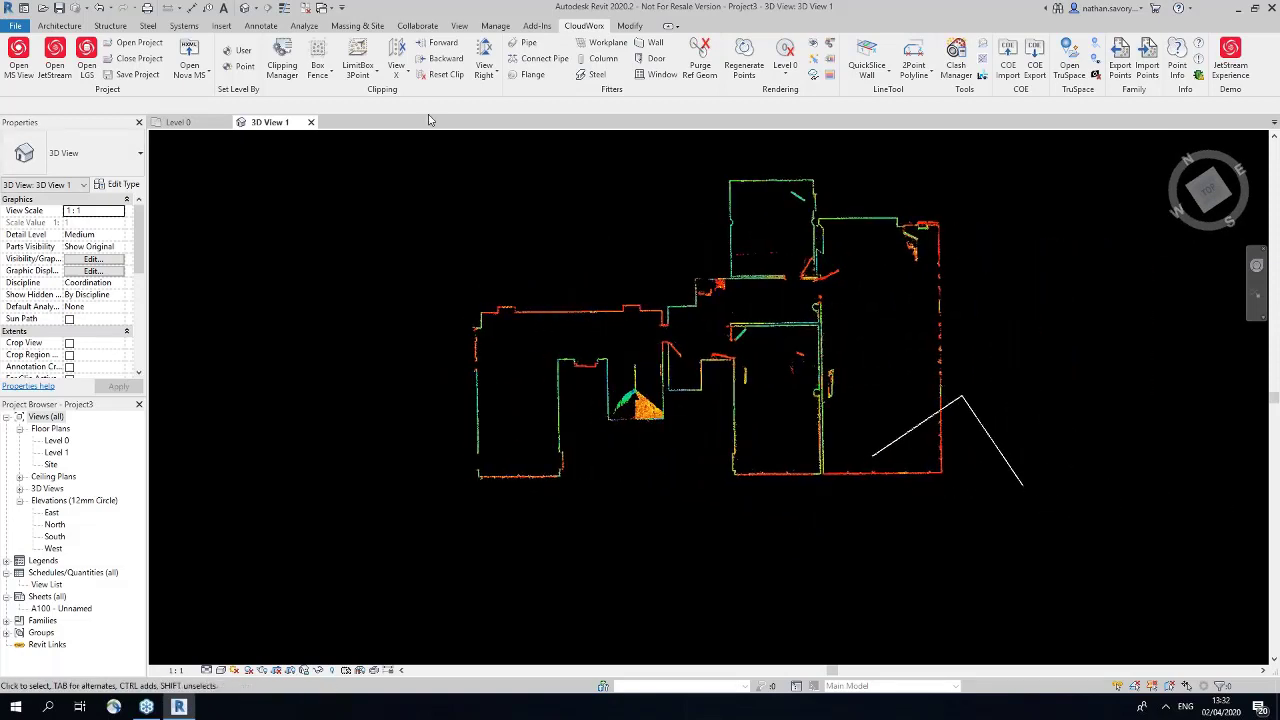
pyautogui.click(280, 64)
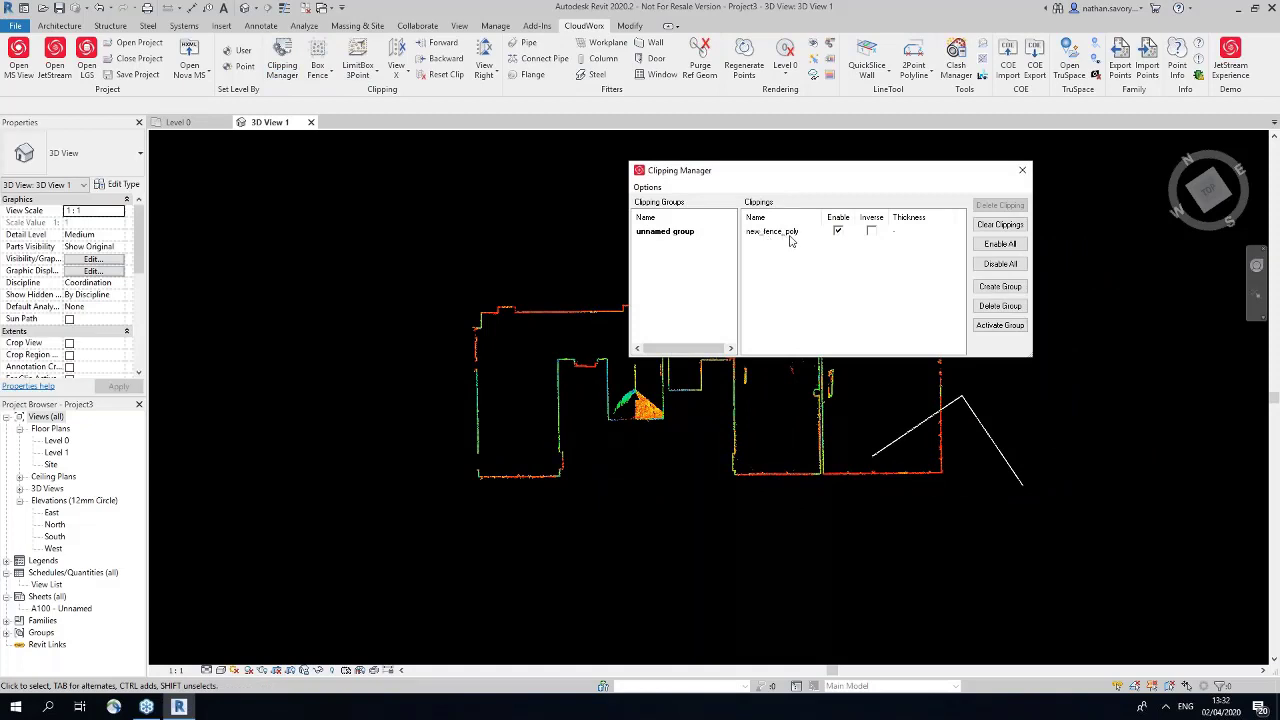
pyautogui.click(1030, 172)
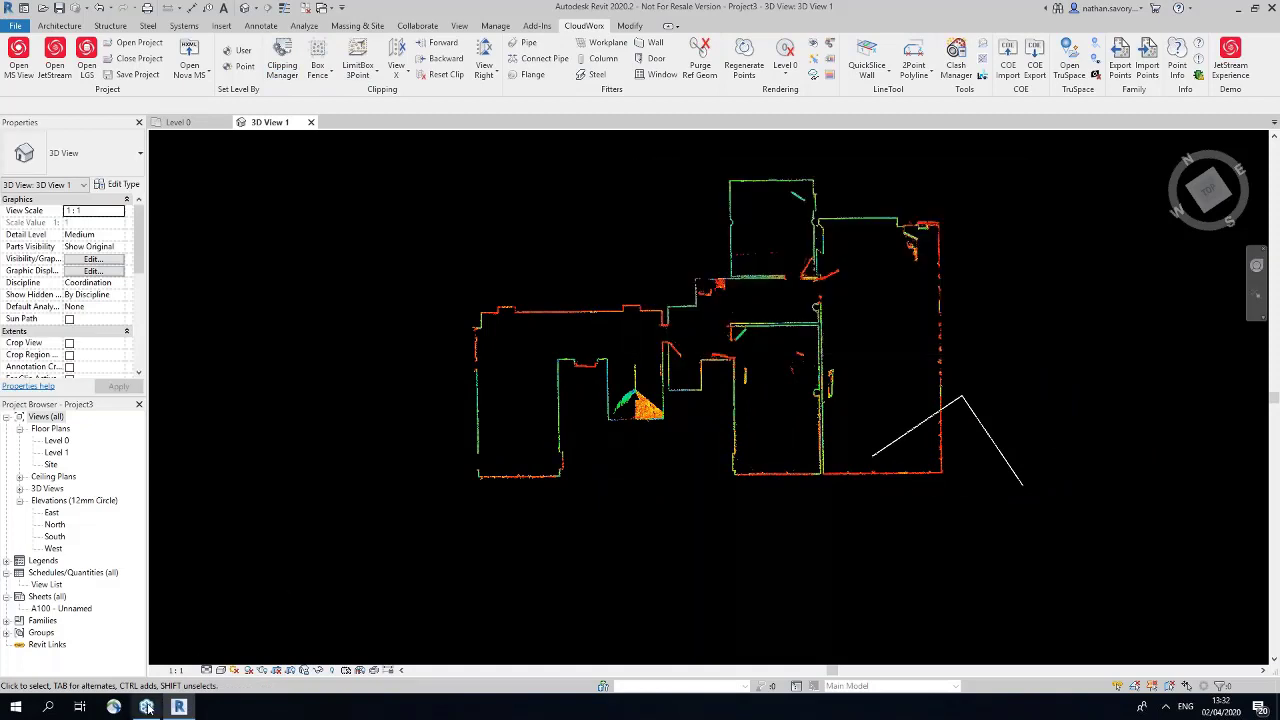